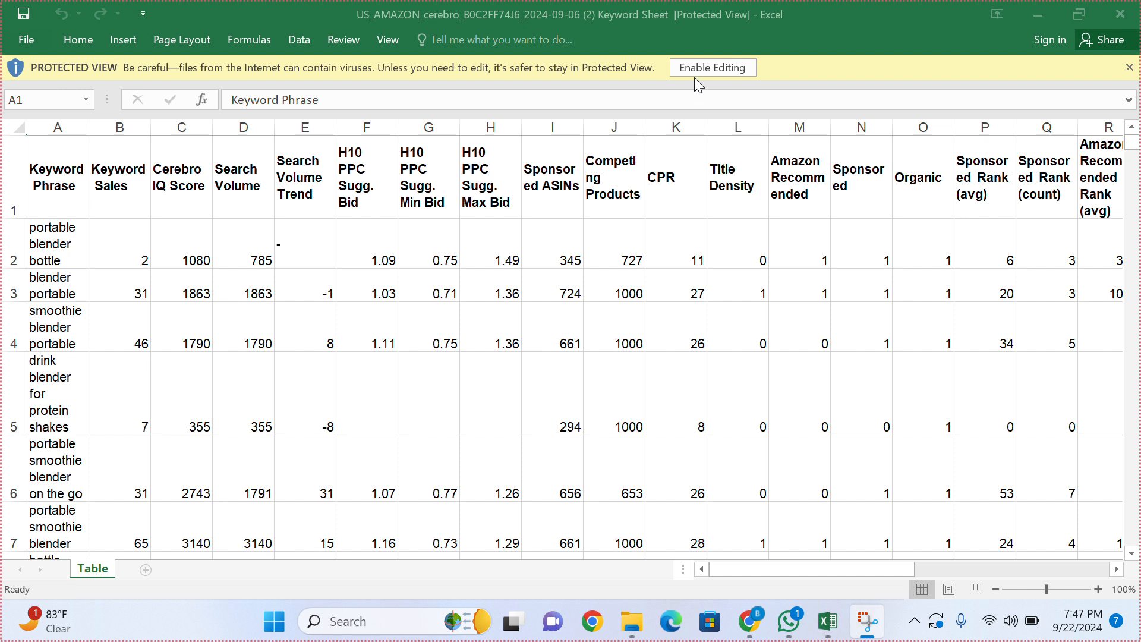
Step: Make the protected workbook editable and format the whole sheet with wider, equal columns and centred, unwrapped text
click(695, 71)
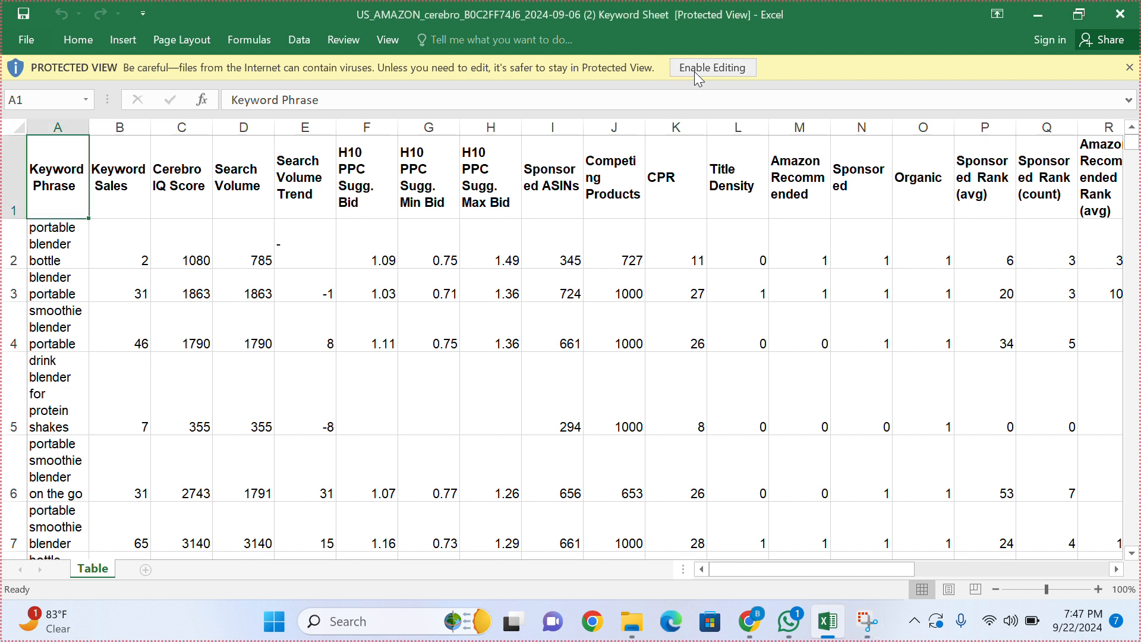
click(695, 70)
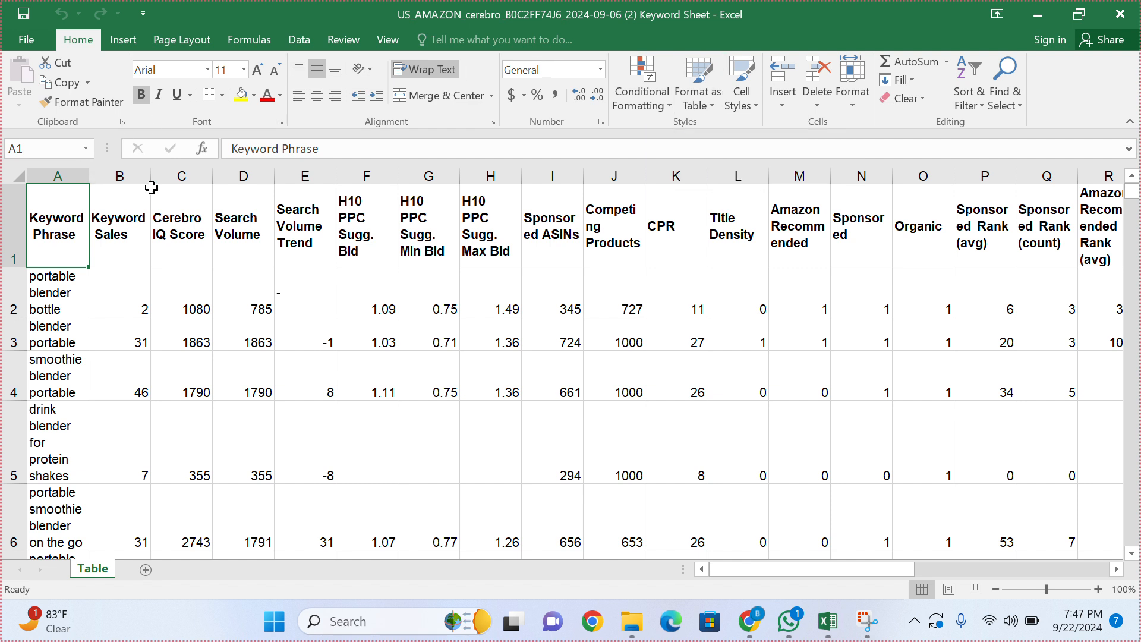
click(16, 178)
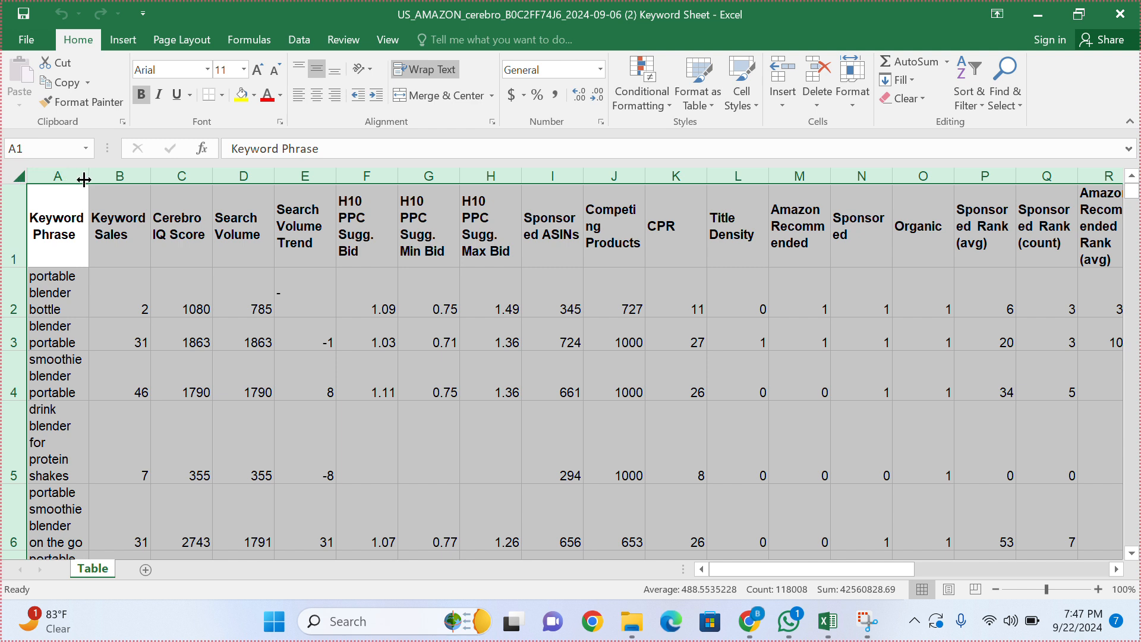
drag(84, 180, 170, 186)
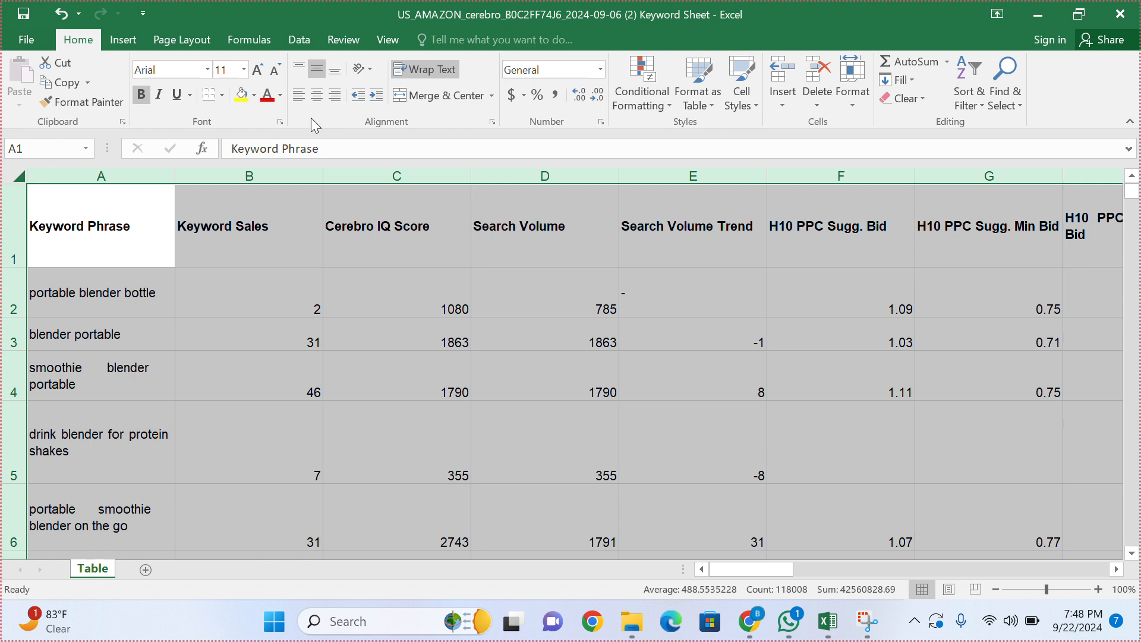
click(312, 99)
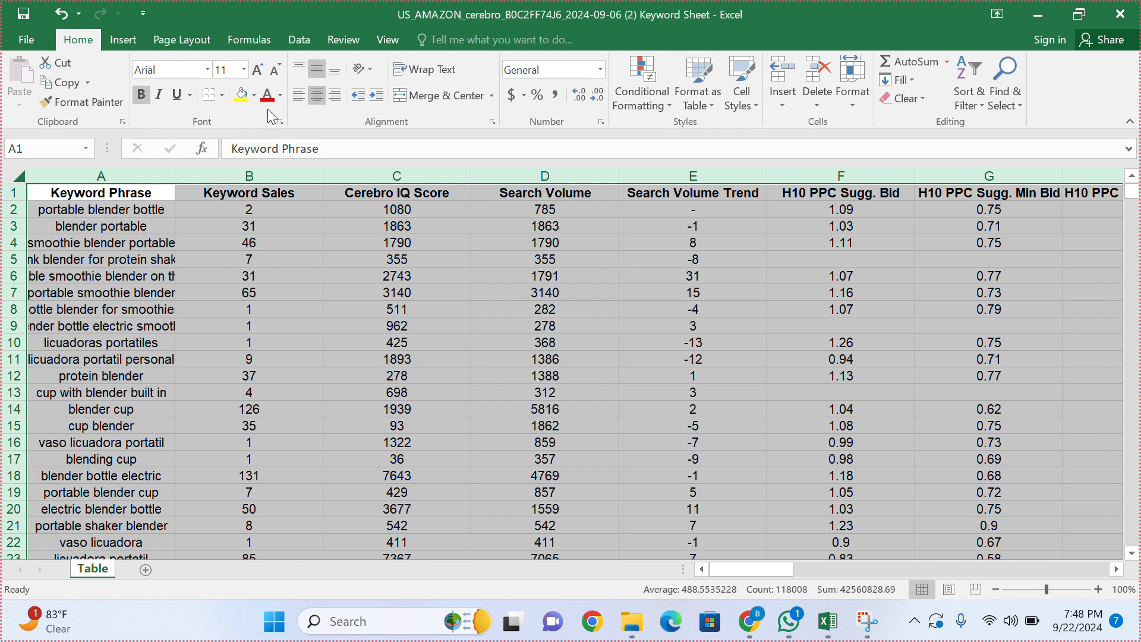
click(465, 331)
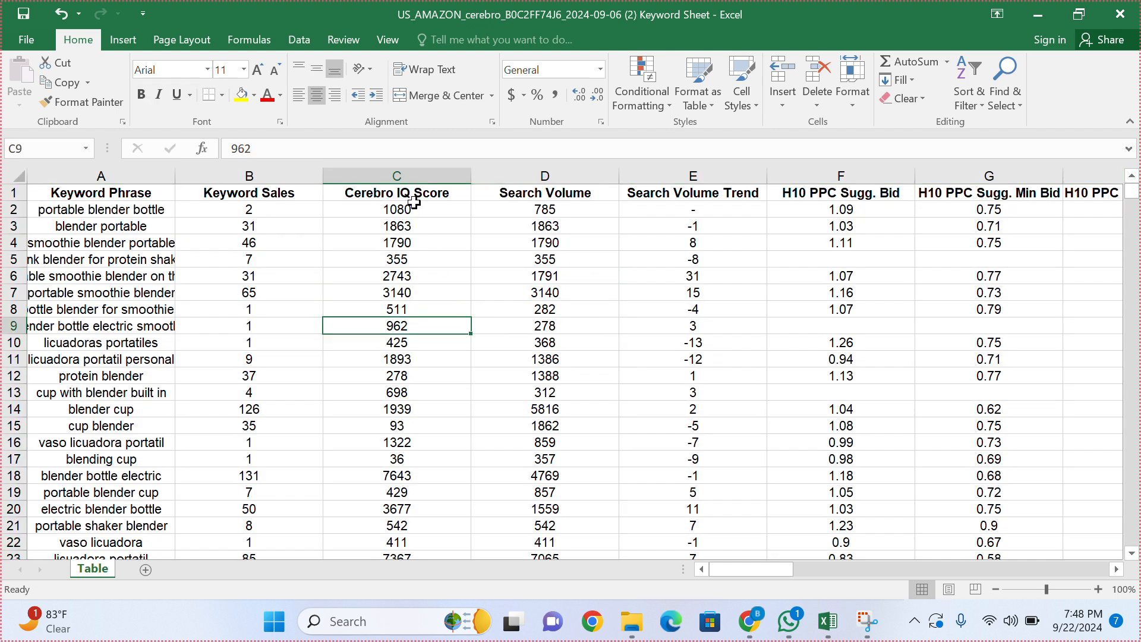
Step: Delete the Keyword Sales and Cerebro IQ Score columns
drag(403, 173, 265, 171)
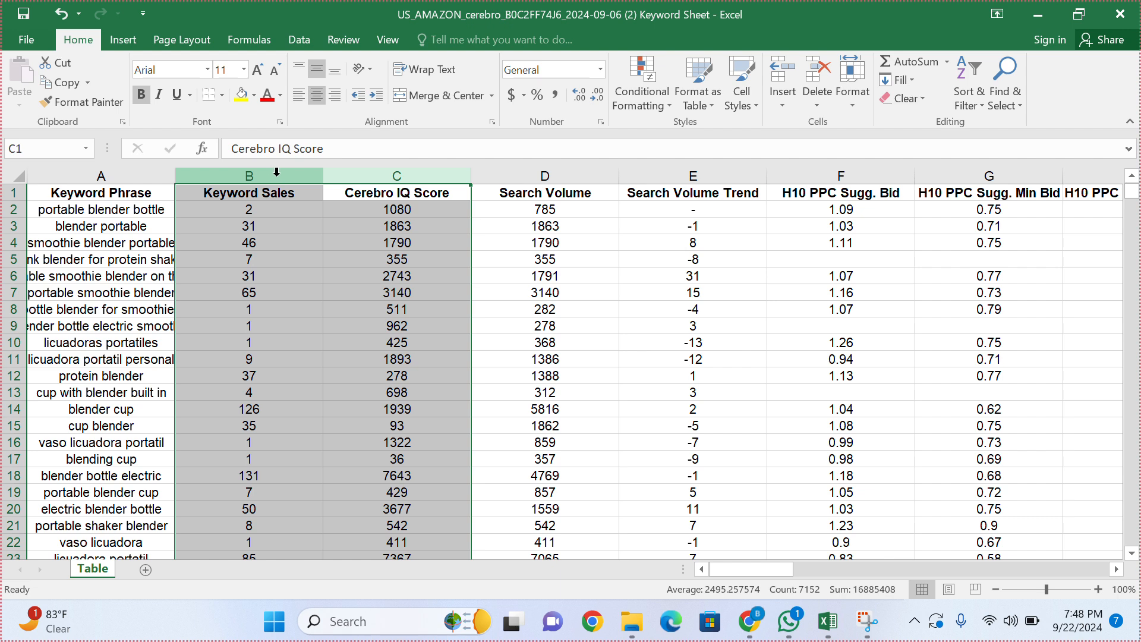
right_click(276, 176)
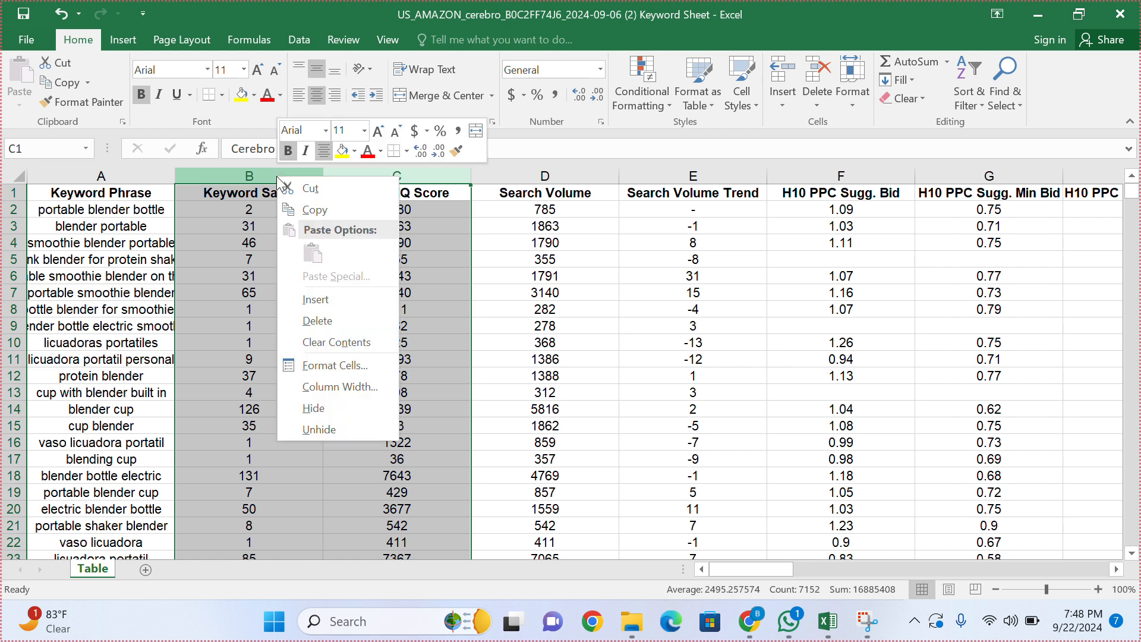
click(322, 321)
click(385, 300)
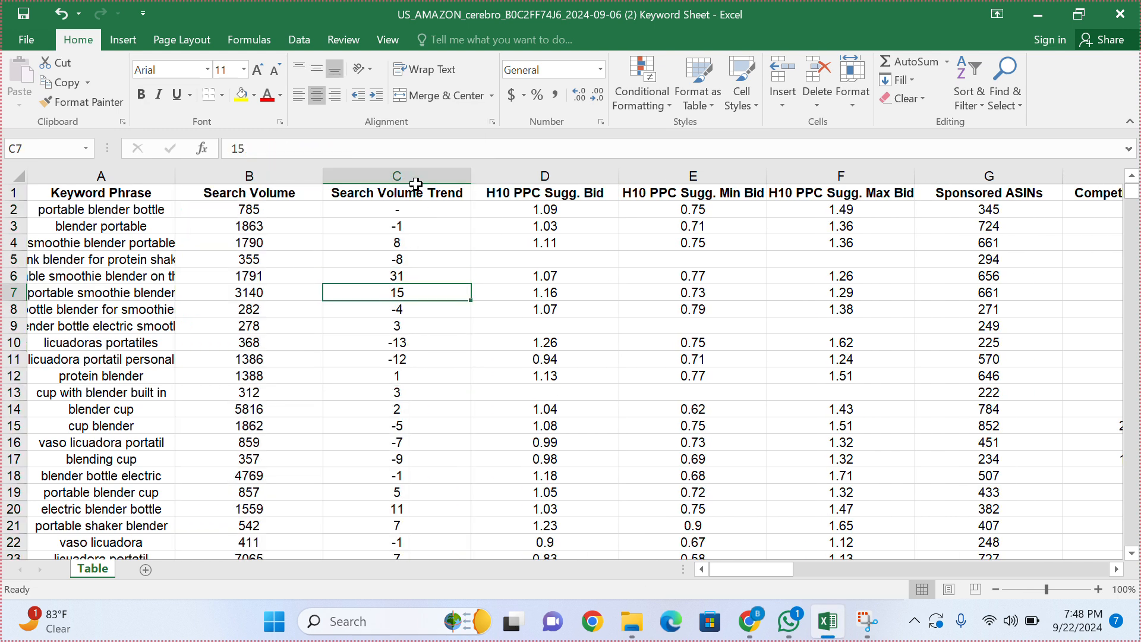
Step: Delete columns C through Q, from Search Volume Trend to the last Amazon Recommended Rank column
click(415, 180)
drag(415, 180, 968, 173)
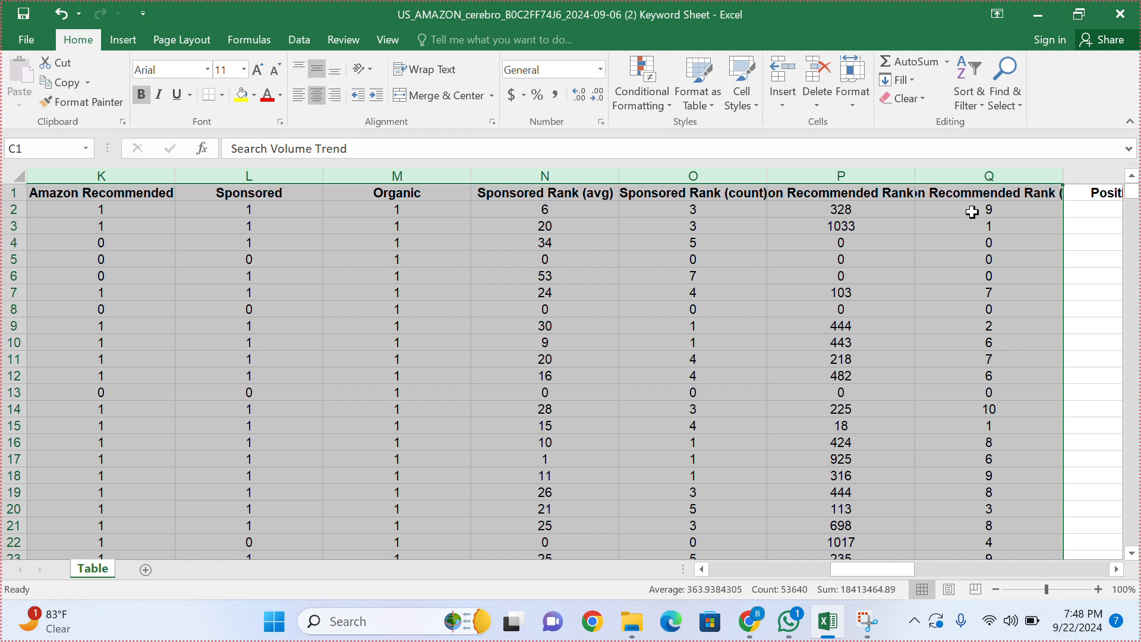
right_click(973, 204)
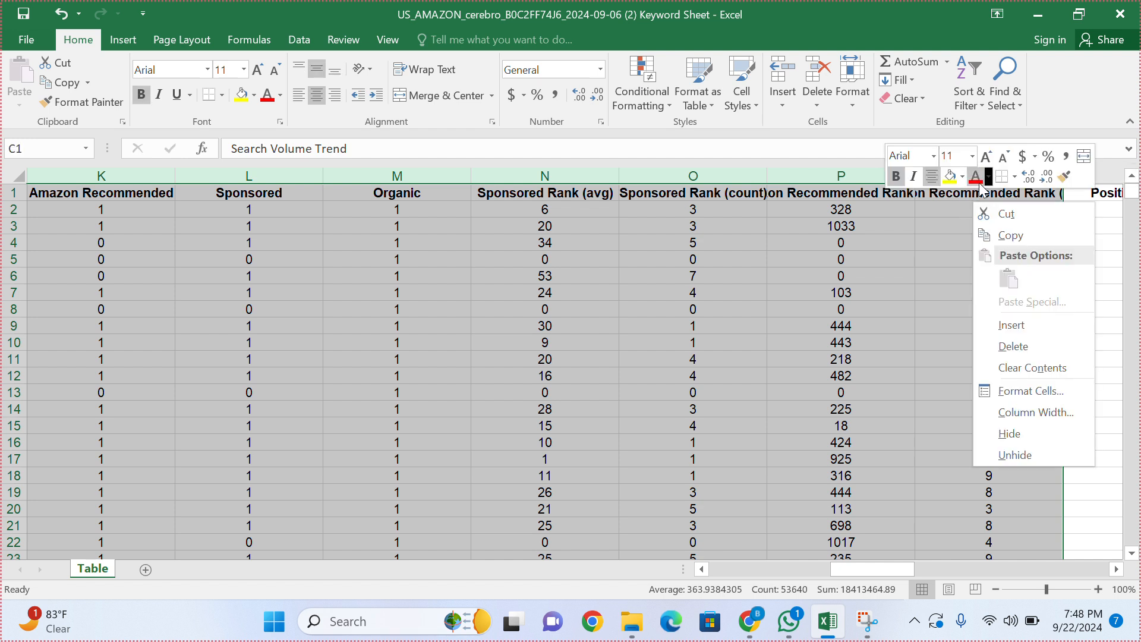
click(1006, 346)
click(447, 262)
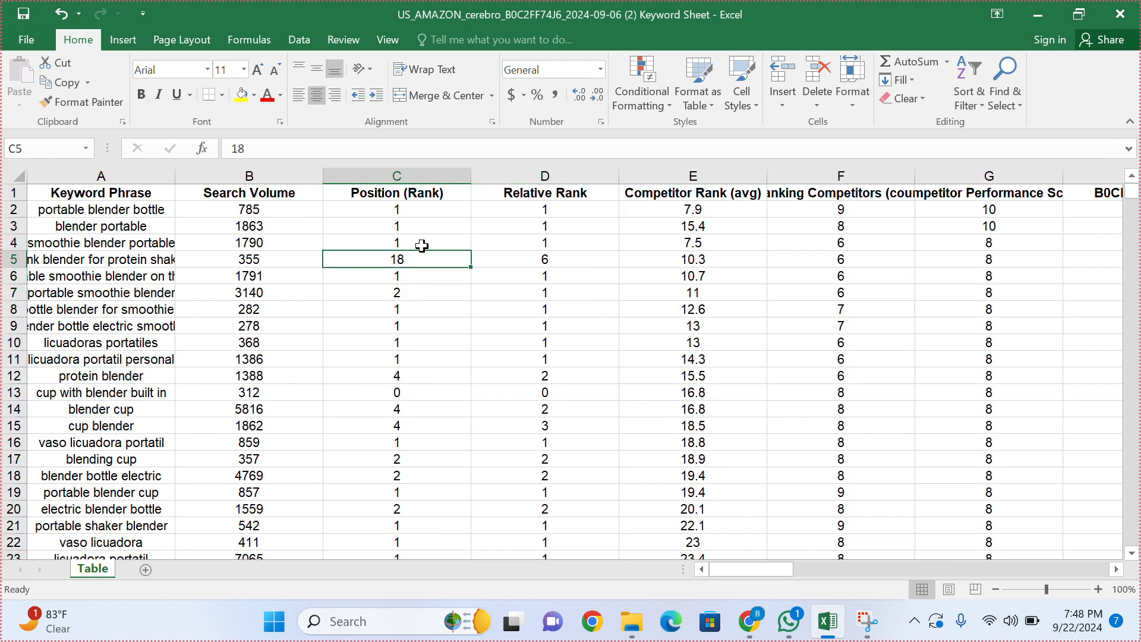
click(396, 210)
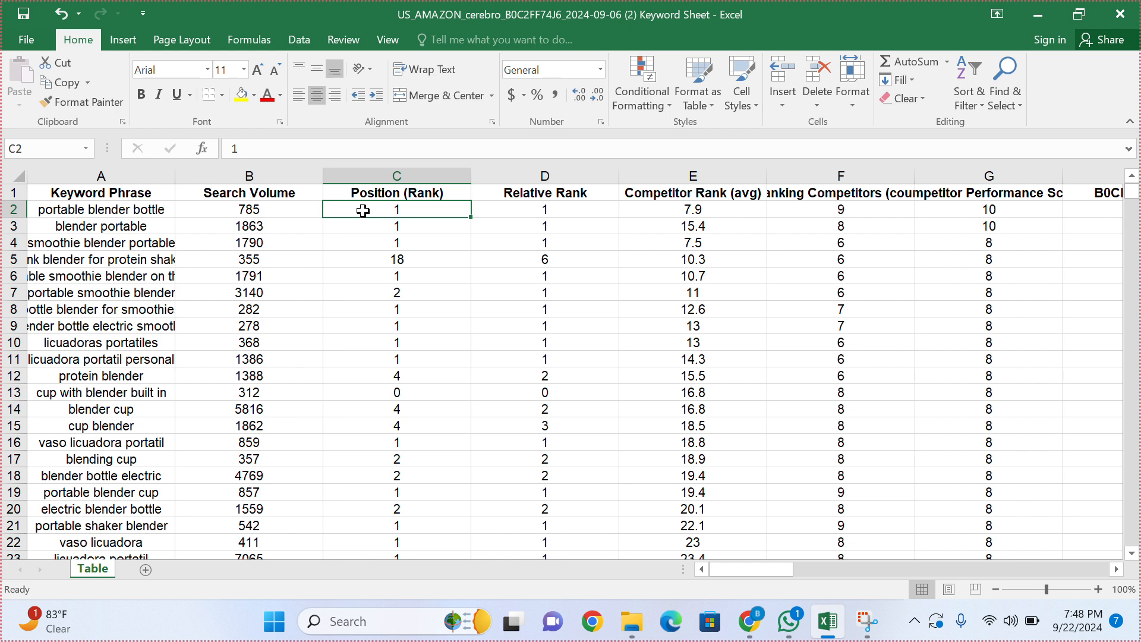
click(97, 175)
click(218, 174)
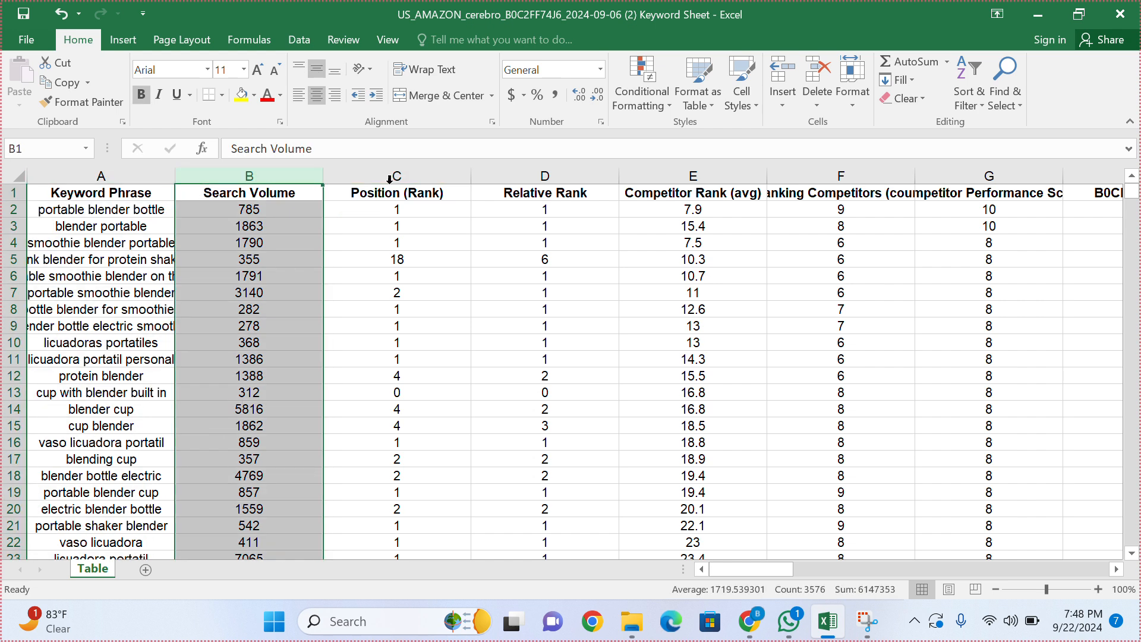
click(389, 174)
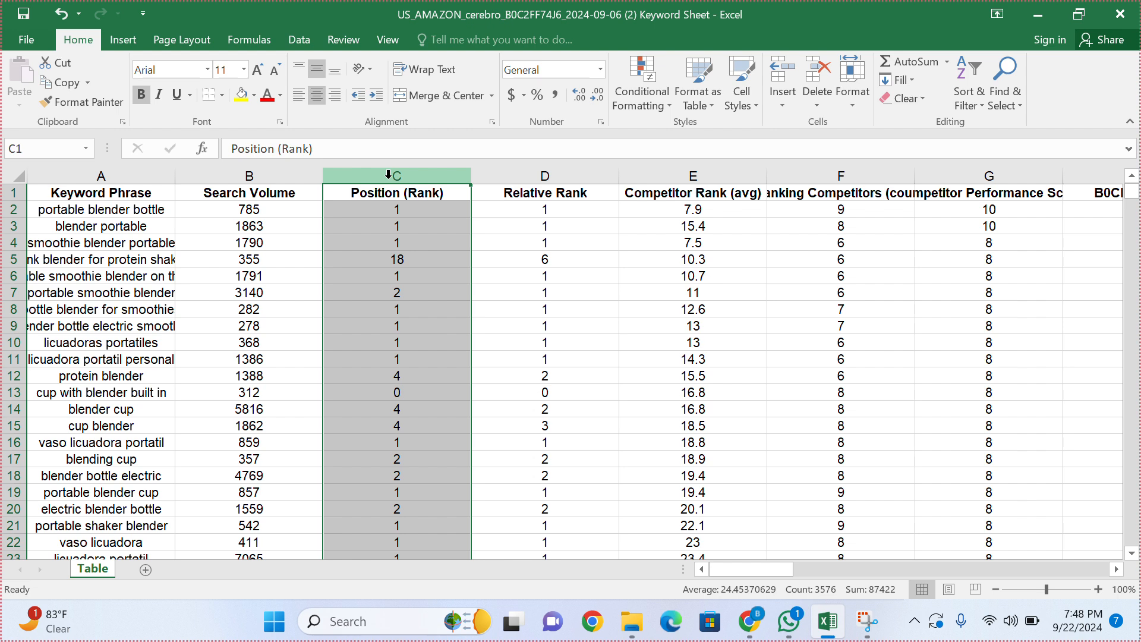
Step: Delete the four columns from Relative Rank through Competitor Performance Score
drag(581, 174, 968, 182)
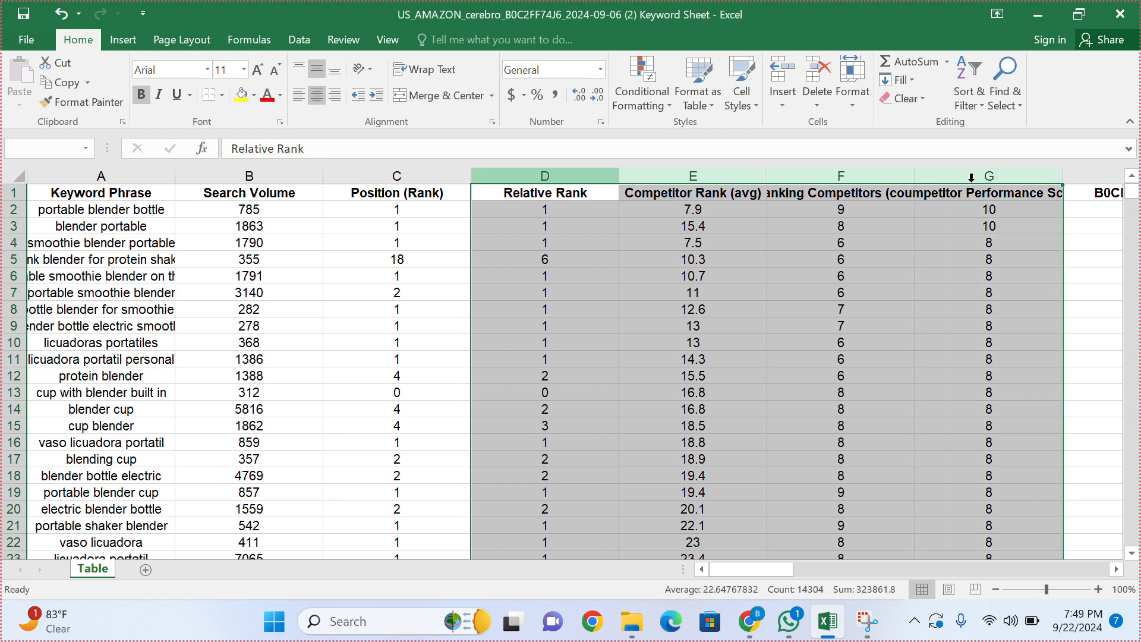
right_click(1002, 174)
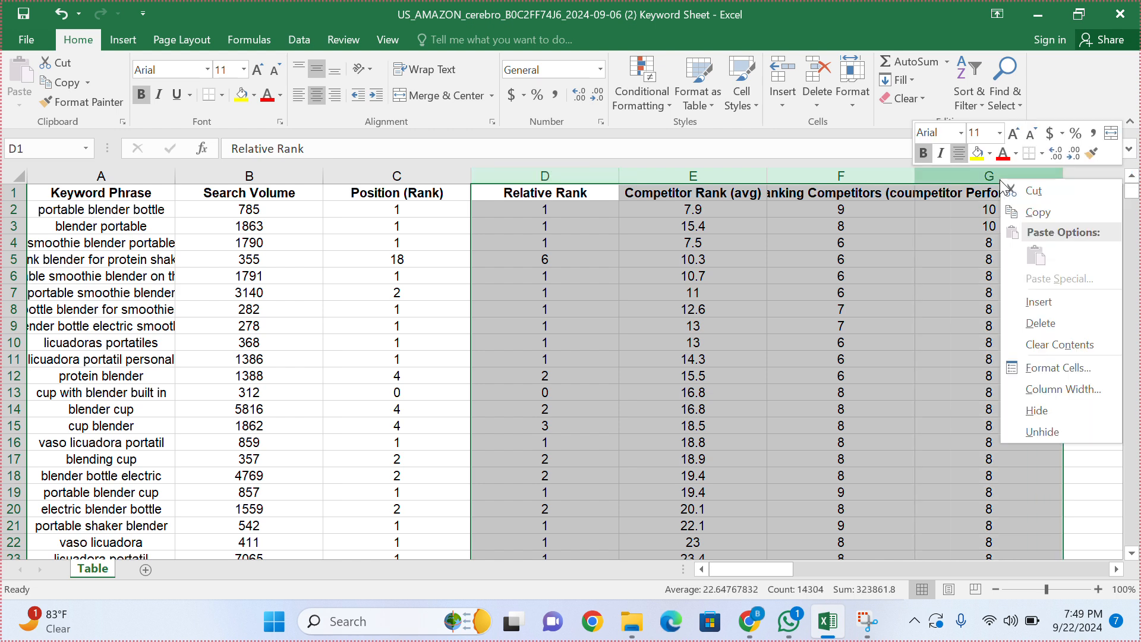
click(1043, 321)
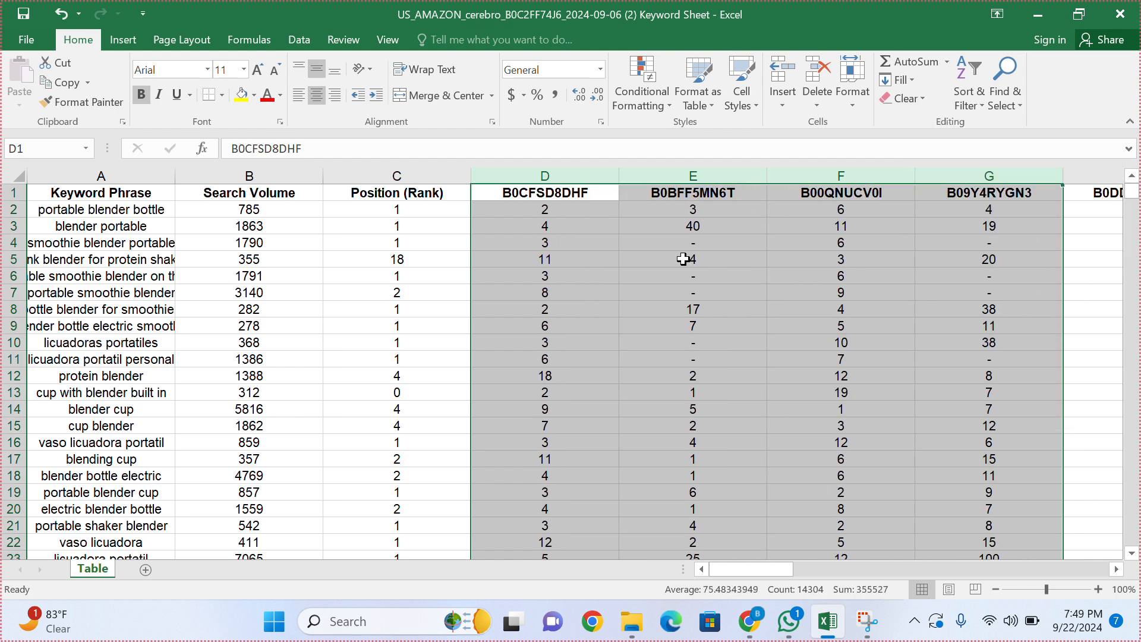
click(684, 259)
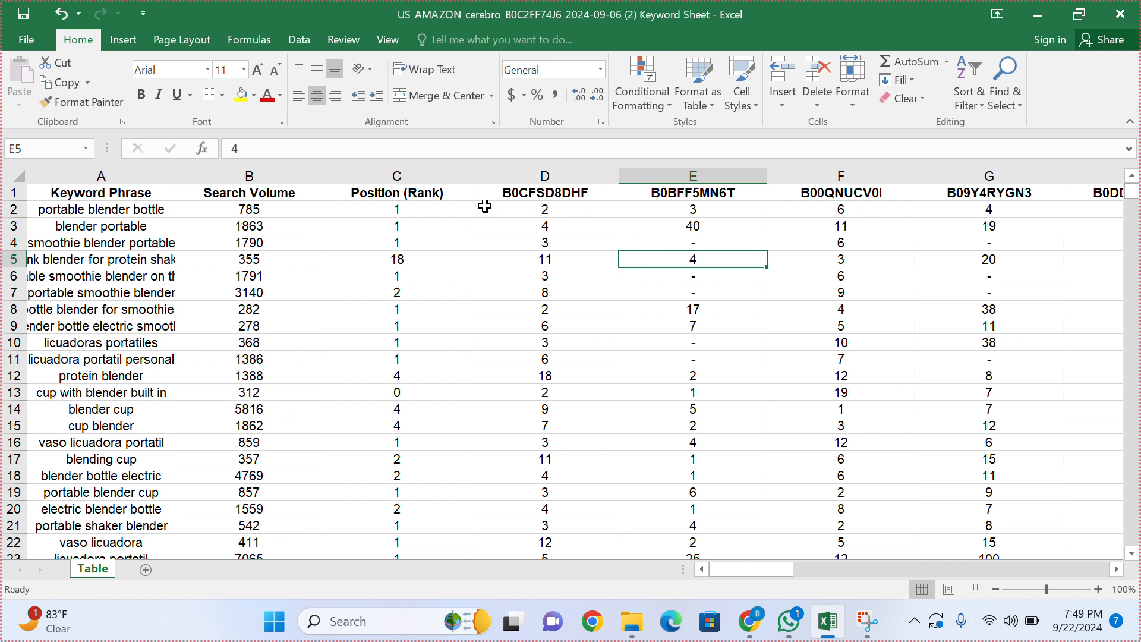
Step: Examine the header row across the competitor ASIN columns D through L and back to Keyword Phrase
click(536, 198)
key(Right)
key(Right)
key(Right)
key(Right)
key(Right)
key(Right)
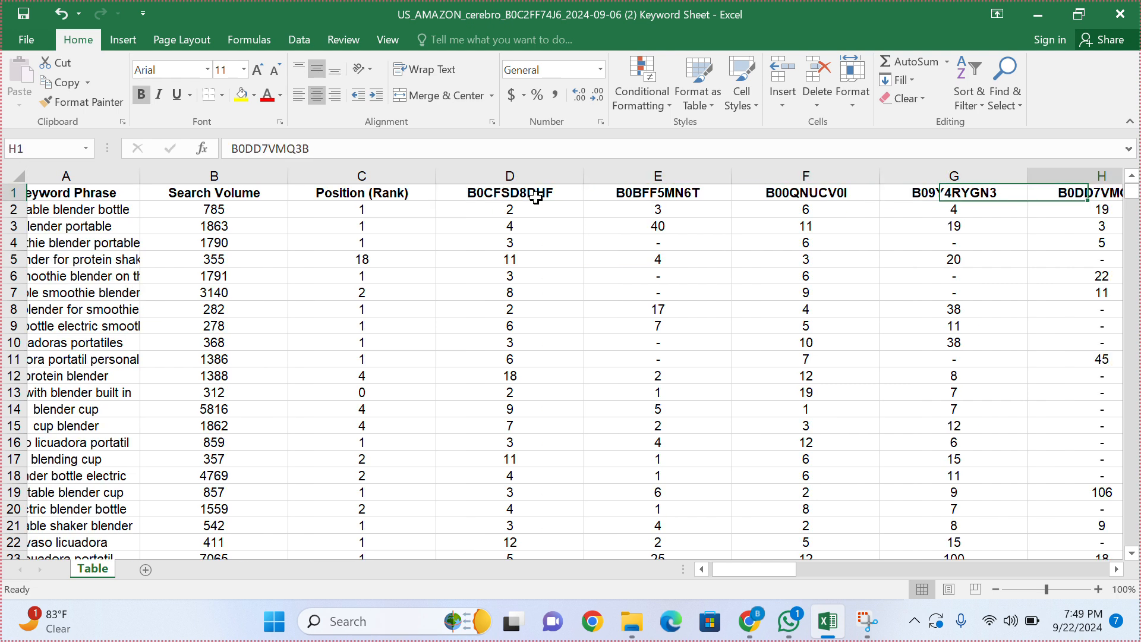
key(Right)
key(Right)
key(Right)
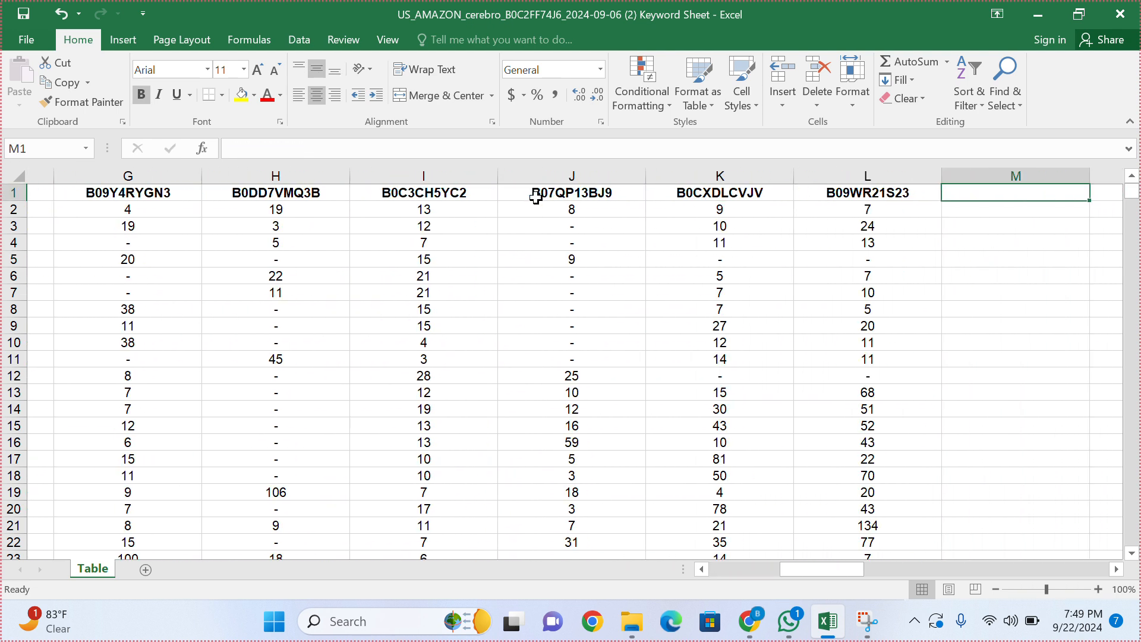
key(Left)
key(Left)
key(Left)
key(Left)
key(Left)
key(Left)
key(Left)
key(Left)
key(Left)
key(Left)
key(Left)
key(Left)
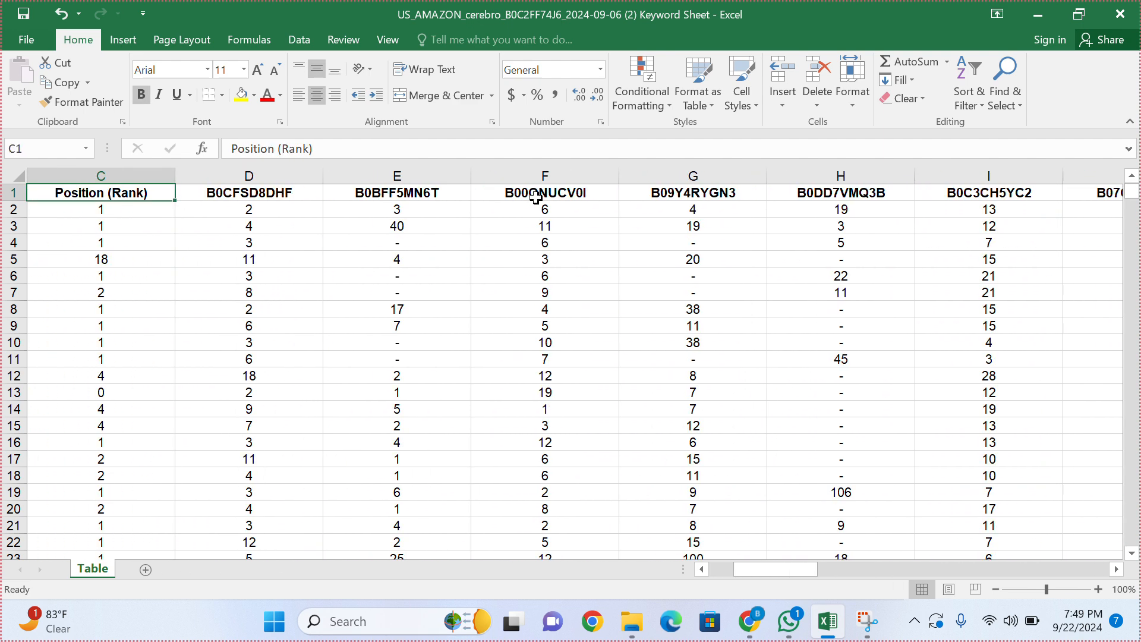
key(Right)
key(Right)
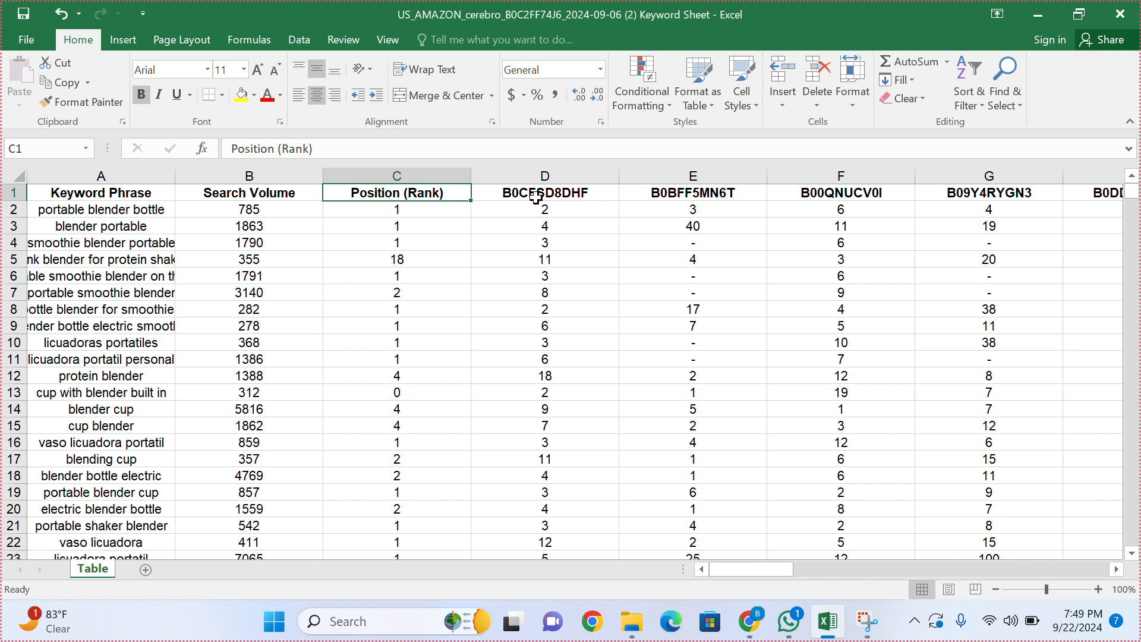
key(Left)
key(Left)
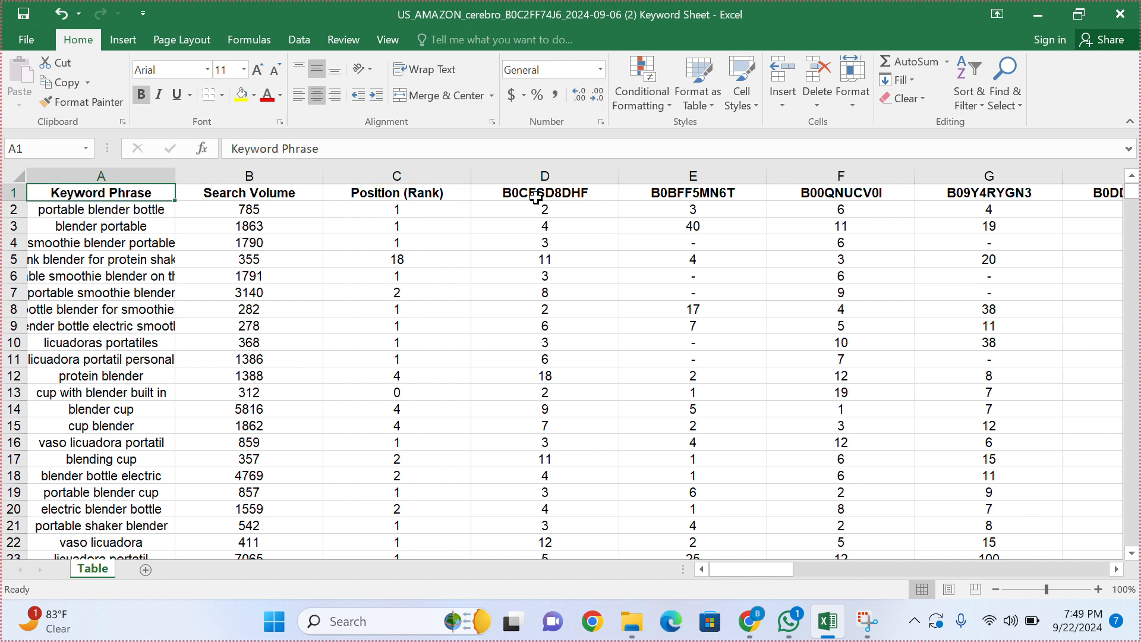
Step: Select every keyword phrase below the header to check the keyword count and look through the list's rows
key(Down)
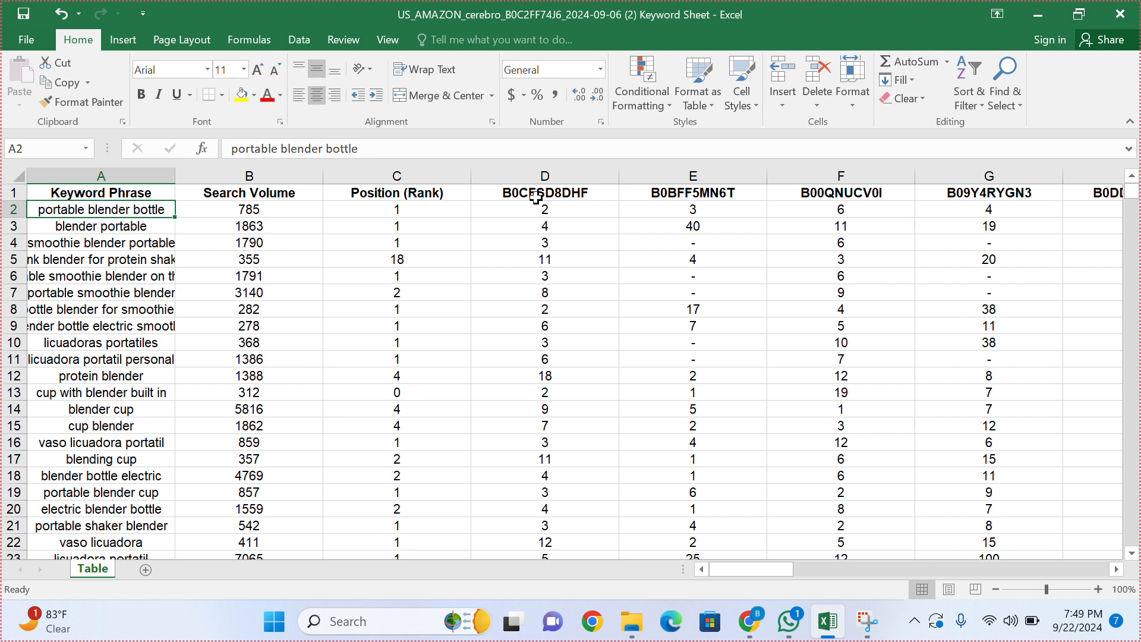
key(ctrl+shift+Down)
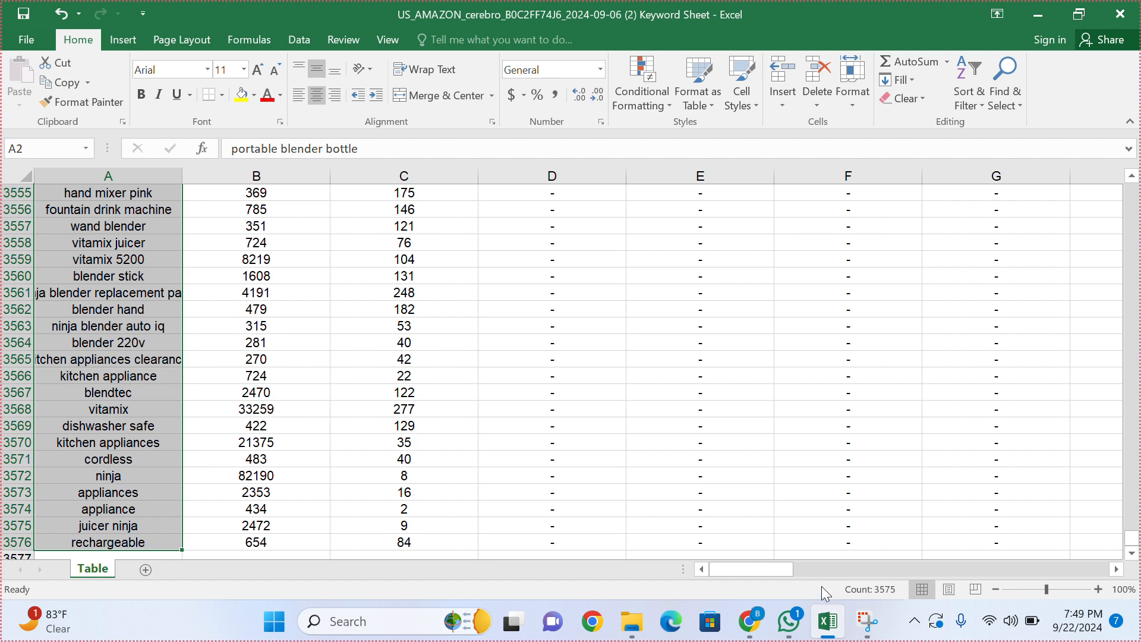
scroll(432, 386, up, 20)
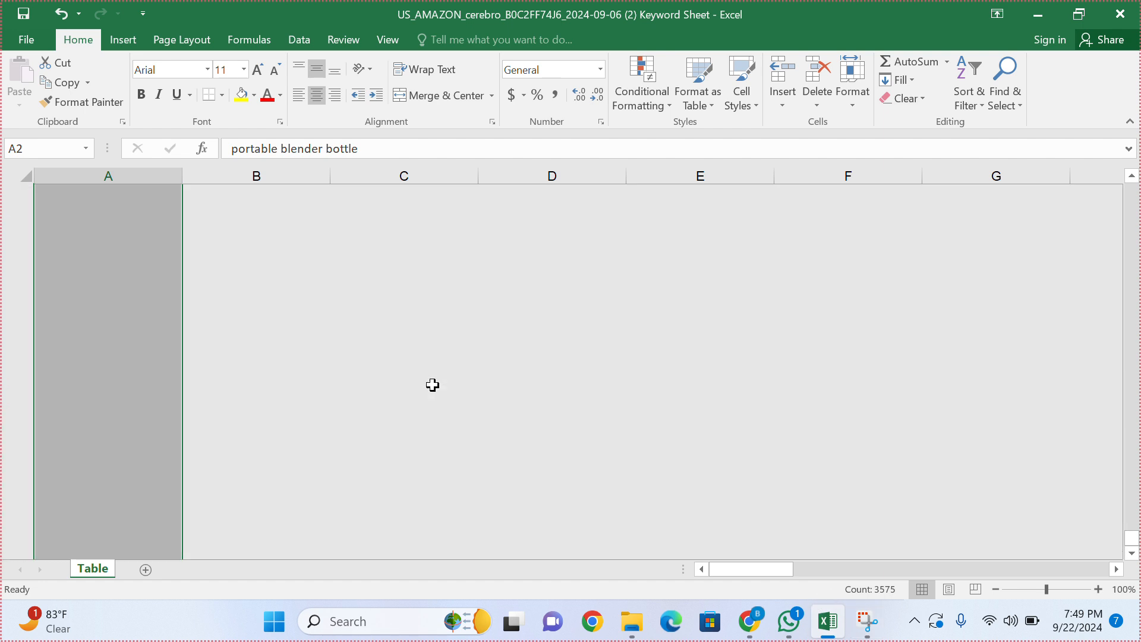
scroll(433, 386, up, 20)
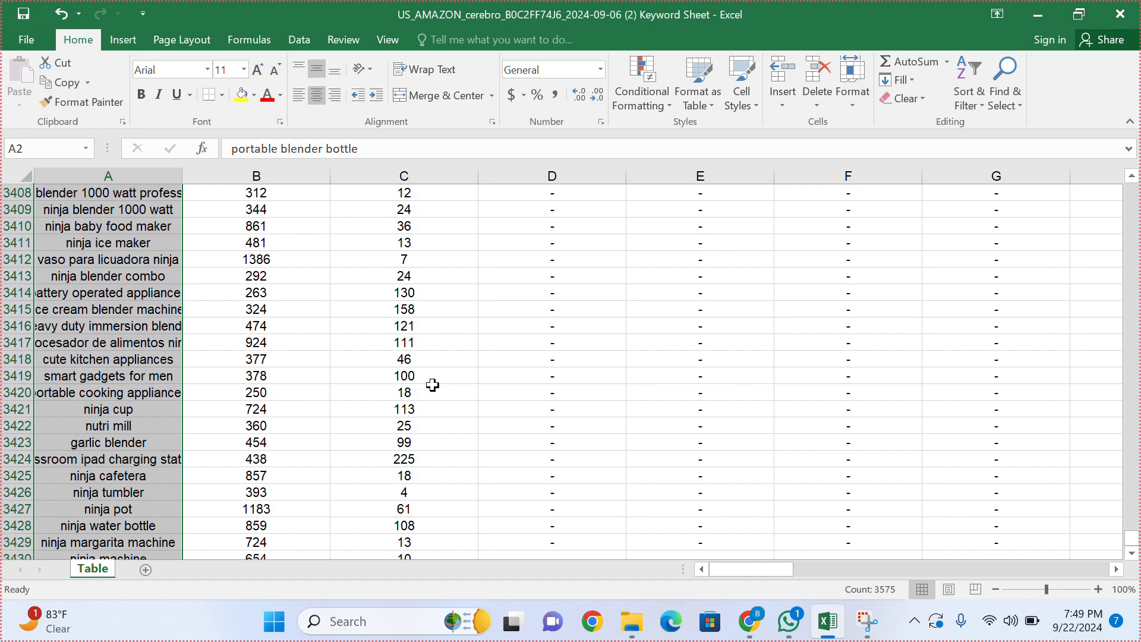
scroll(432, 386, up, 20)
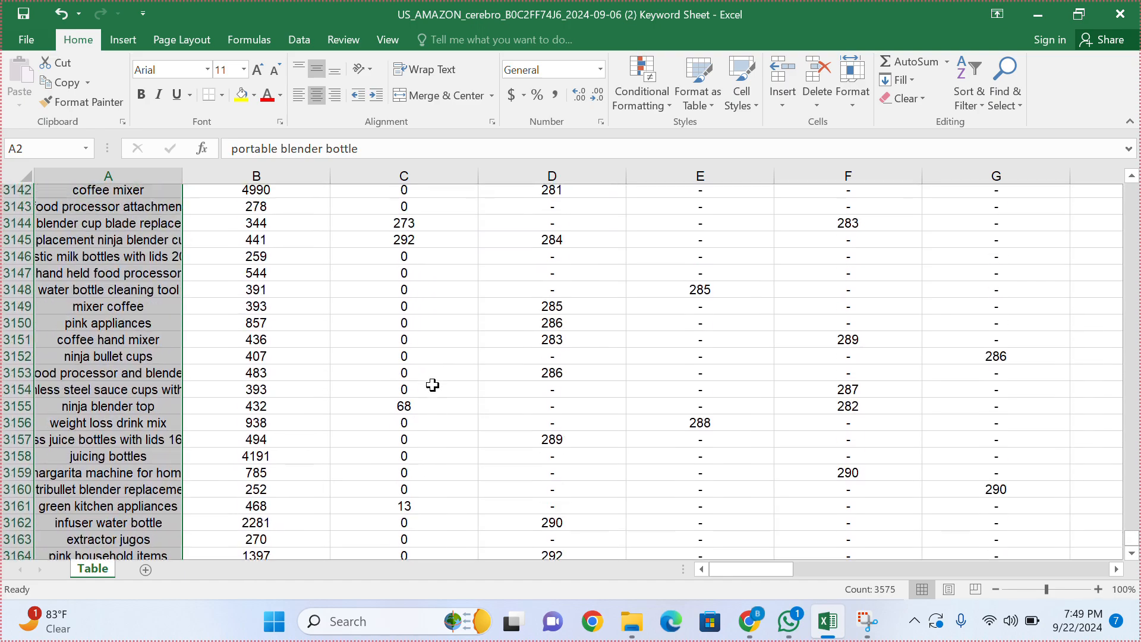
scroll(432, 384, up, 20)
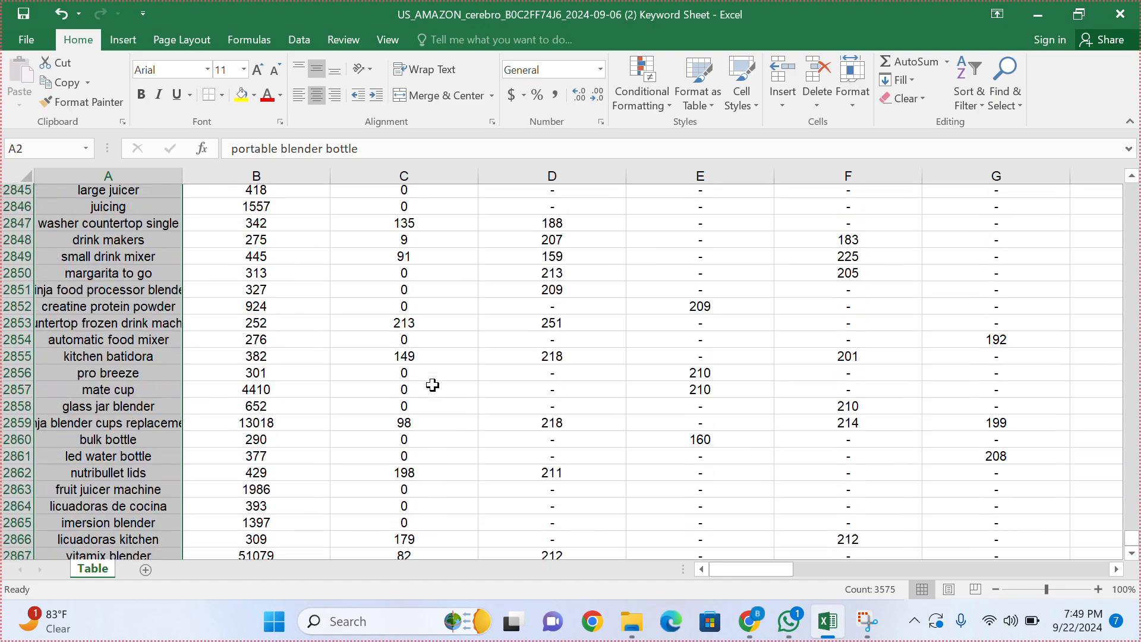
scroll(432, 384, up, 20)
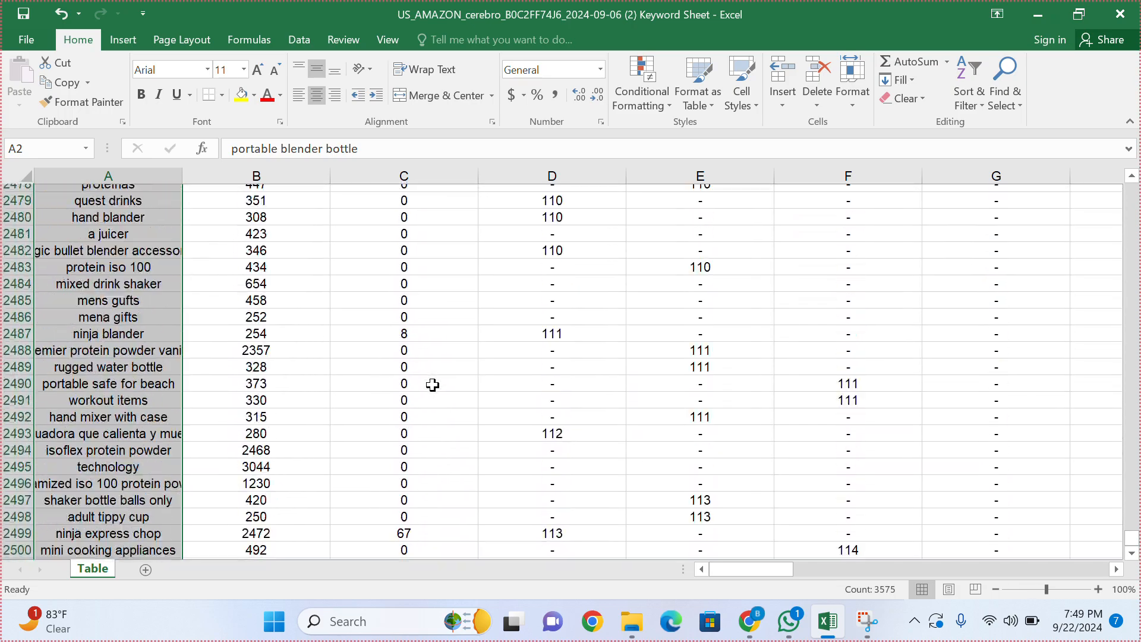
scroll(432, 385, up, 20)
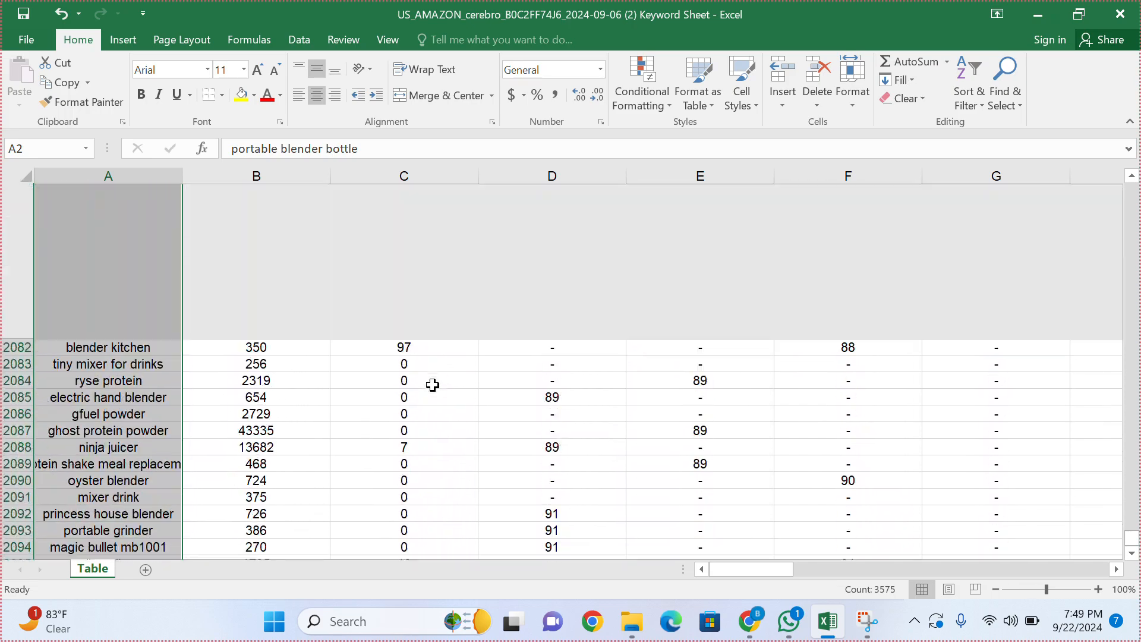
scroll(433, 384, up, 12)
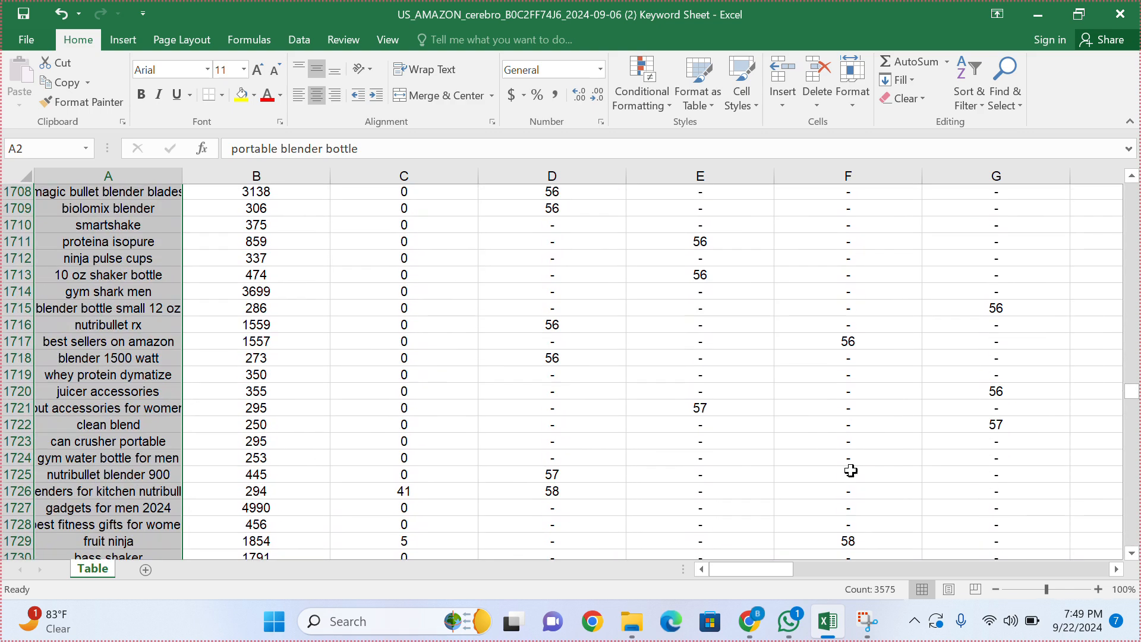
drag(1133, 359, 1133, 190)
click(430, 274)
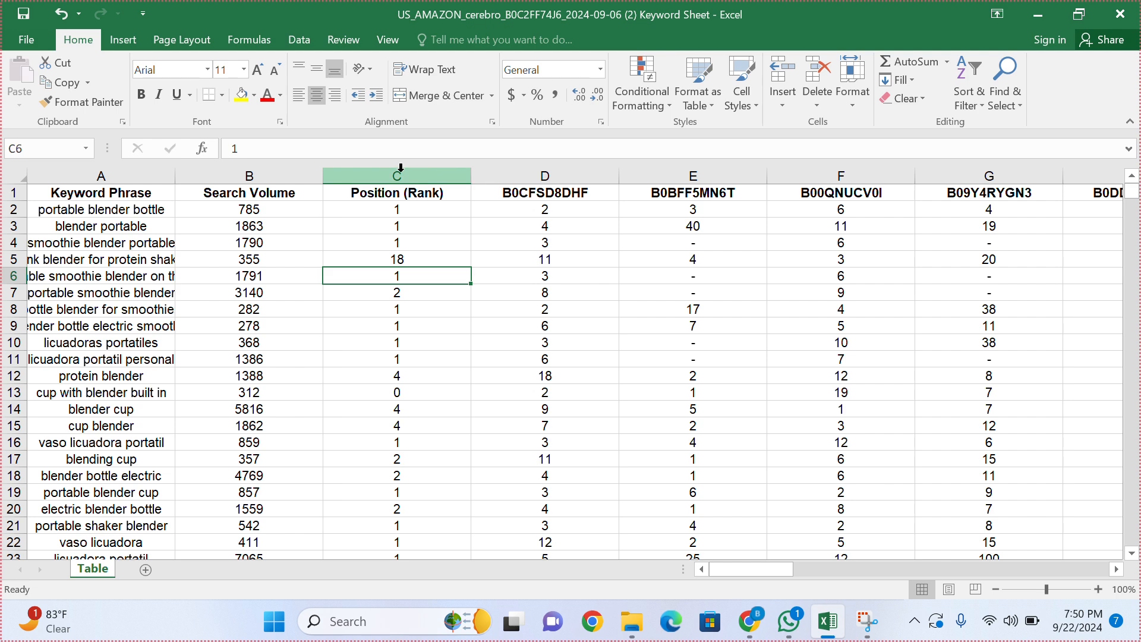
Step: Insert a blank column before Position (Rank) and give it the header "Relevency Scoure"
click(357, 176)
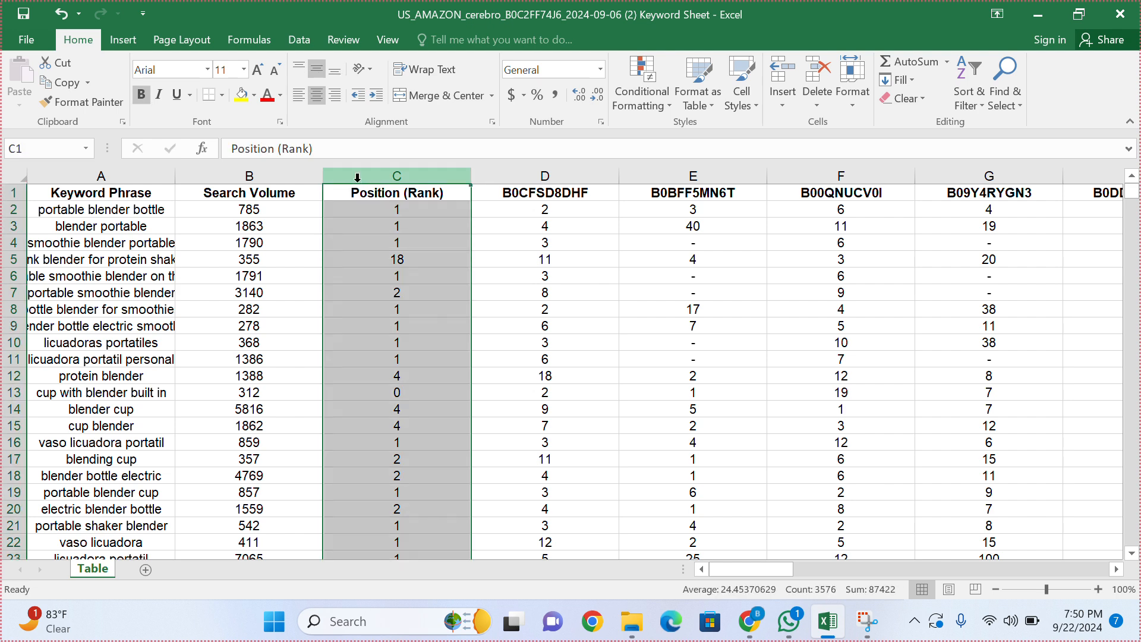
right_click(351, 178)
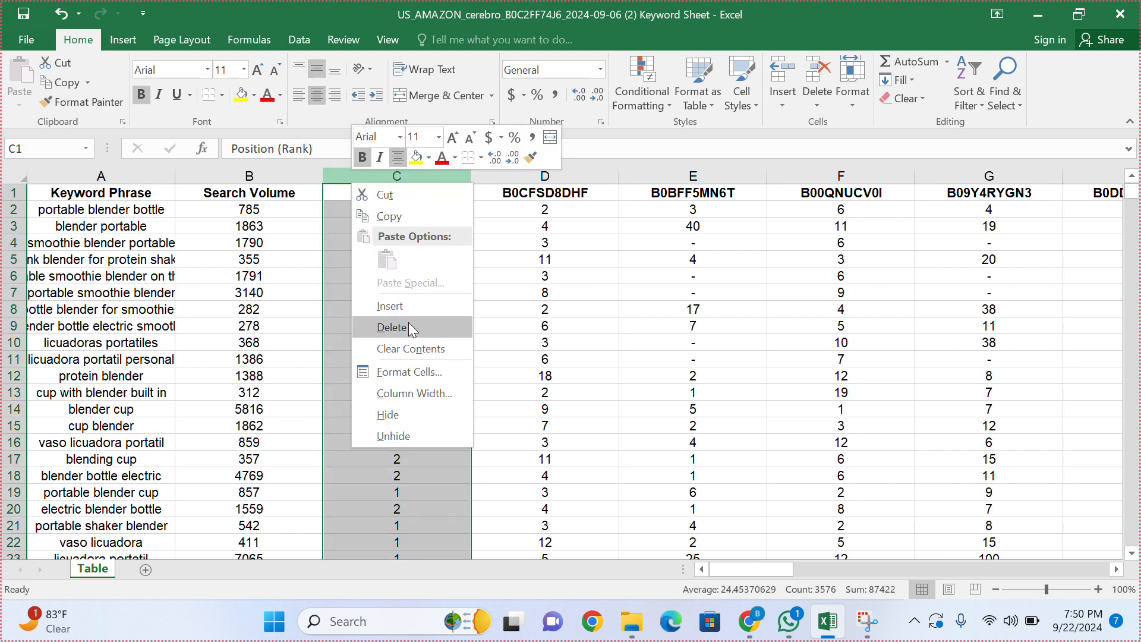
click(405, 305)
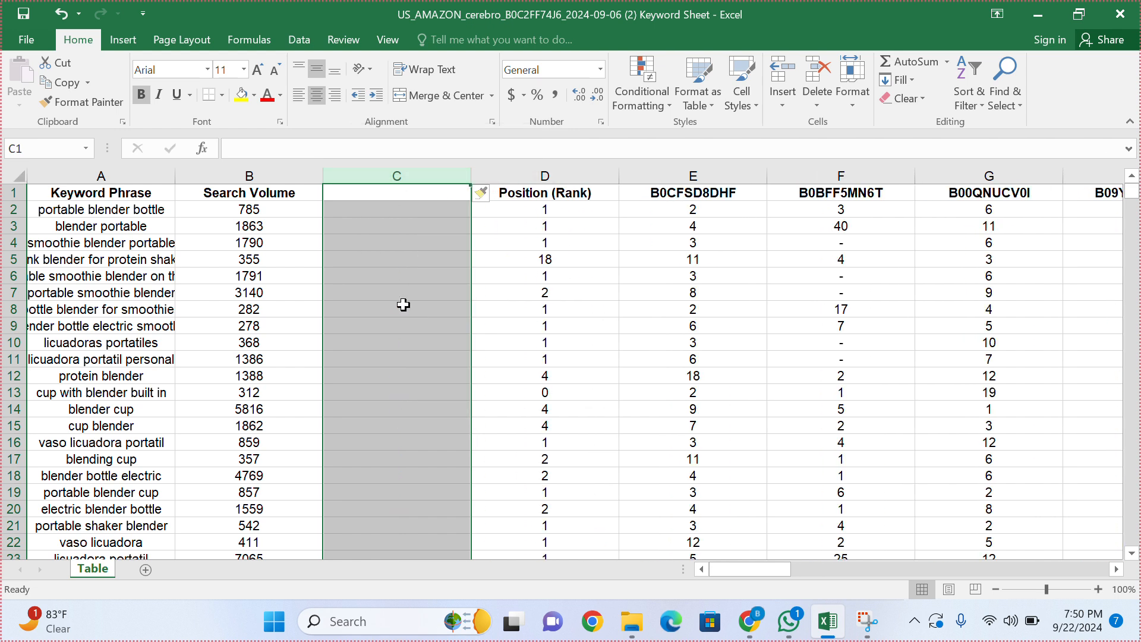
click(389, 194)
text(R)
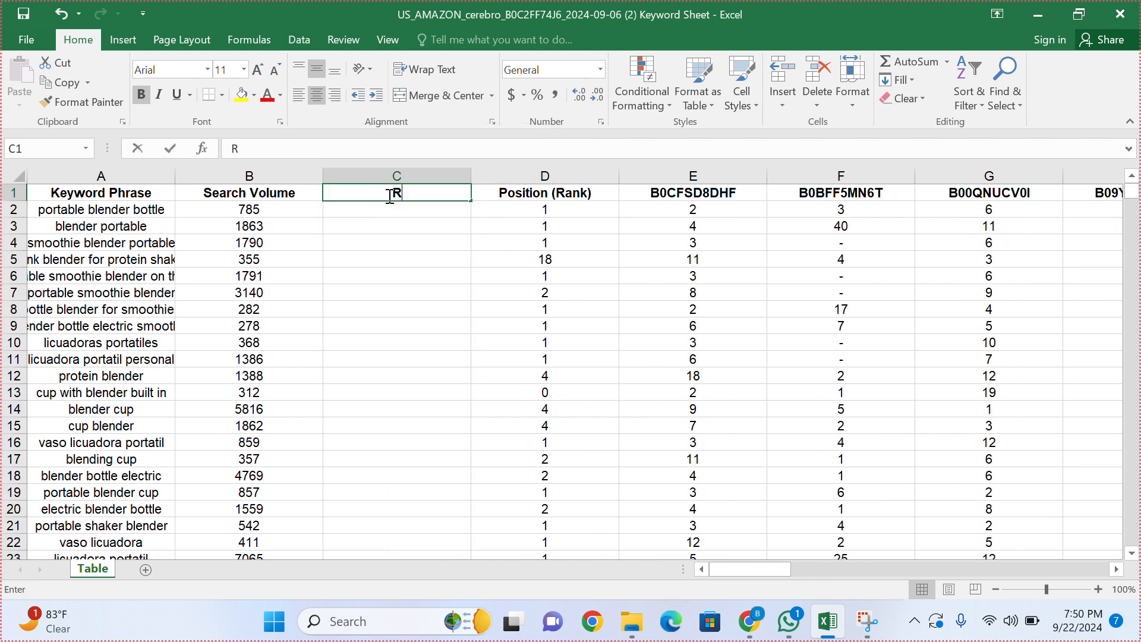
text(elevency)
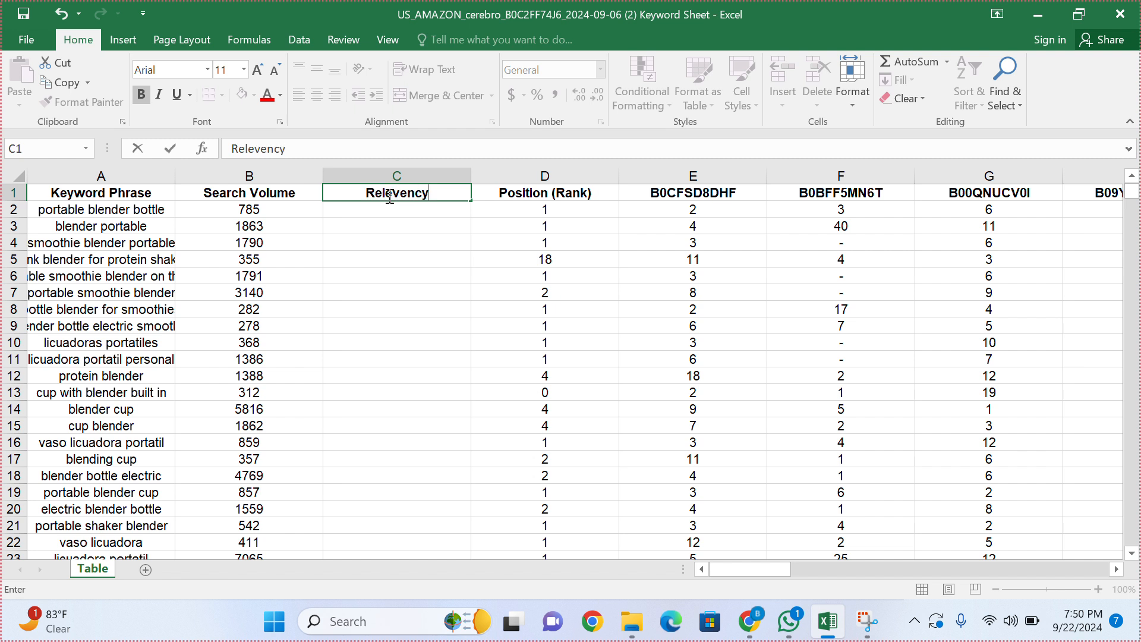
text( Scoure)
key(Return)
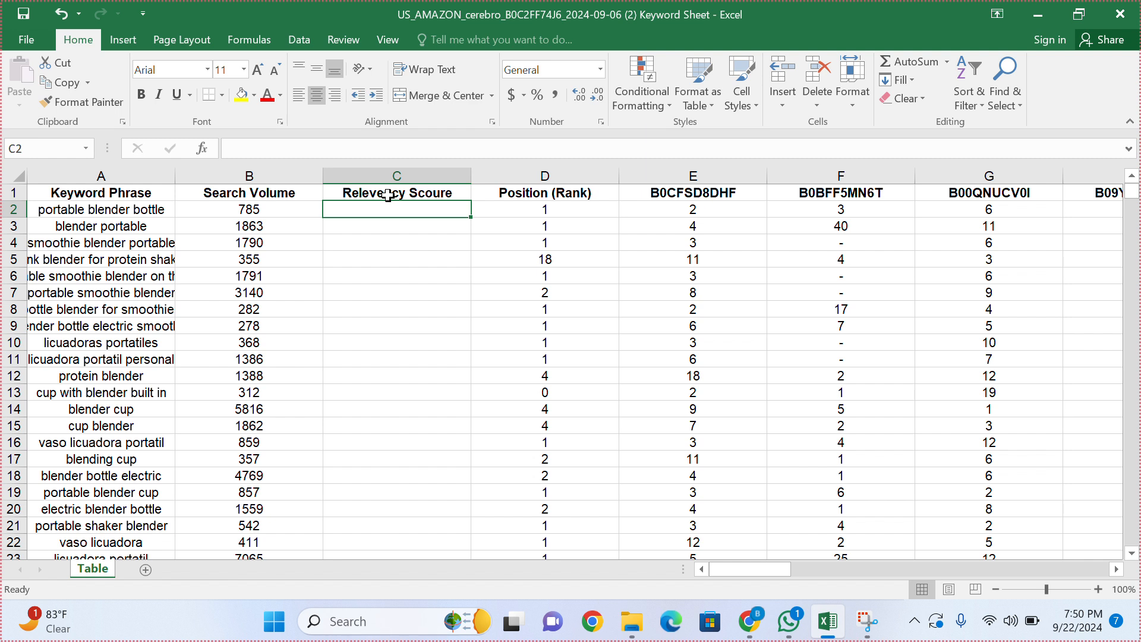
Step: Enter the formula =COUNTIF(D2:M2,"<30") in C2 to count the first keyword's ranks below 30
text(=count)
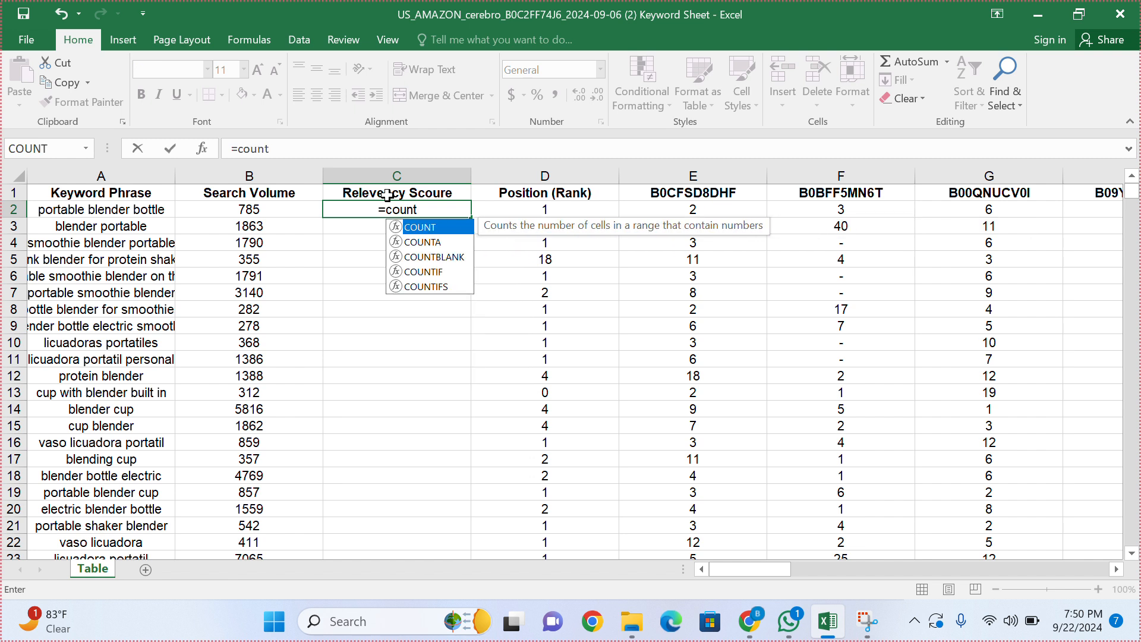
text(if)
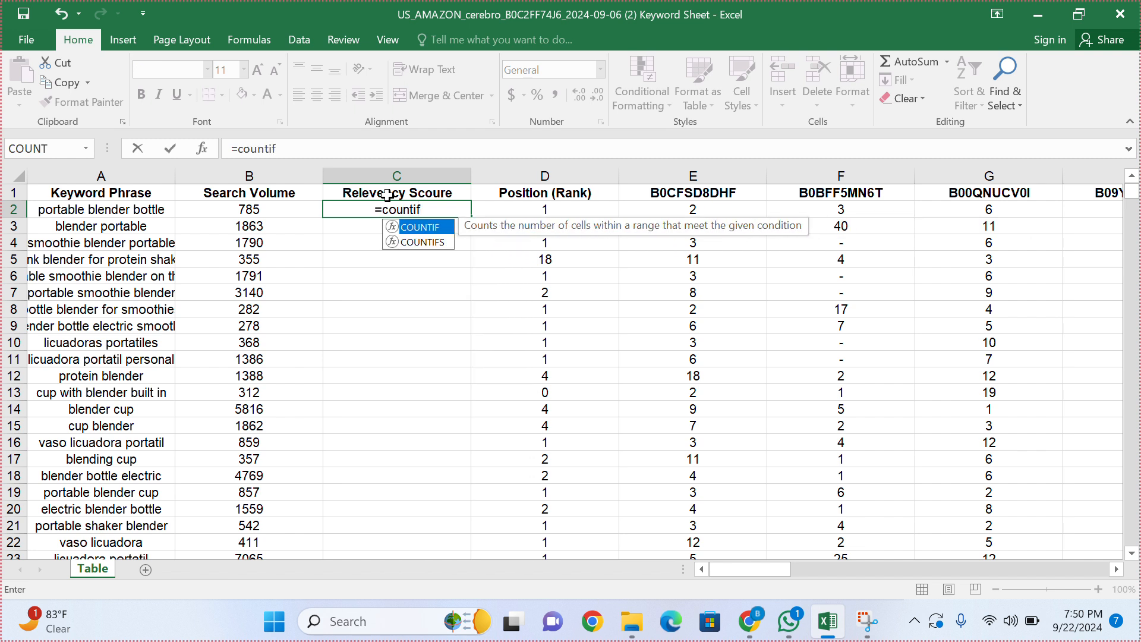
double_click(433, 229)
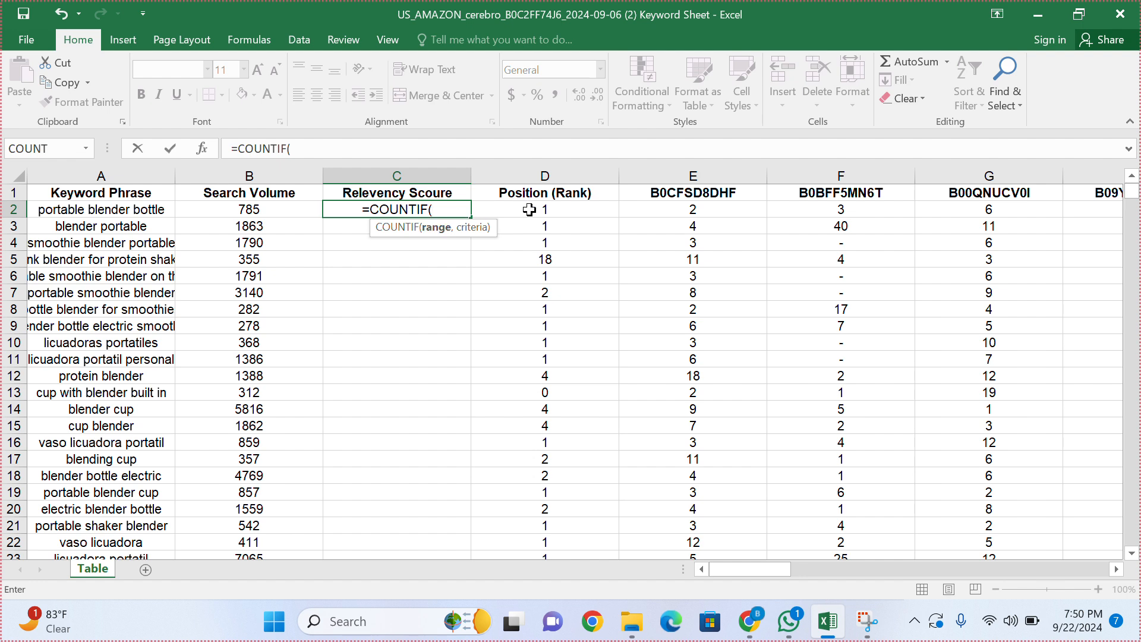
drag(529, 210, 1027, 211)
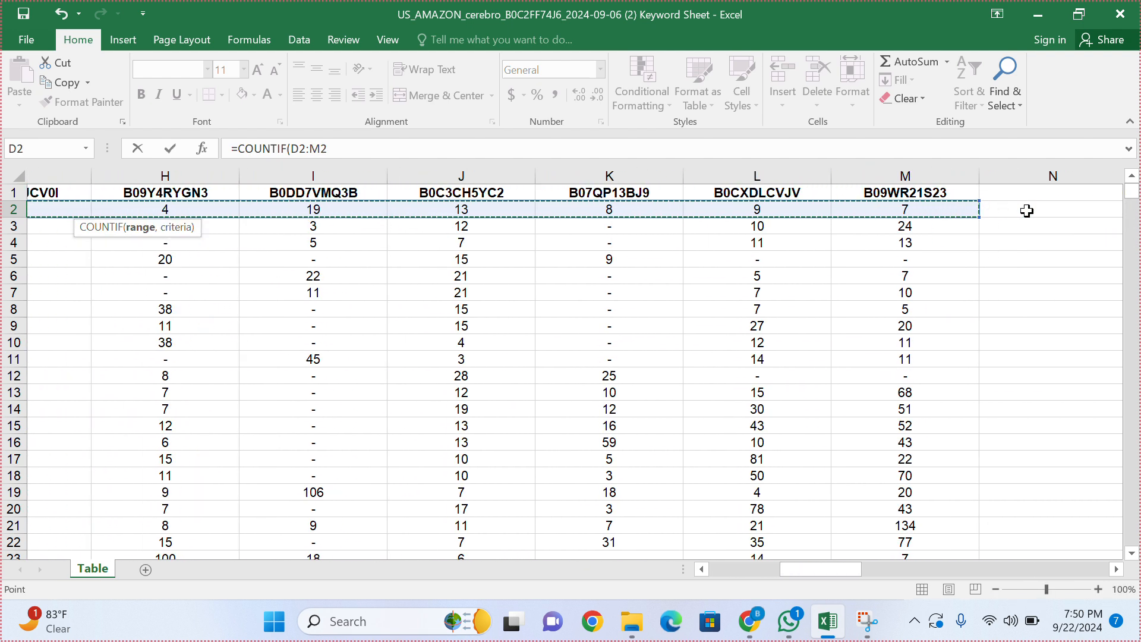
scroll(1028, 211, left, 10)
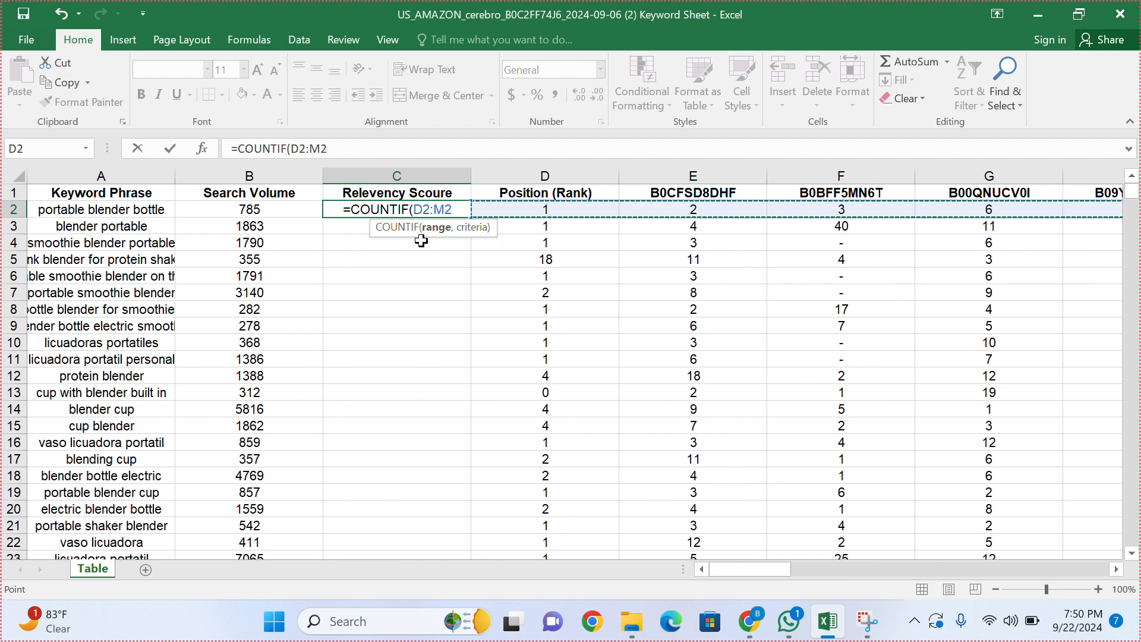
text(,)
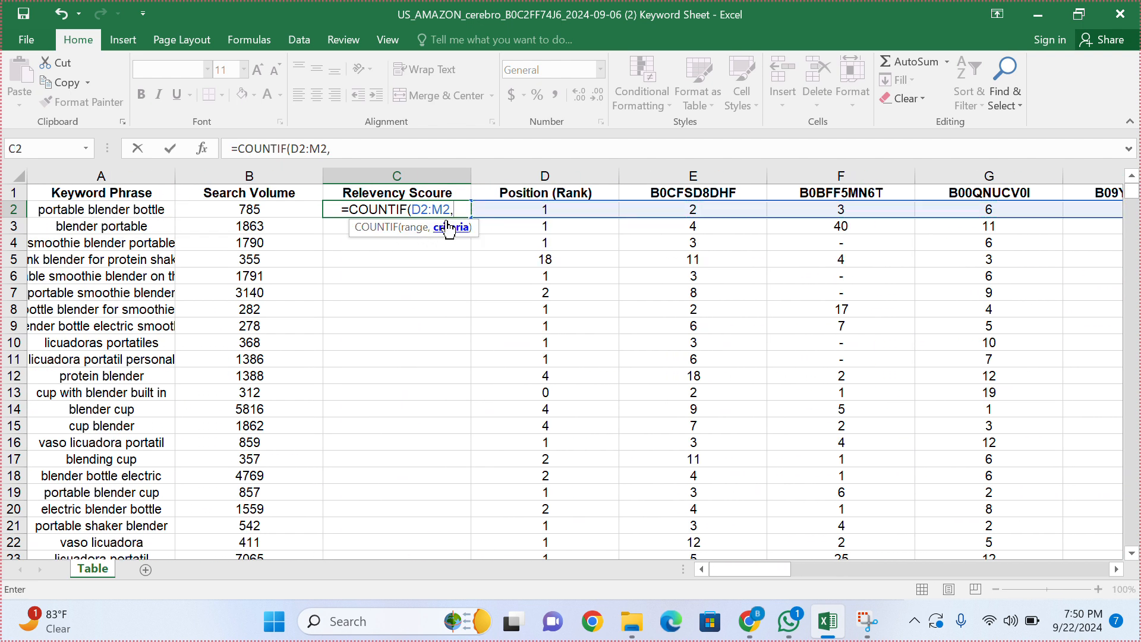
text(")
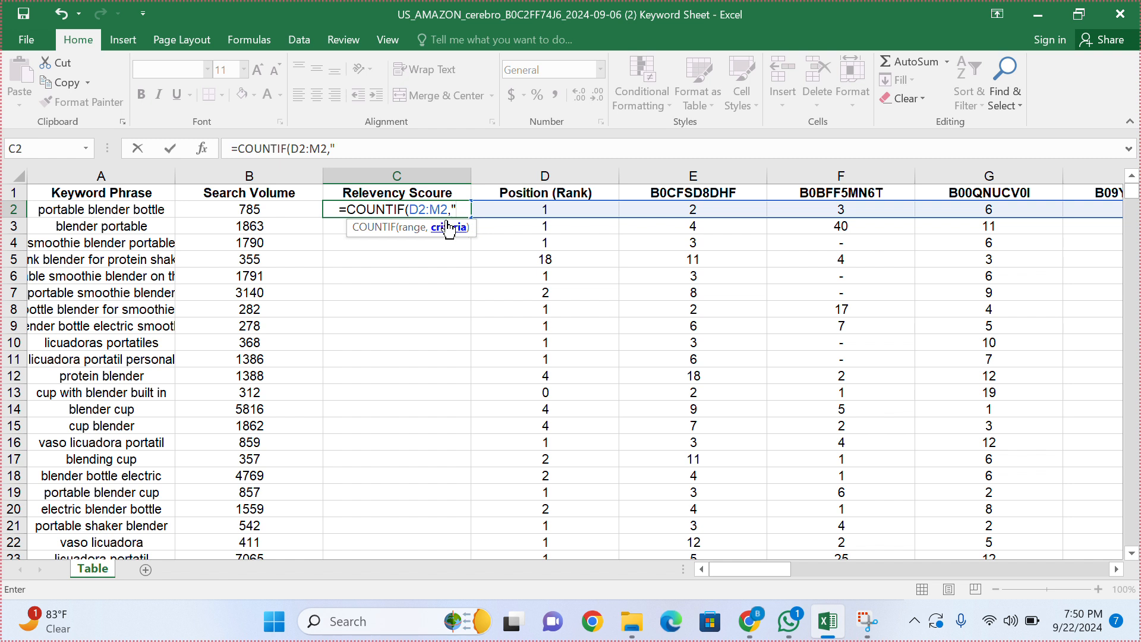
text(<)
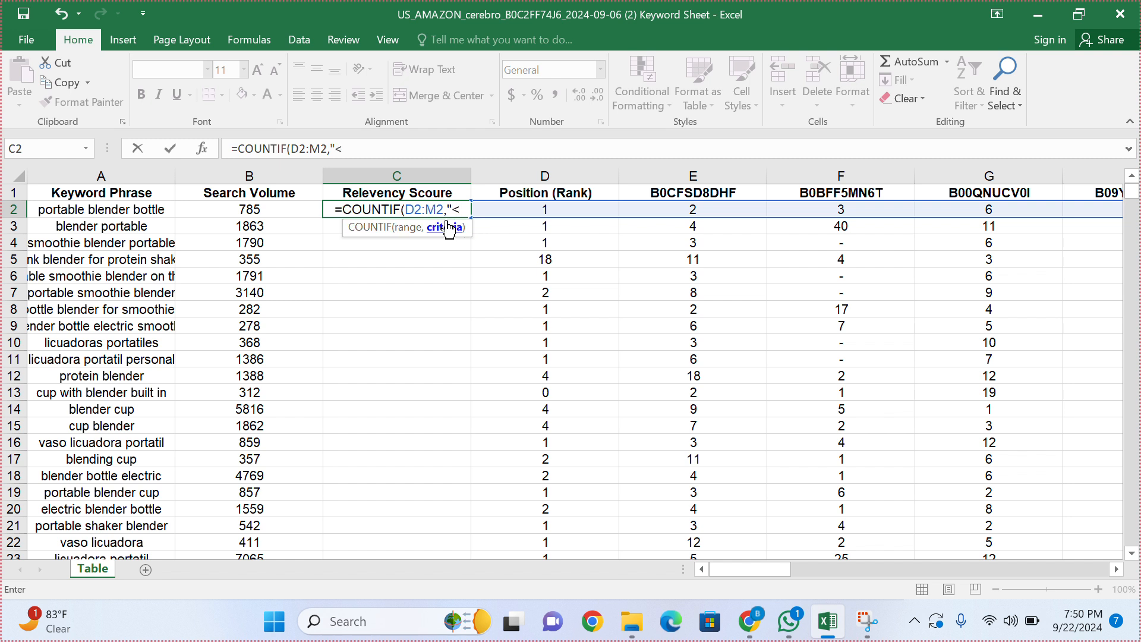
text(30"))
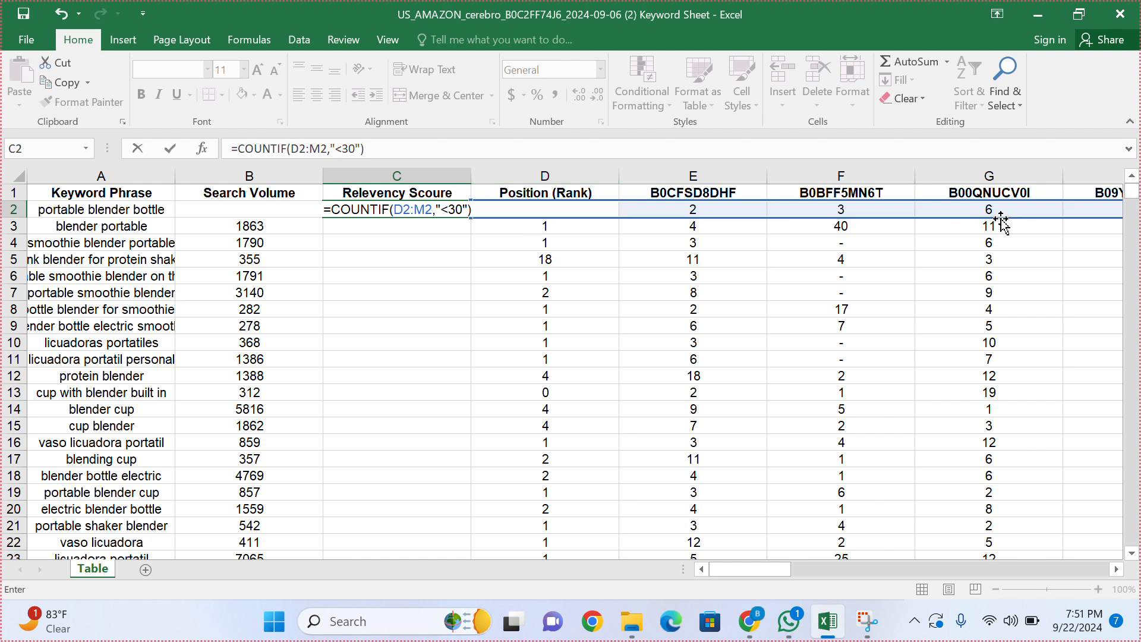
scroll(1002, 221, right, 7)
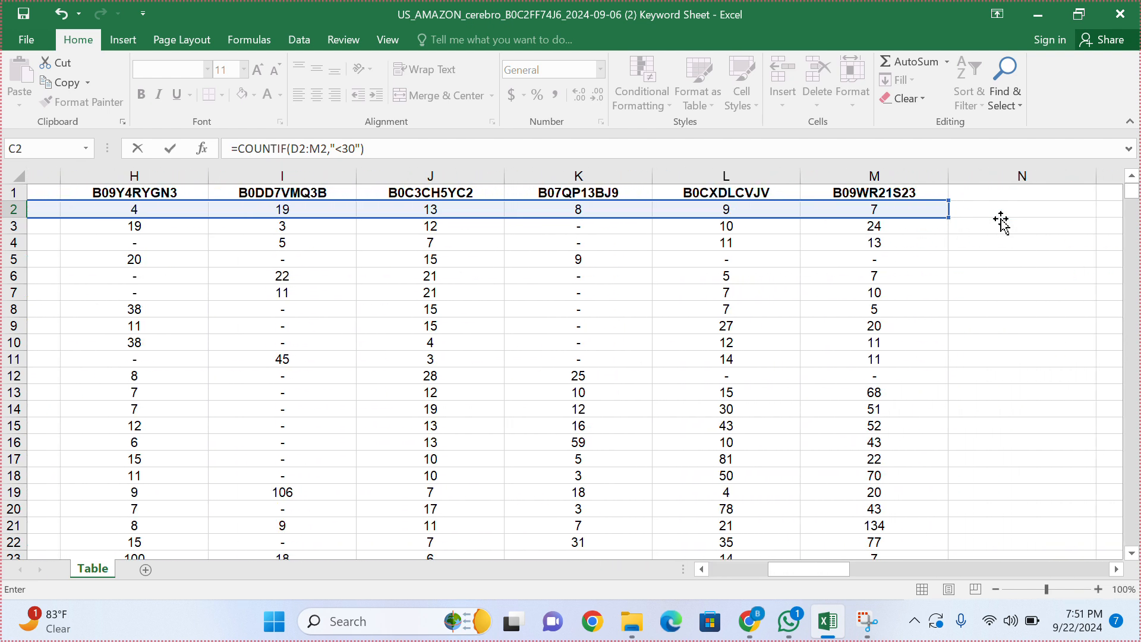
scroll(1001, 222, right, 1)
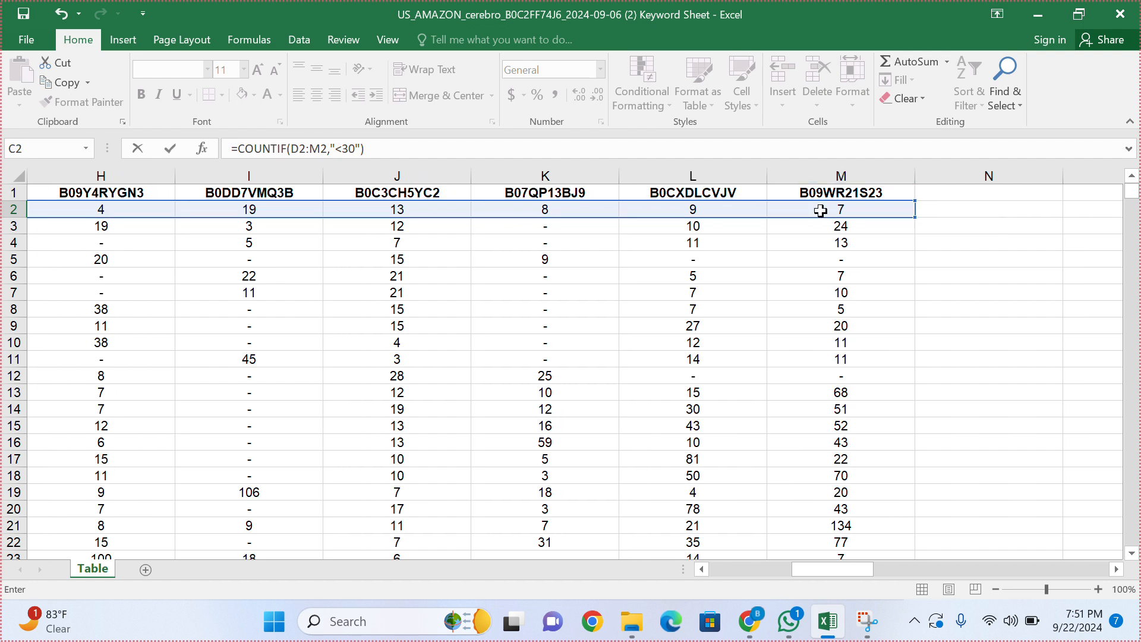
scroll(800, 213, left, 8)
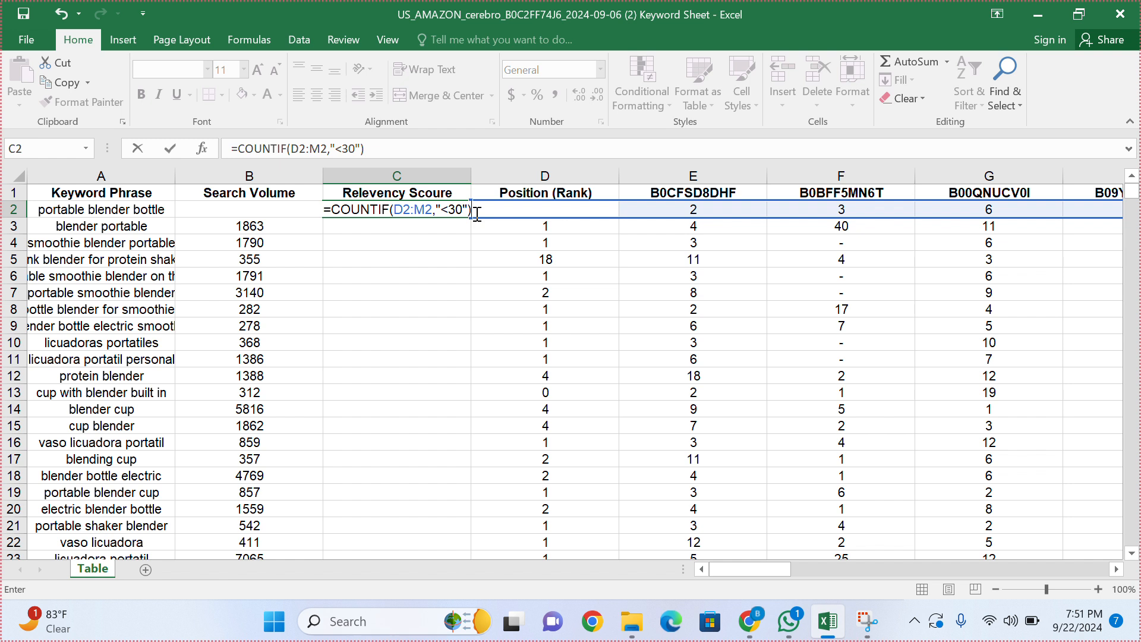
key(Return)
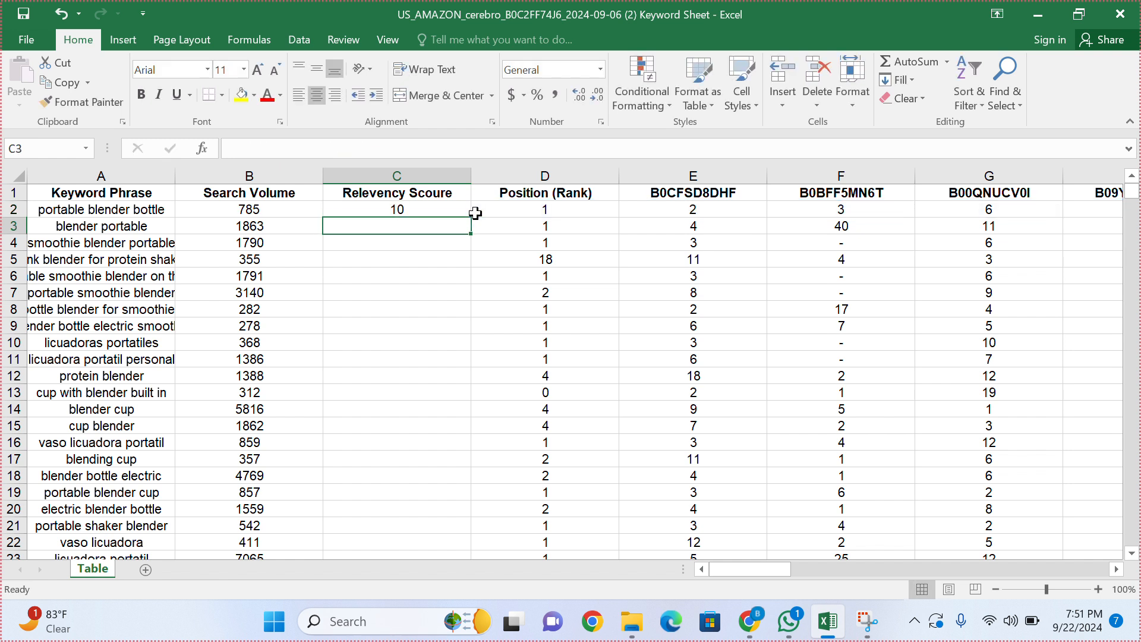
Step: Examine the row 2 ranks from column D through M against the relevancy formula in C2, then look over the keyword phrases below
click(427, 207)
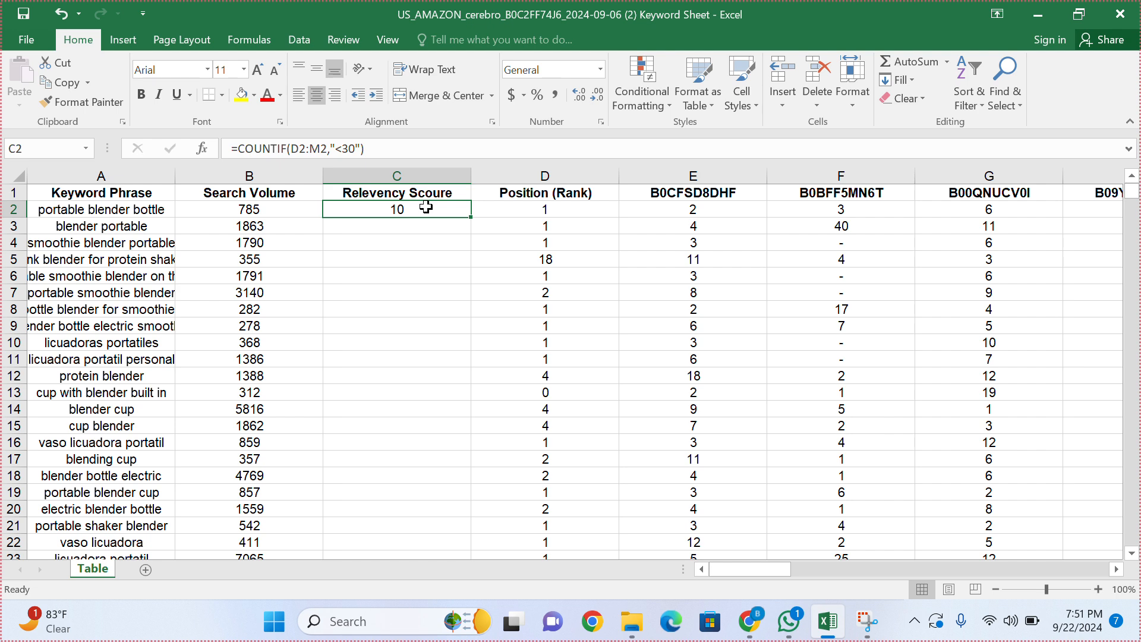
drag(525, 210, 1080, 220)
click(1047, 243)
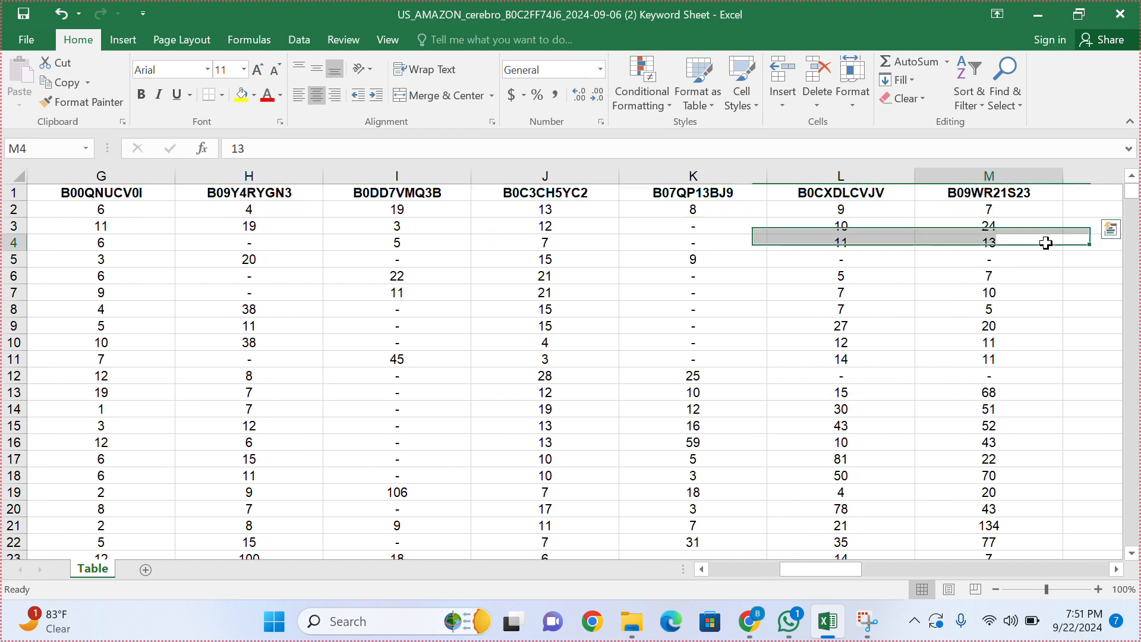
click(1020, 212)
key(Left)
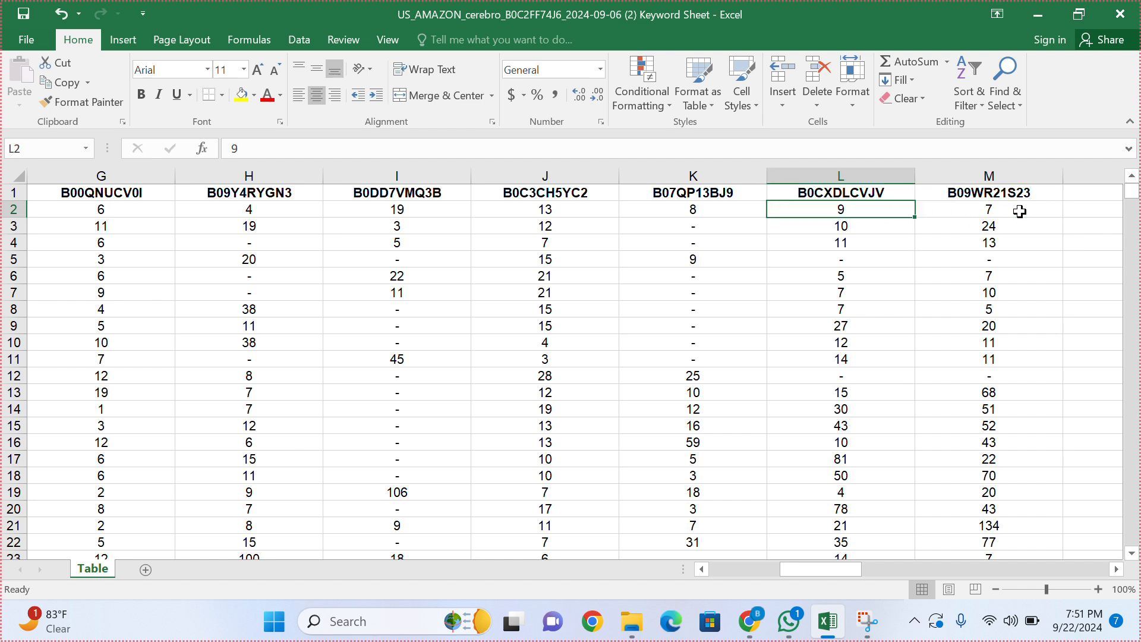
key(Left)
key(Left)
key(Left)
key(Left)
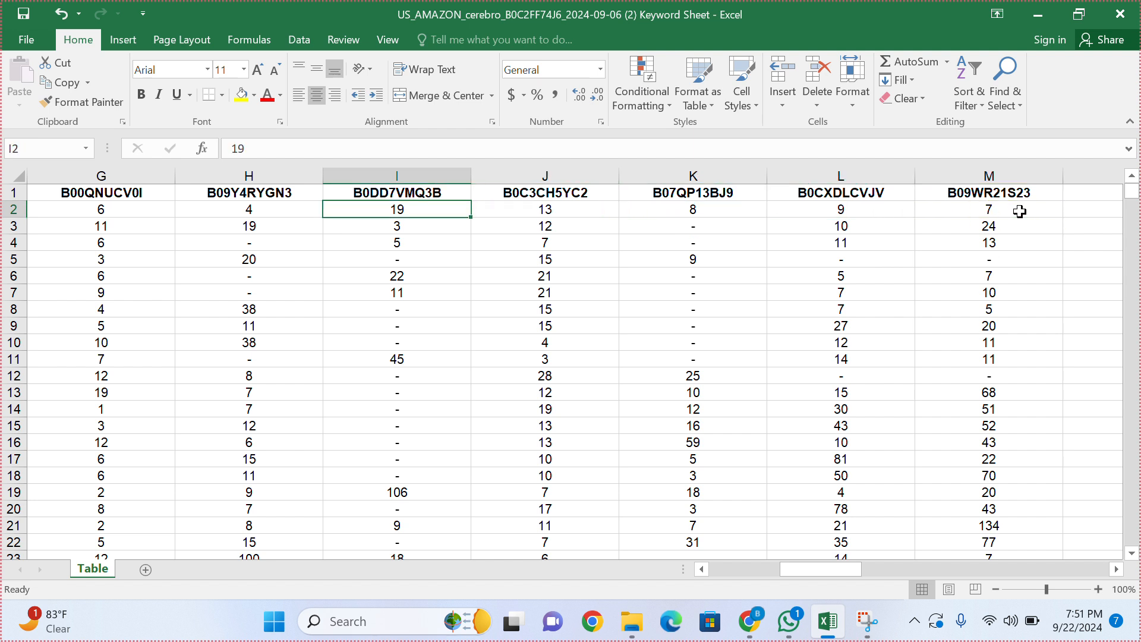
key(Left)
key(Left)
key(Left)
key(Left)
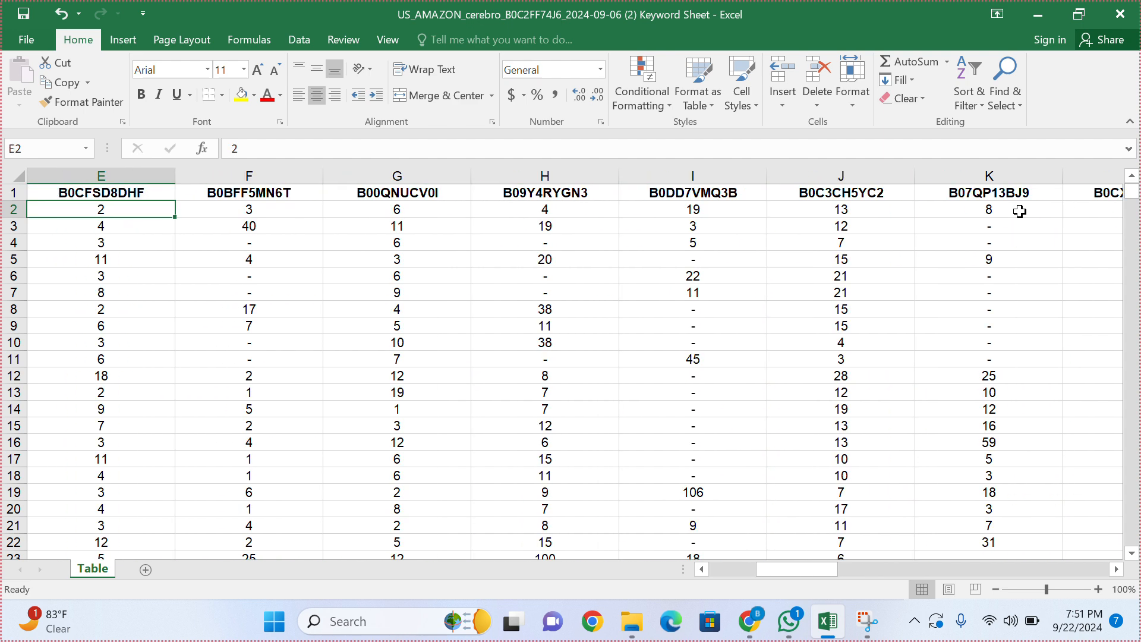
key(Left)
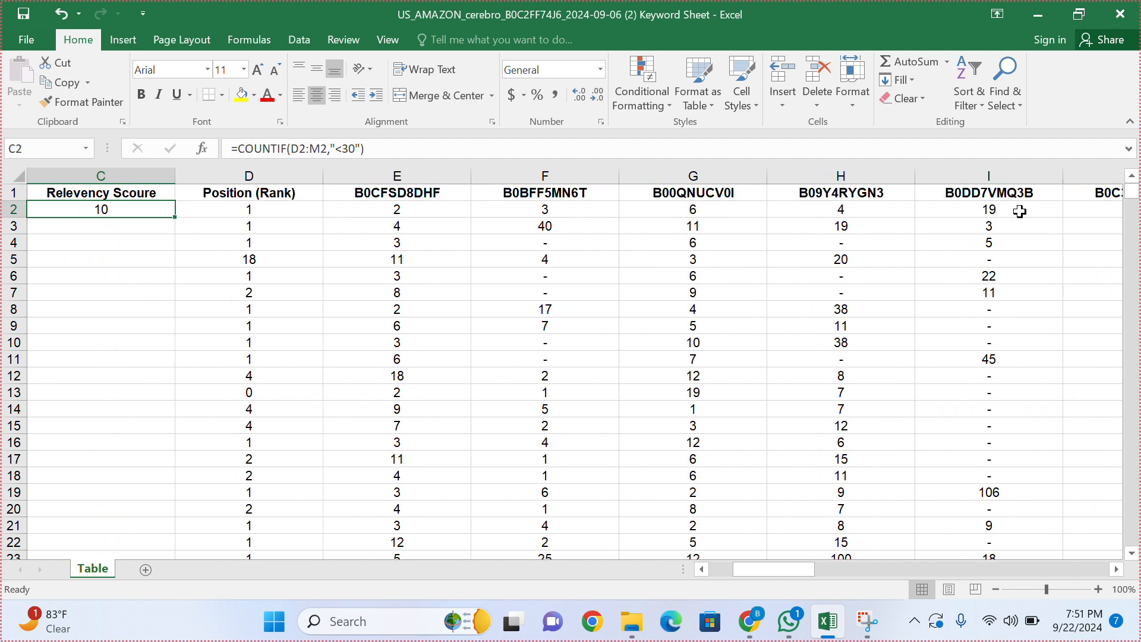
key(Left)
key(Right)
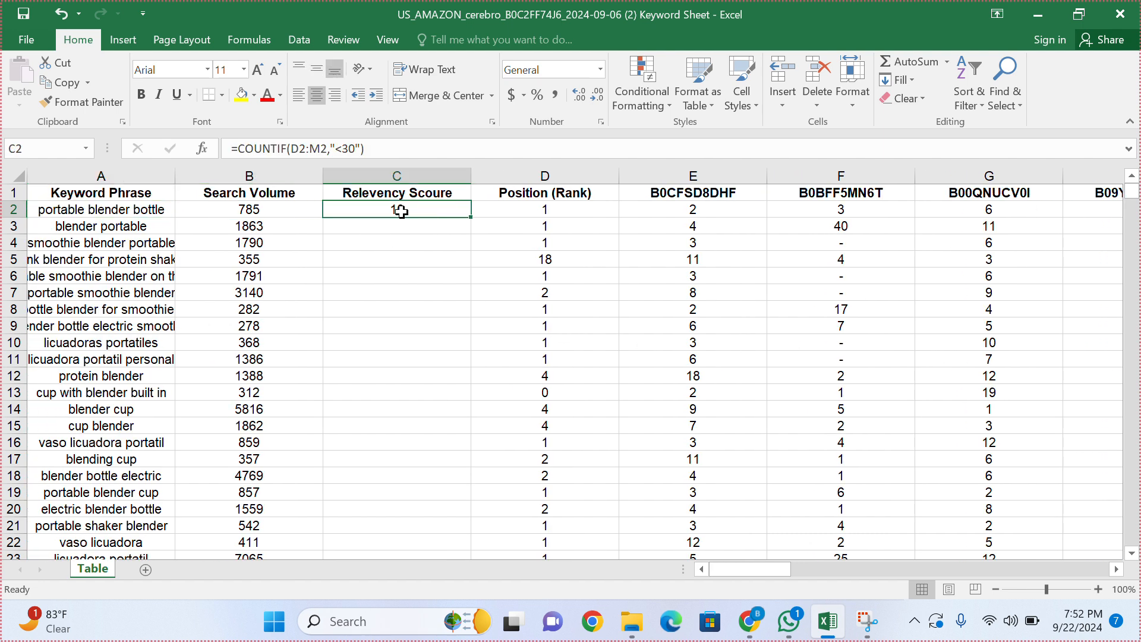
key(Left)
key(Left)
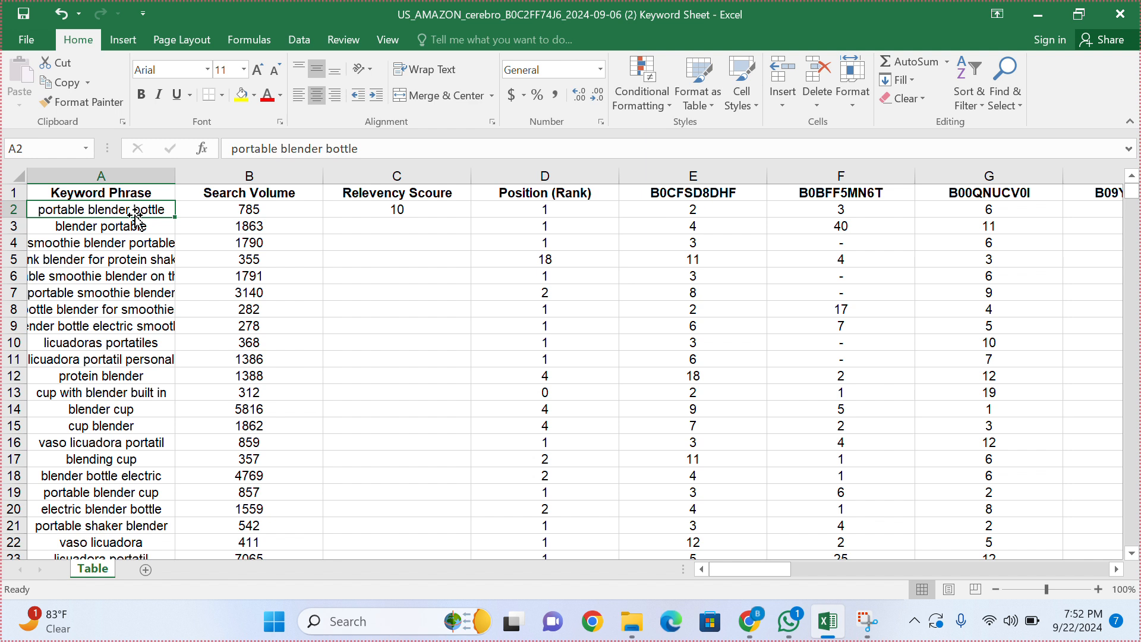
click(532, 212)
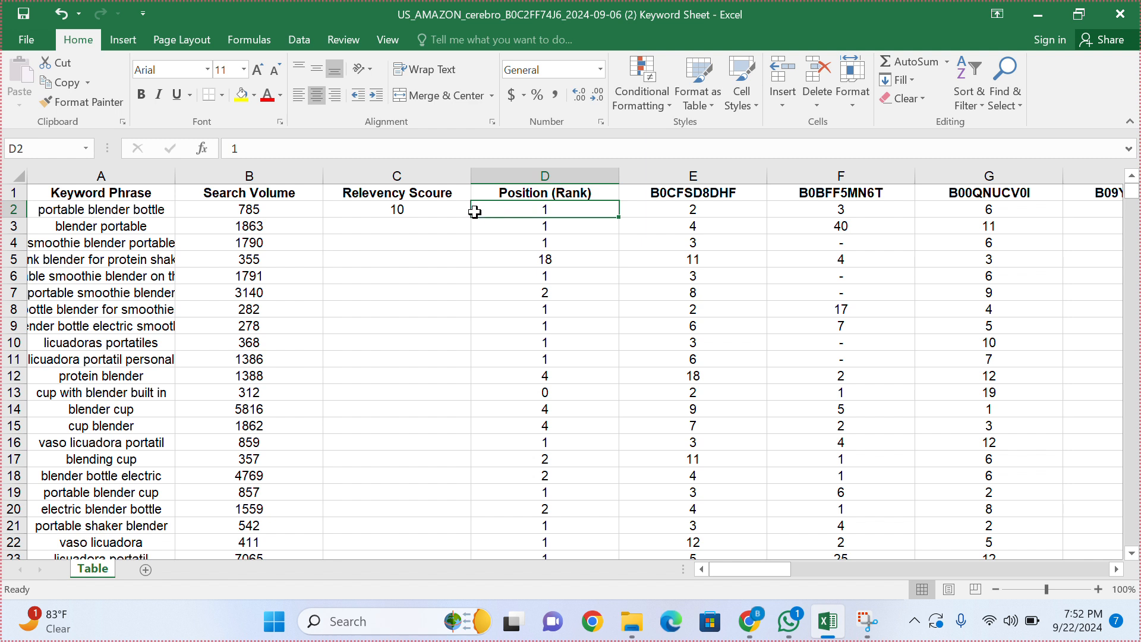
click(406, 205)
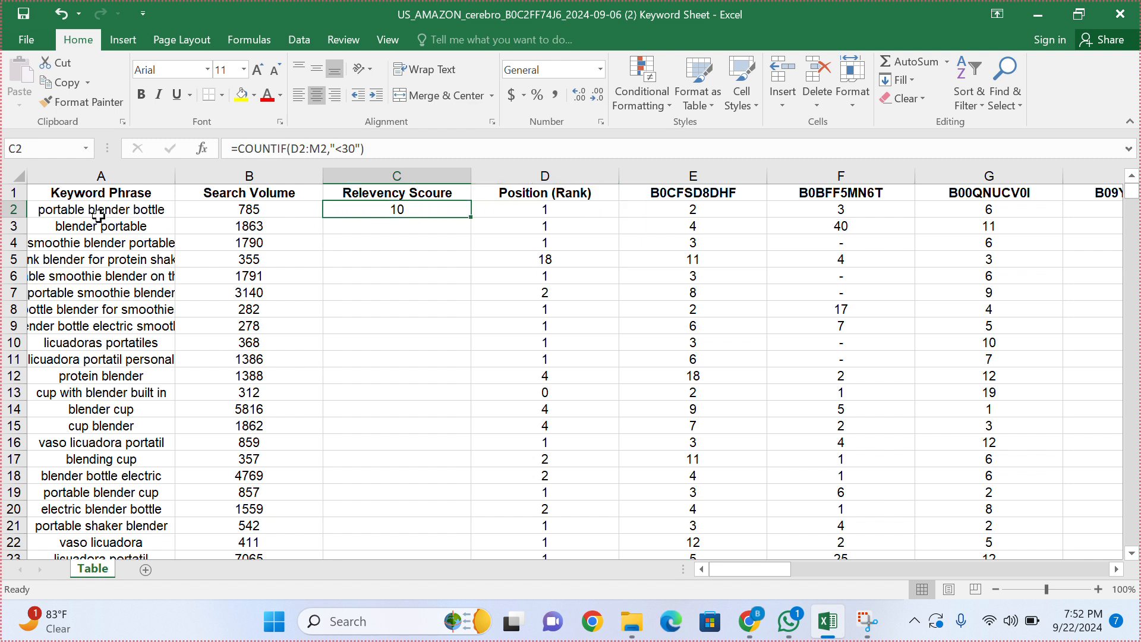
drag(98, 214, 119, 521)
click(110, 357)
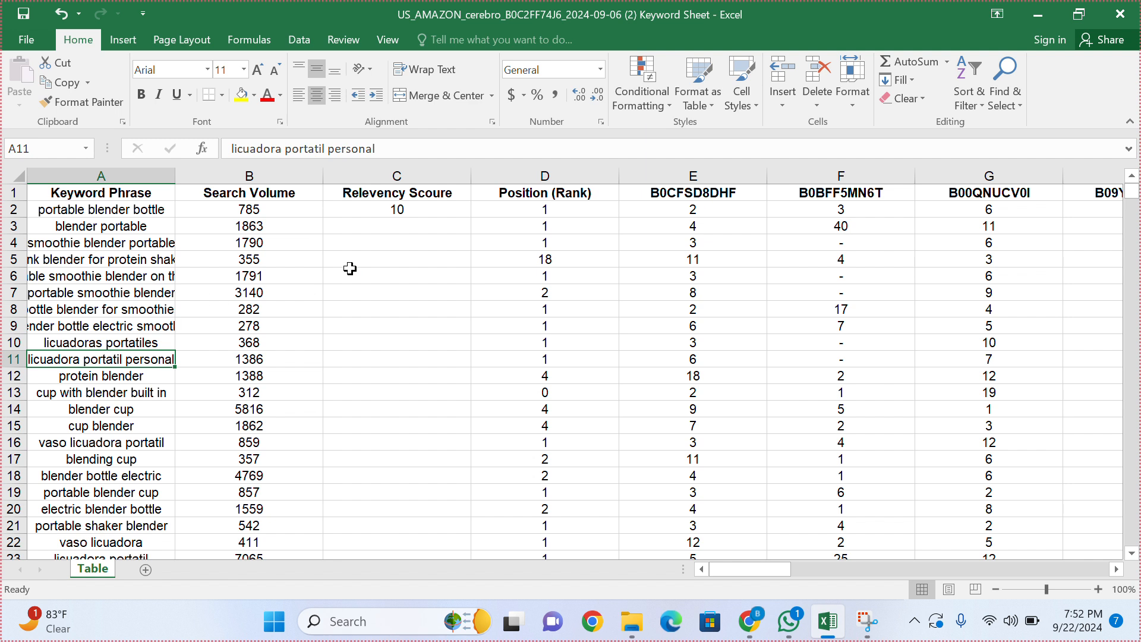
Step: Fill the C2 relevancy formula down to the last keyword row and look over the filled scores
click(431, 211)
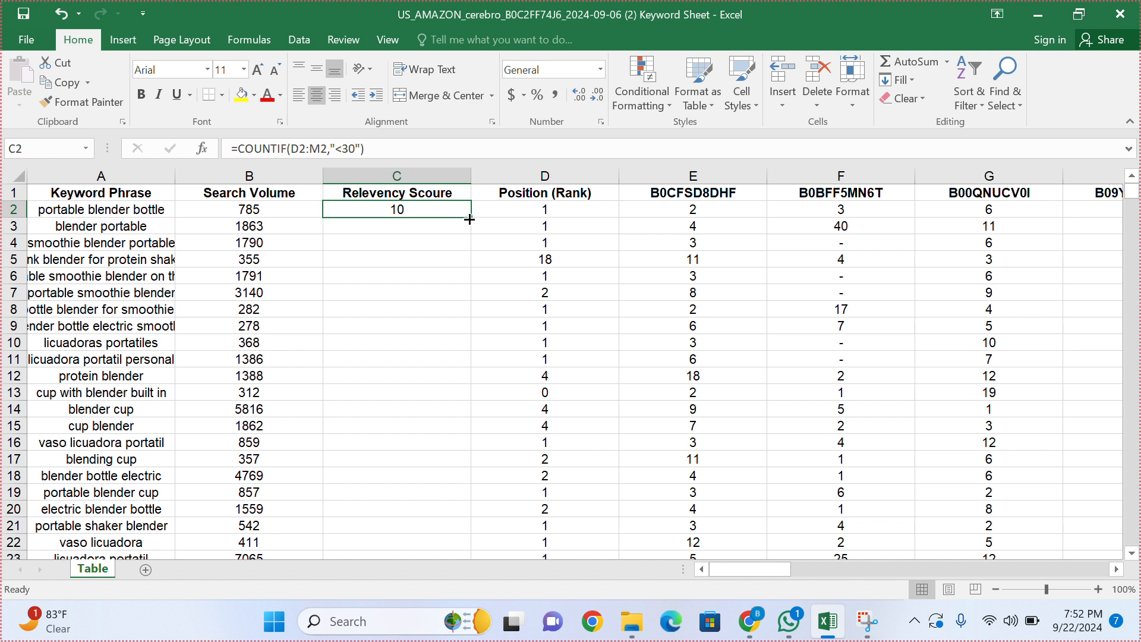
double_click(470, 220)
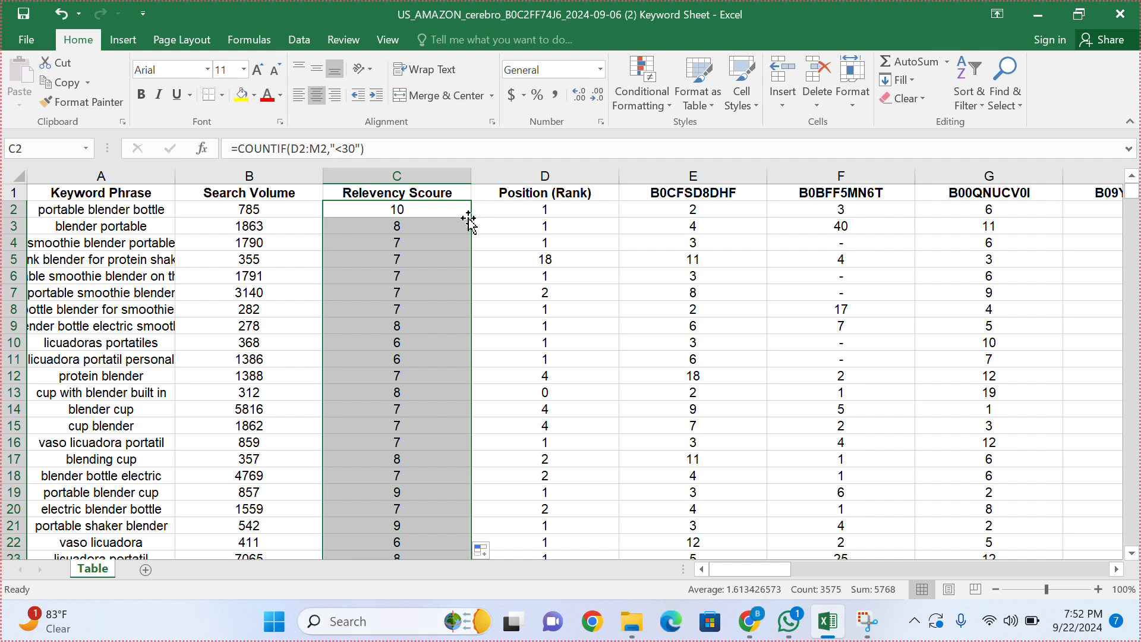
scroll(469, 222, down, 16)
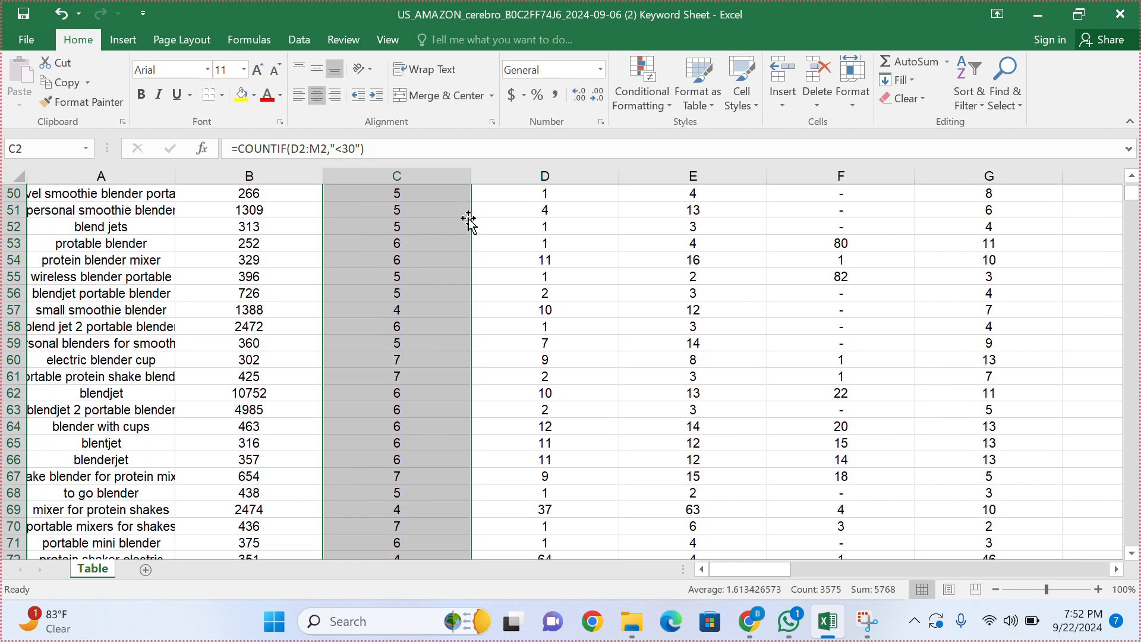
scroll(468, 220, up, 17)
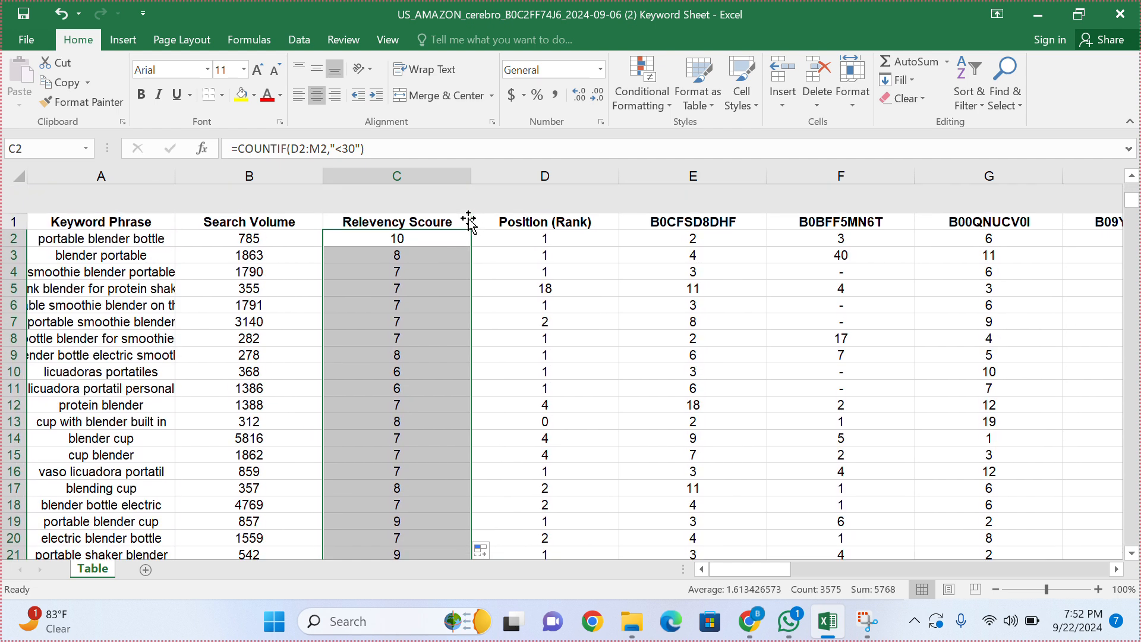
click(535, 275)
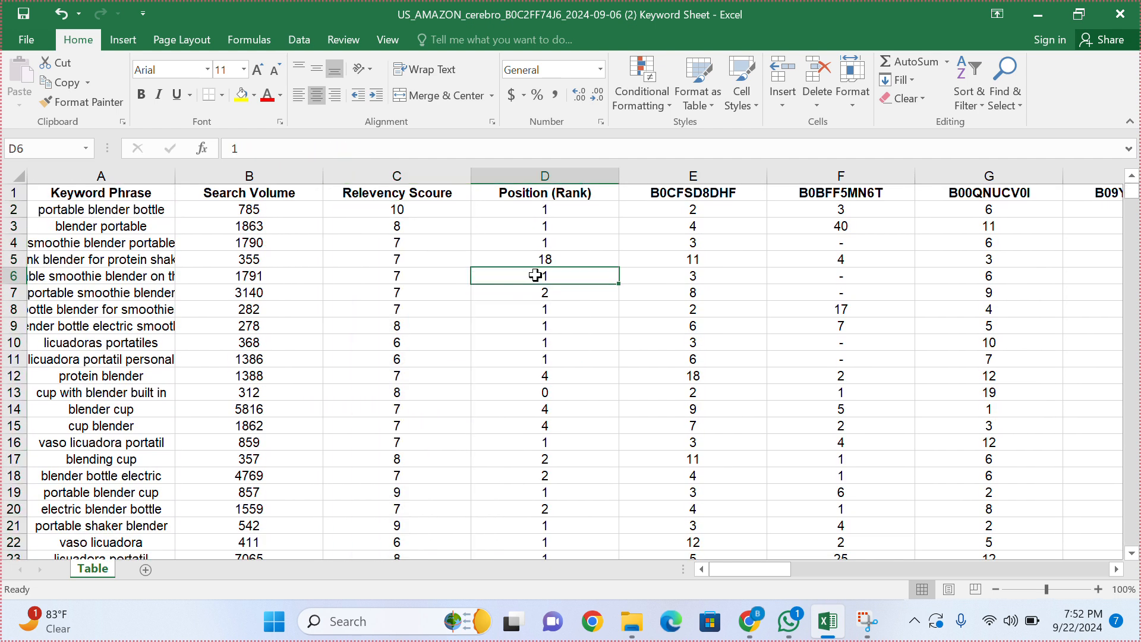
Step: Examine the row 4 ranks from column D through M against the score in C4, then look over the neighbouring scores and ranks
click(443, 240)
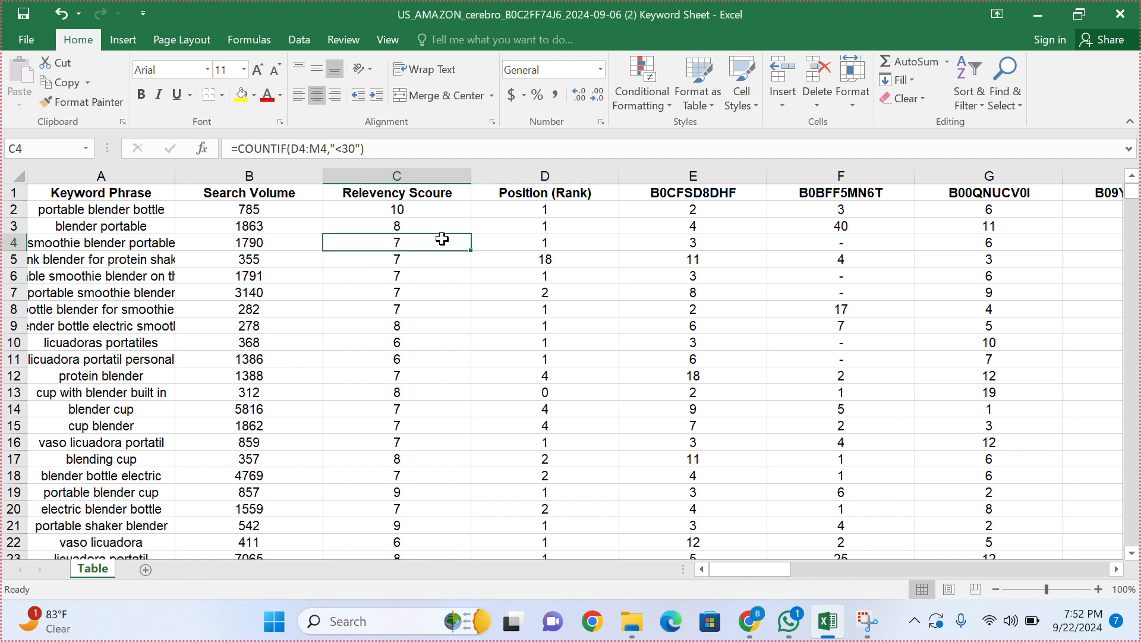
click(545, 245)
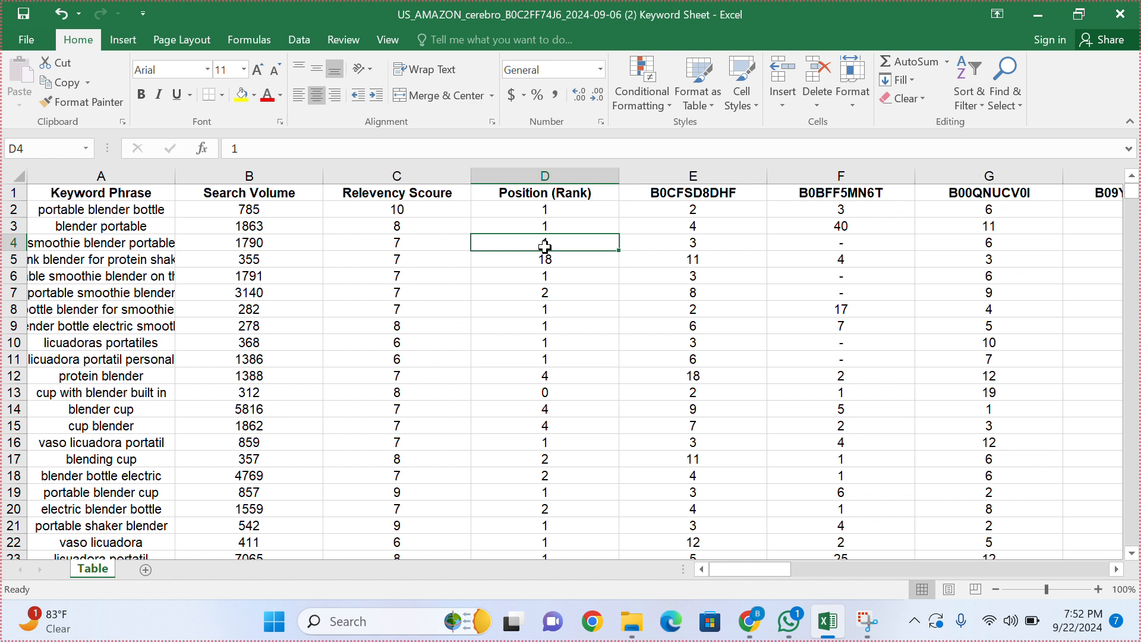
click(659, 251)
click(768, 252)
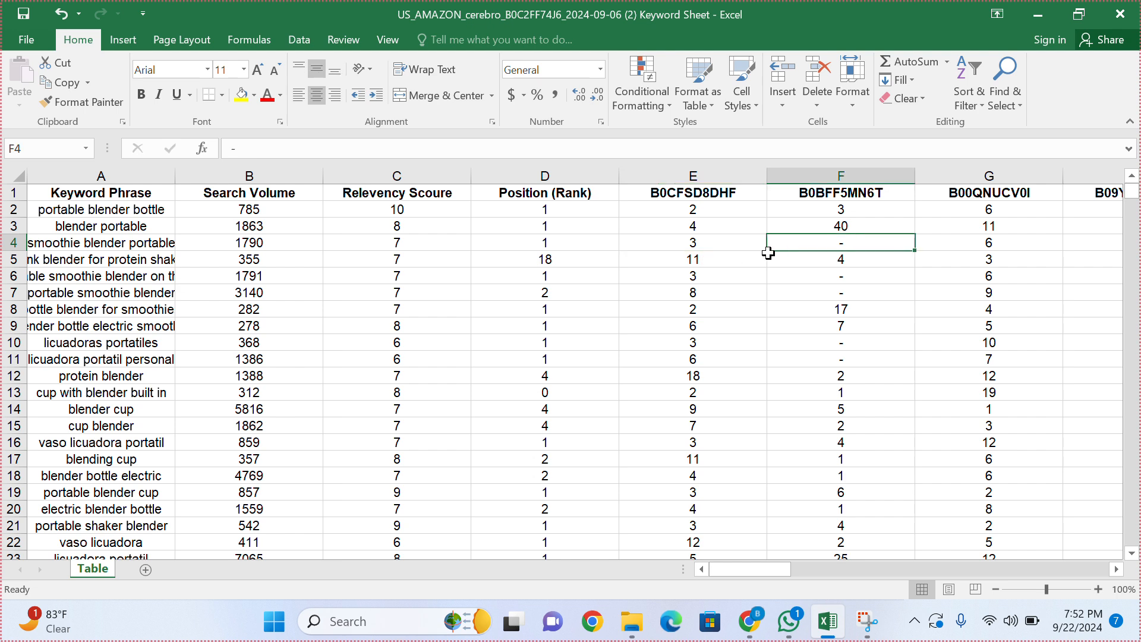
click(978, 246)
click(1070, 246)
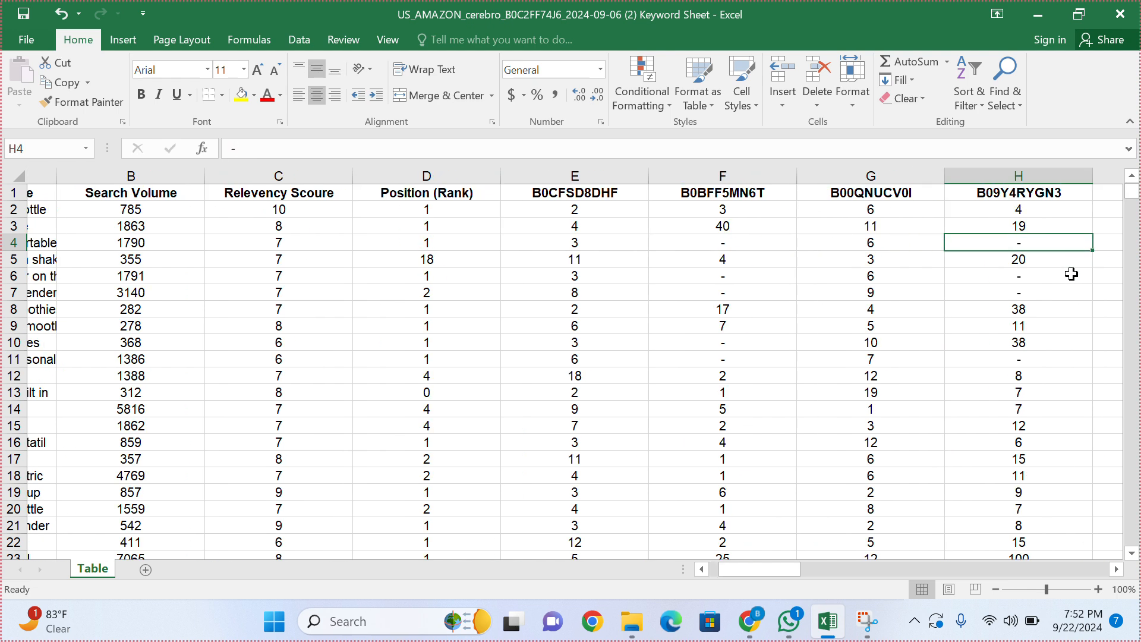
key(Right)
key(Right)
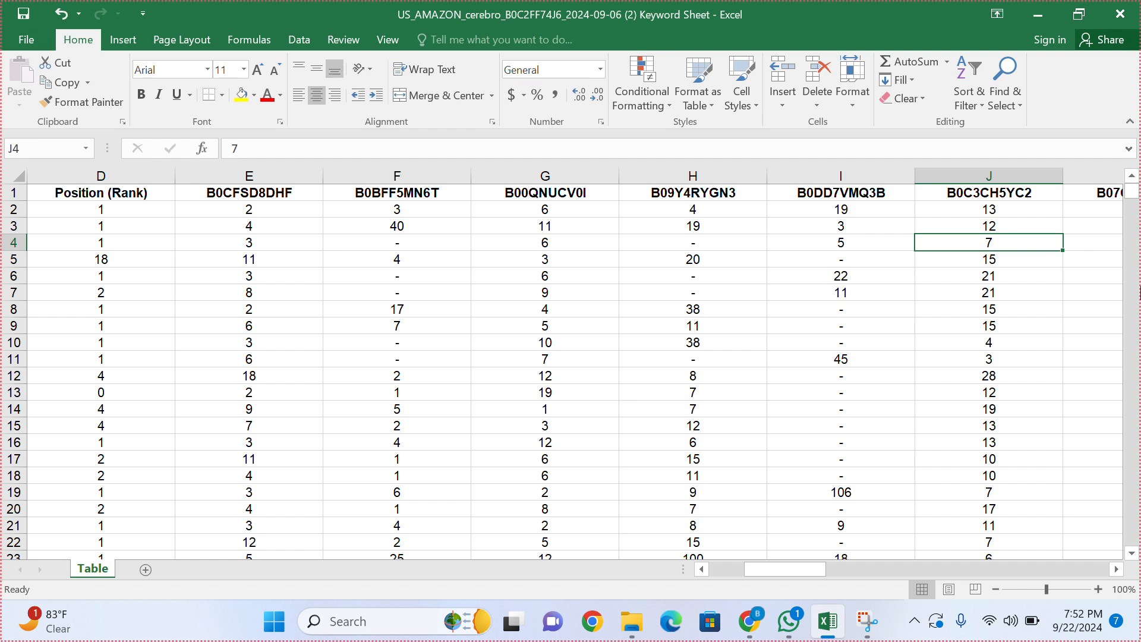
key(Right)
key(Right)
key(Right)
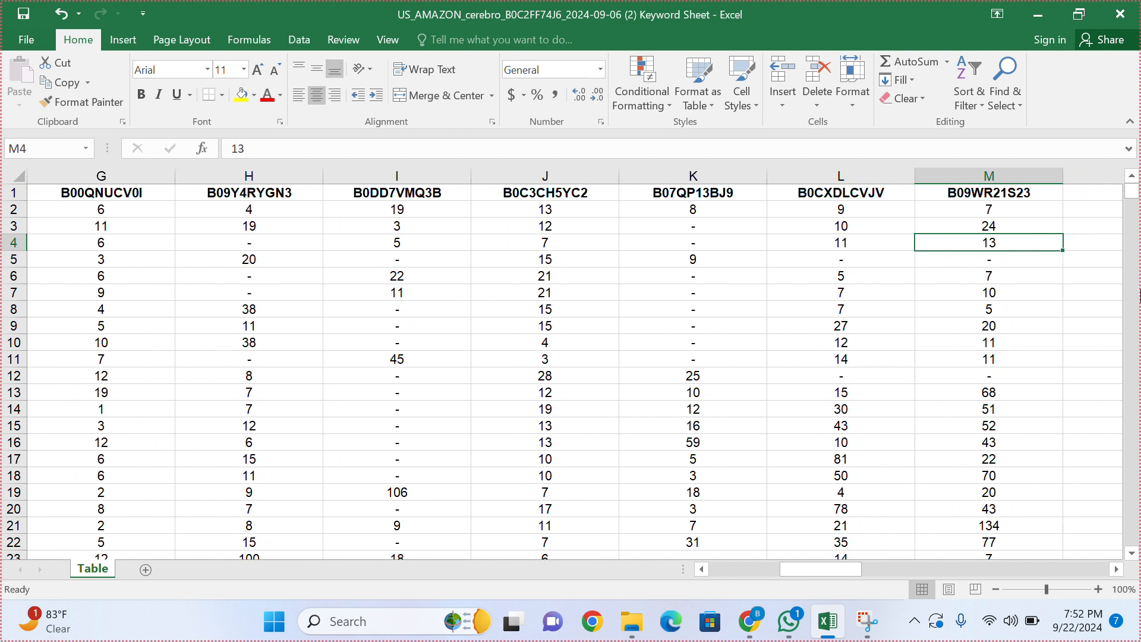
key(Left)
key(Left)
key(Left)
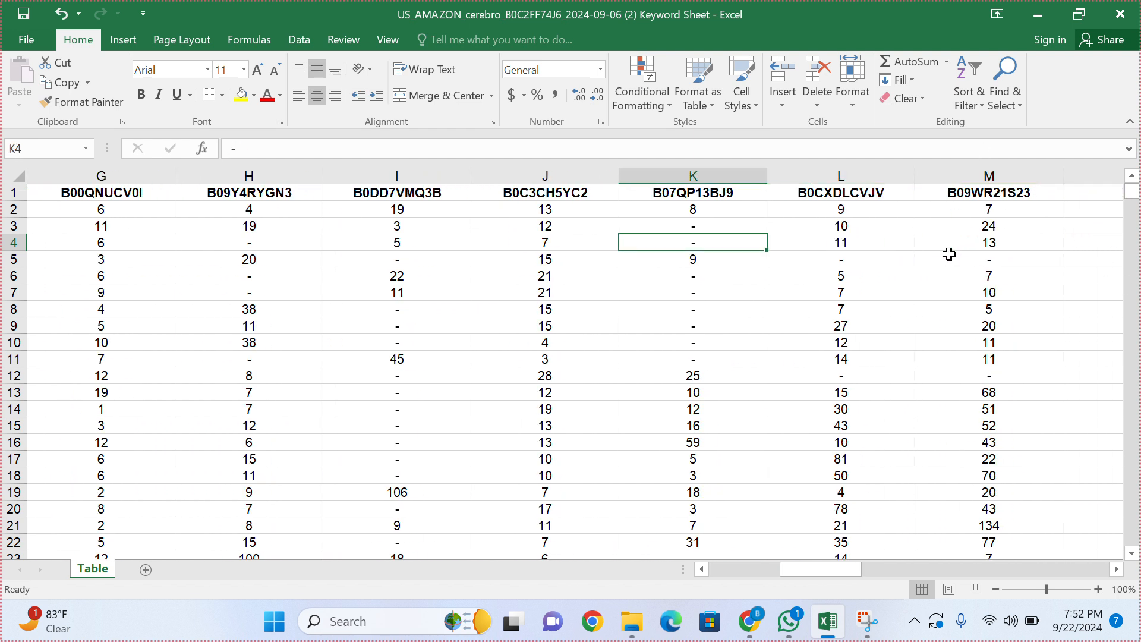
key(Left)
key(Left)
key(Left)
key(Left)
key(Left)
key(Left)
key(Left)
key(Left)
key(Right)
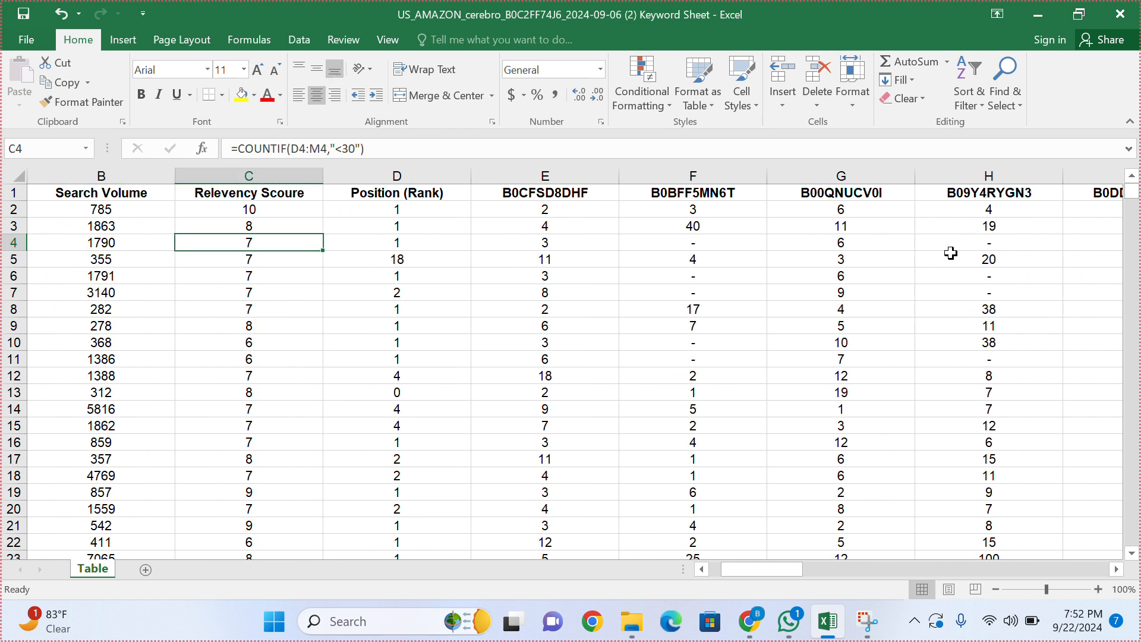
key(Right)
key(Left)
key(Left)
key(Left)
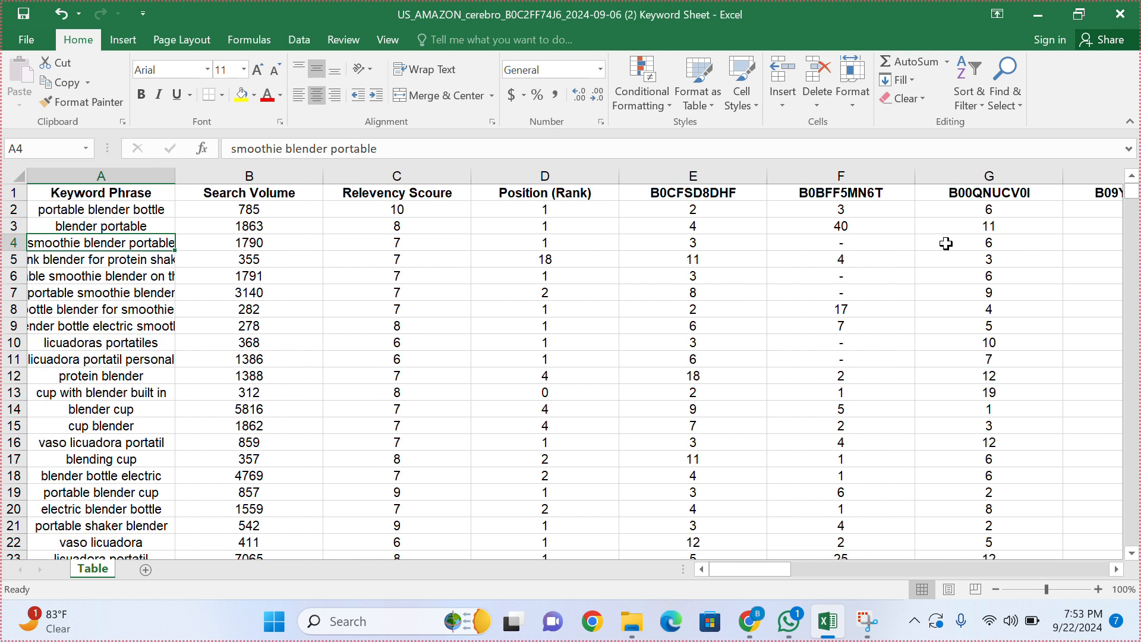
drag(408, 223, 401, 335)
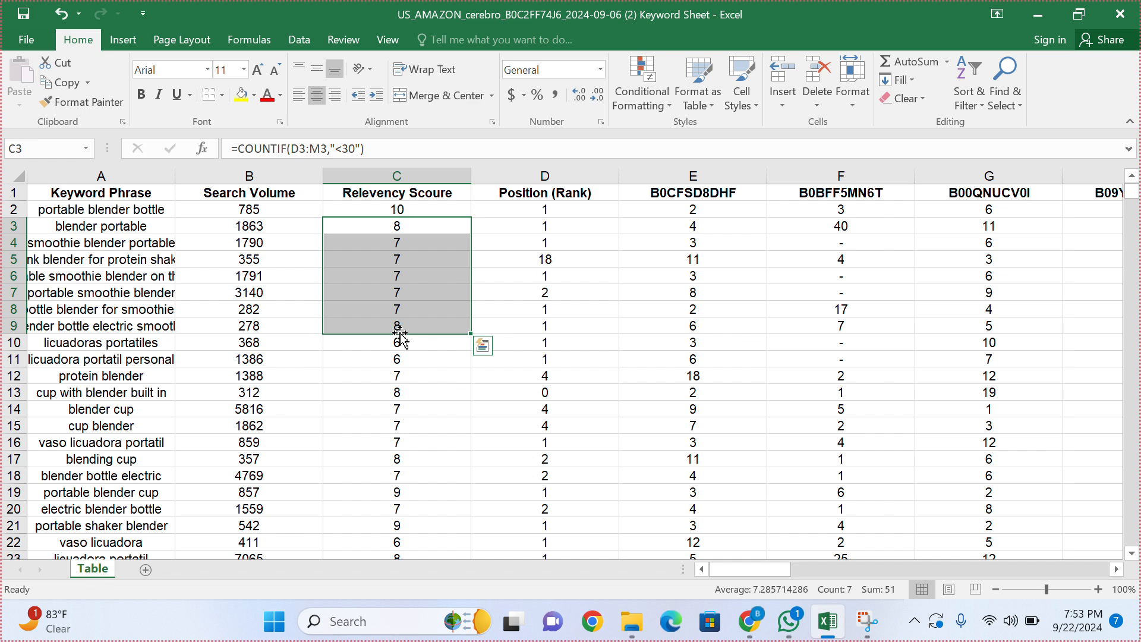
drag(547, 227, 972, 239)
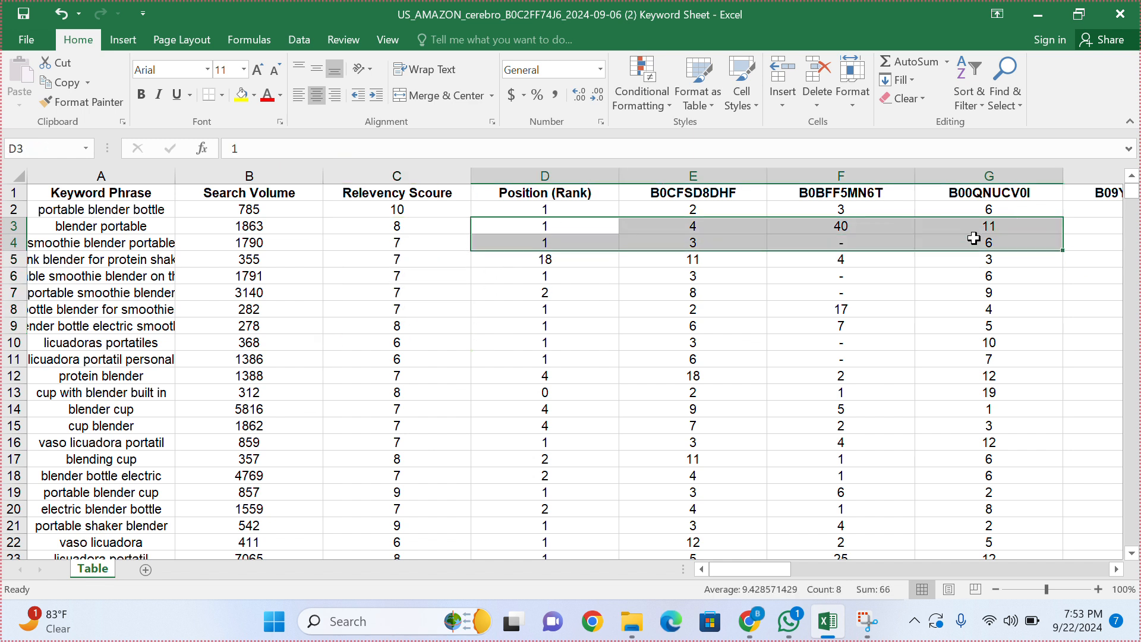
click(407, 214)
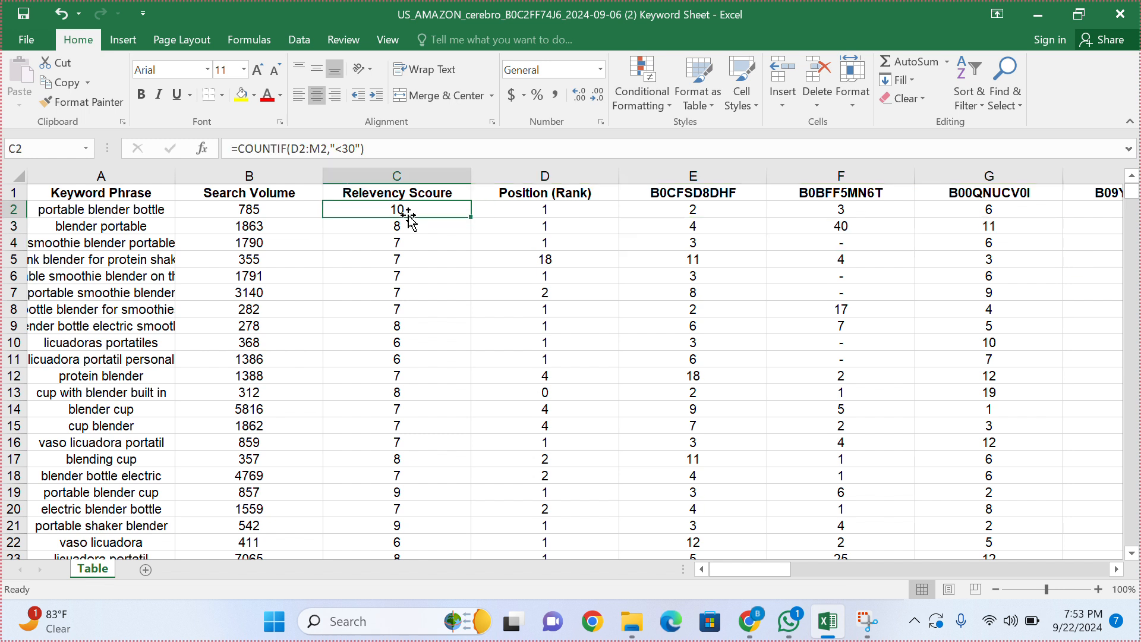
Step: Add filters to the whole sheet's header row and sort Relevency Scoure from largest to smallest
click(15, 178)
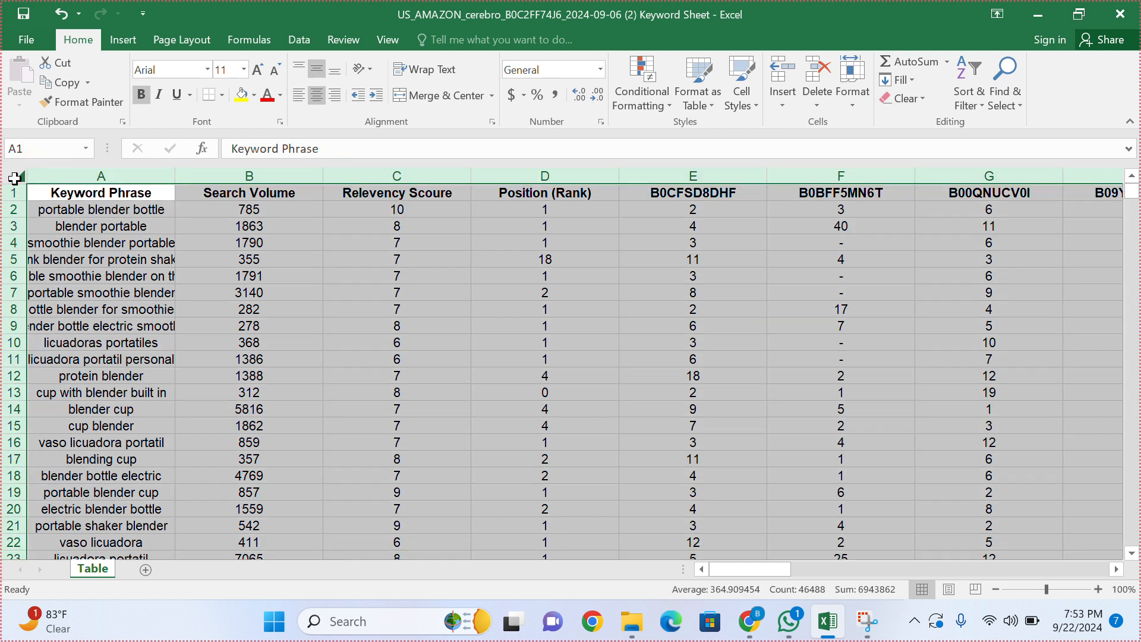
click(972, 91)
click(976, 192)
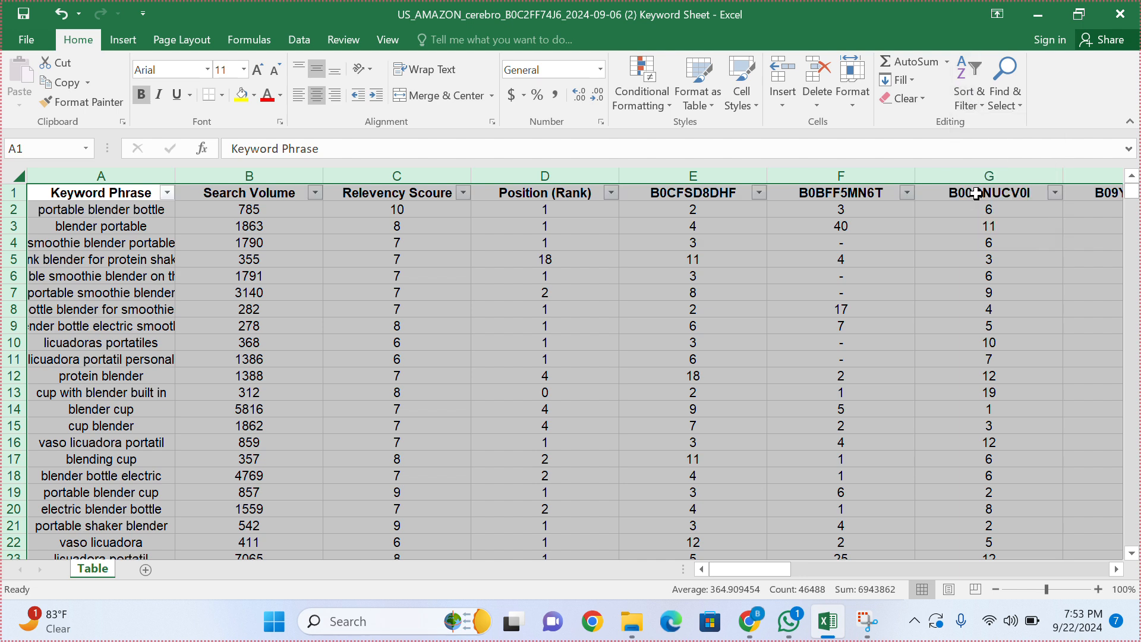
click(465, 193)
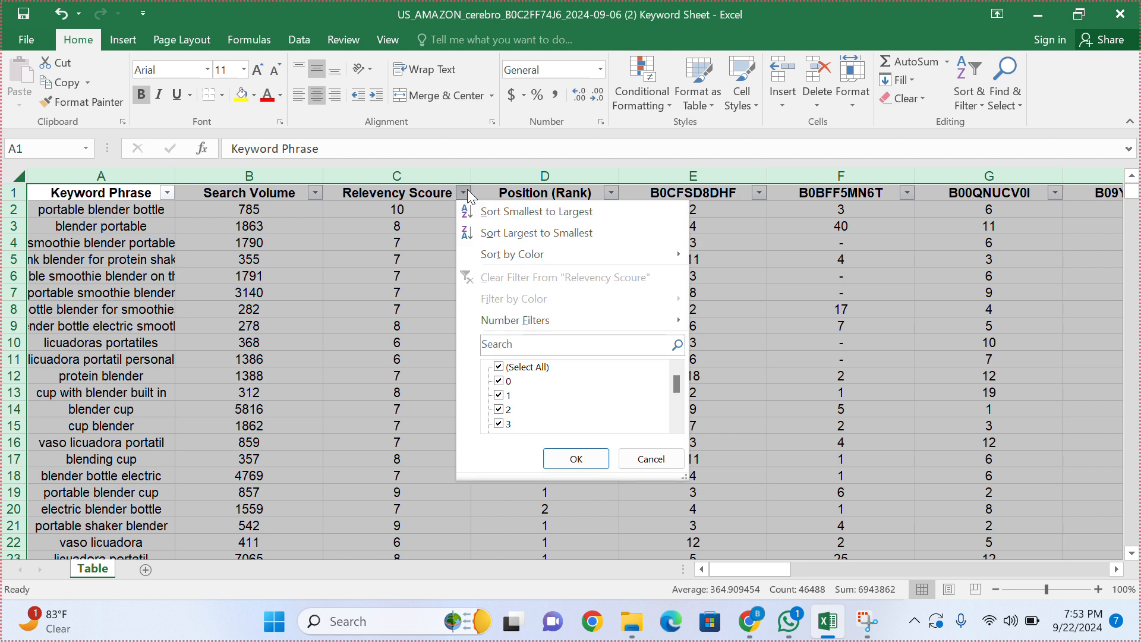
click(523, 236)
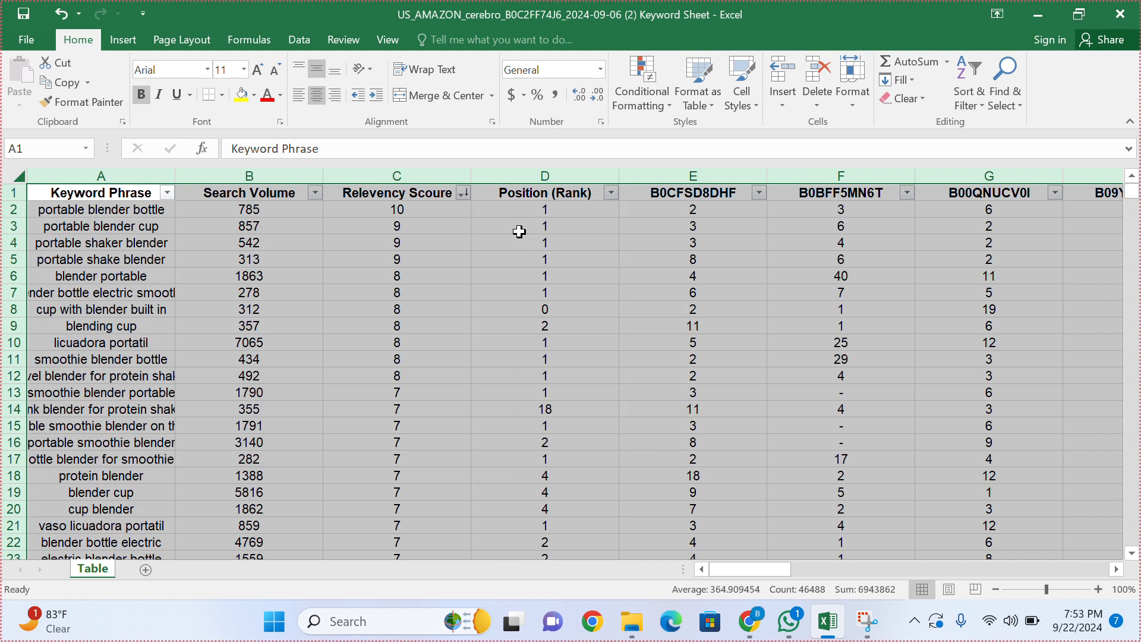
Step: Examine the sorted relevancy scores from the highest-scoring keyword down through the lower-scoring rows
click(416, 226)
click(391, 191)
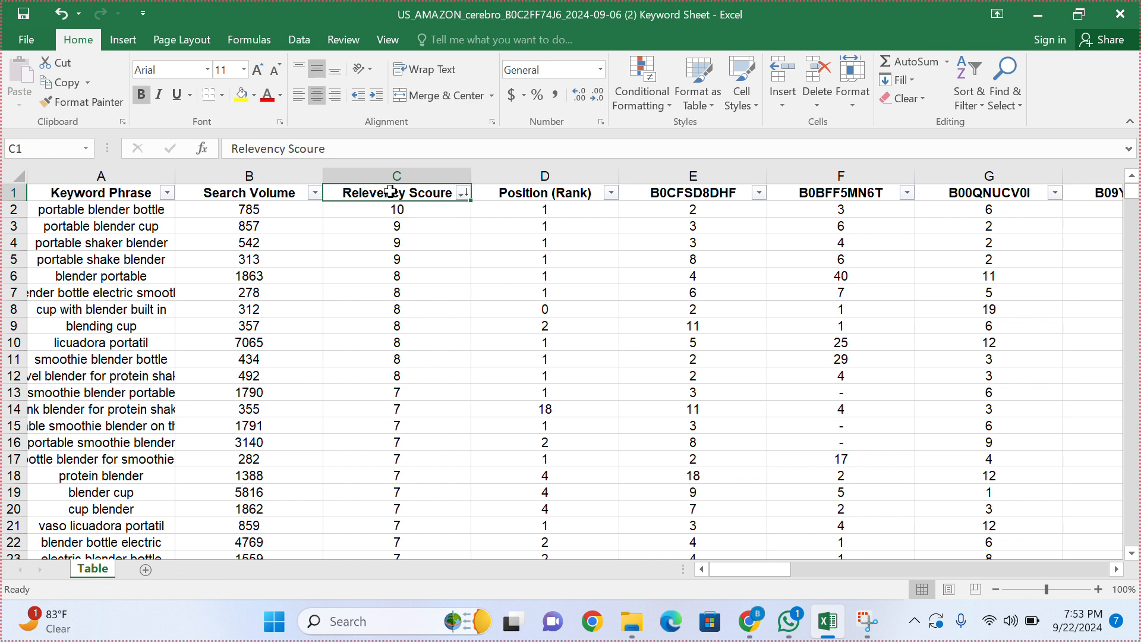
drag(106, 214, 405, 203)
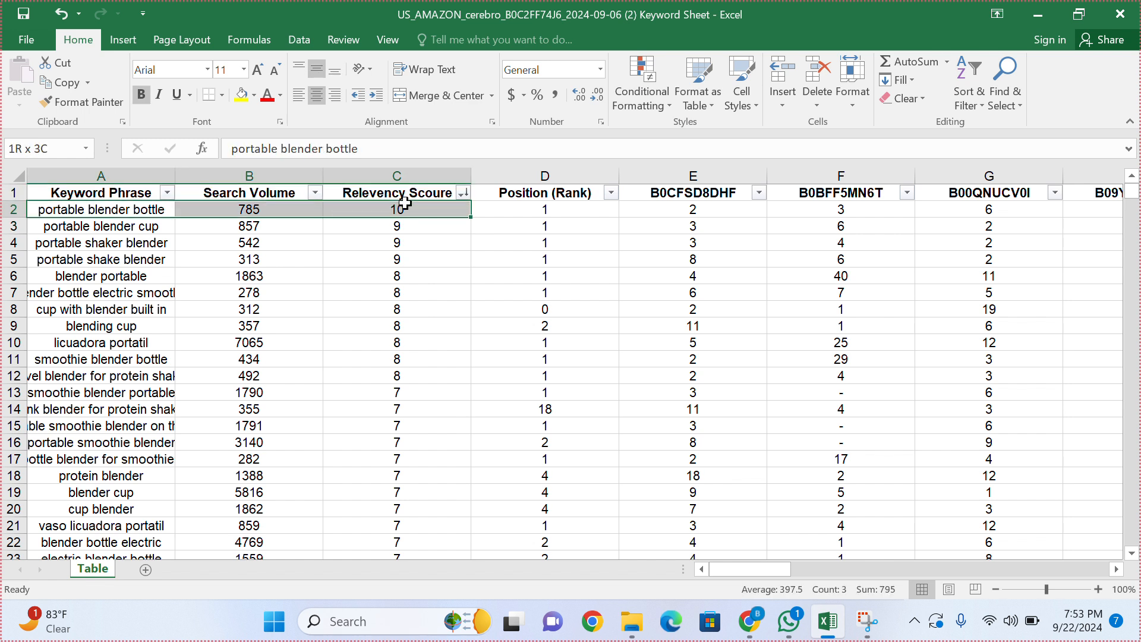
click(397, 208)
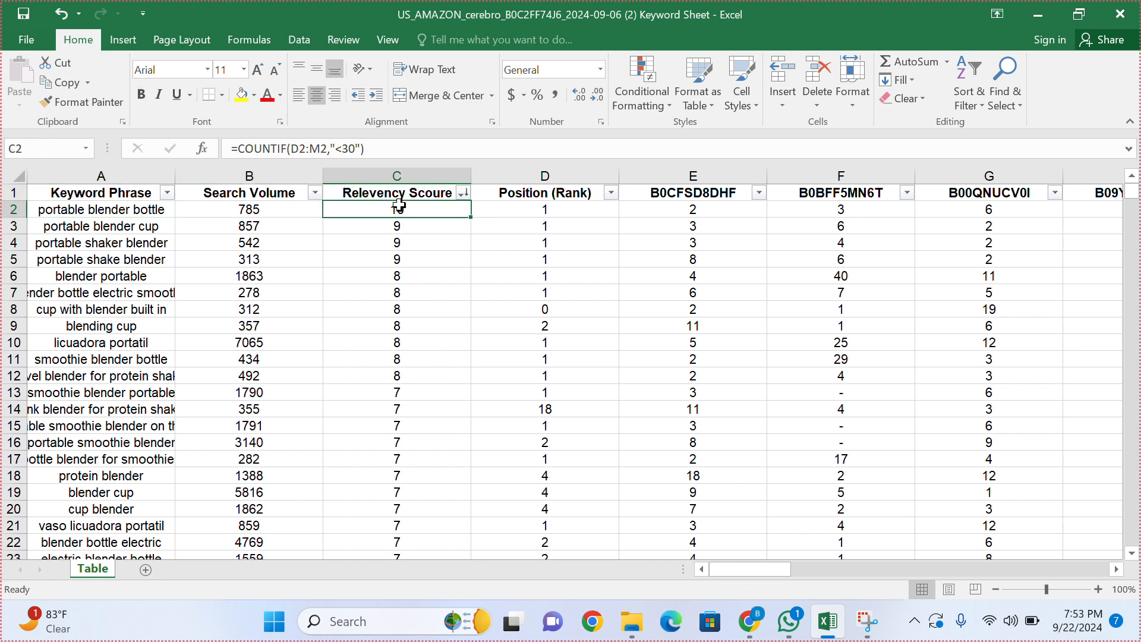
click(373, 310)
click(375, 360)
scroll(375, 369, down, 2)
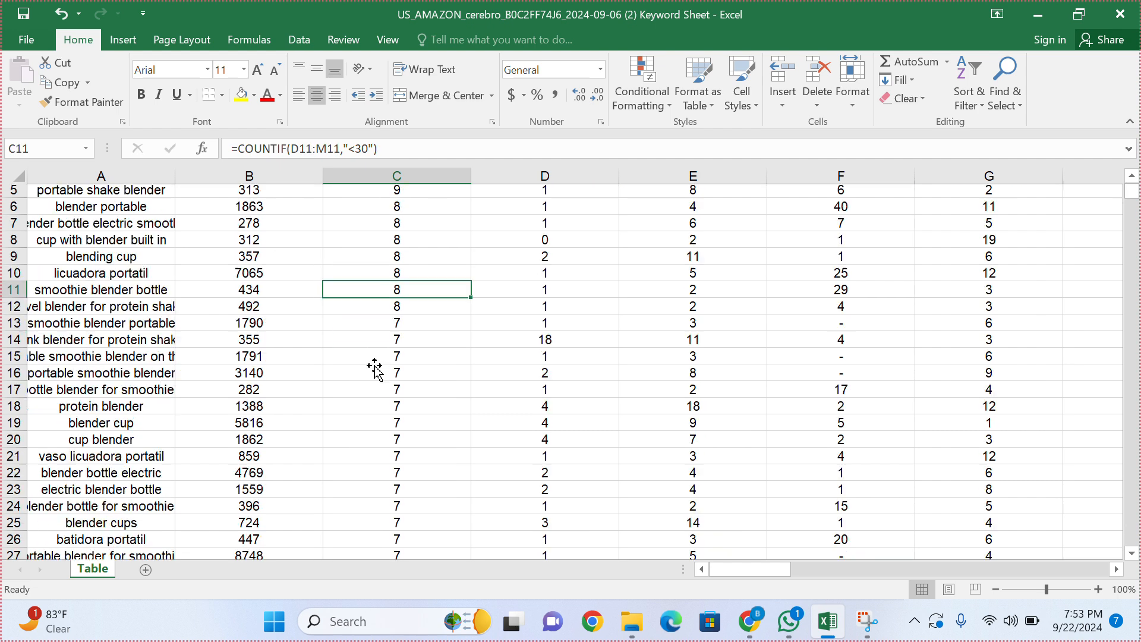
scroll(374, 368, down, 20)
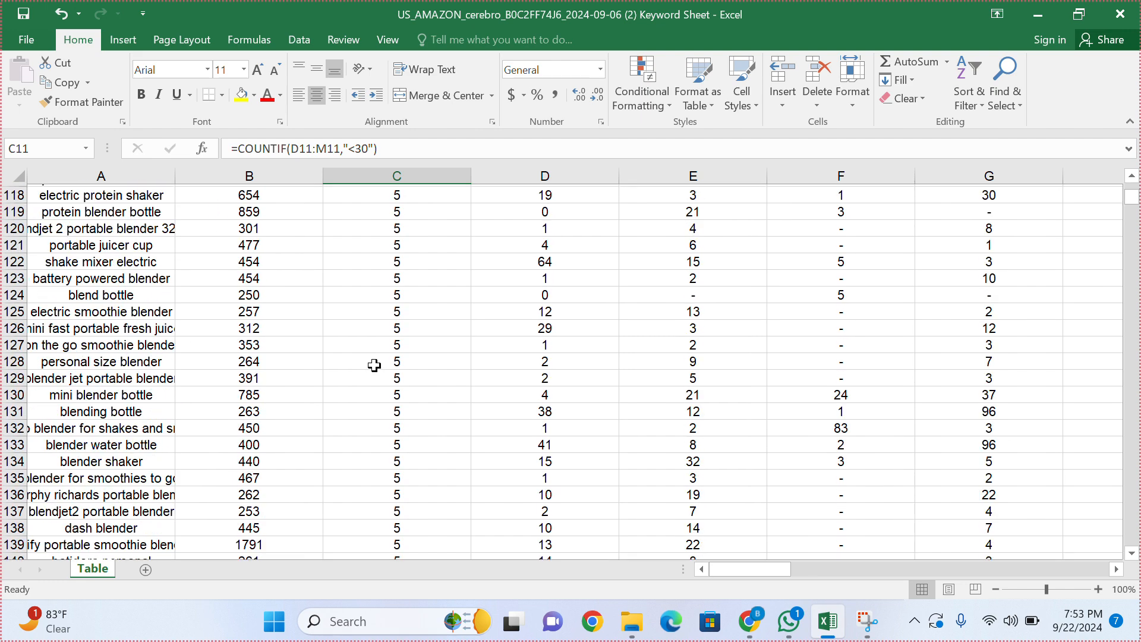
scroll(374, 365, down, 19)
scroll(374, 365, up, 20)
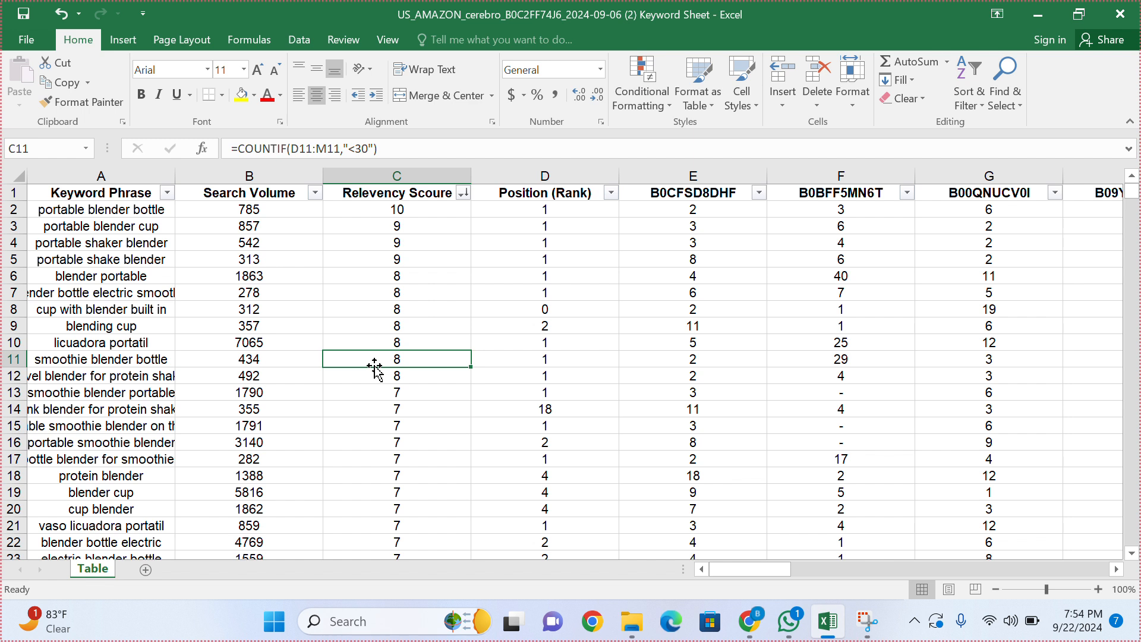
Step: Filter the Relevency Scoure column to exclude scores 0, 1 and 2
click(463, 194)
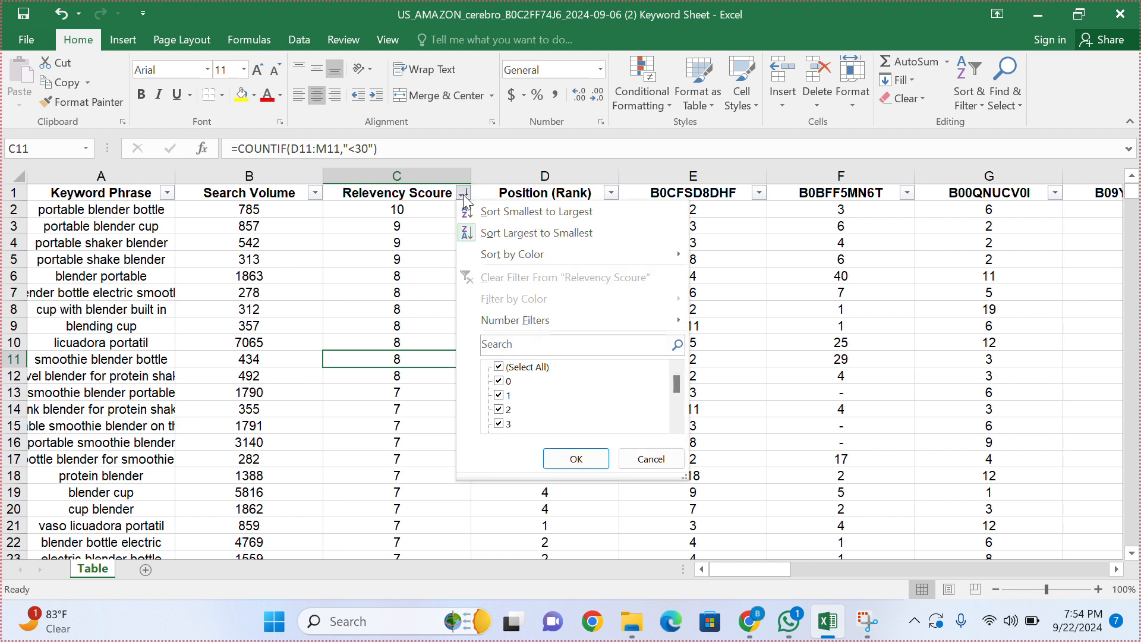
click(502, 381)
click(500, 395)
click(499, 410)
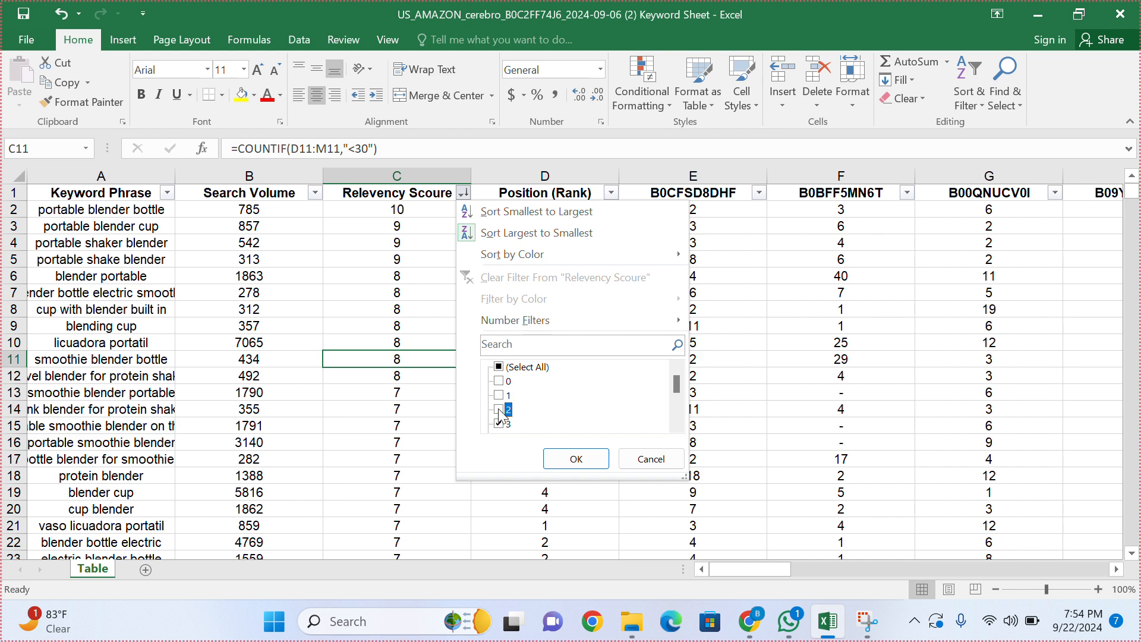
click(577, 459)
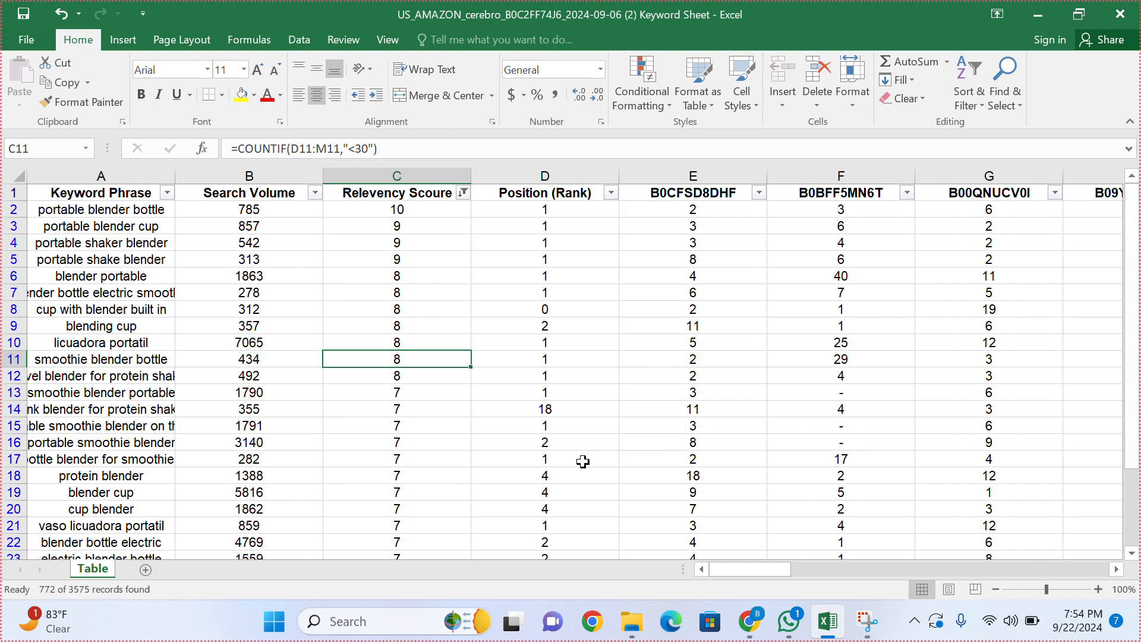
Step: Select the filtered keyword phrases from A2 to the last row and look over the remaining keywords and their scores
click(111, 212)
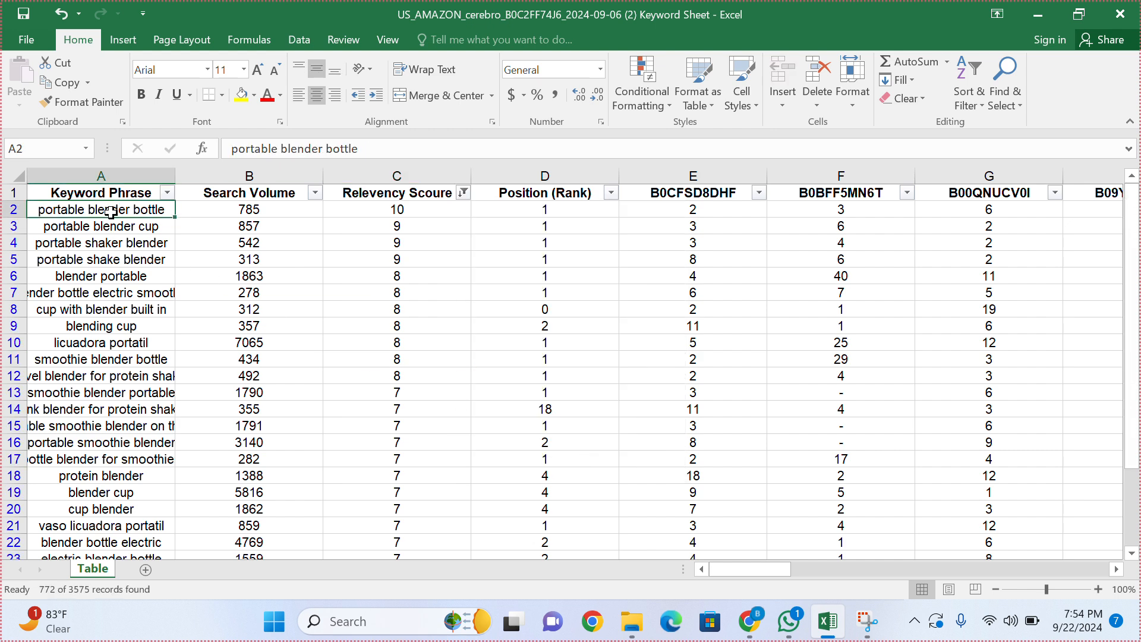
key(ctrl+shift+Down)
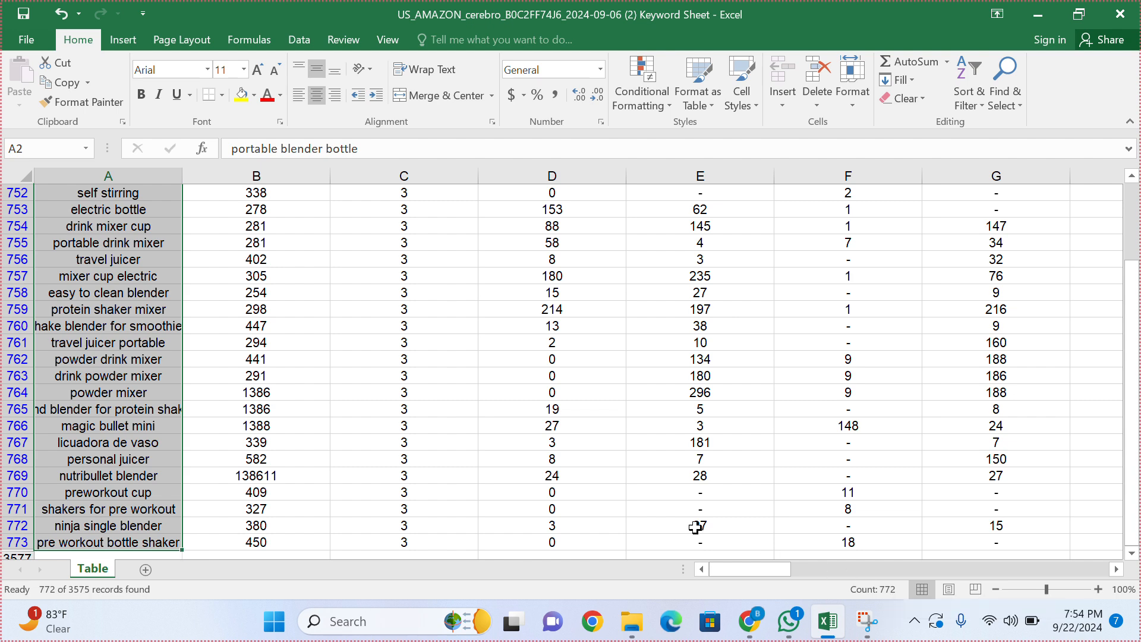
scroll(269, 328, up, 20)
scroll(270, 330, up, 20)
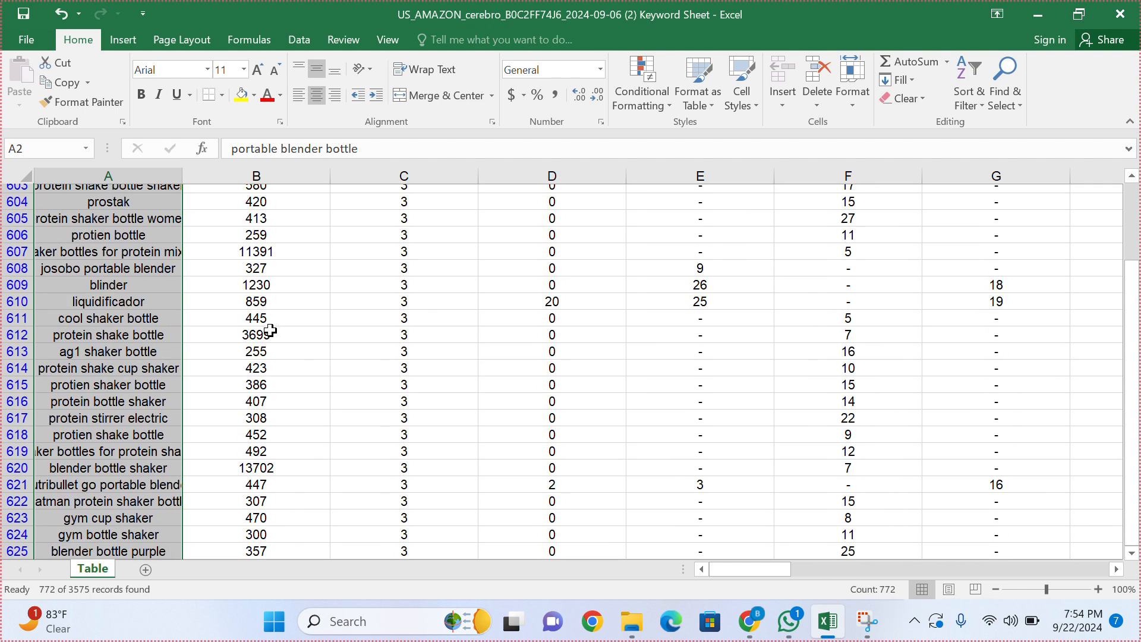
scroll(270, 330, up, 20)
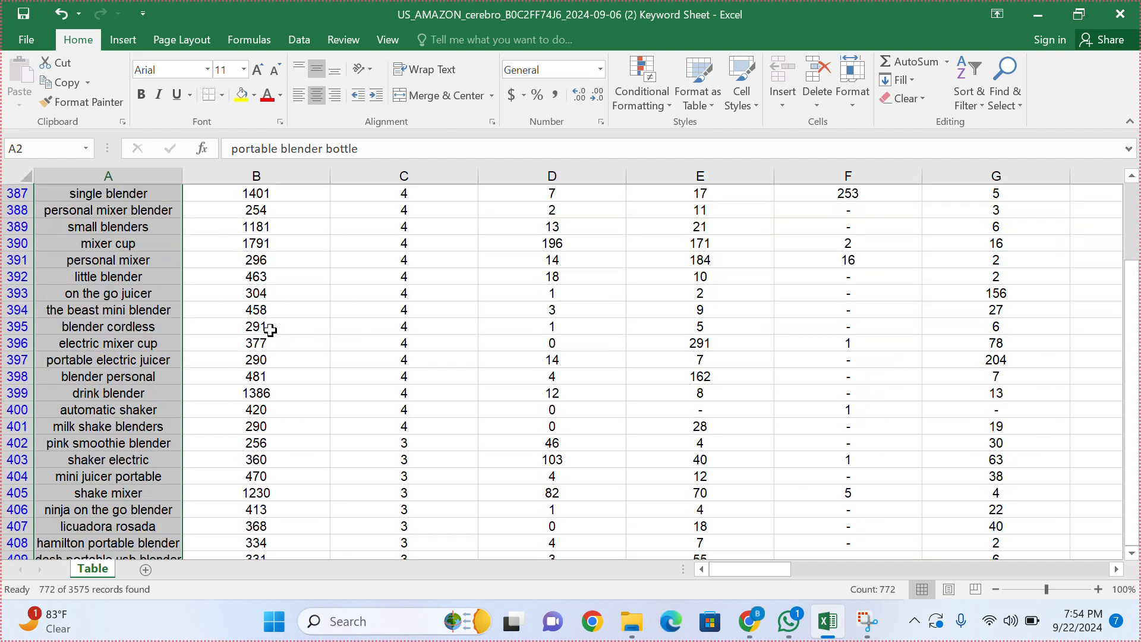
scroll(270, 330, up, 1)
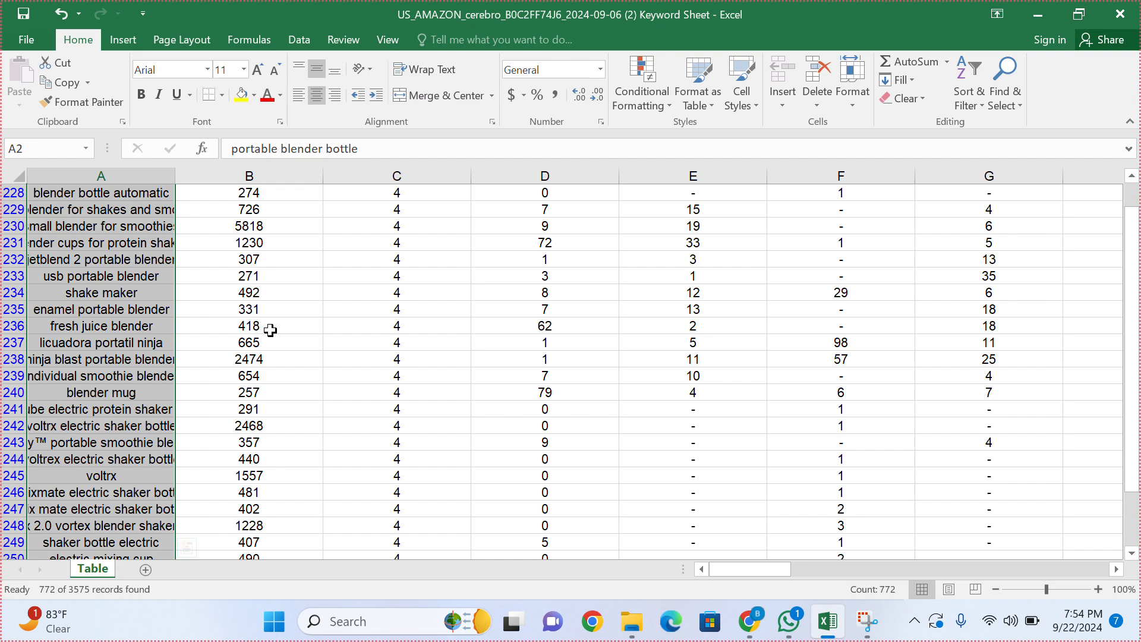
scroll(270, 330, up, 20)
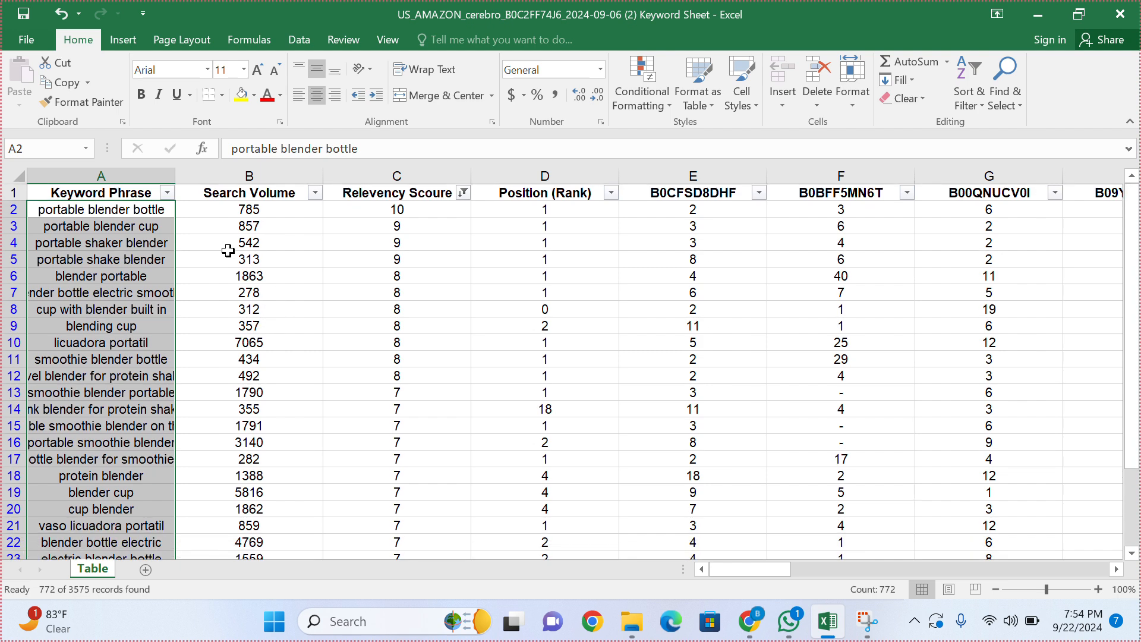
click(232, 227)
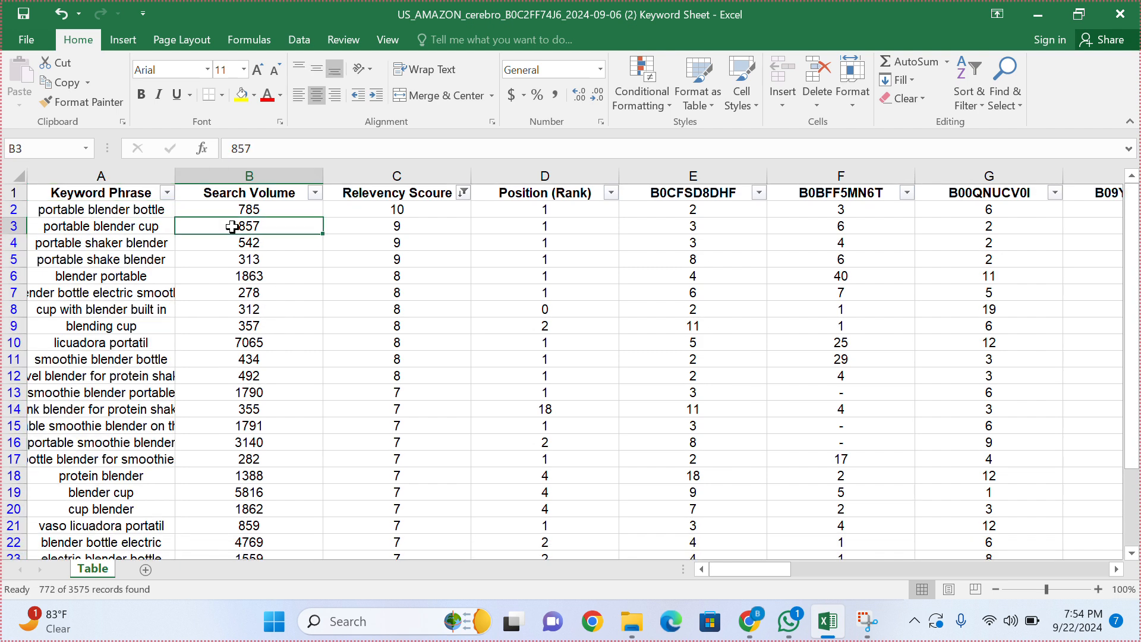
Step: Rename the Table worksheet as H10 Data
double_click(88, 566)
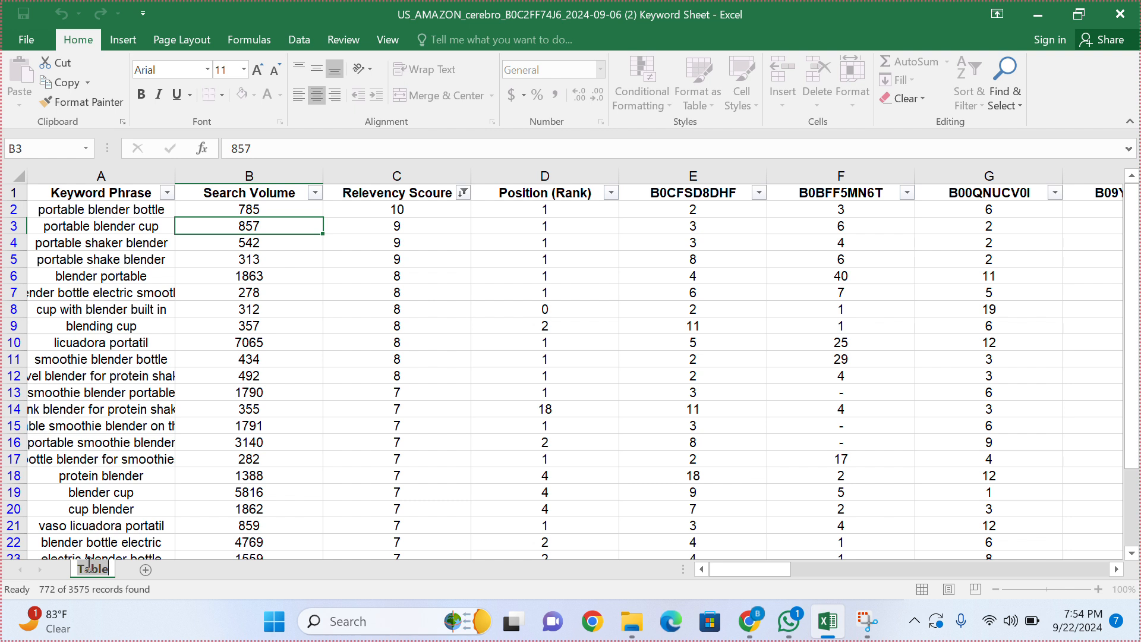
text(H10 Data)
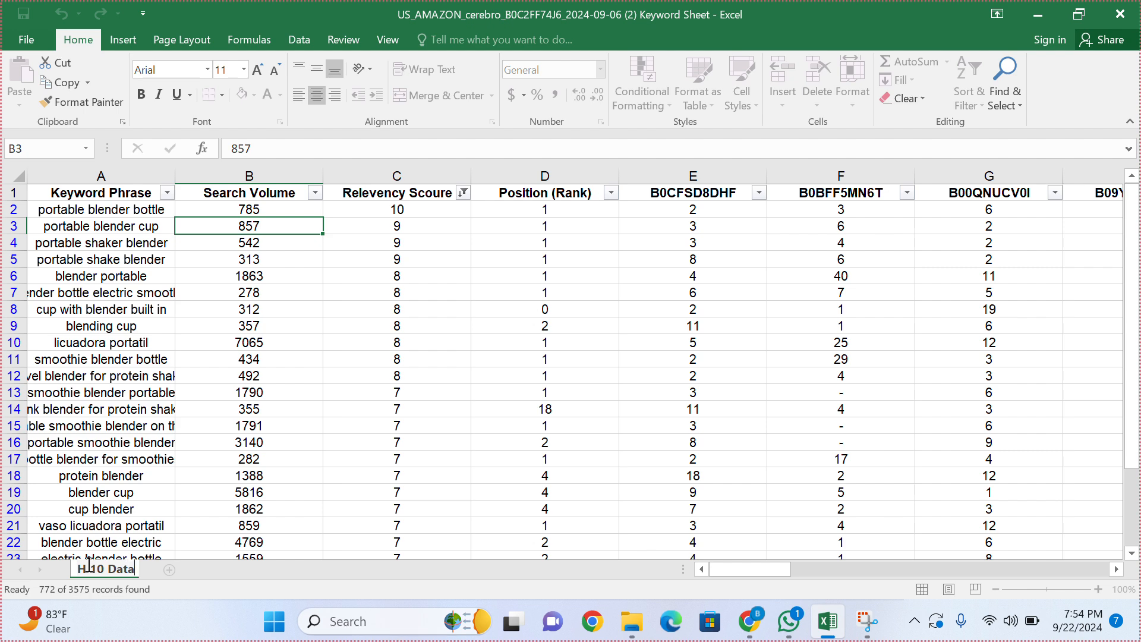
key(Return)
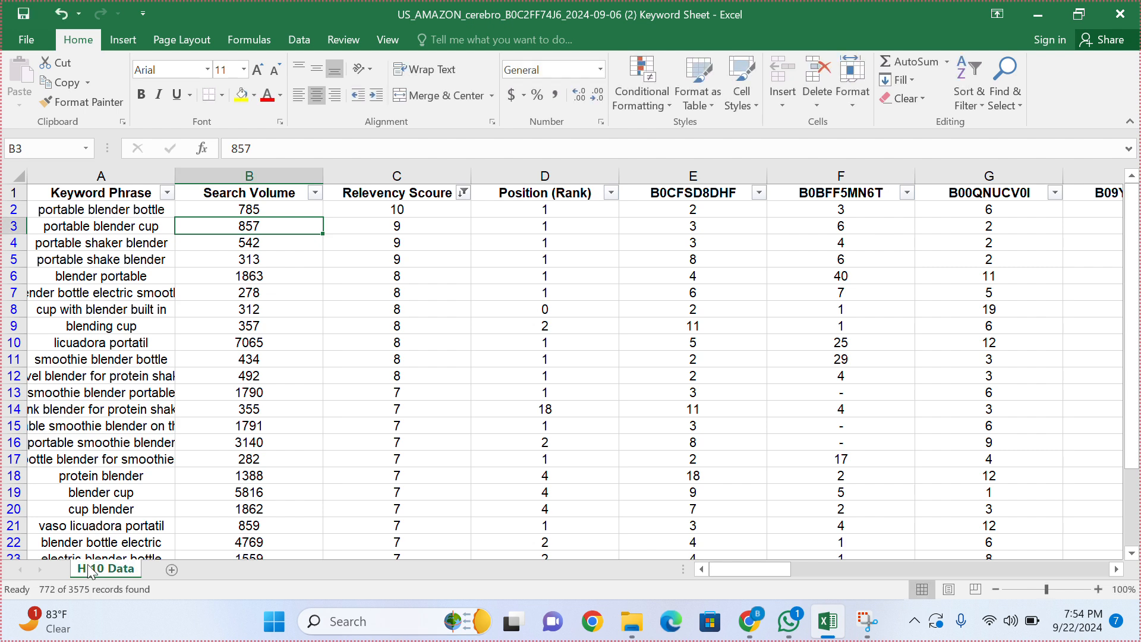
Step: Add a new worksheet after H 10 Data and name it Competitor Analysis
click(172, 570)
double_click(164, 569)
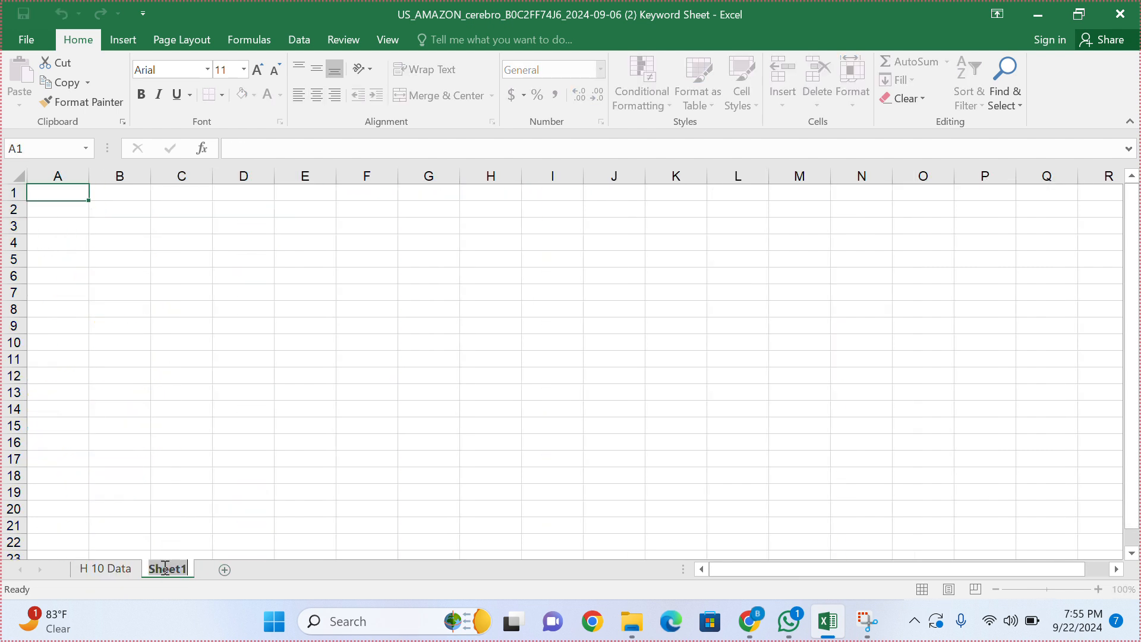
text(Competi)
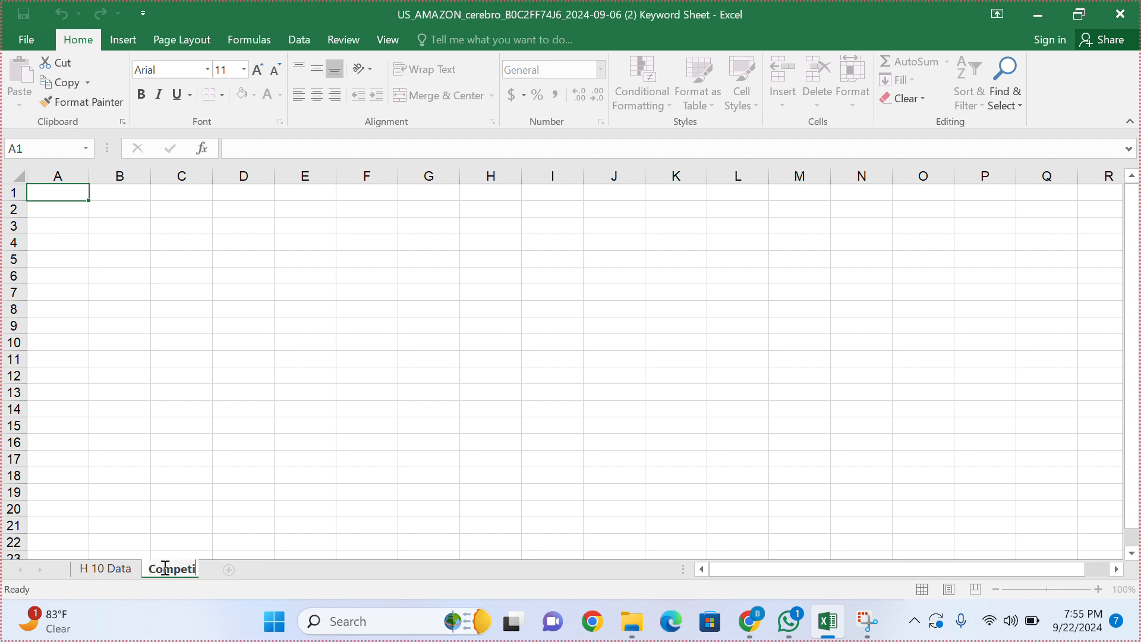
text(tor Anal)
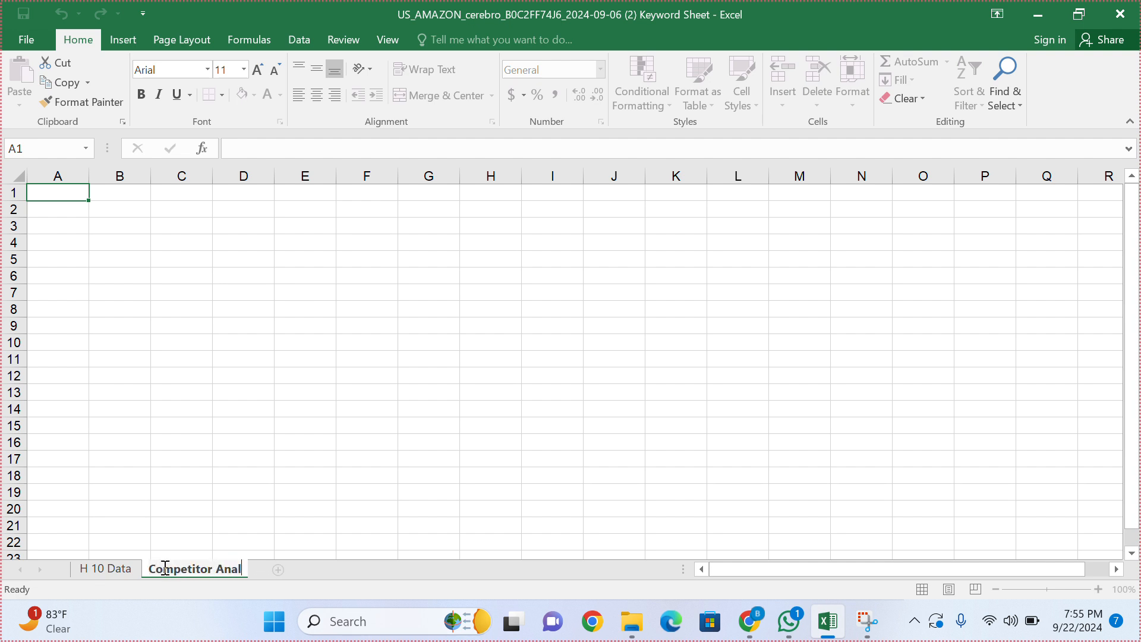
text(ysis)
key(Return)
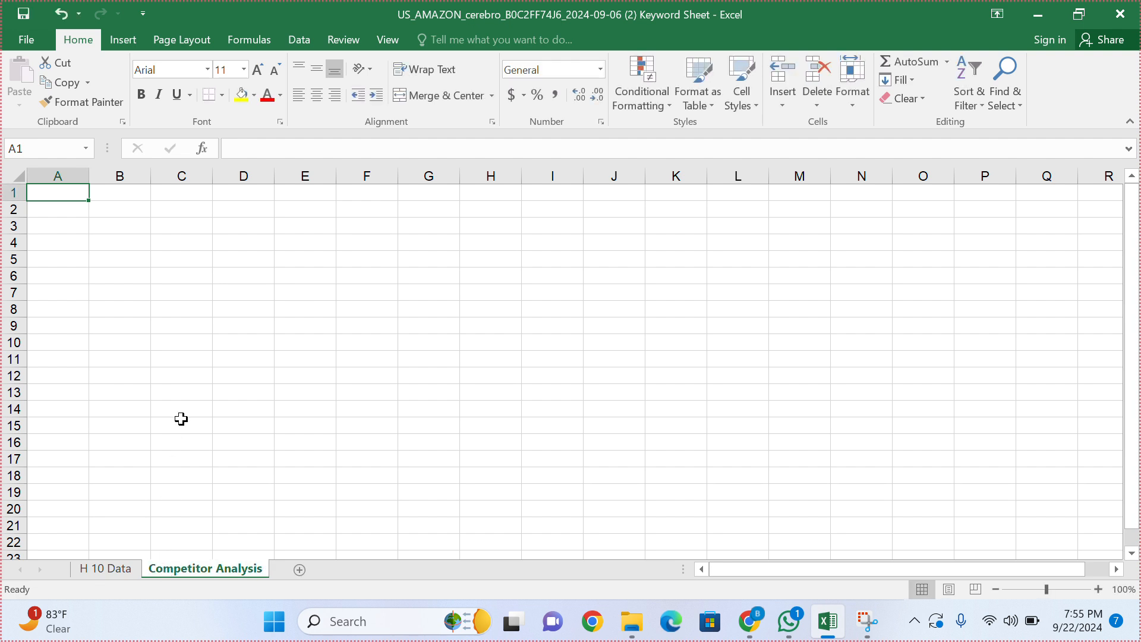
click(182, 423)
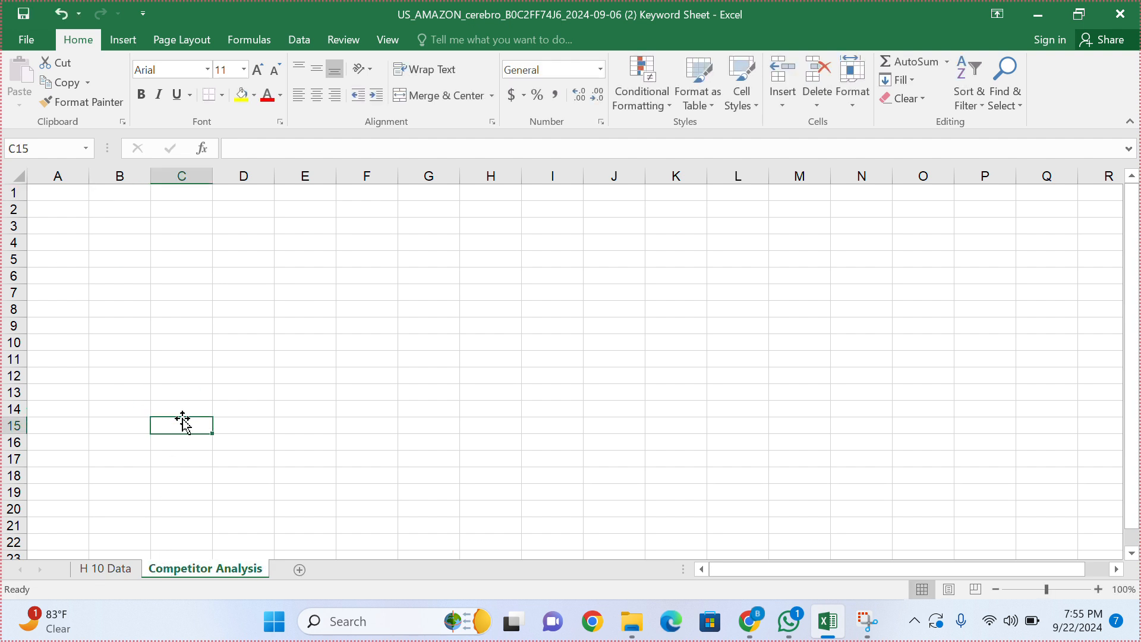
Step: Copy the whole filtered H 10 Data sheet and paste it as values only at A1 of the Competitor Analysis sheet
click(103, 568)
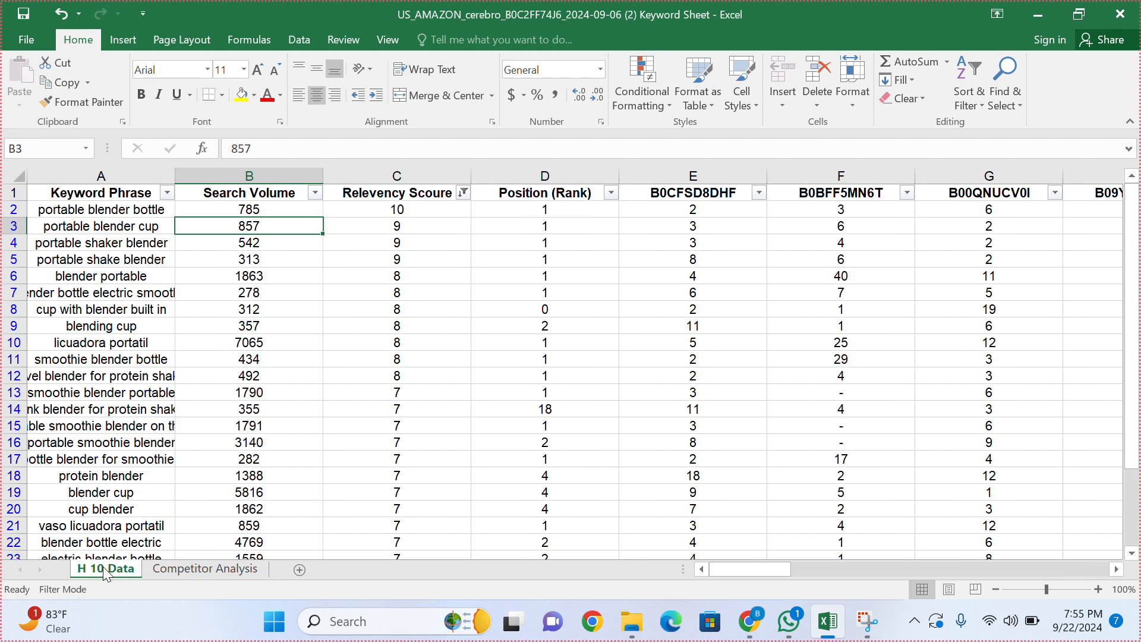
click(320, 313)
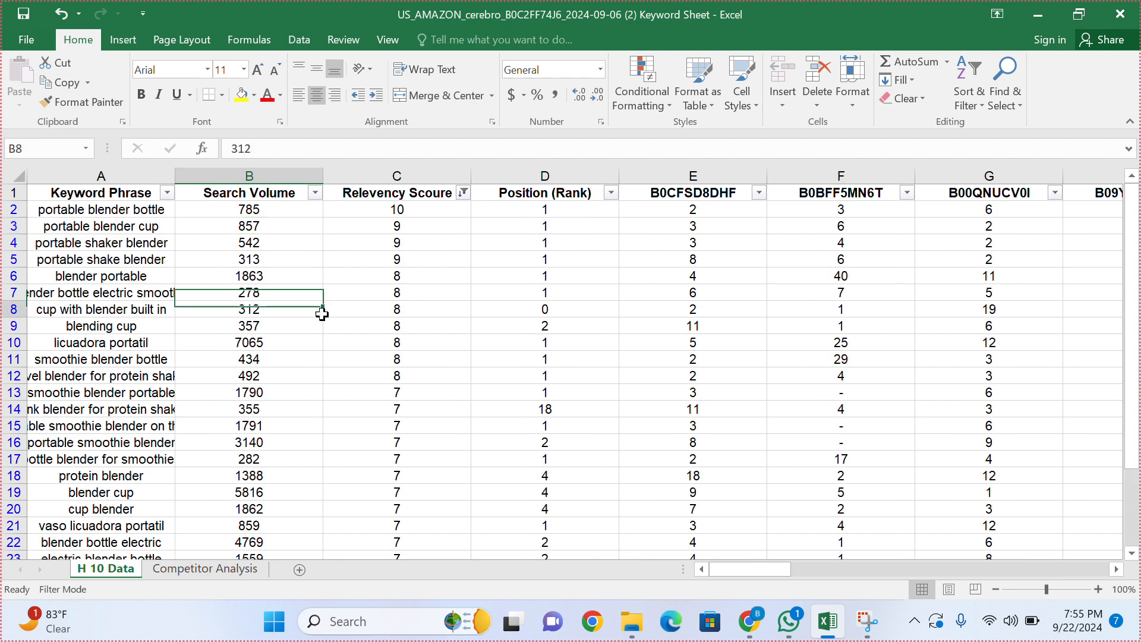
click(16, 175)
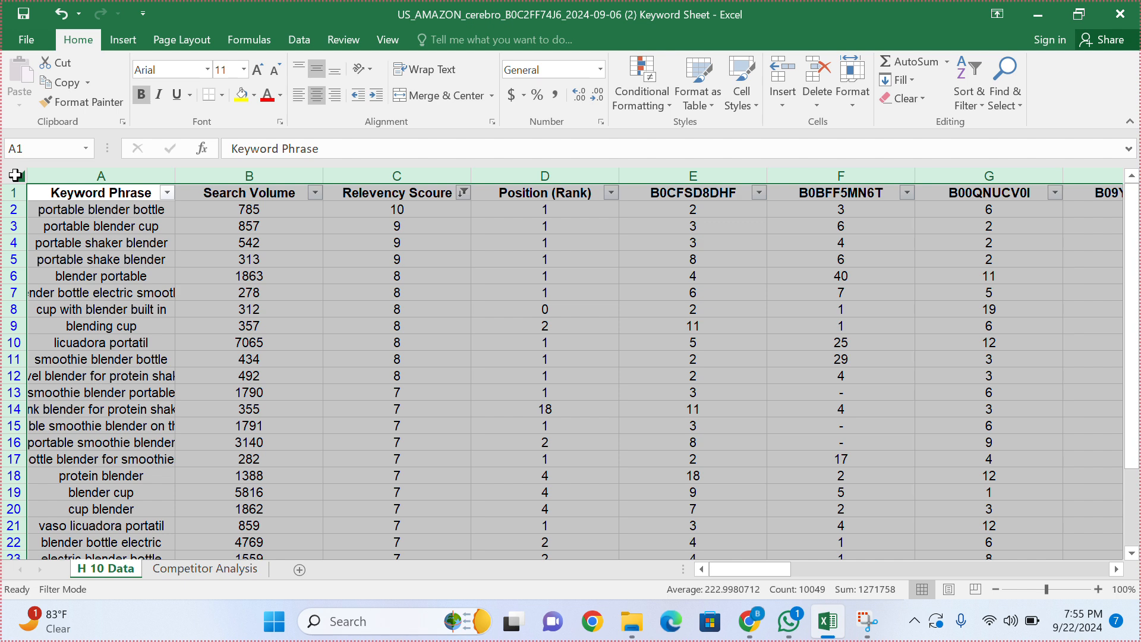
key(ctrl+c)
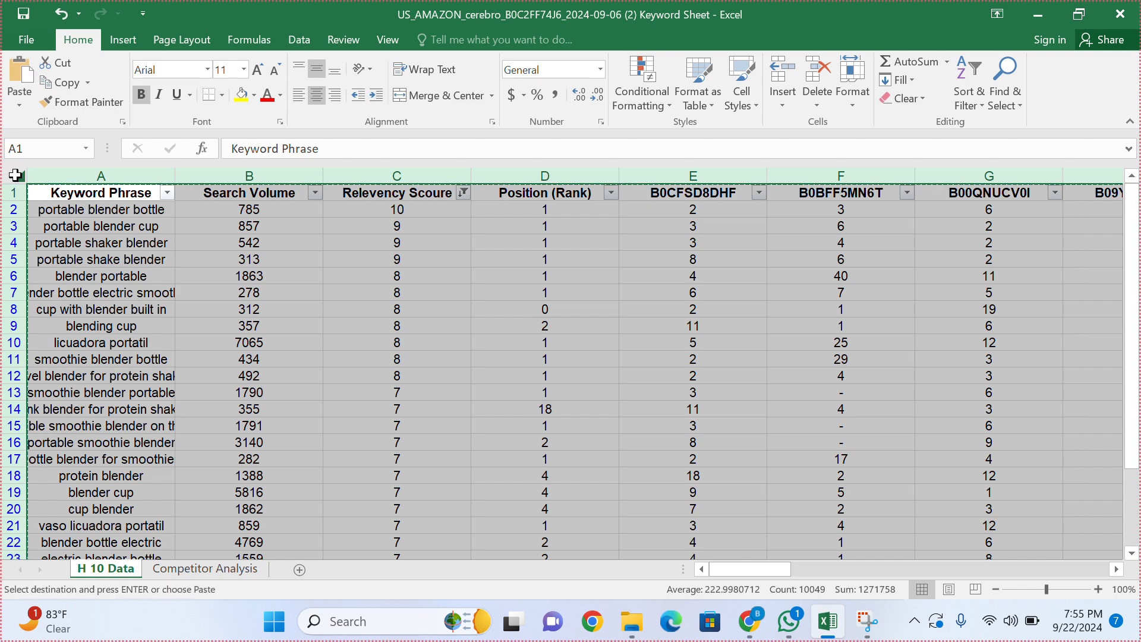
click(171, 570)
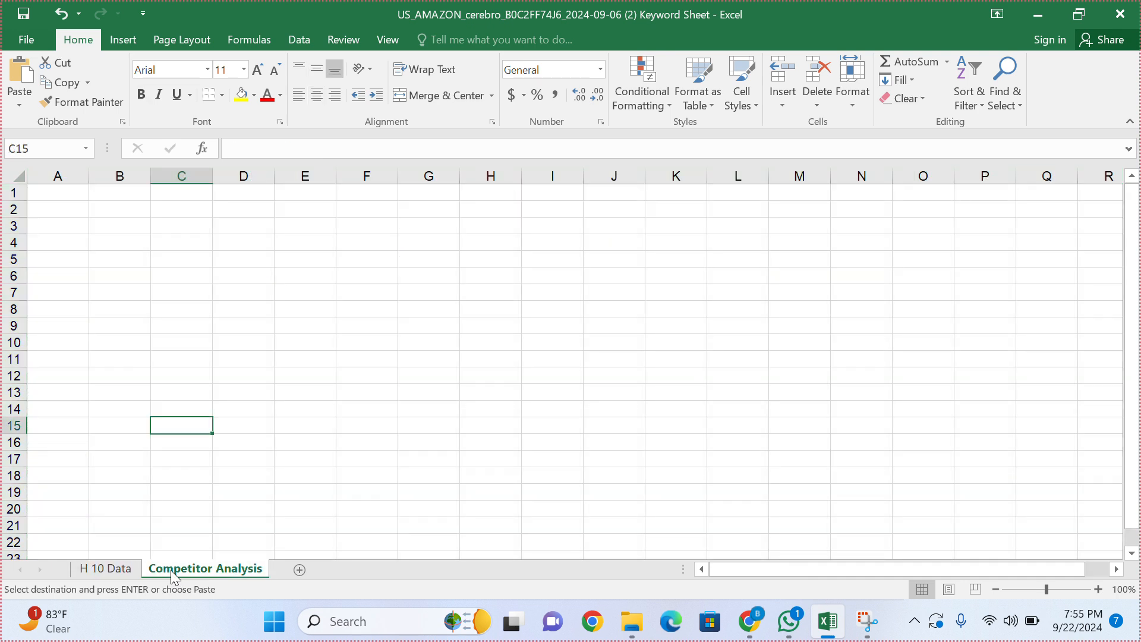
click(58, 191)
right_click(58, 191)
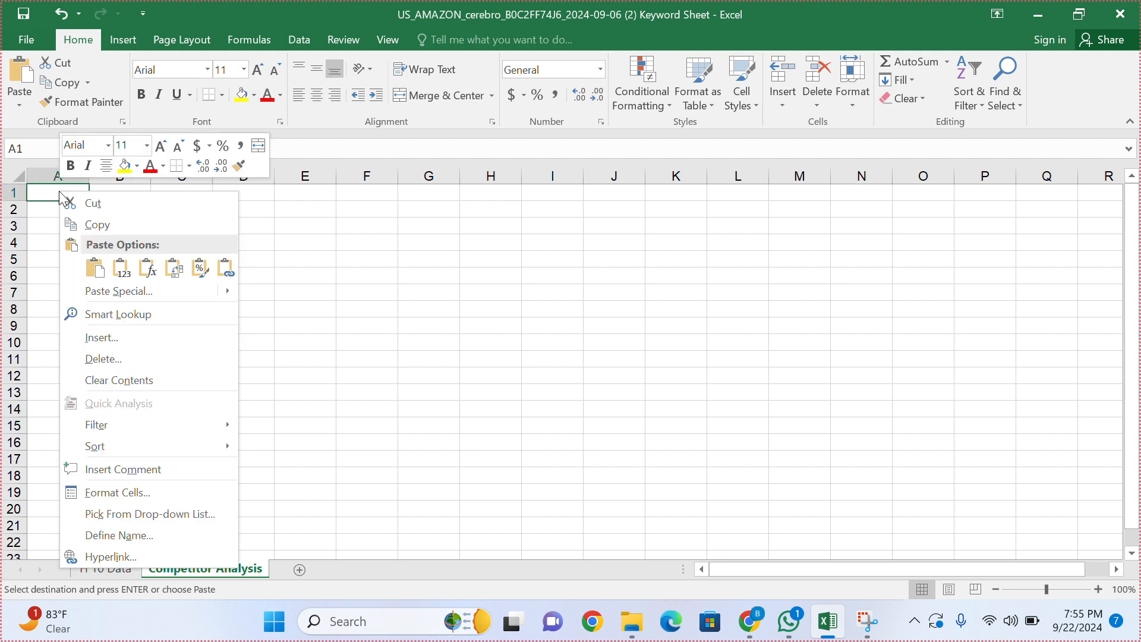
click(122, 270)
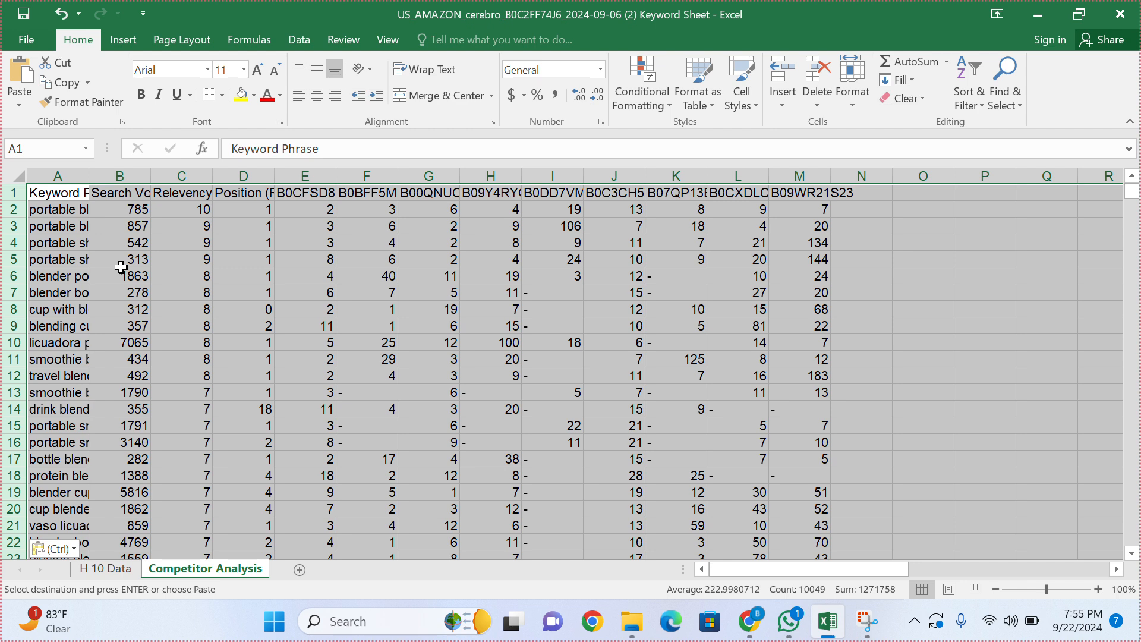
Step: Widen all columns of the Competitor Analysis sheet so the headers fit, and center the cell contents horizontally
click(19, 175)
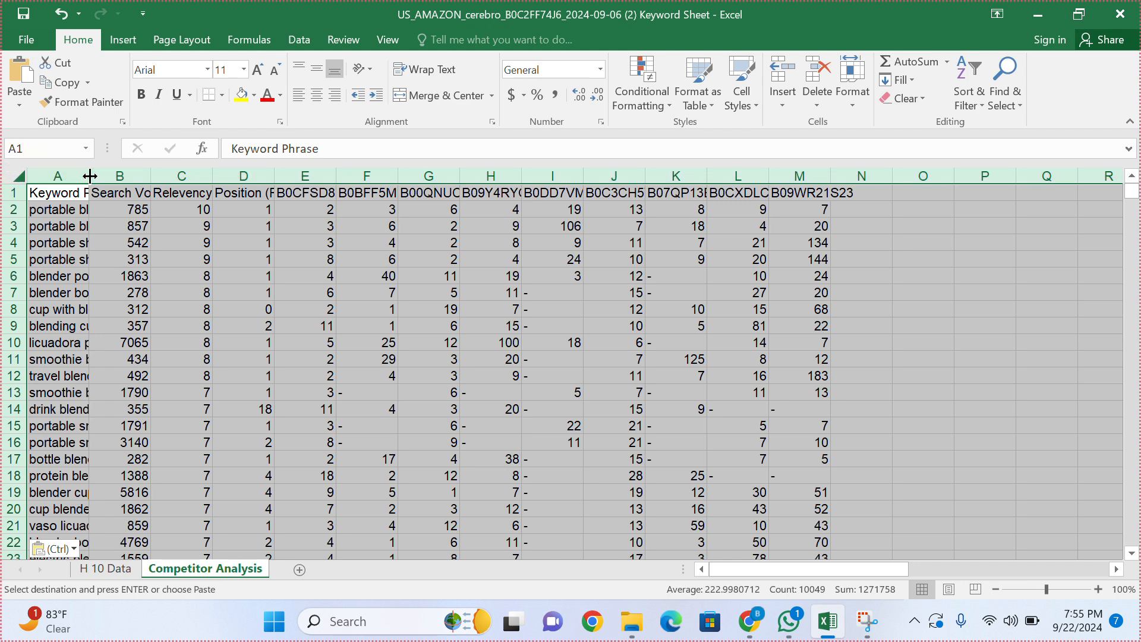
drag(90, 178, 183, 189)
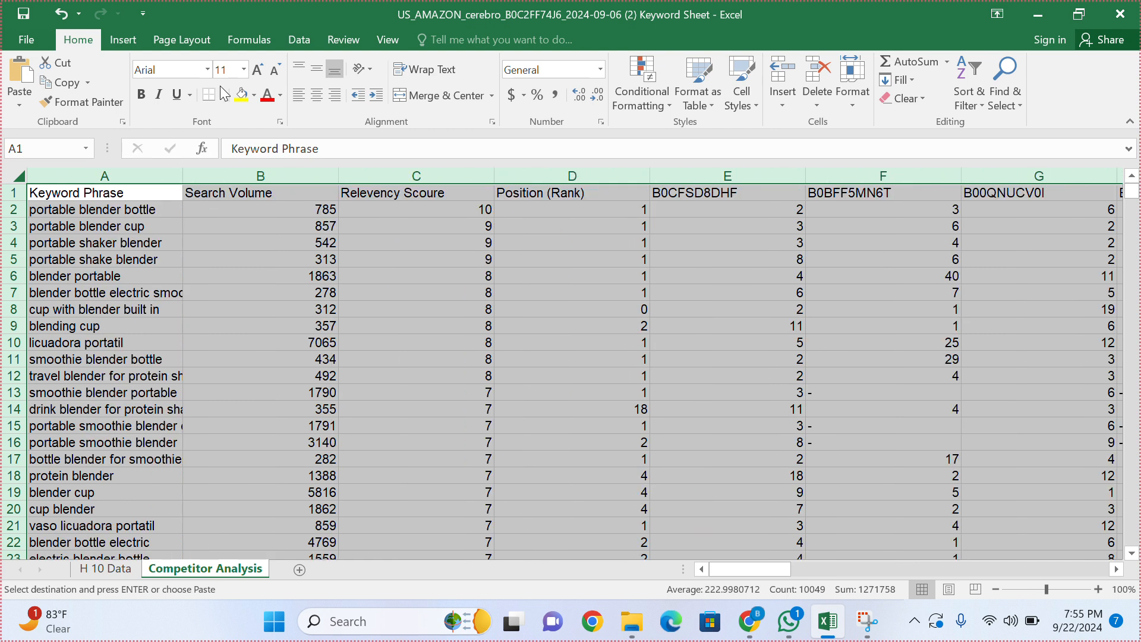
click(319, 93)
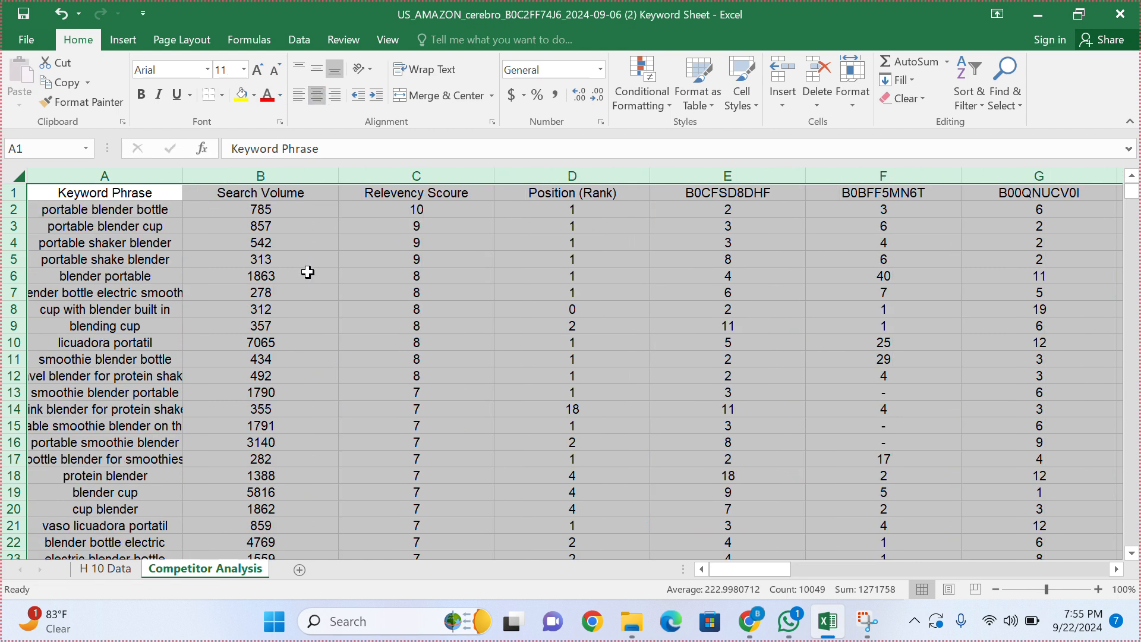
click(320, 387)
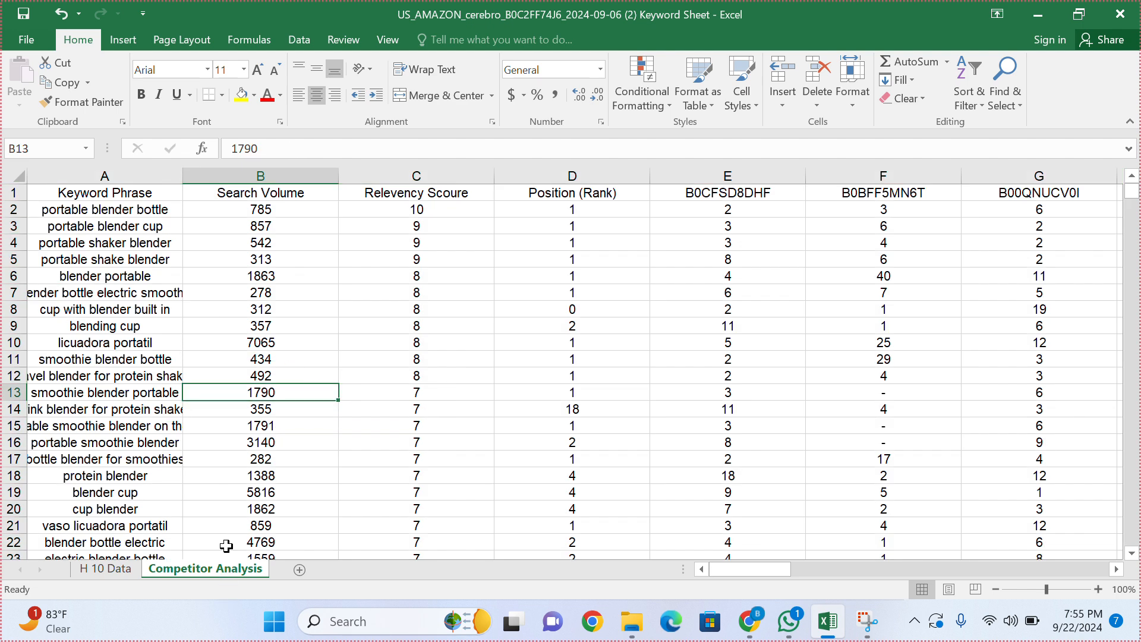
Step: Insert eight blank rows above the header row of the Competitor Analysis sheet
drag(12, 309, 15, 192)
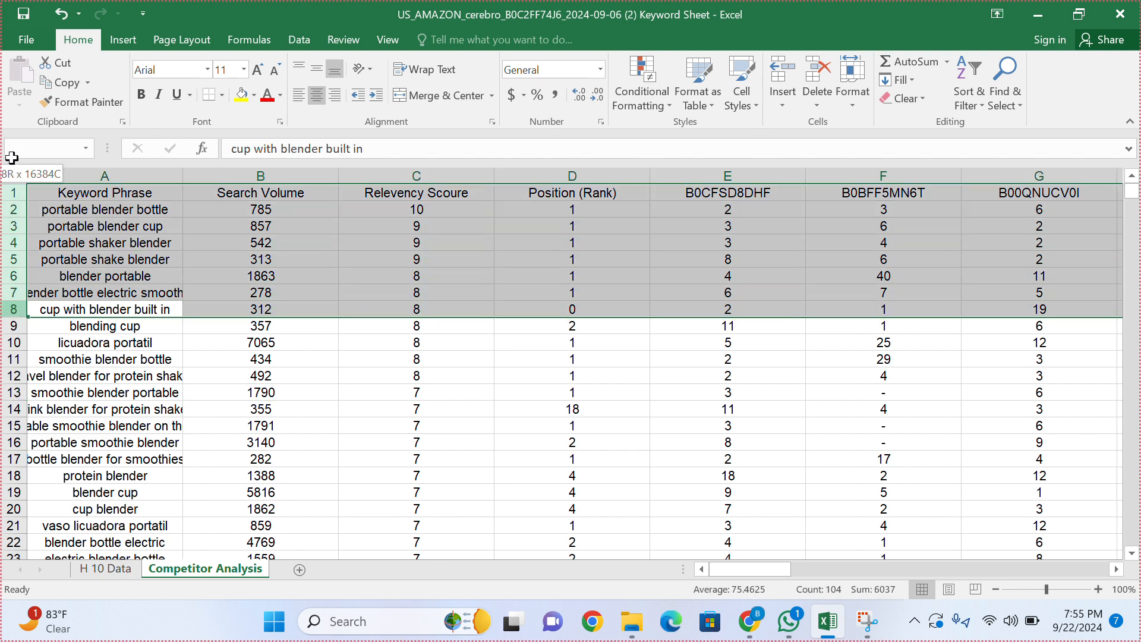
right_click(16, 237)
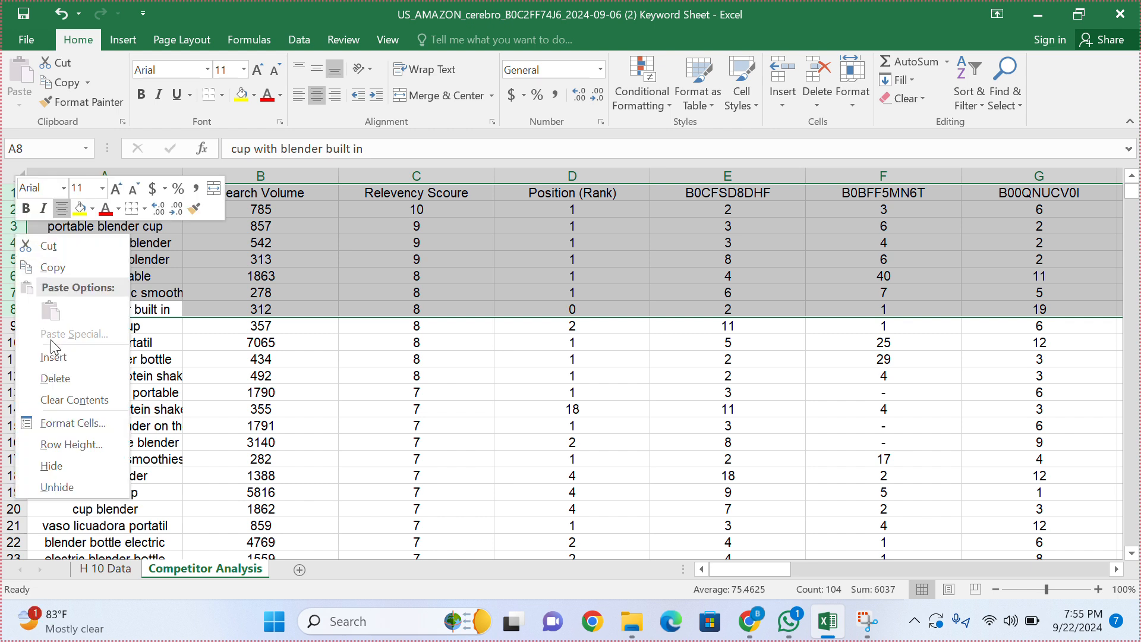
click(65, 357)
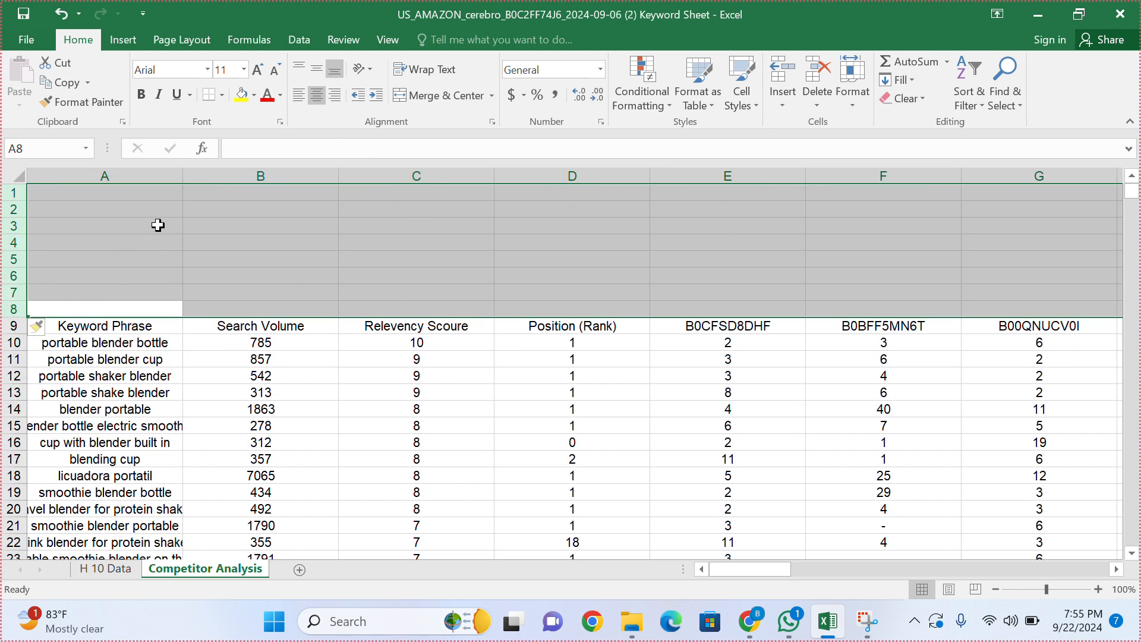
Step: Enter the label "3+ Relevency Scoure" in cell A1
drag(158, 224, 148, 205)
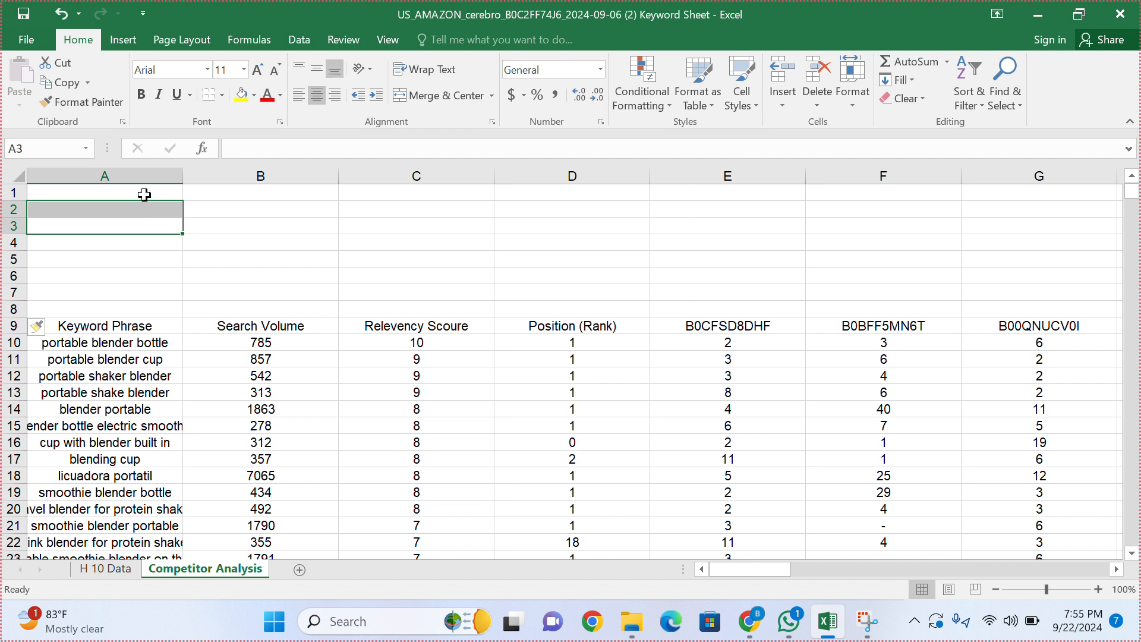
click(145, 194)
text(3+)
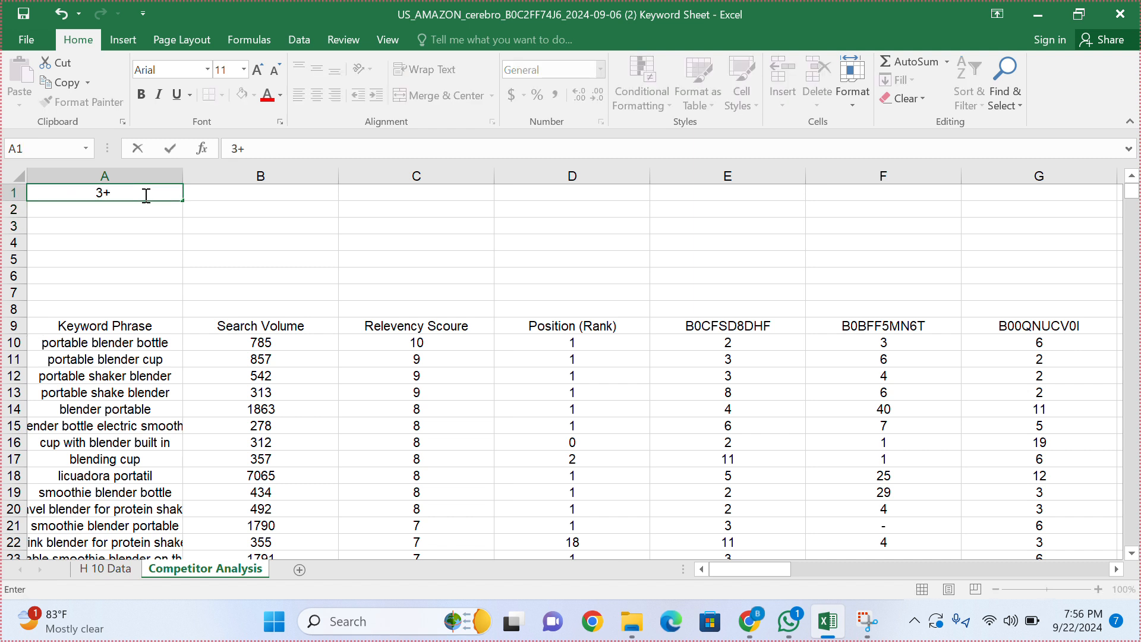
text( Releven)
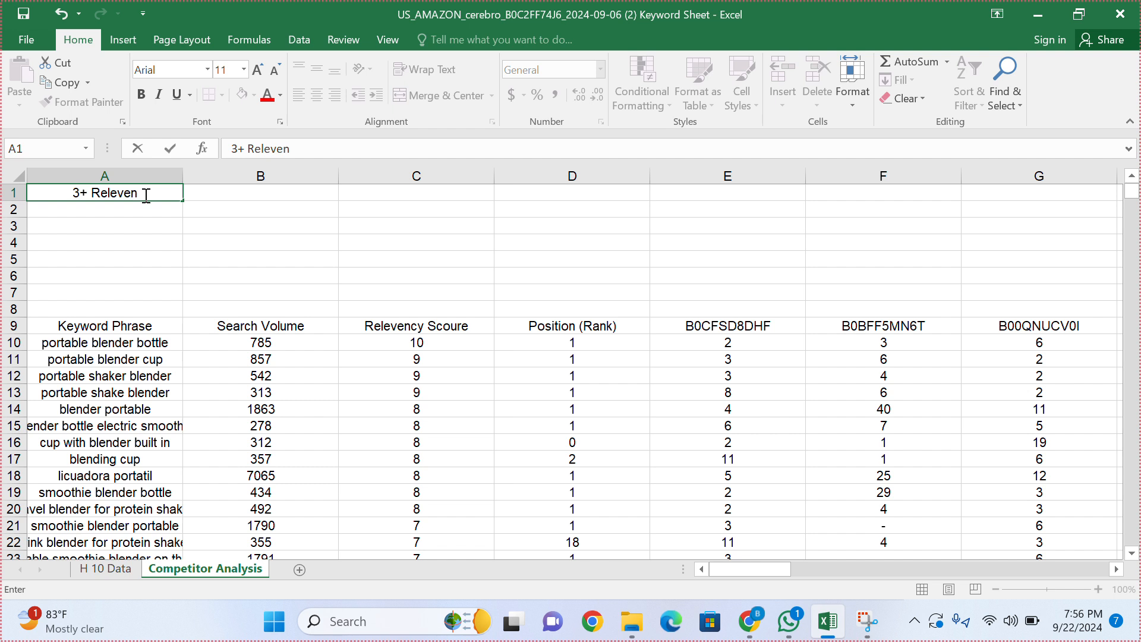
text(cy Scoure)
key(Return)
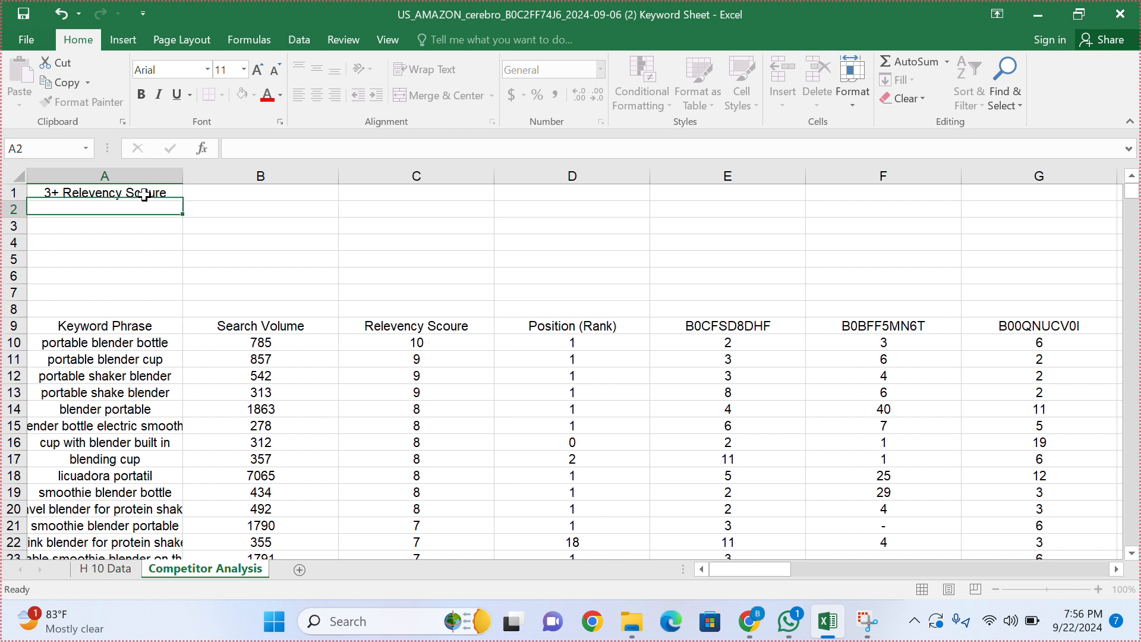
Step: Total the Search Volume column in cell B1 with the formula =SUM(B10:B781)
click(201, 189)
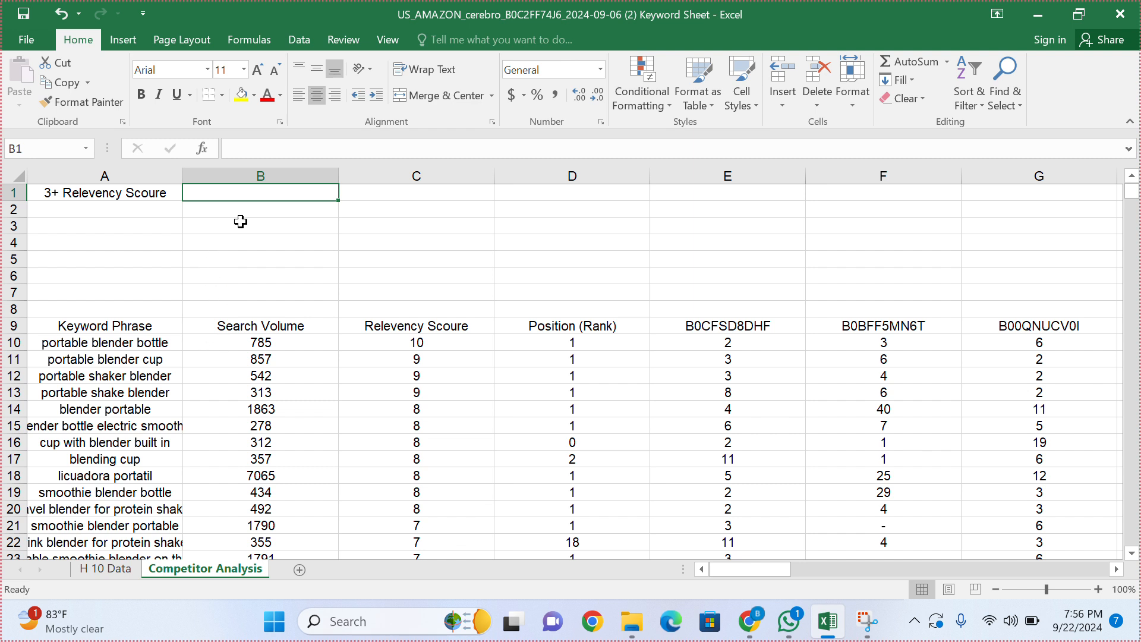
text(=sum)
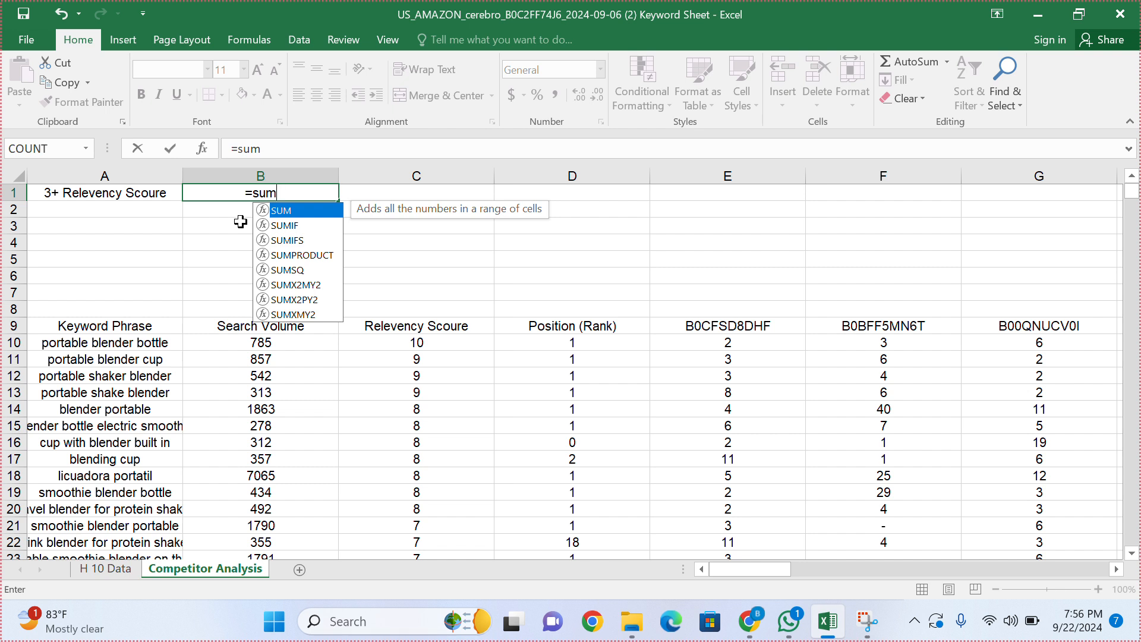
double_click(298, 209)
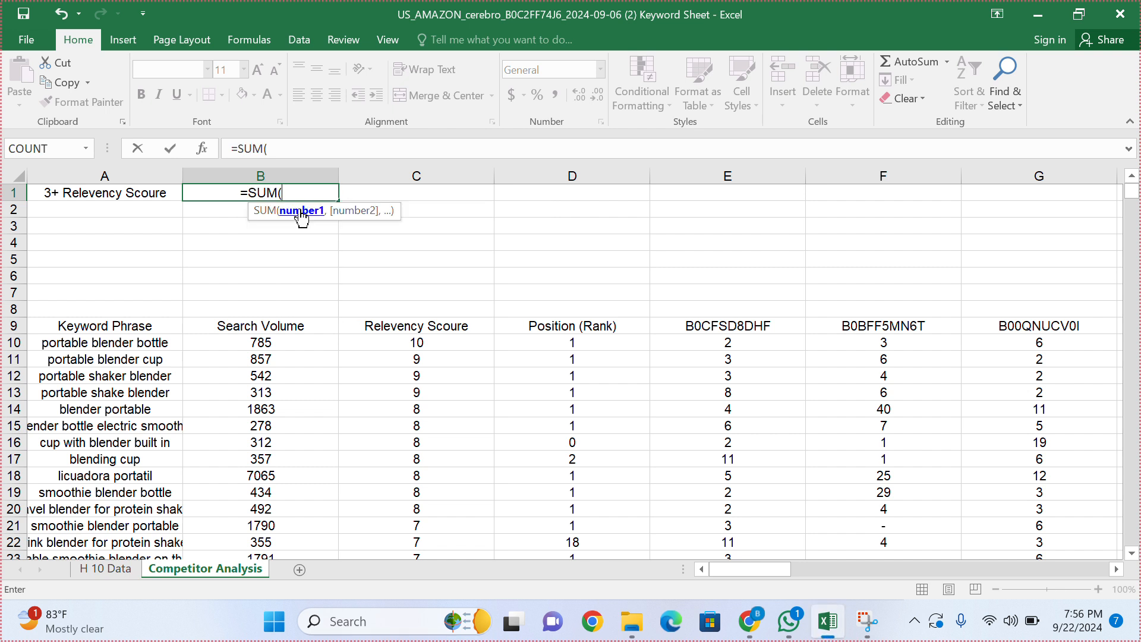
click(256, 343)
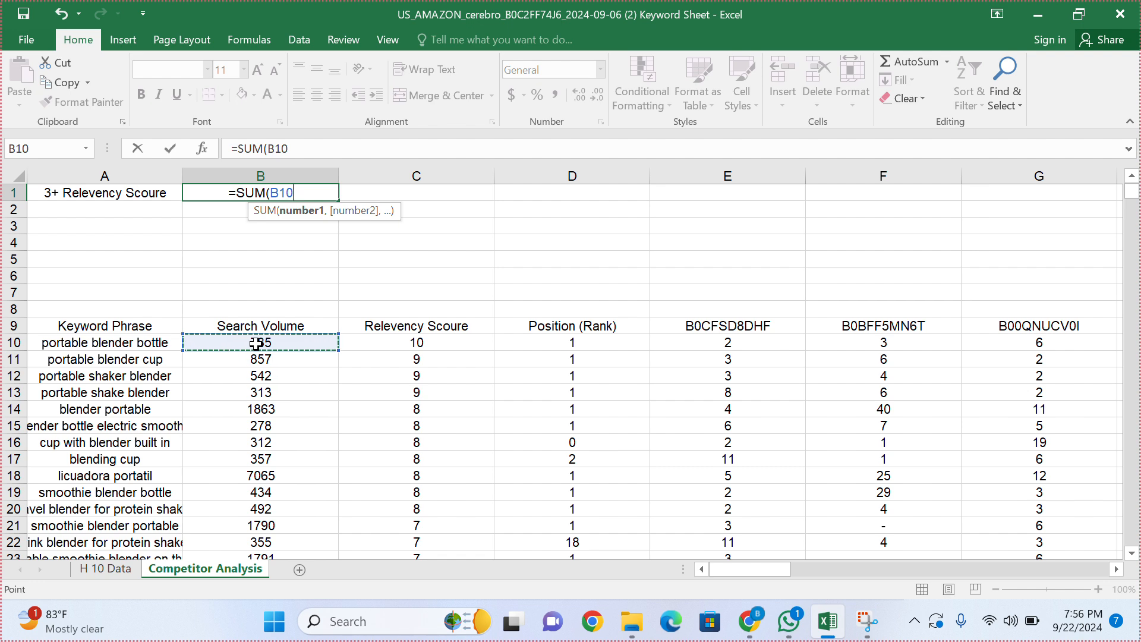
key(ctrl+shift+Down)
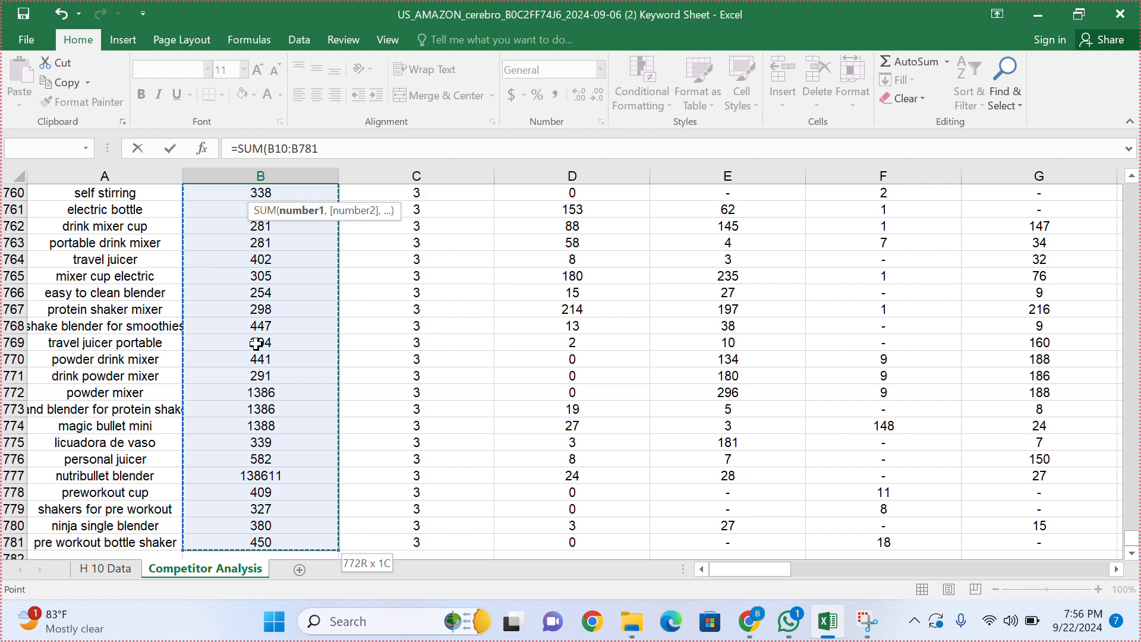
click(337, 148)
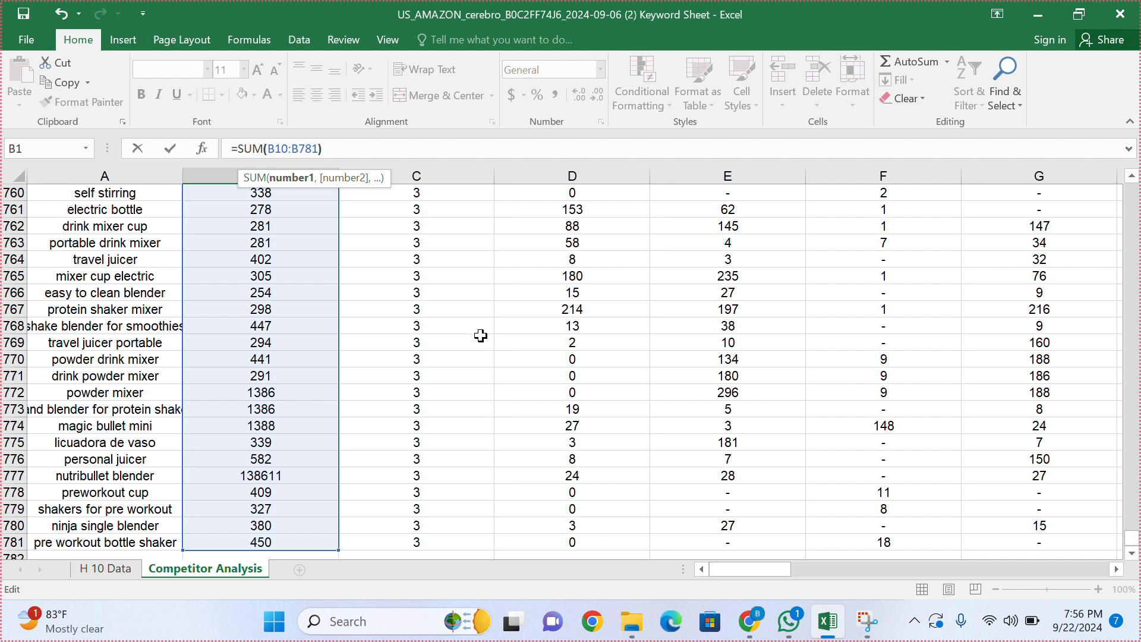
key(Return)
scroll(291, 217, up, 1)
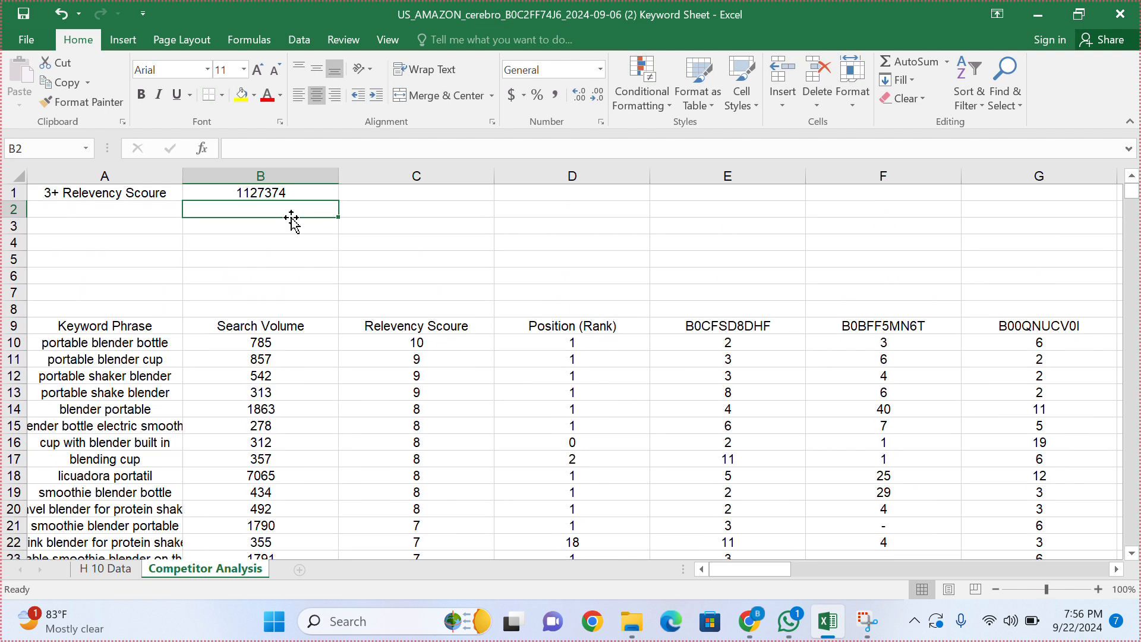
click(282, 191)
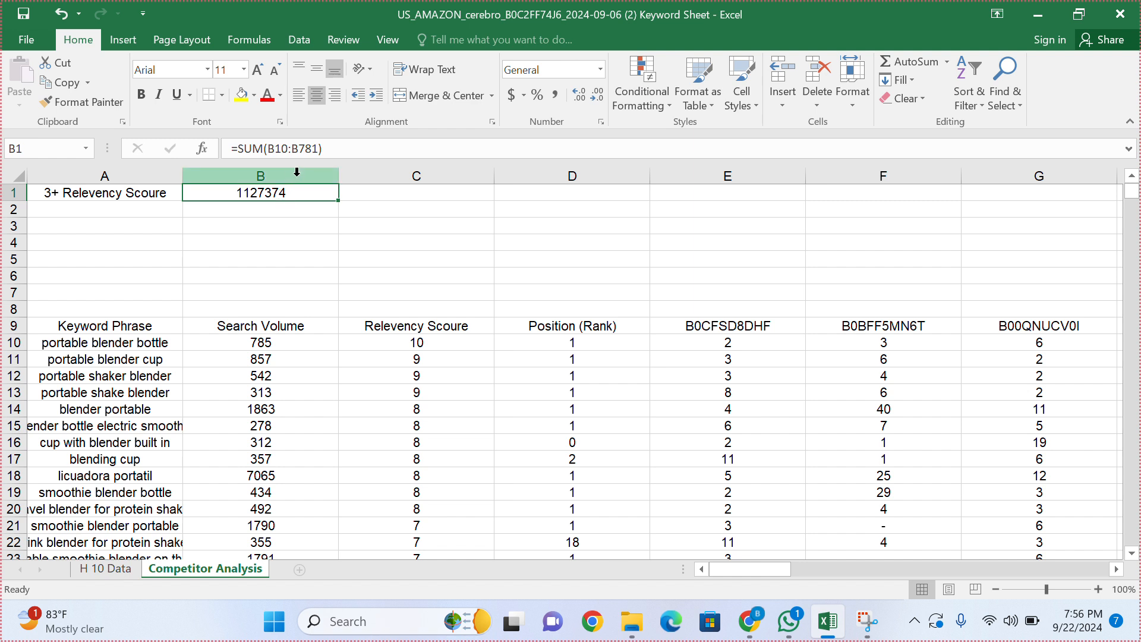
click(287, 211)
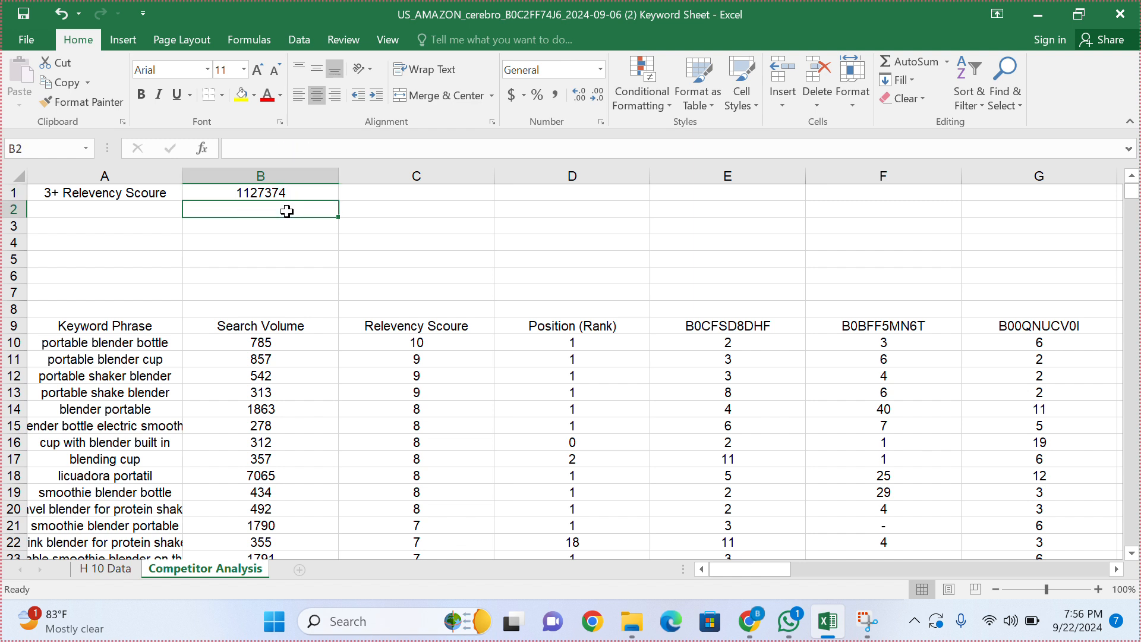
Step: Enter the label "Top 10 Search Volume" in cell C8, directly above the Relevency Scoure header
click(393, 308)
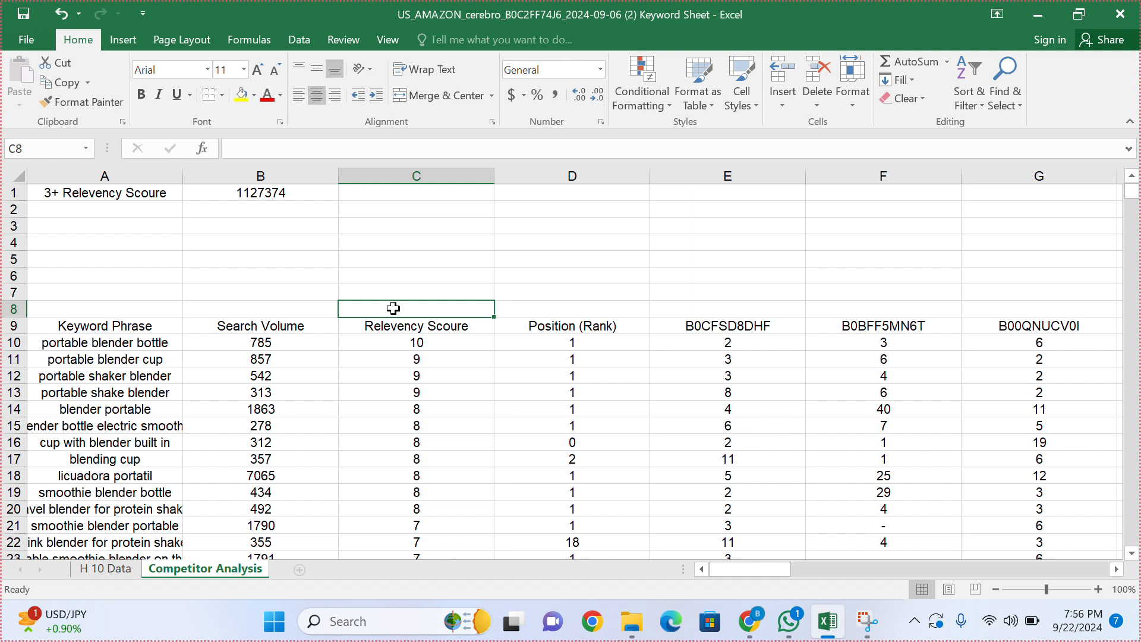
text(Top 10)
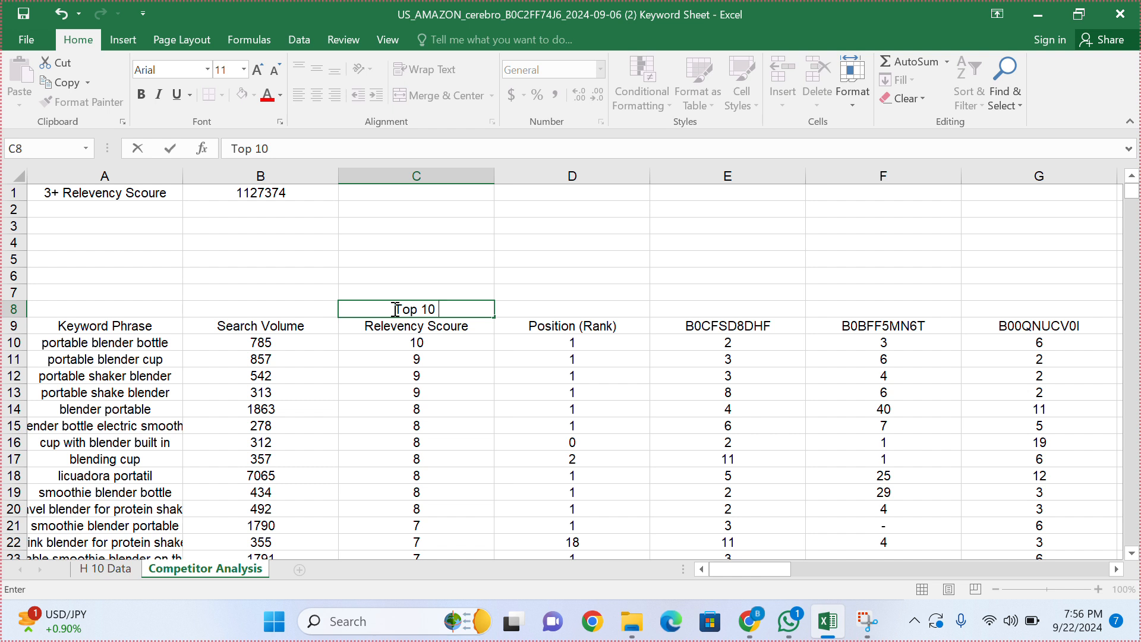
text( Search )
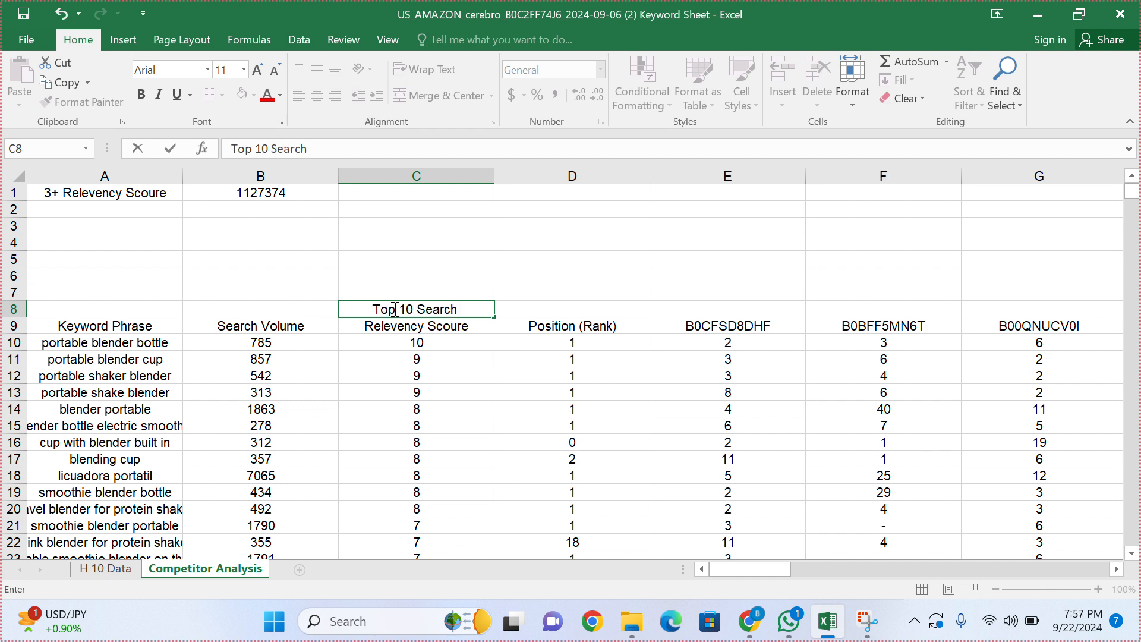
text(Volume)
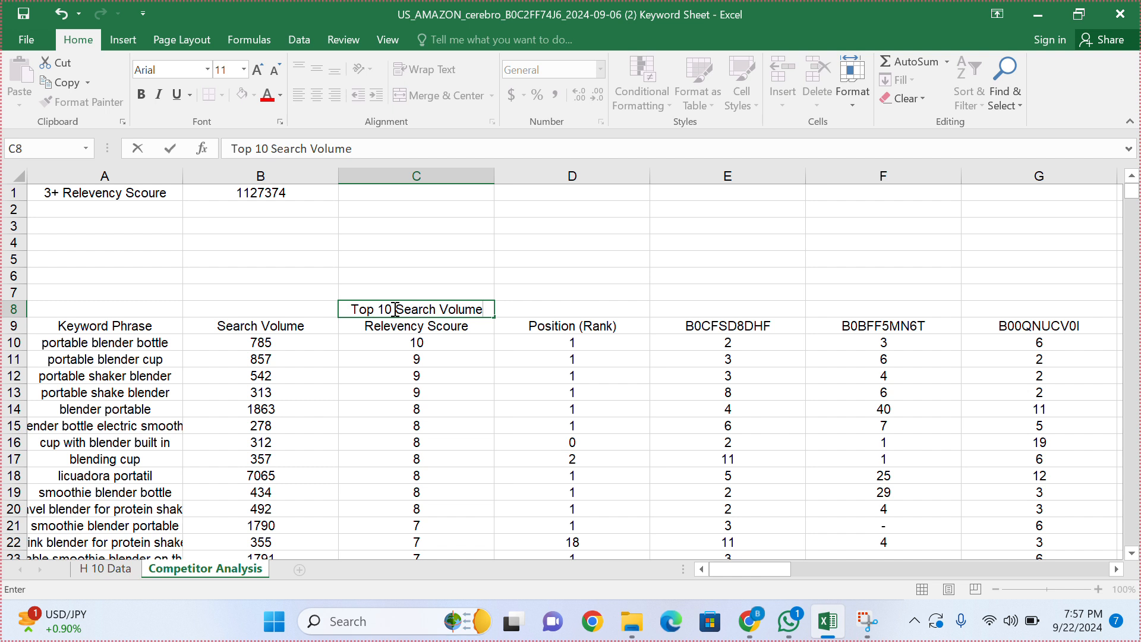
key(Return)
Step: Enter the label "Top 10 %" in cell C7
key(Up)
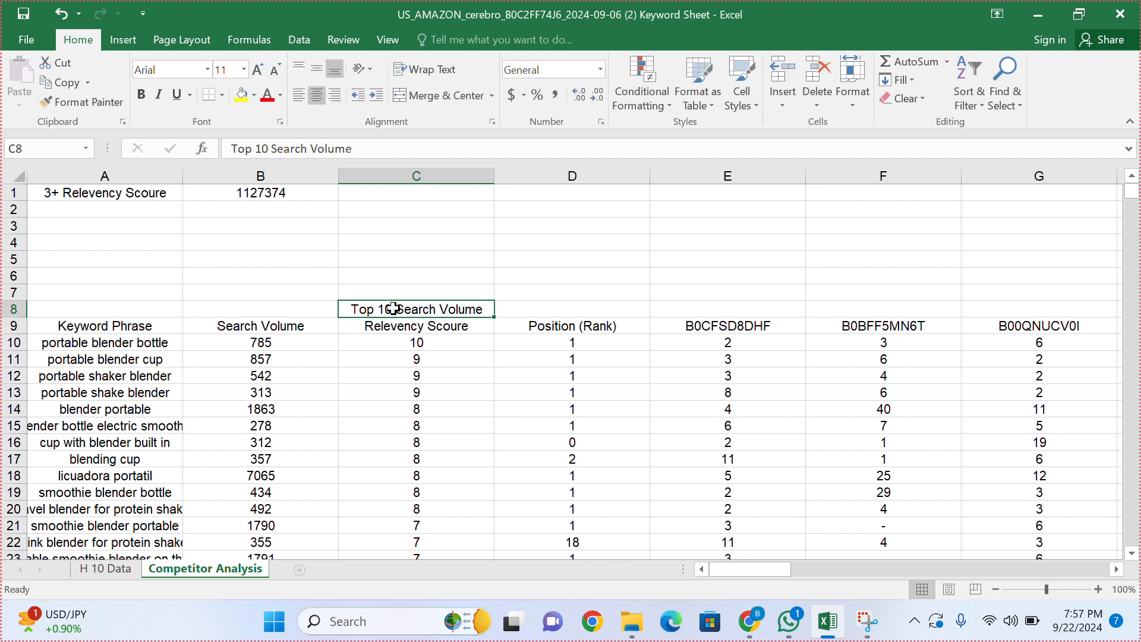
key(Up)
text(Top 10 )
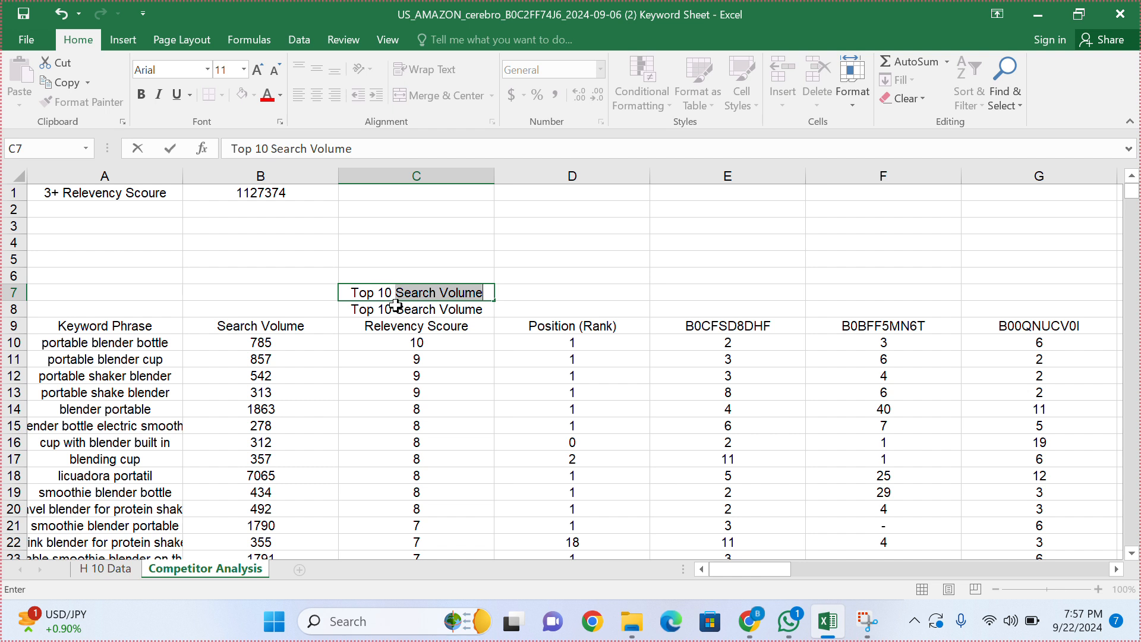
text(%)
key(Return)
Step: Enter the label "Top 30 Search Volume" in cell C6
key(Up)
key(Up)
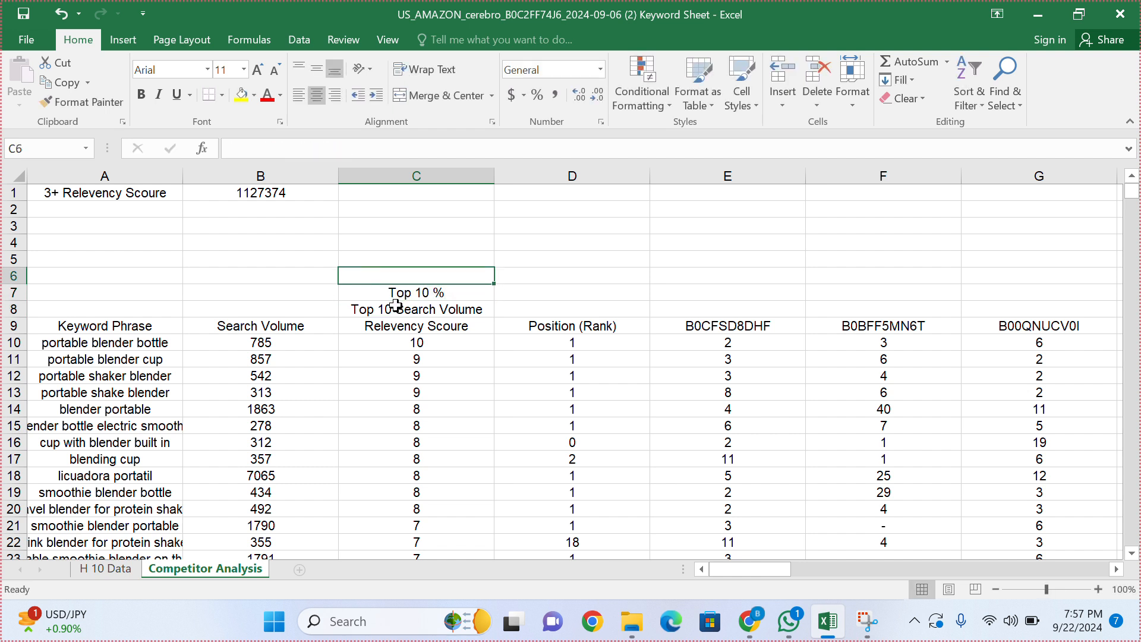
text(Top)
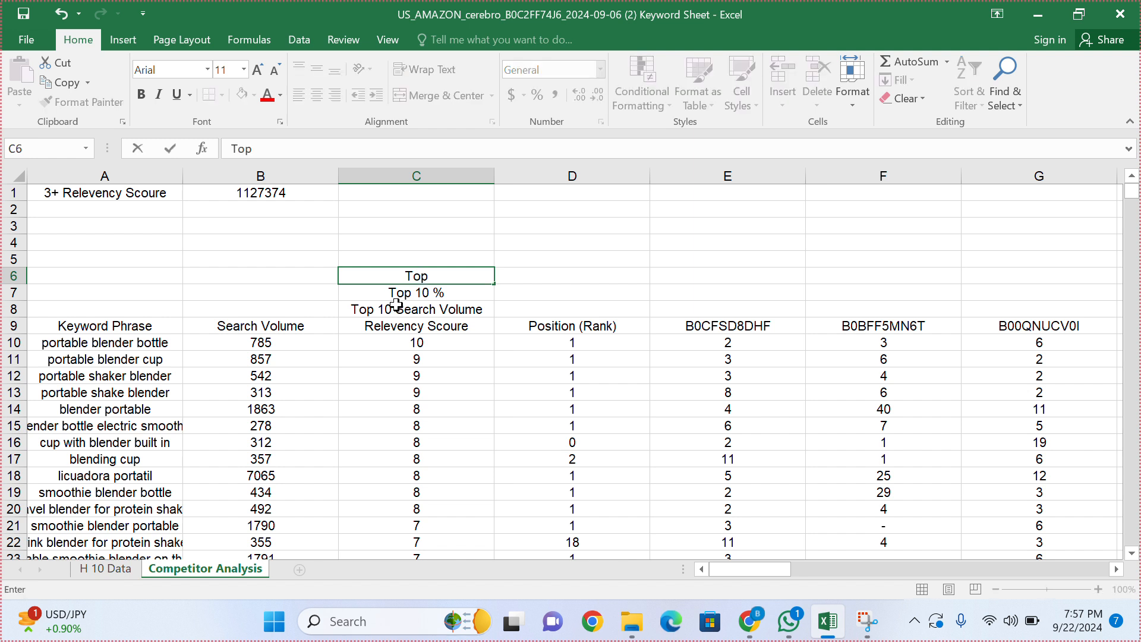
text( 30 Search V)
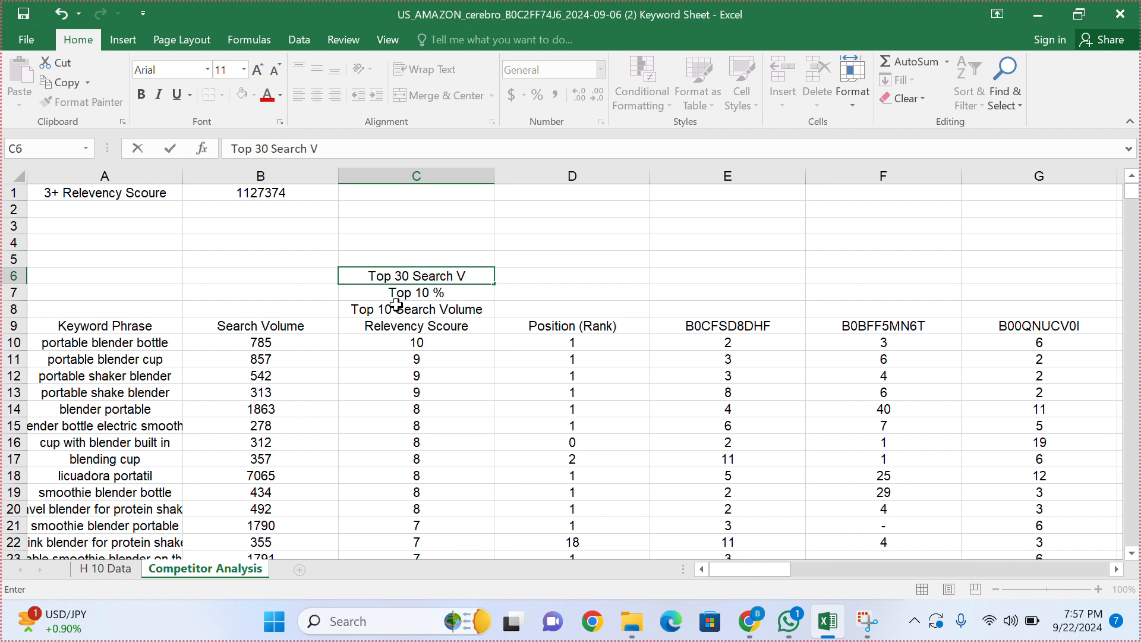
text(olume)
key(Return)
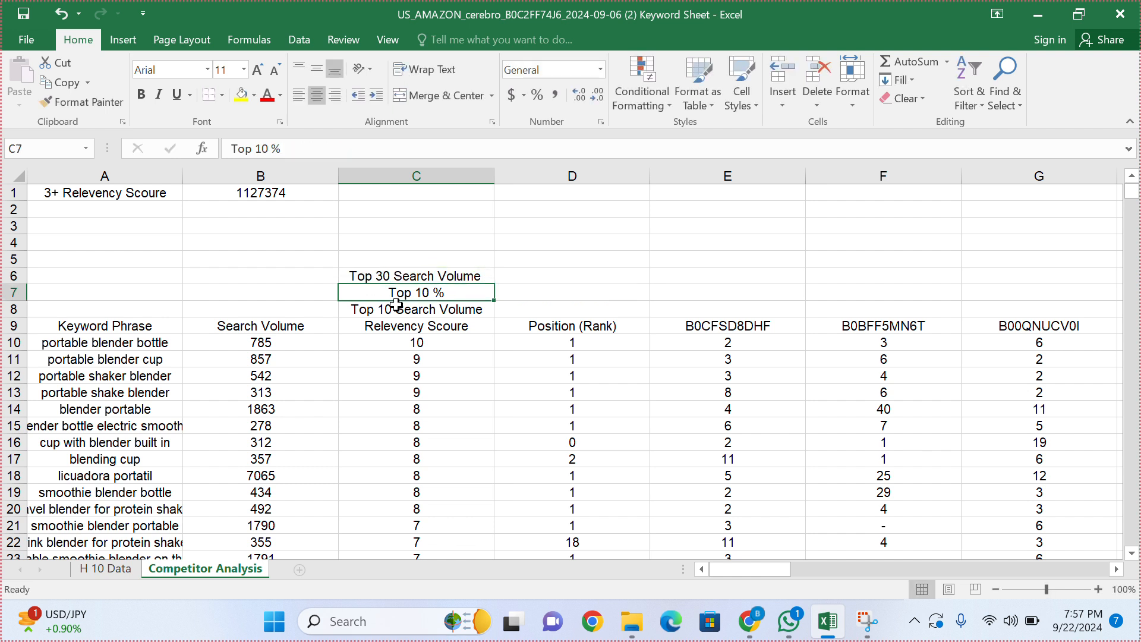
Step: Enter the label "Top 30 %" in cell C5
click(412, 257)
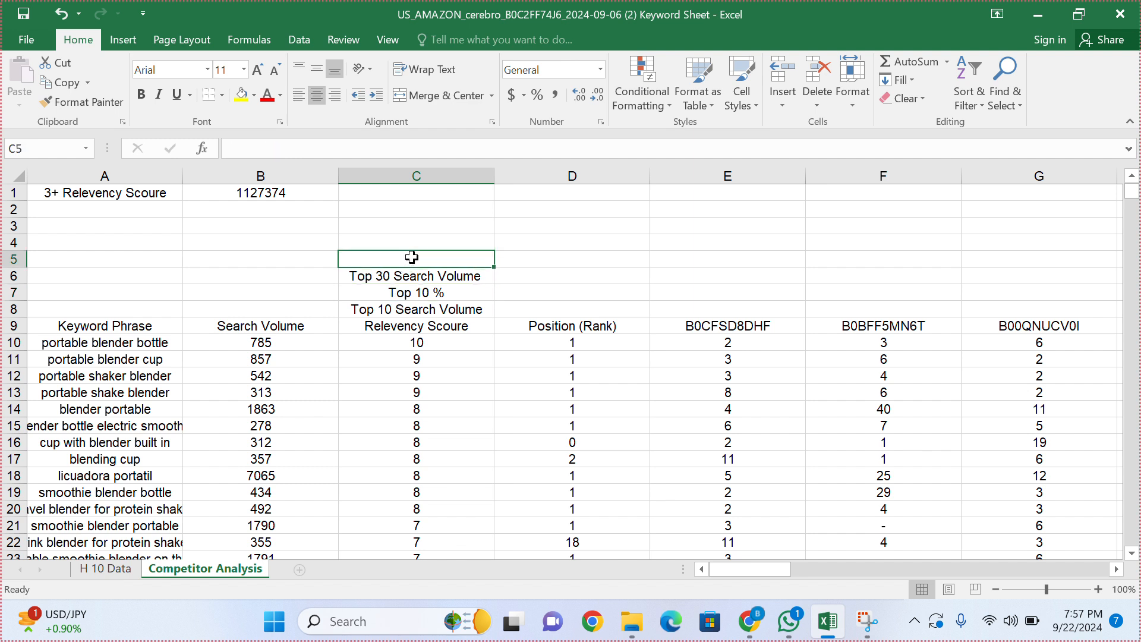
text(Top 30 )
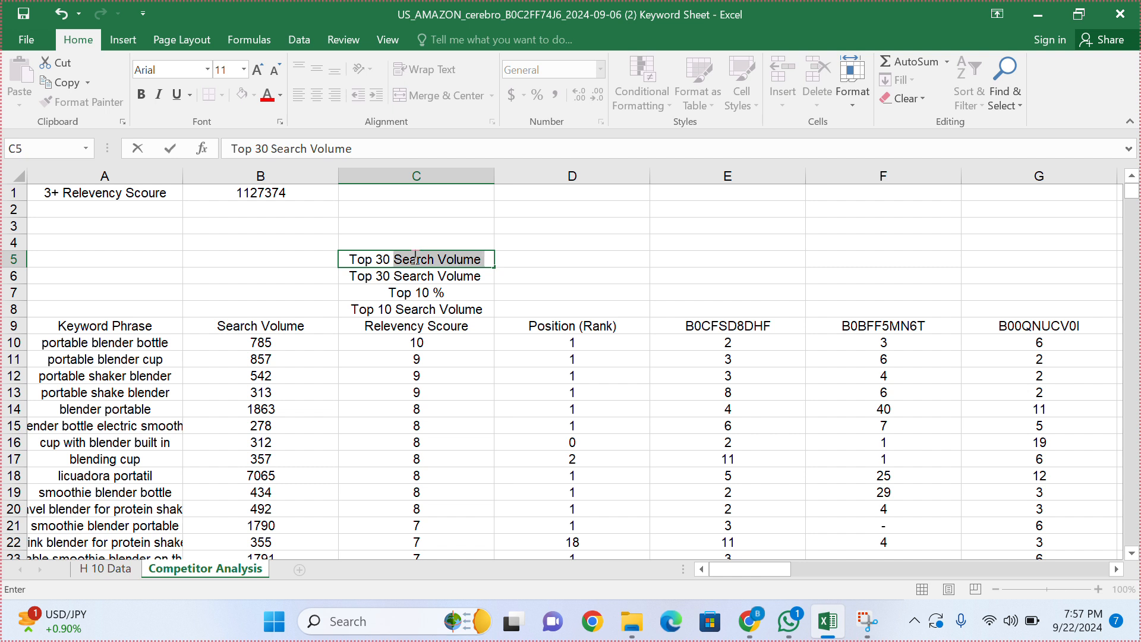
text(%)
key(Return)
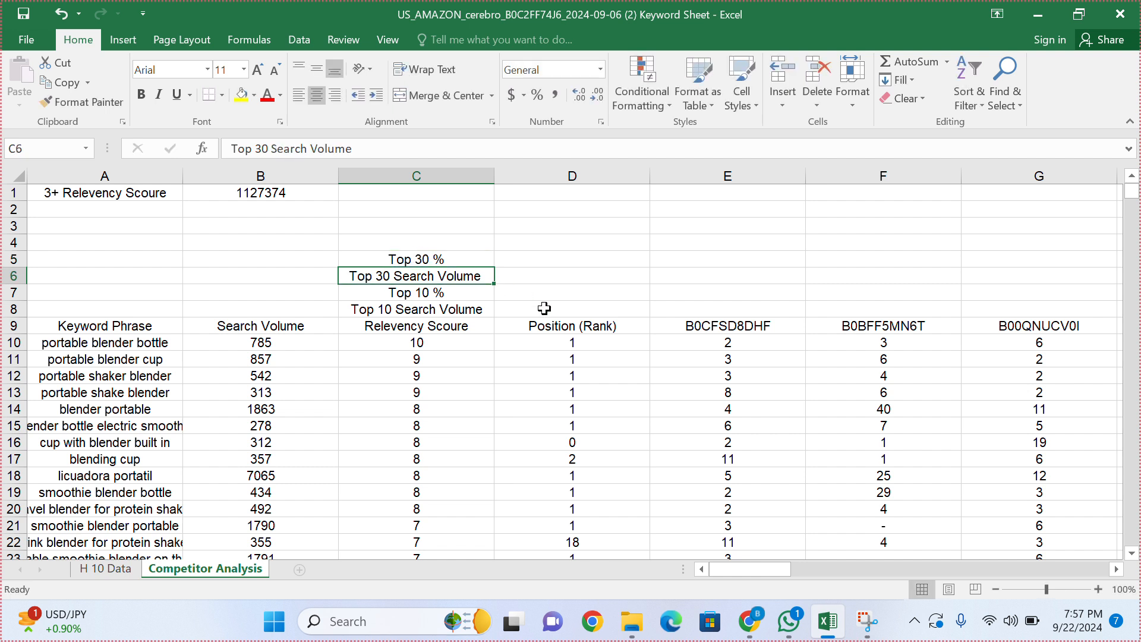
click(546, 310)
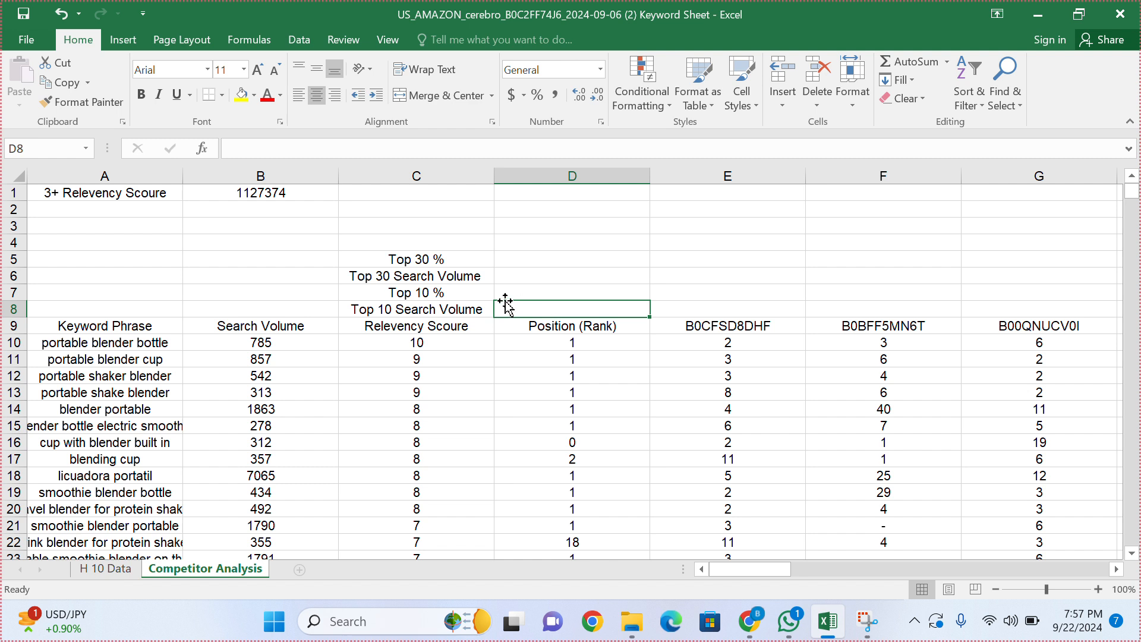
Step: Format the four Top 10 and Top 30 labels in C5:C8 as bold red text
drag(410, 260, 419, 308)
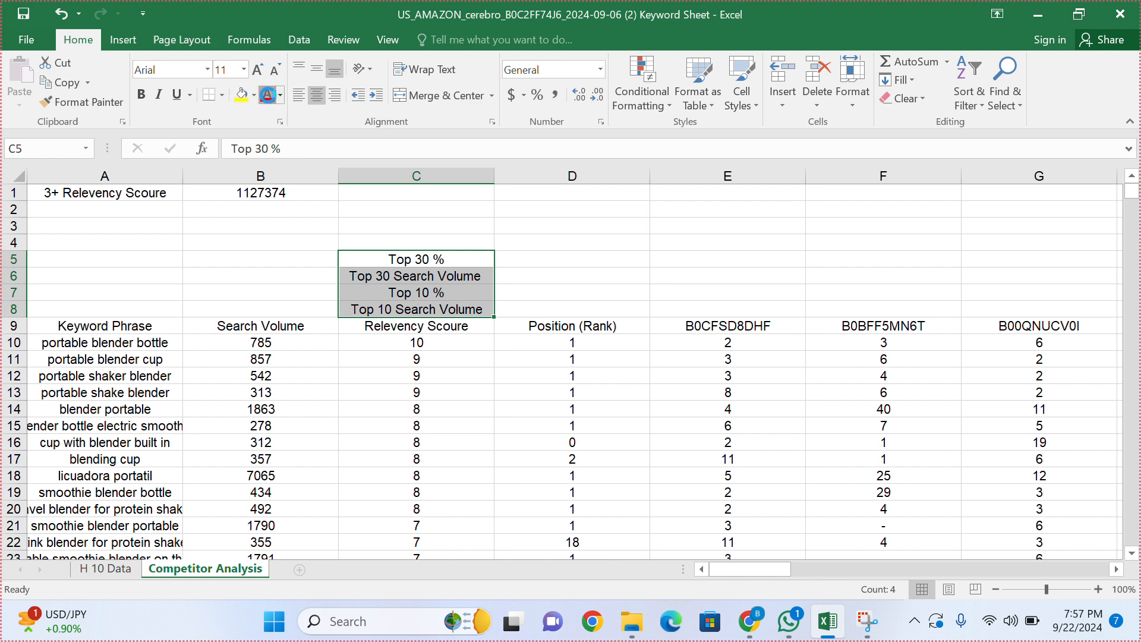
click(268, 96)
click(146, 95)
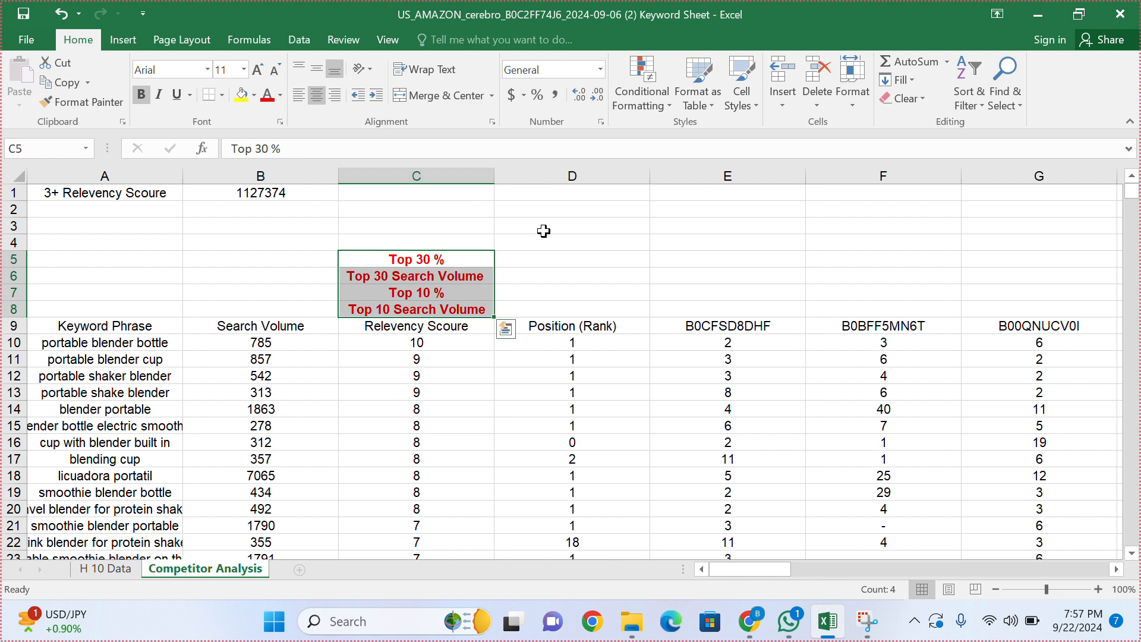
Step: Start a SUMIFS formula in cell D8 with the Search Volume values B10:B781 as the sum range
click(541, 312)
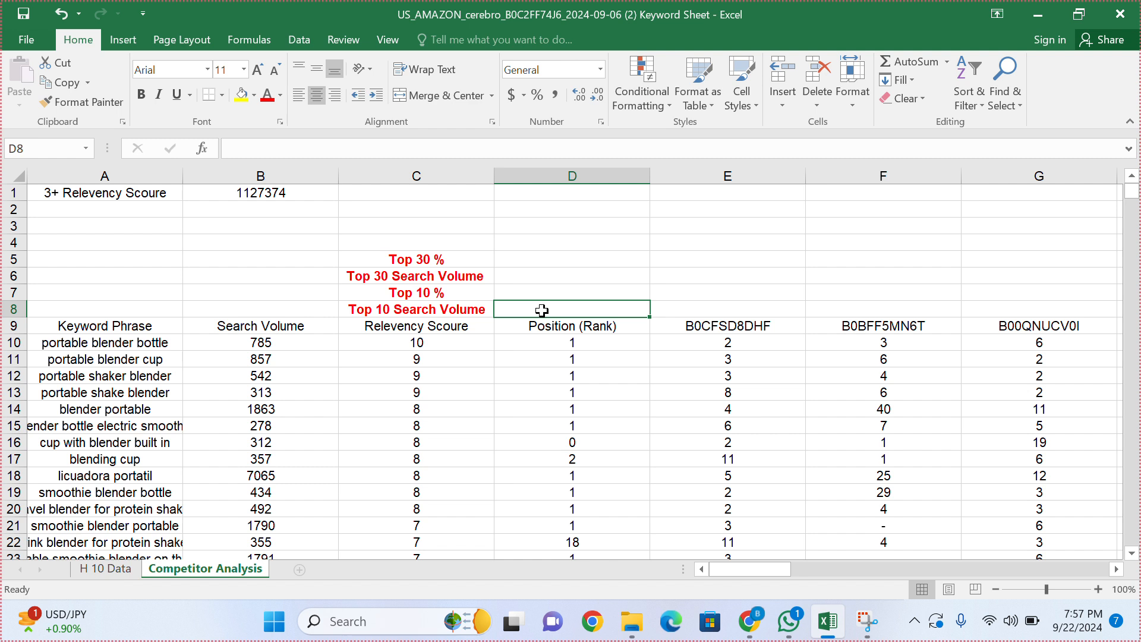
text(=)
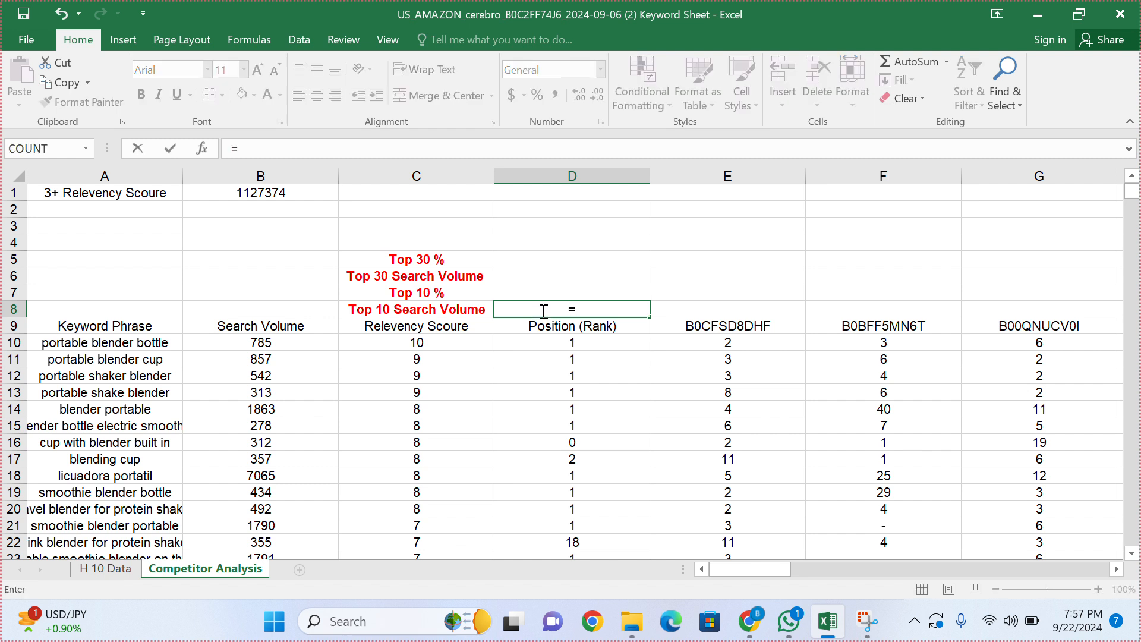
text(sumi)
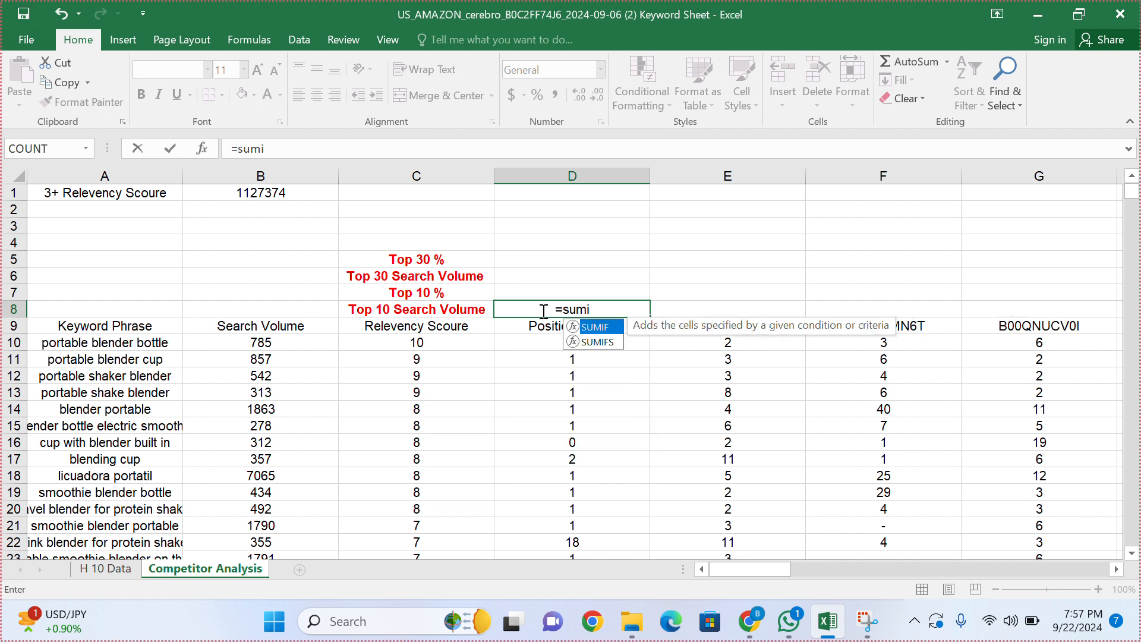
text(fs)
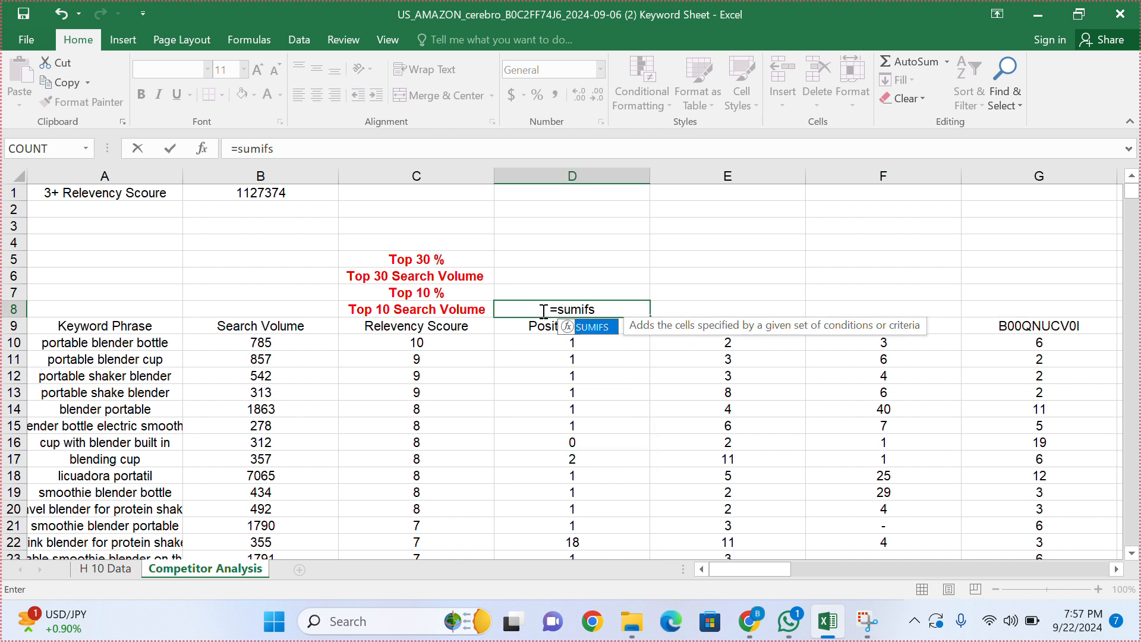
double_click(593, 329)
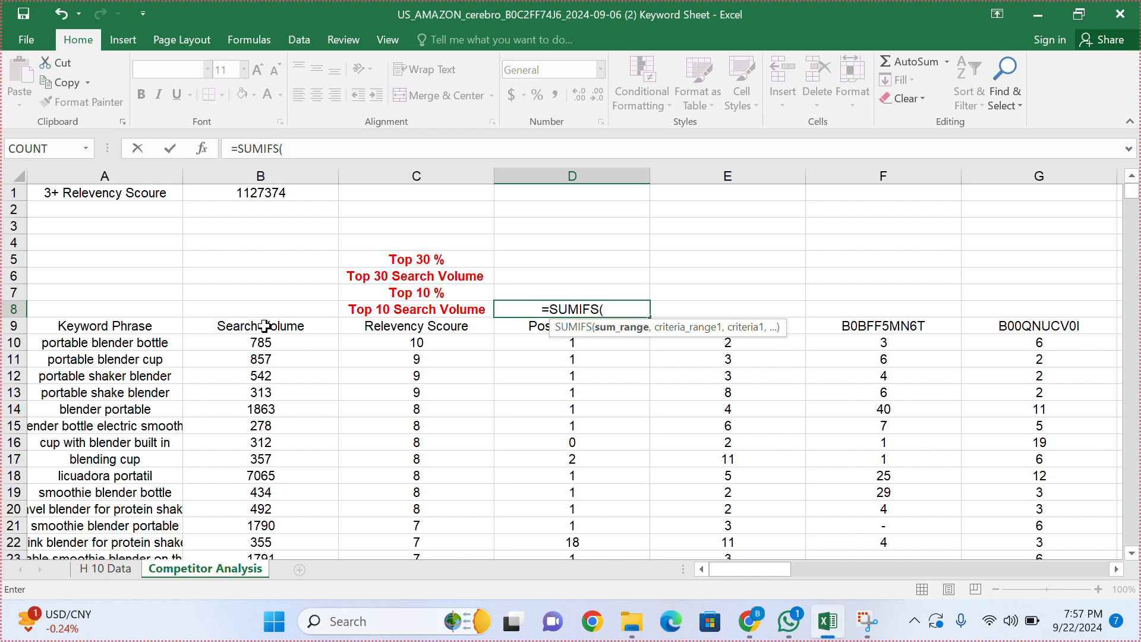
click(258, 344)
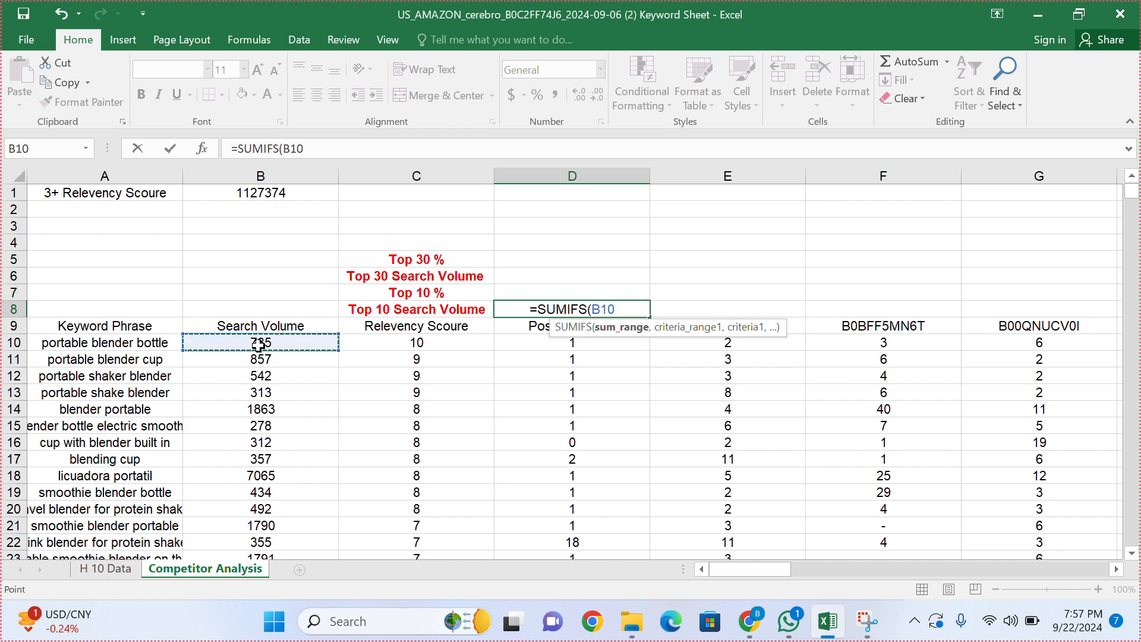
key(ctrl+shift+Down)
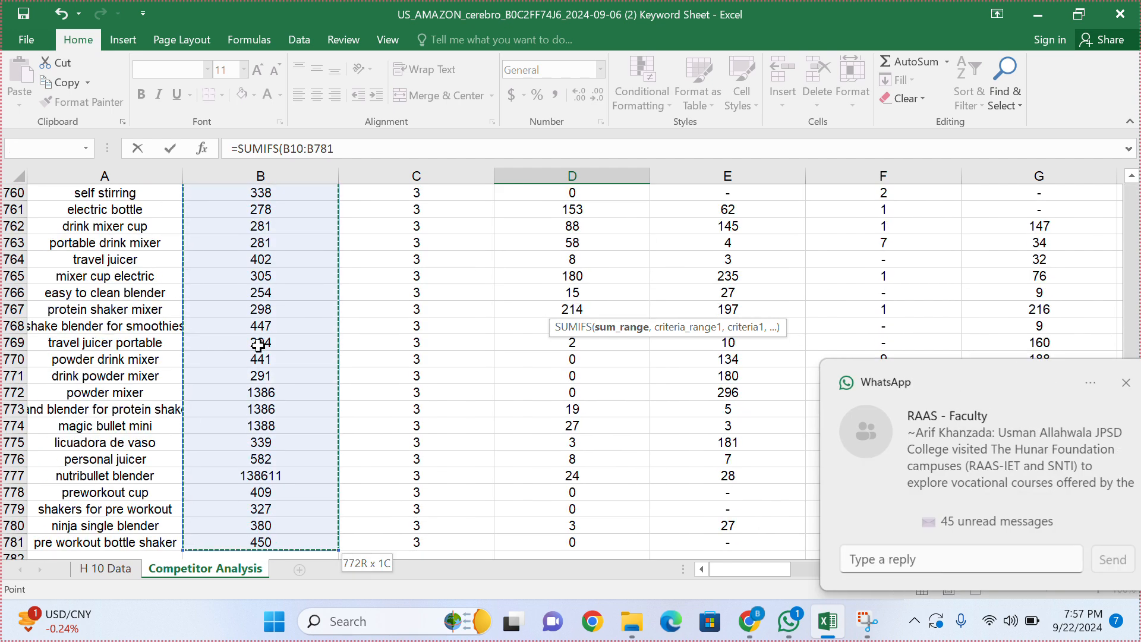
scroll(417, 333, up, 20)
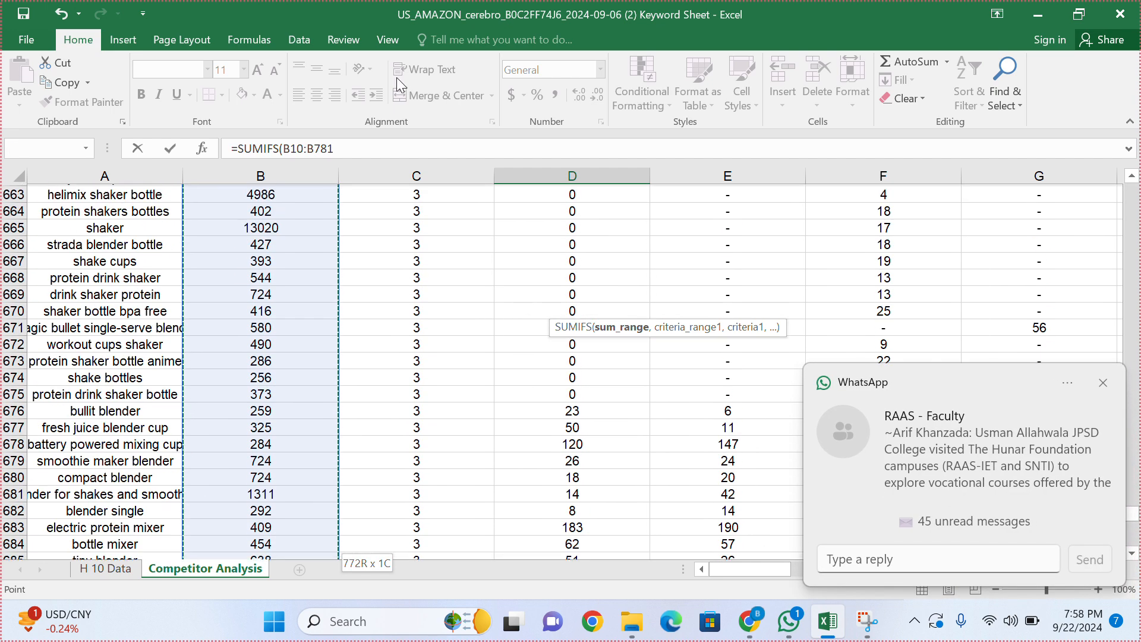
scroll(431, 335, up, 20)
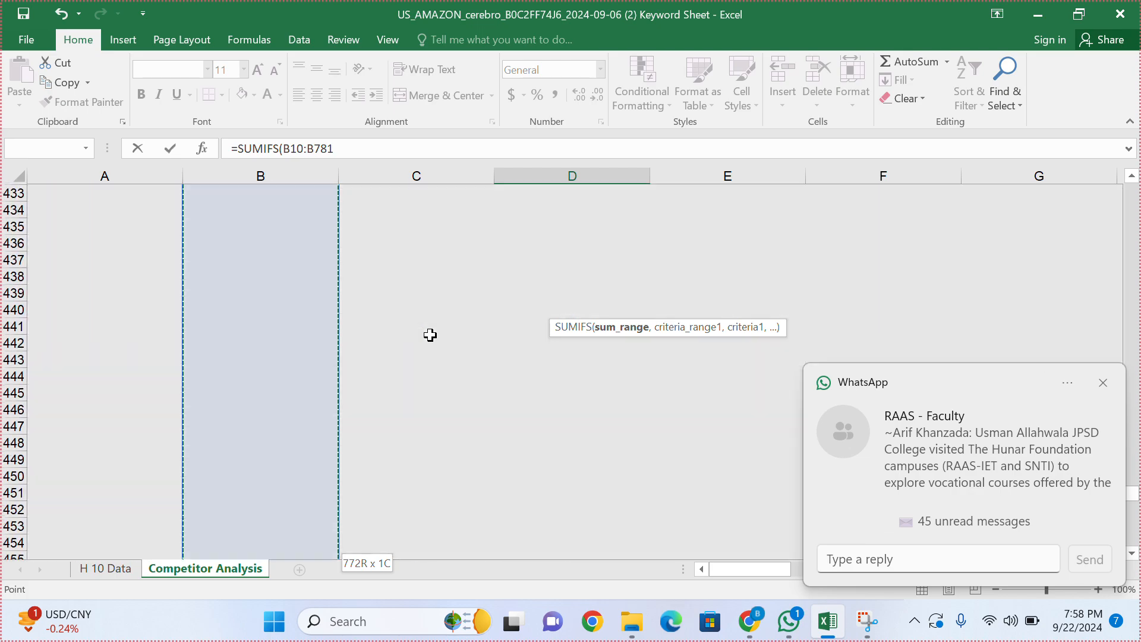
scroll(430, 333, up, 20)
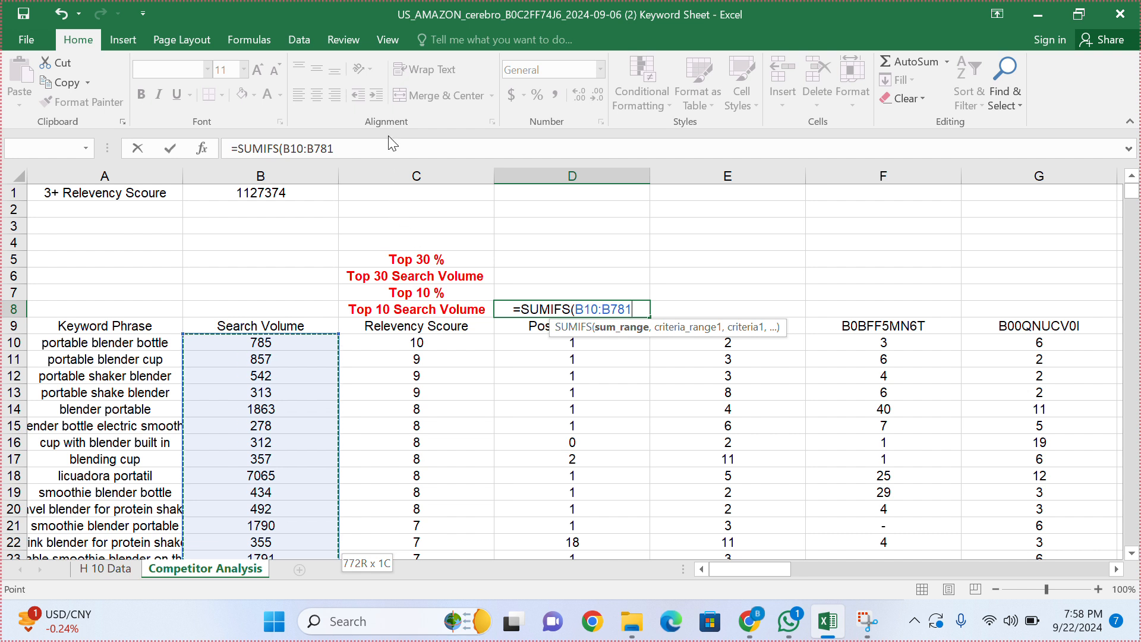
Step: Add the Position (Rank) values D10:D781 as the first criteria range of the SUMIFS formula in D8
click(392, 146)
text(,)
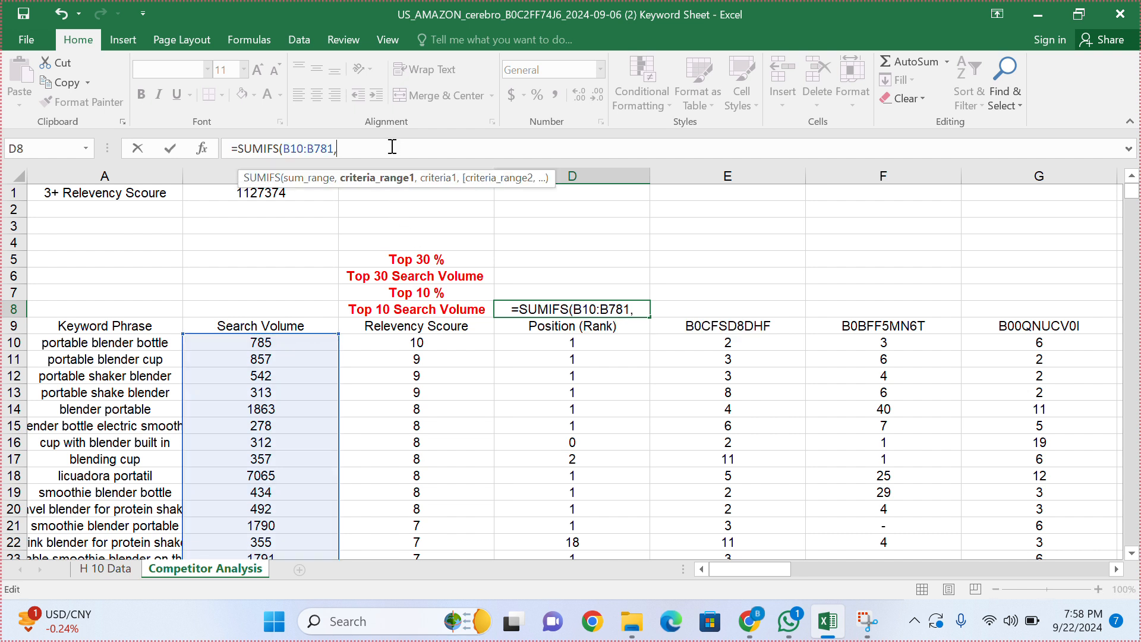
click(537, 345)
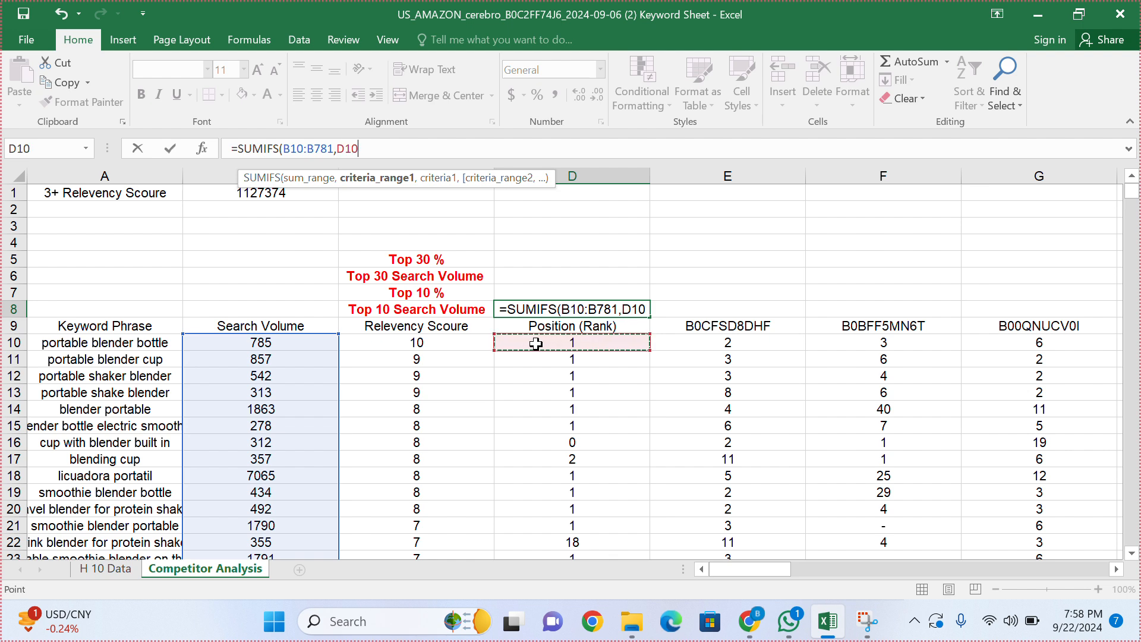
key(ctrl+shift+Down)
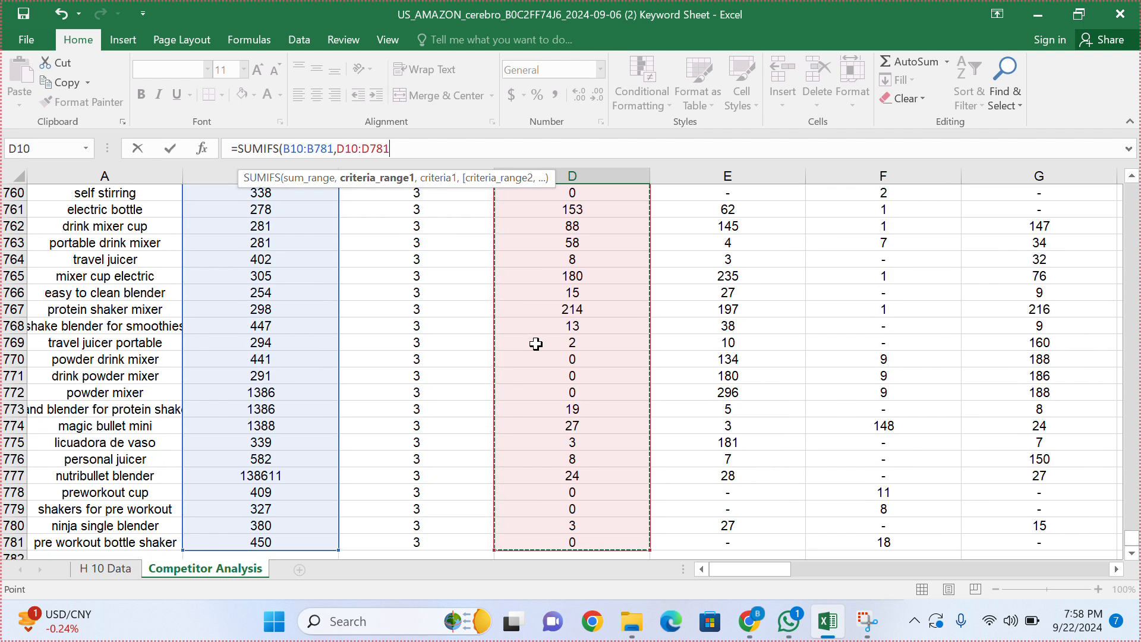
text(,)
scroll(536, 344, up, 20)
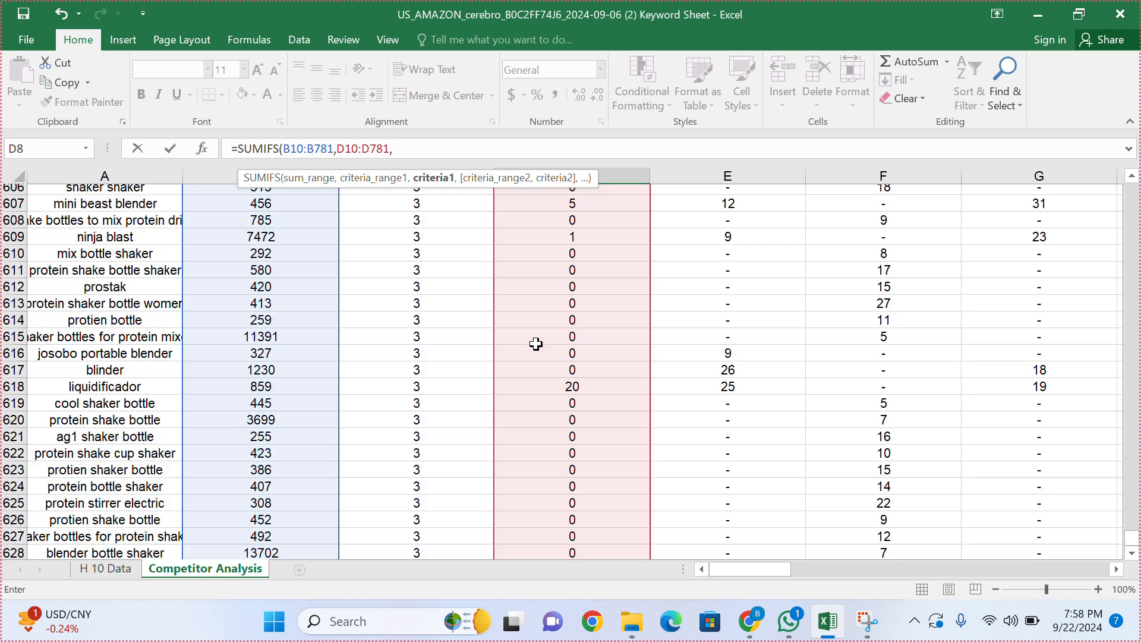
scroll(536, 344, up, 20)
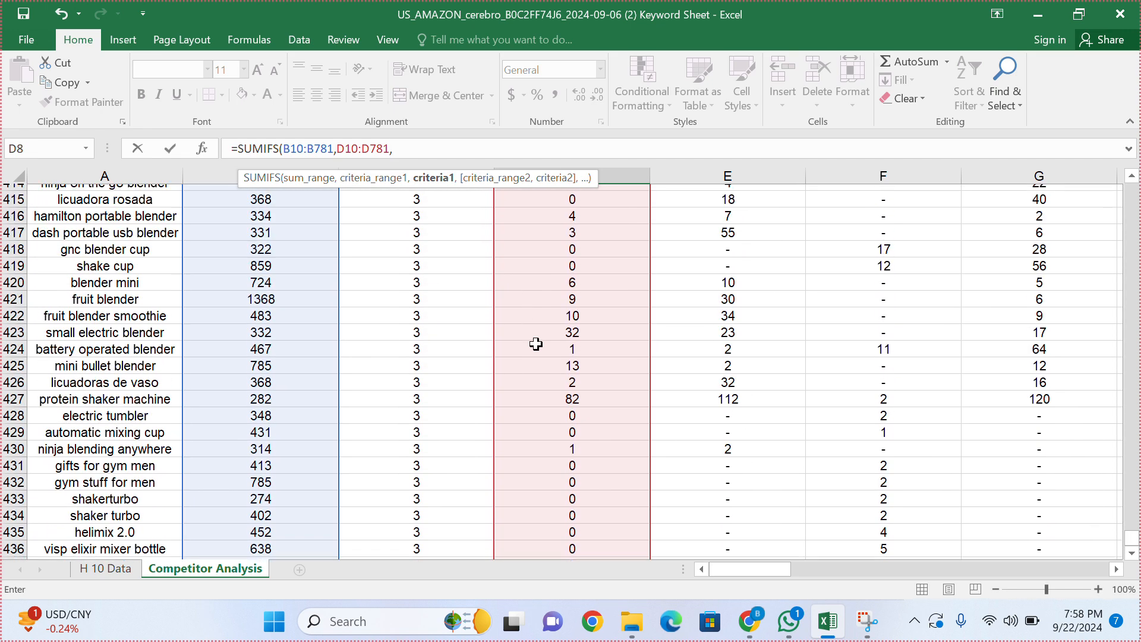
scroll(536, 345, up, 20)
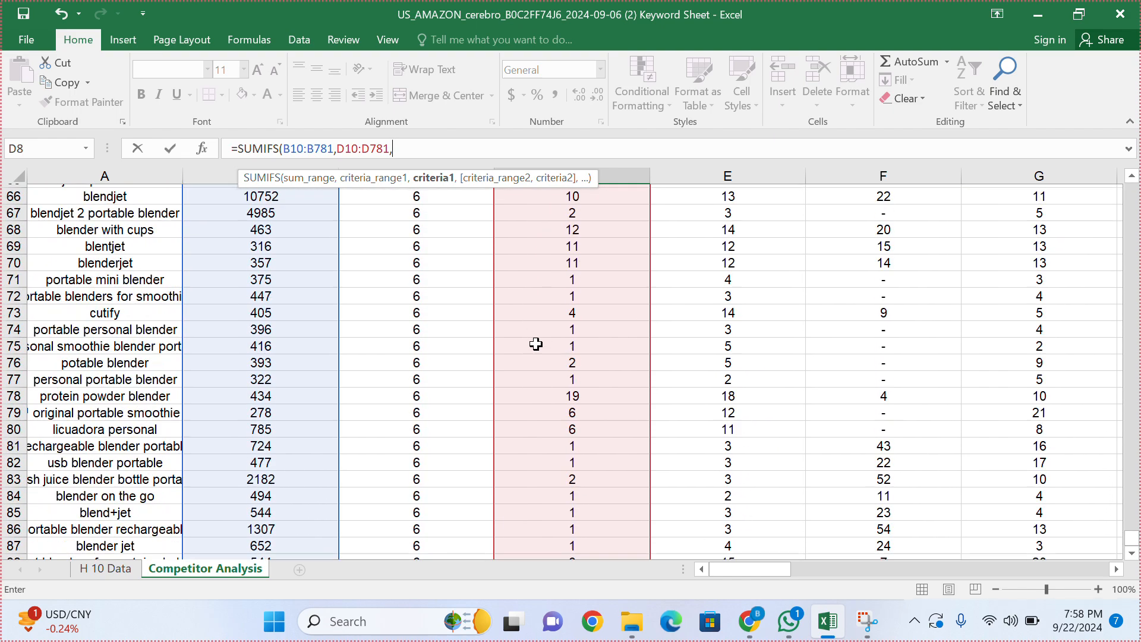
scroll(536, 344, up, 5)
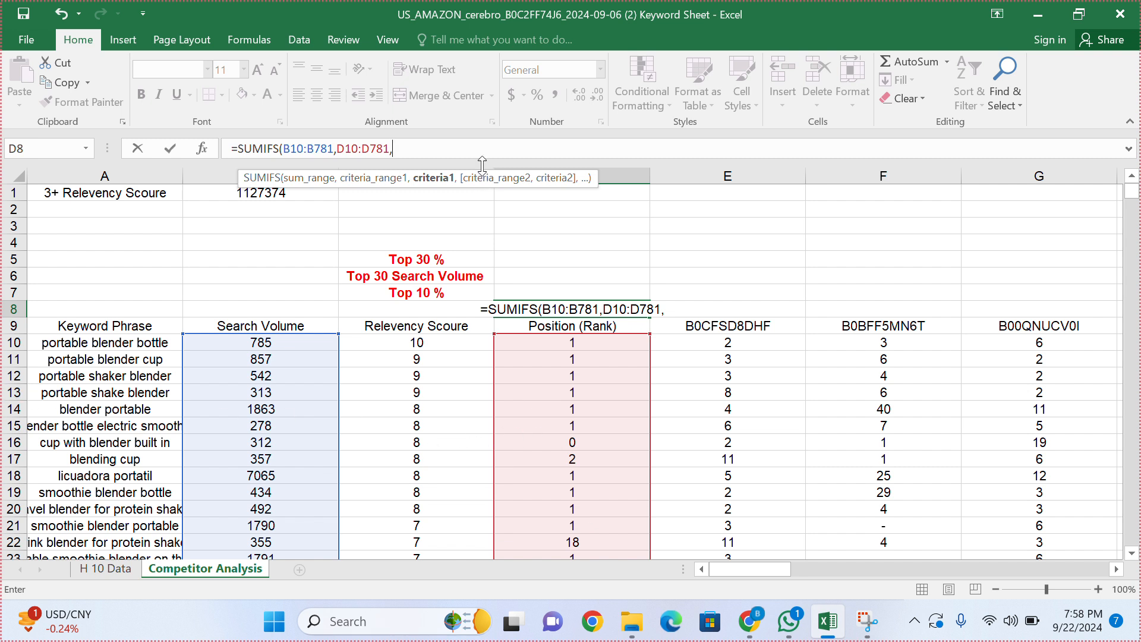
Step: Complete the SUMIFS formula in D8 with the criterion "<="&10 and commit it
text(")
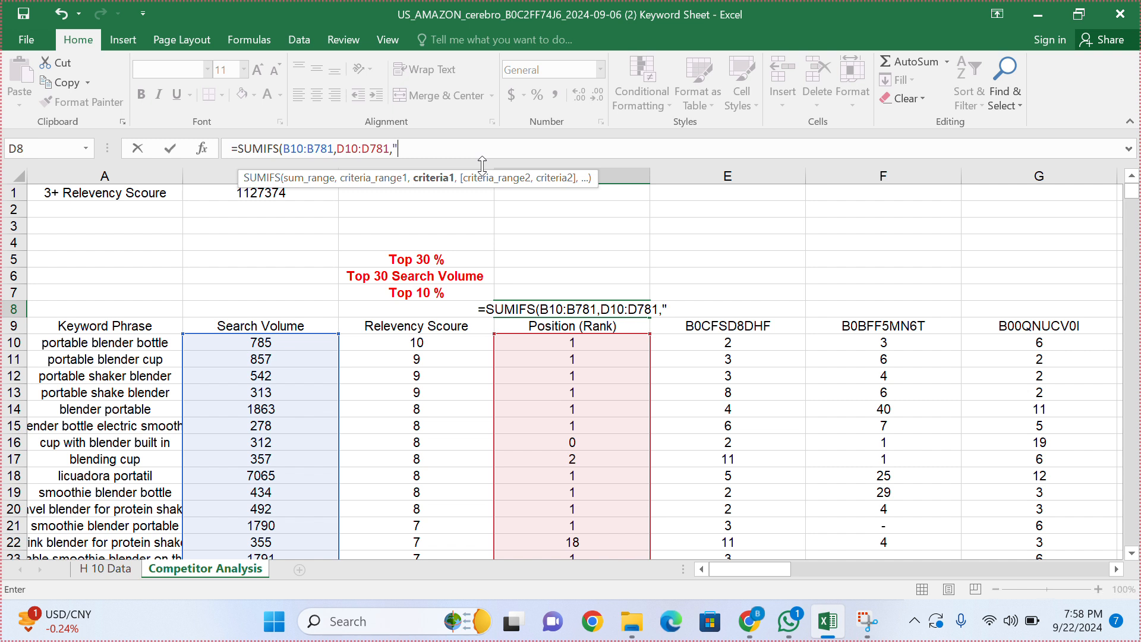
text(<=)
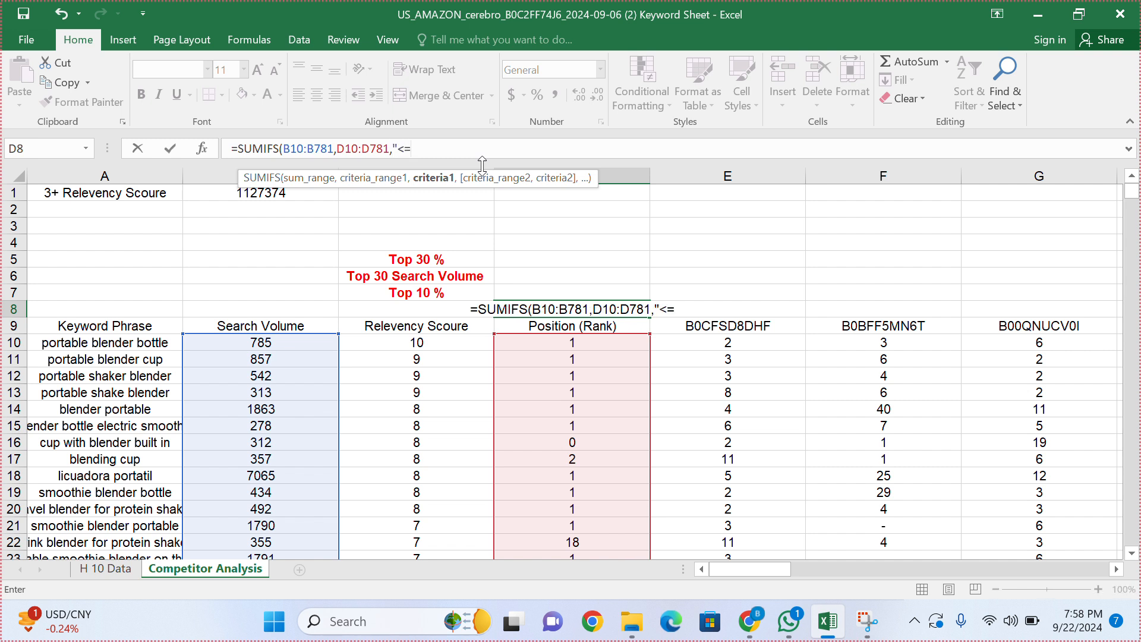
text("^10)
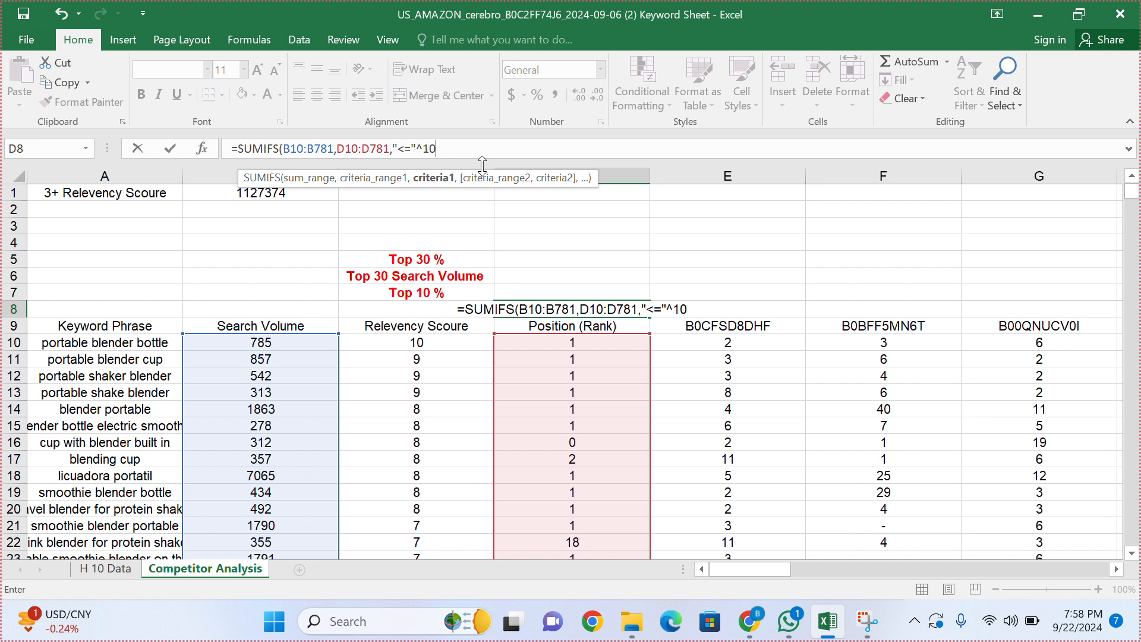
text(_)
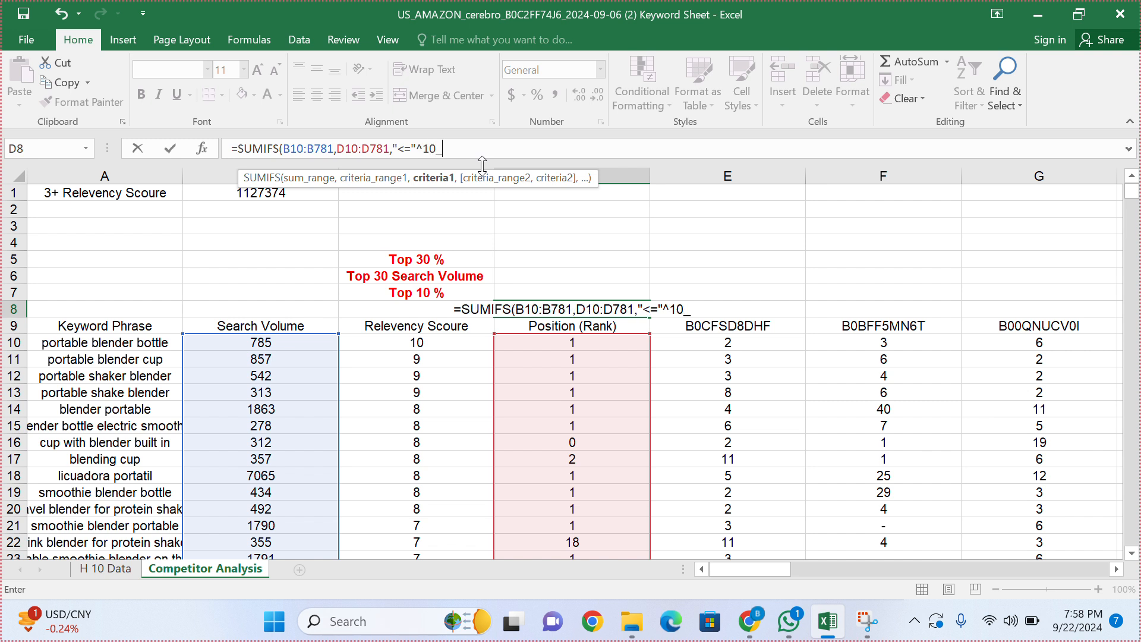
key(BackSpace)
text())
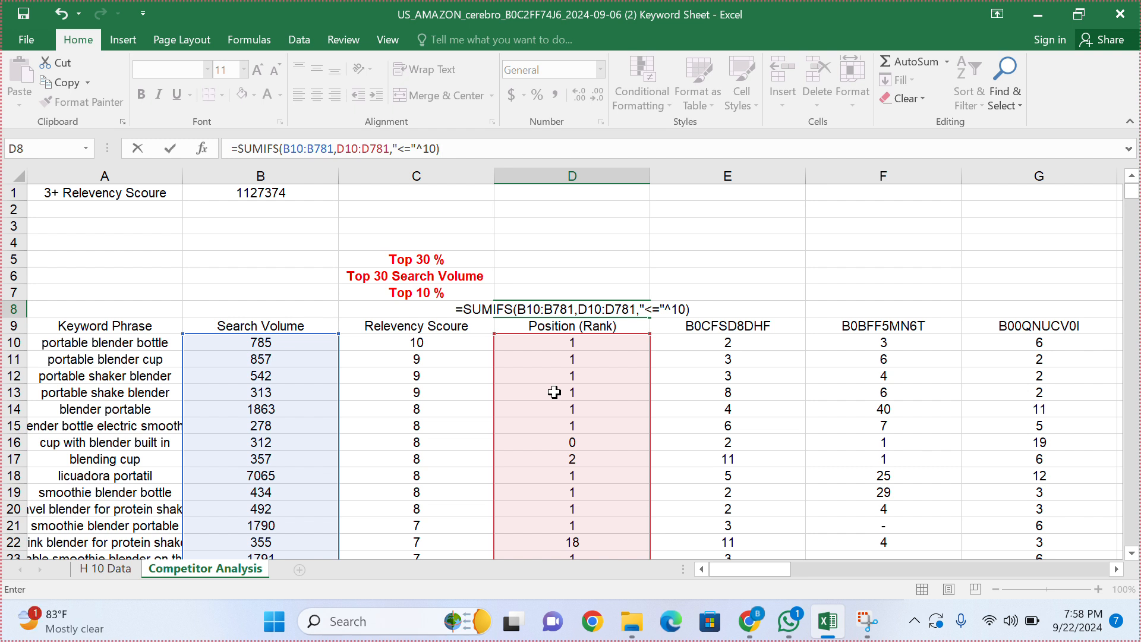
click(426, 148)
key(BackSpace)
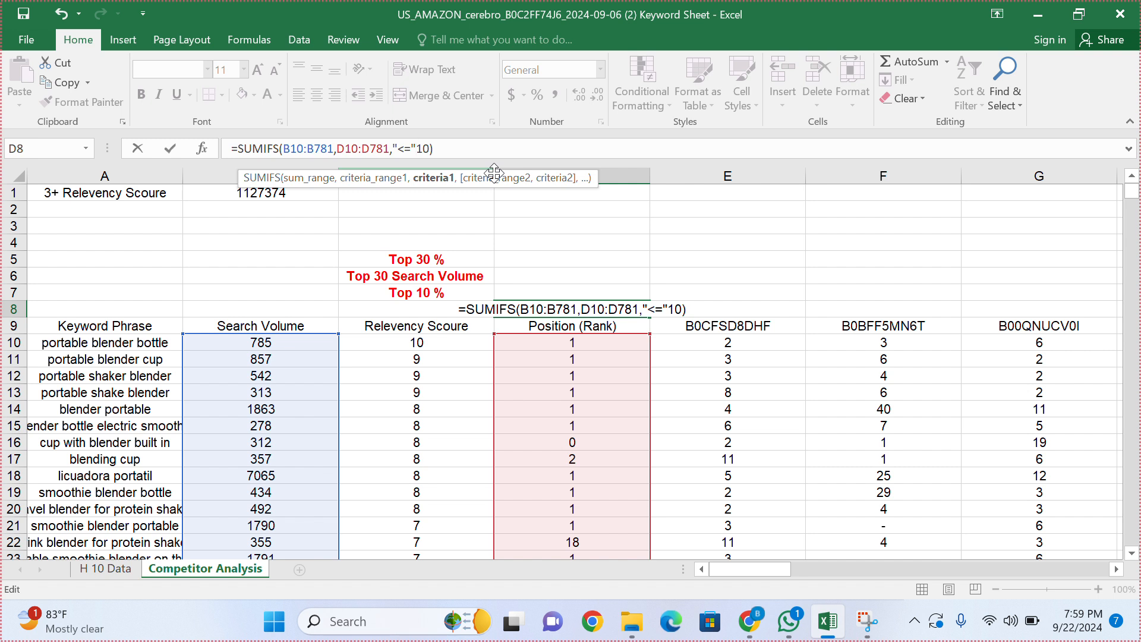
text(^)
key(BackSpace)
text(&)
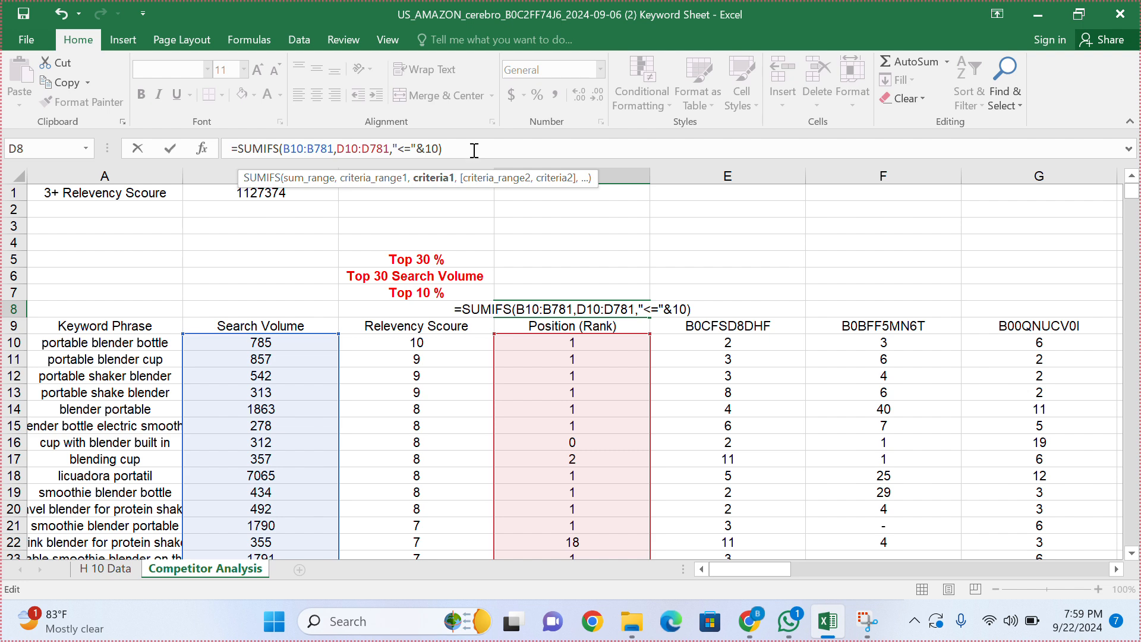
key(ctrl+Return)
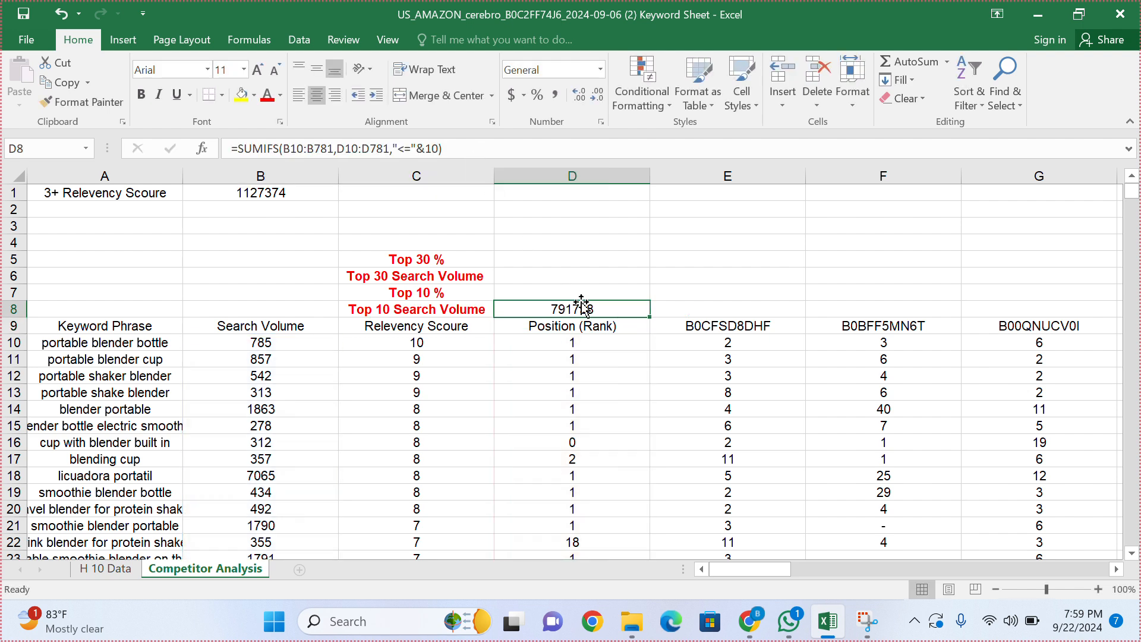
Step: Check the search volume and position of the first two keywords in rows 10 and 11 against the Top 10 criterion
click(560, 347)
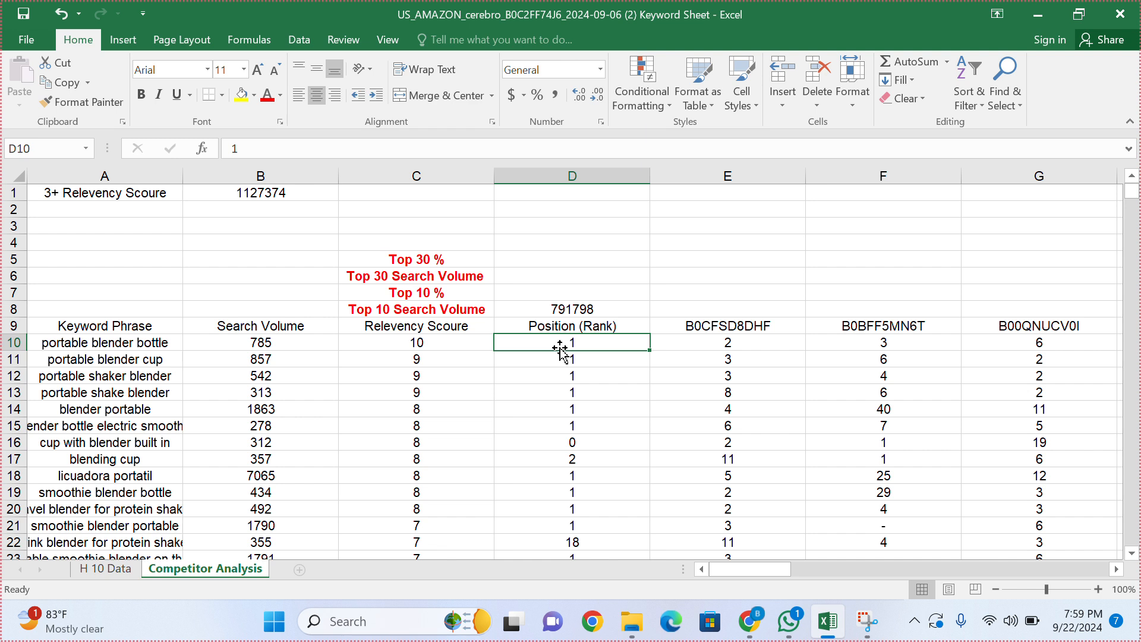
key(Left)
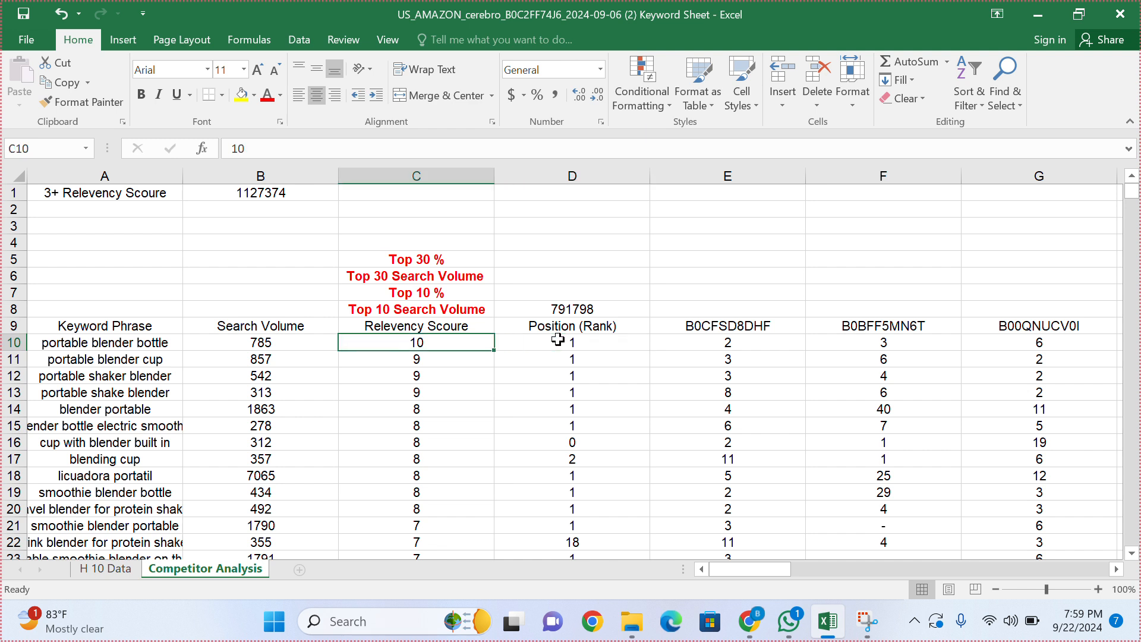
key(Right)
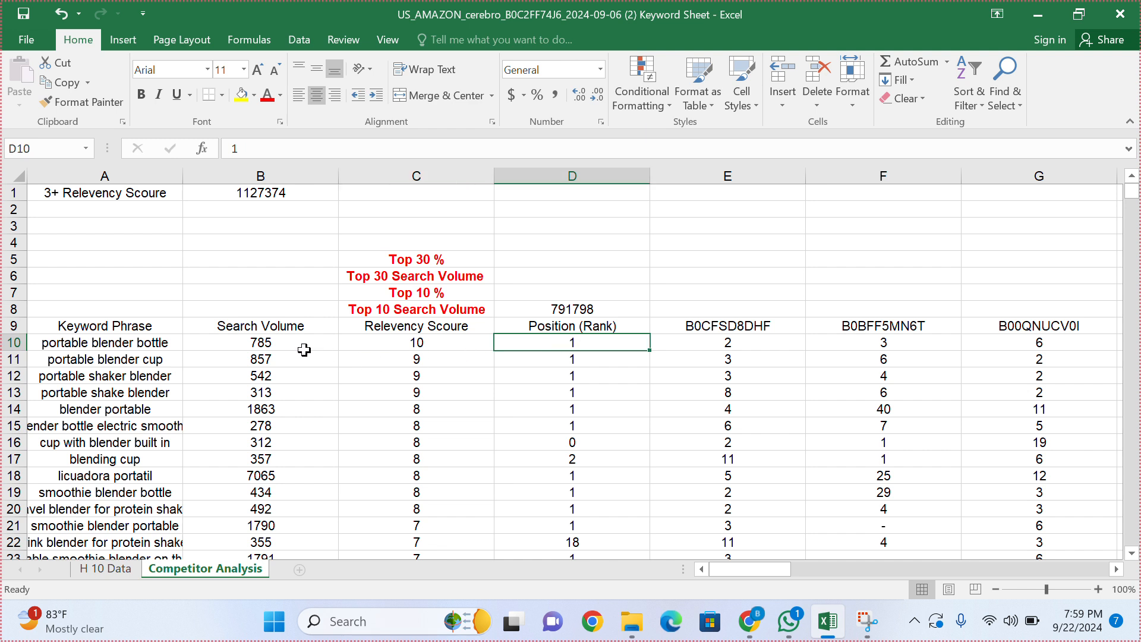
click(275, 343)
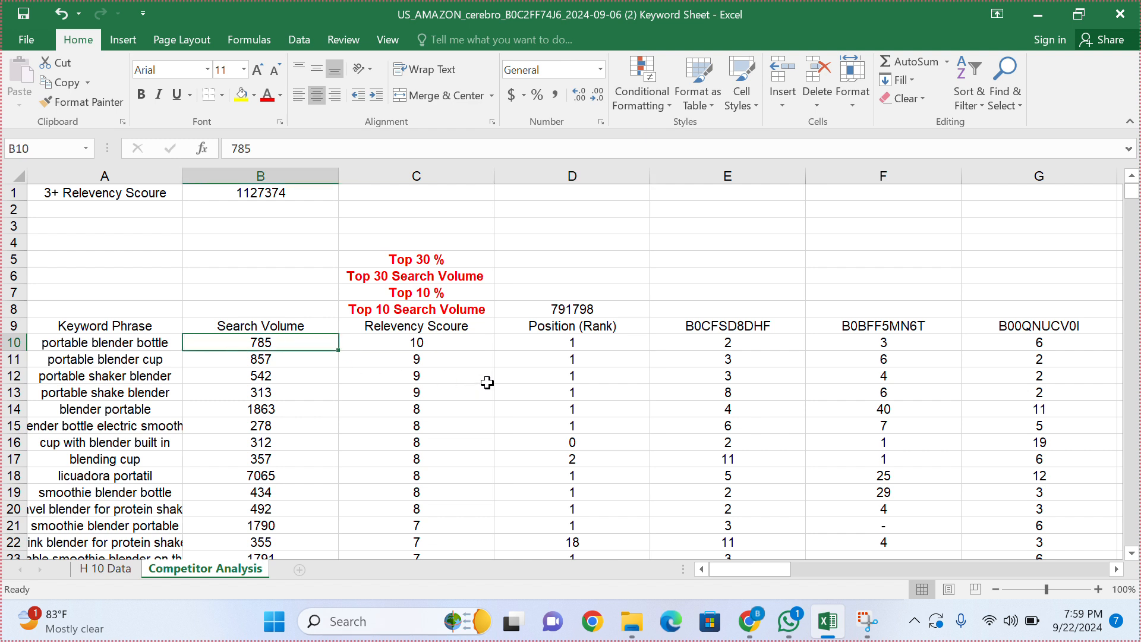
click(561, 361)
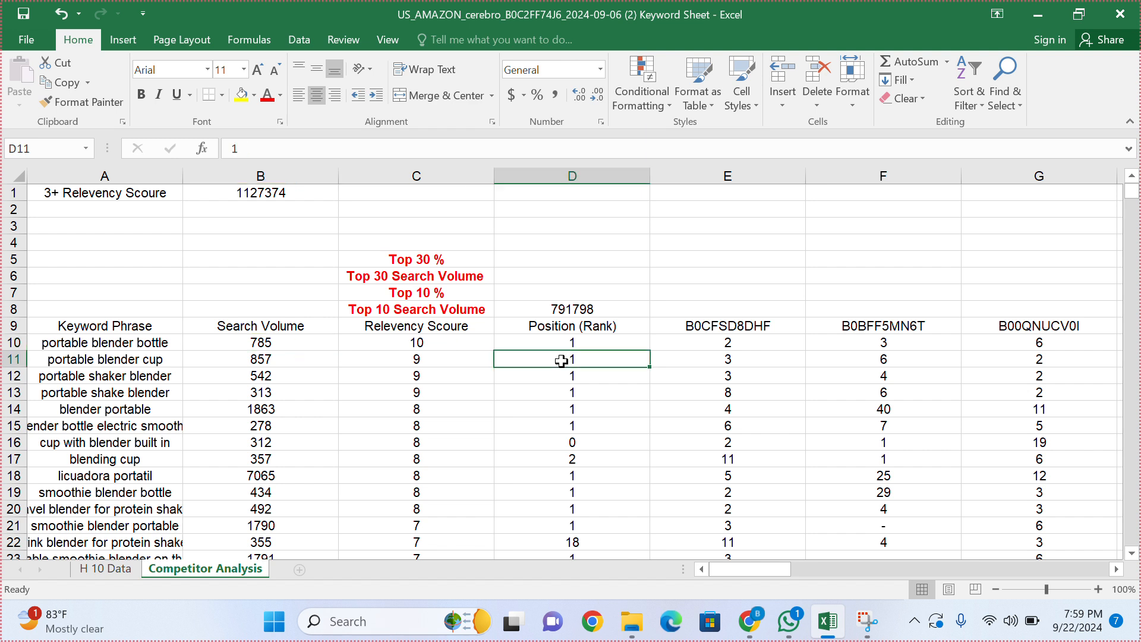
click(127, 365)
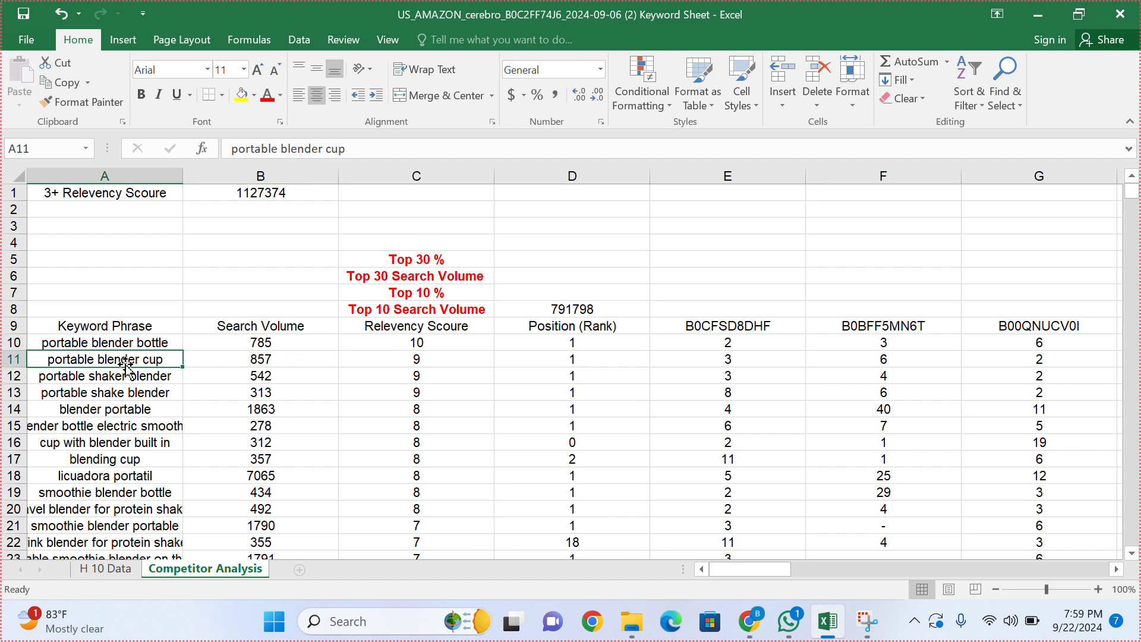
key(Right)
key(Right)
key(Right)
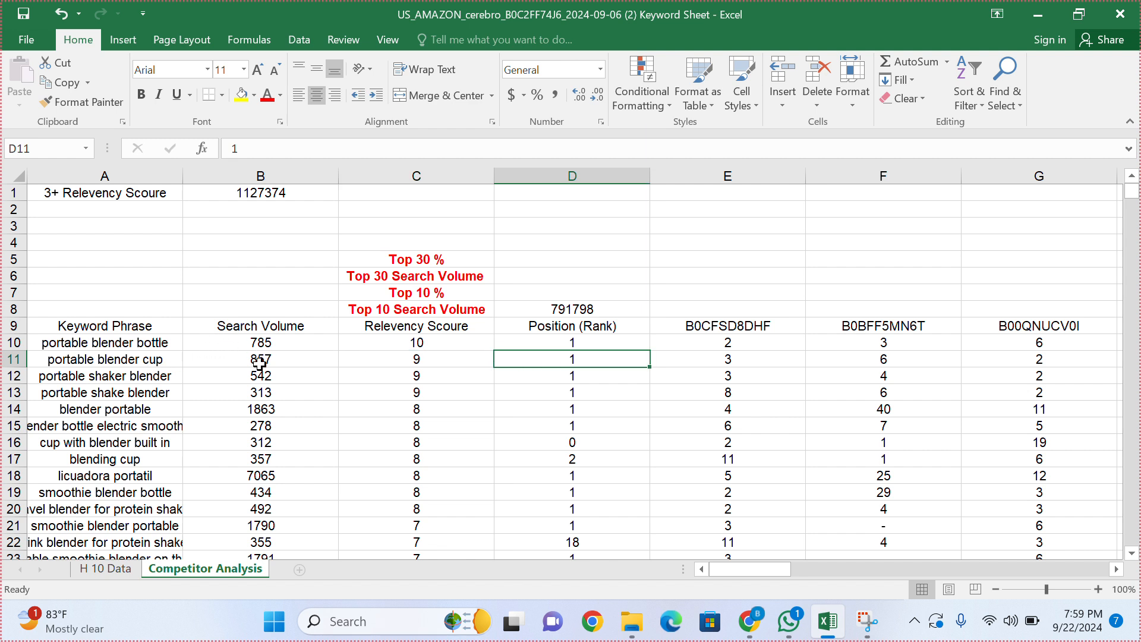
click(260, 364)
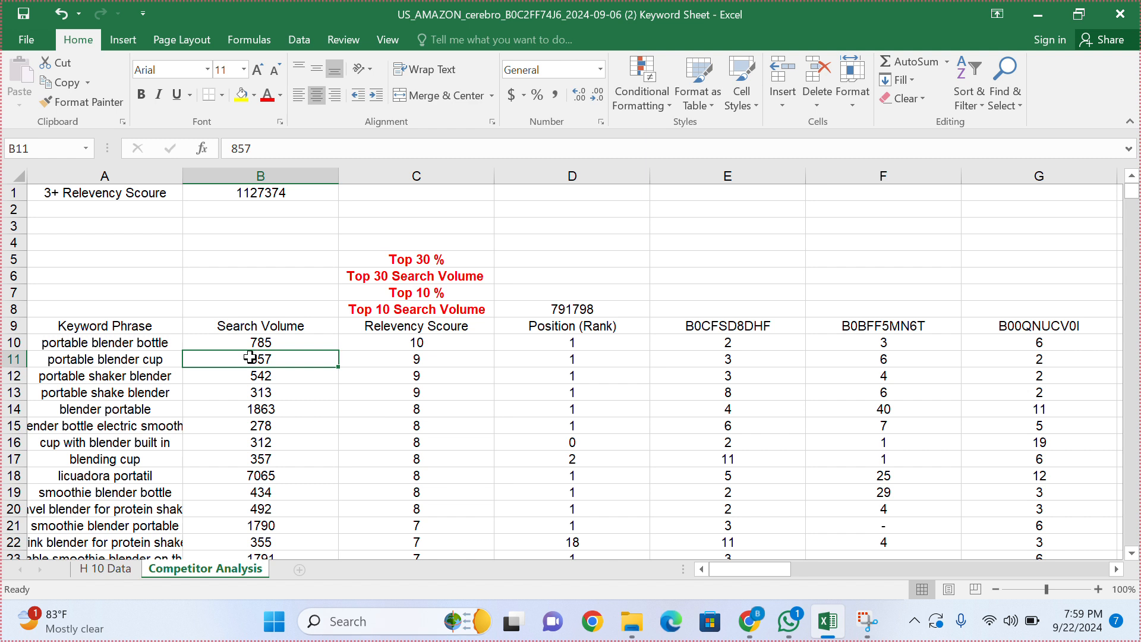
Step: Review the whole keyword list A10:A781 and inspect the Top 10 Search Volume formula in D8
click(119, 343)
key(ctrl+shift+Down)
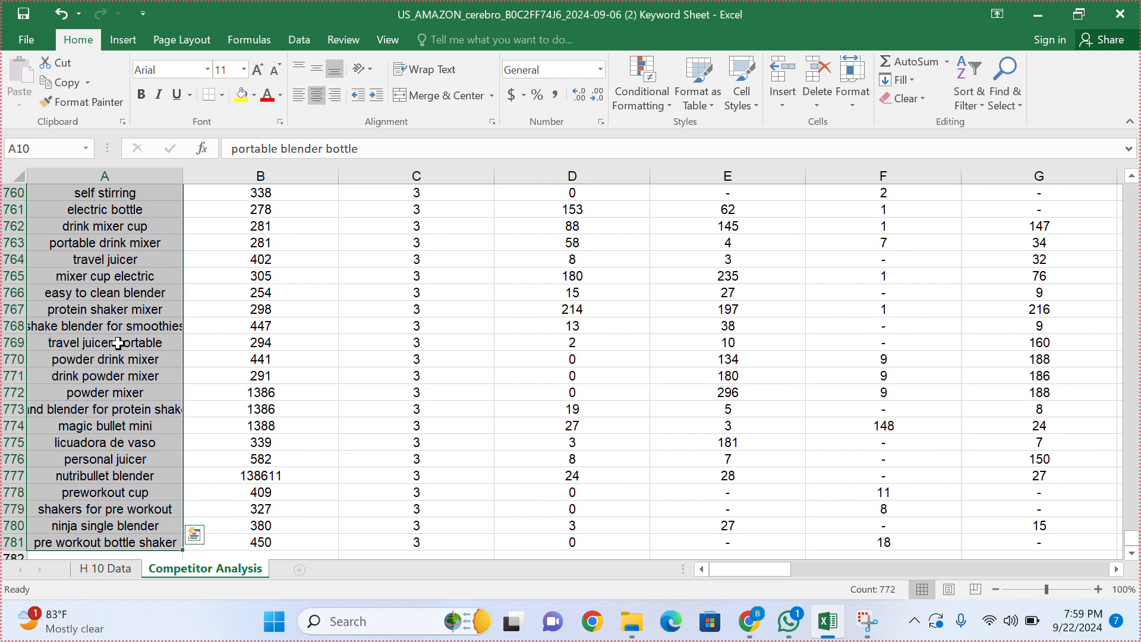
scroll(119, 343, up, 20)
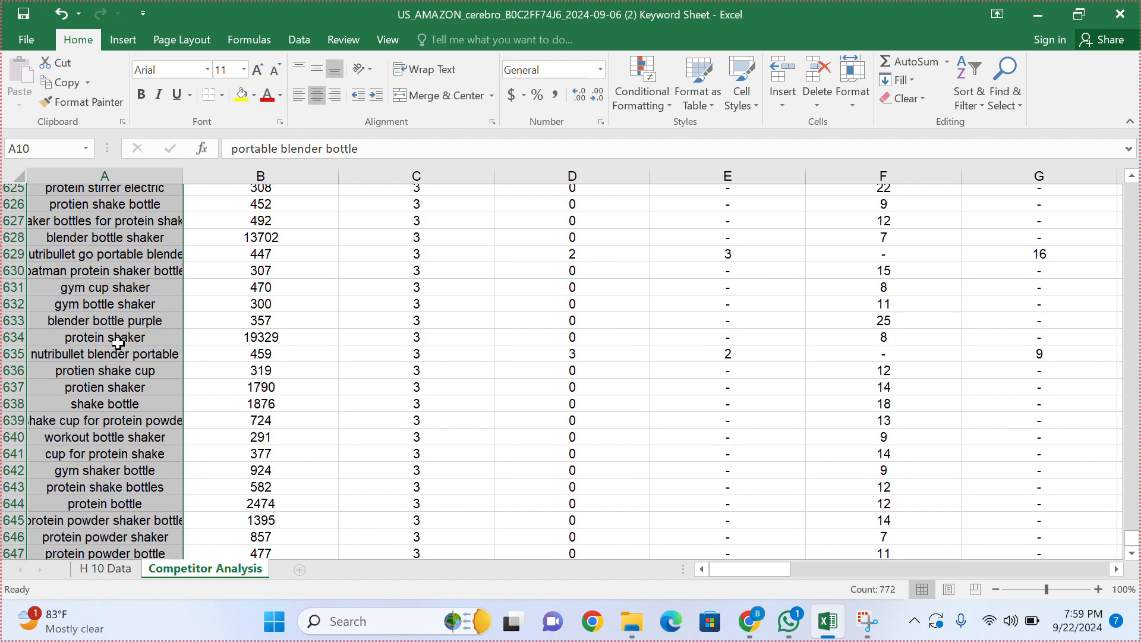
scroll(119, 343, up, 20)
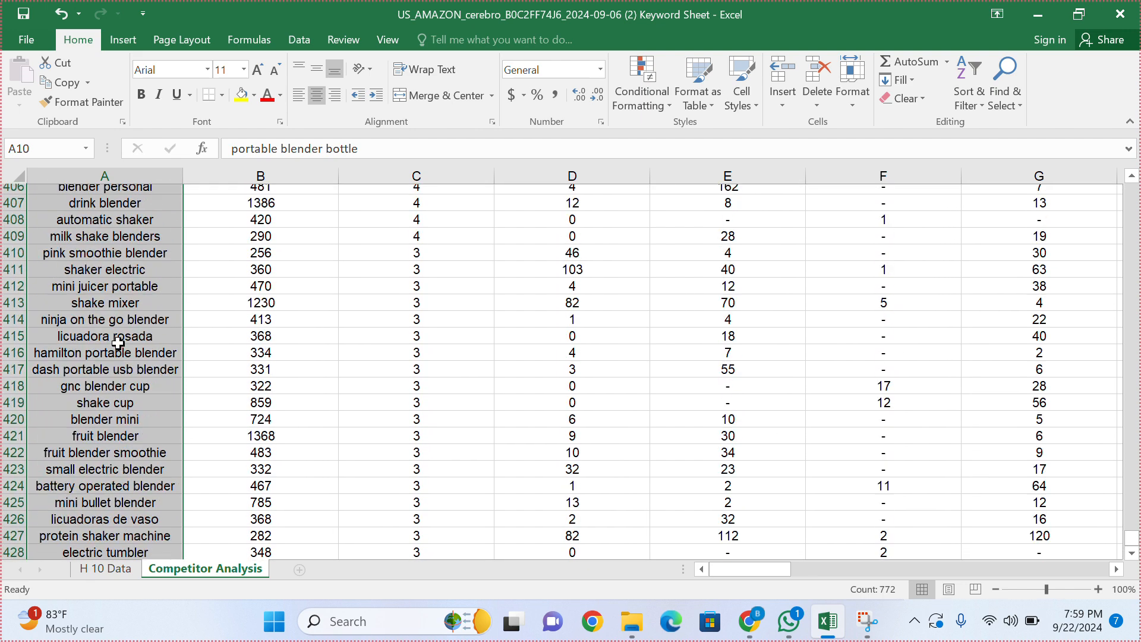
scroll(403, 377, up, 20)
scroll(402, 377, up, 20)
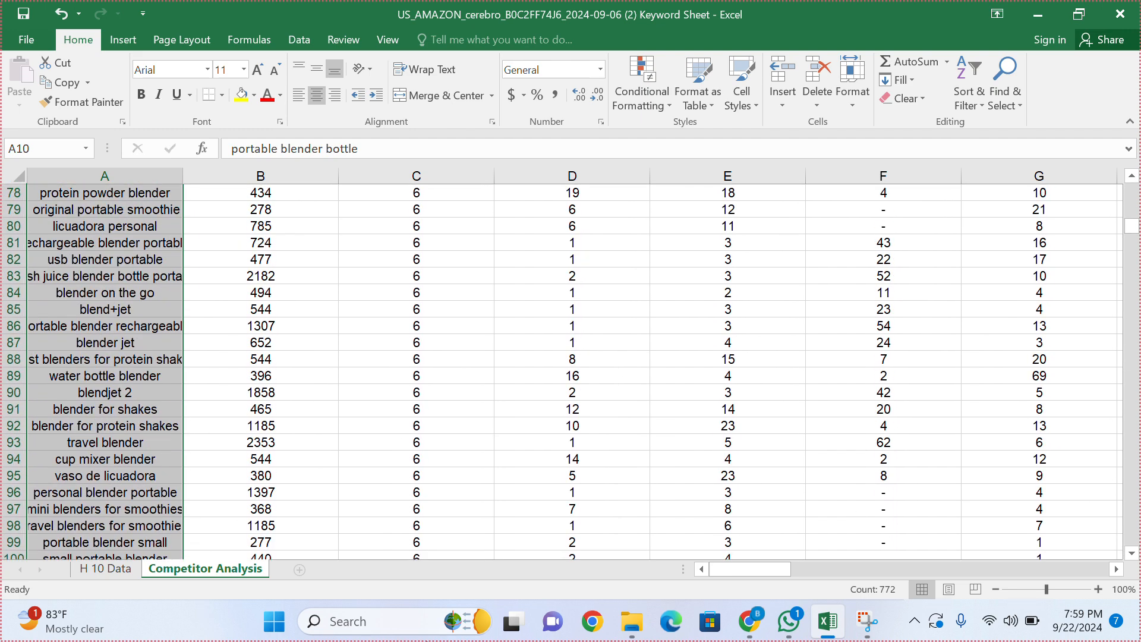
scroll(527, 270, up, 20)
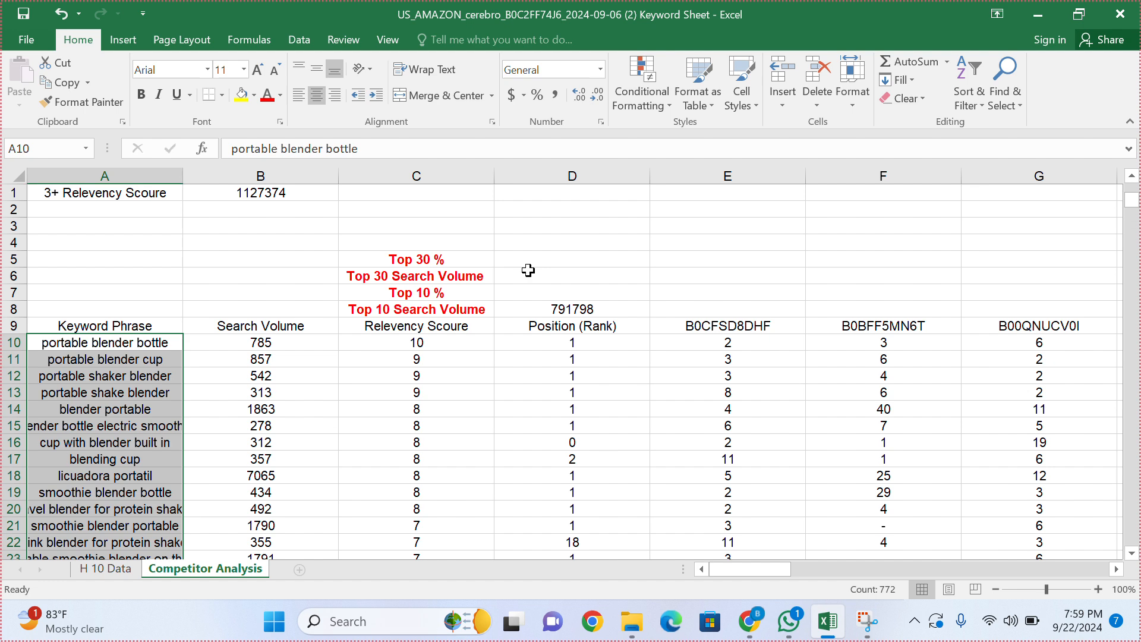
click(603, 308)
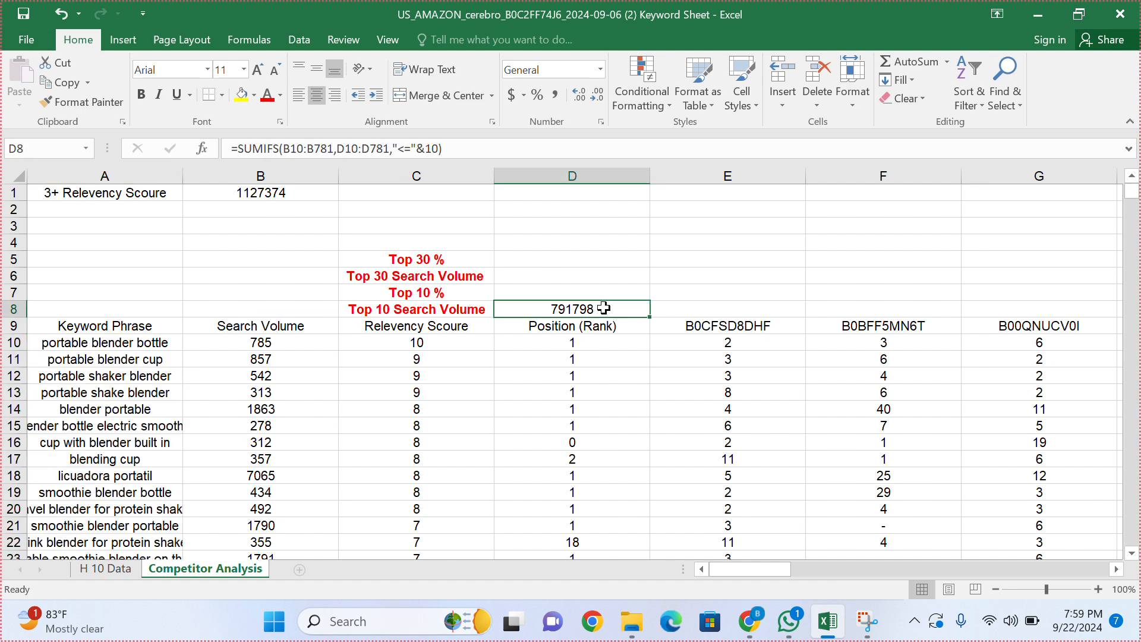
Step: Calculate the Top 10 % in cell D7 with =D8/B1 and format it as a percentage
click(576, 295)
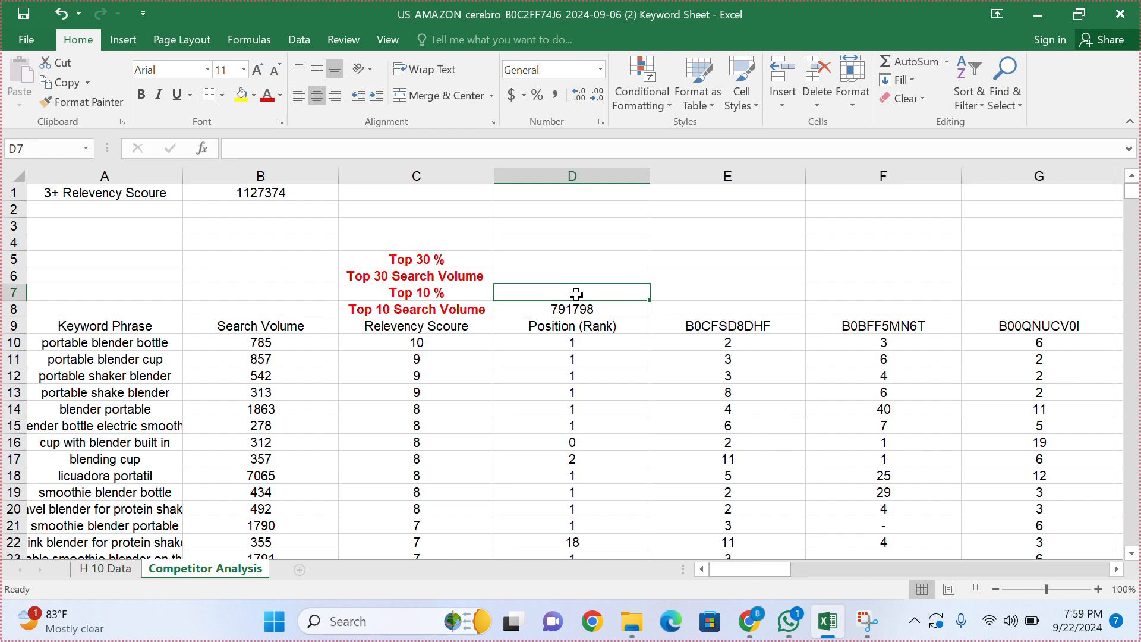
text(=)
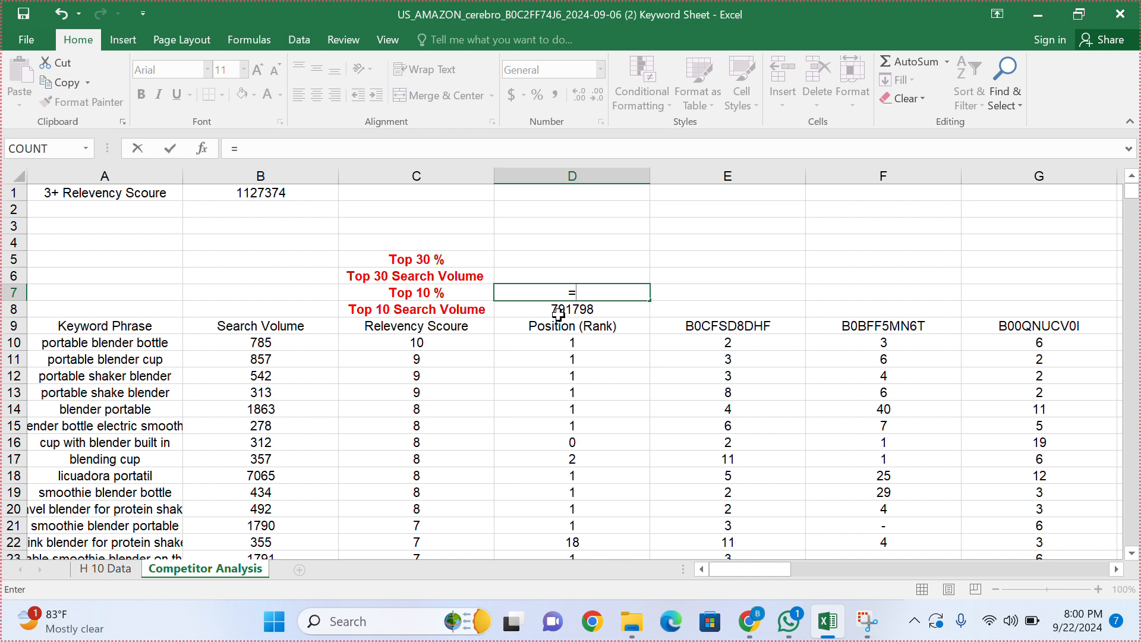
click(558, 314)
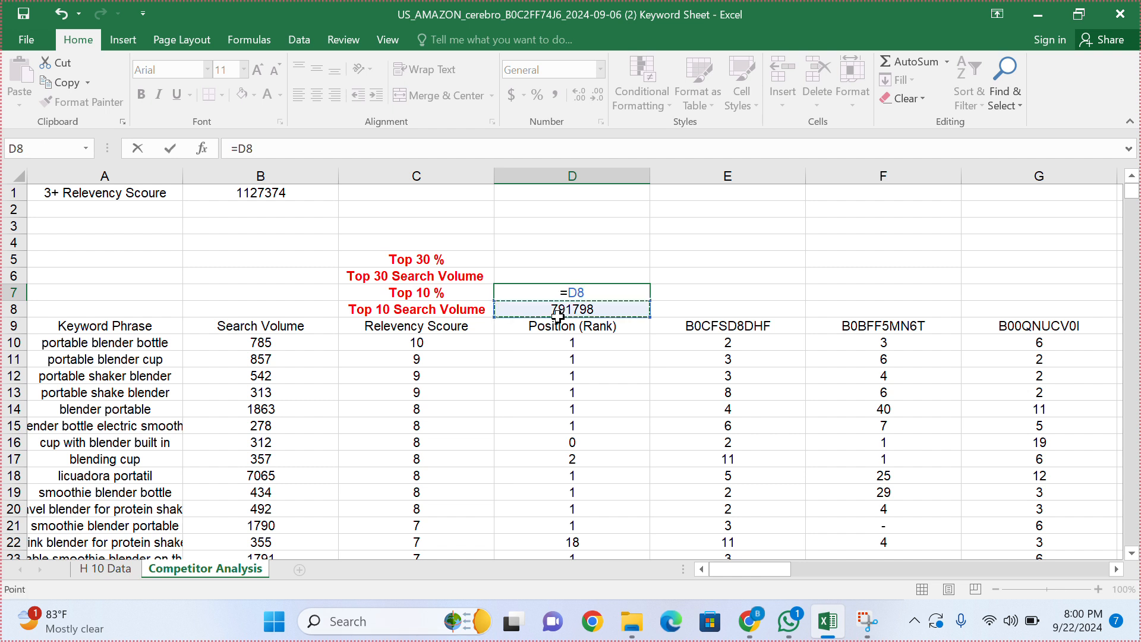
text(/)
click(287, 198)
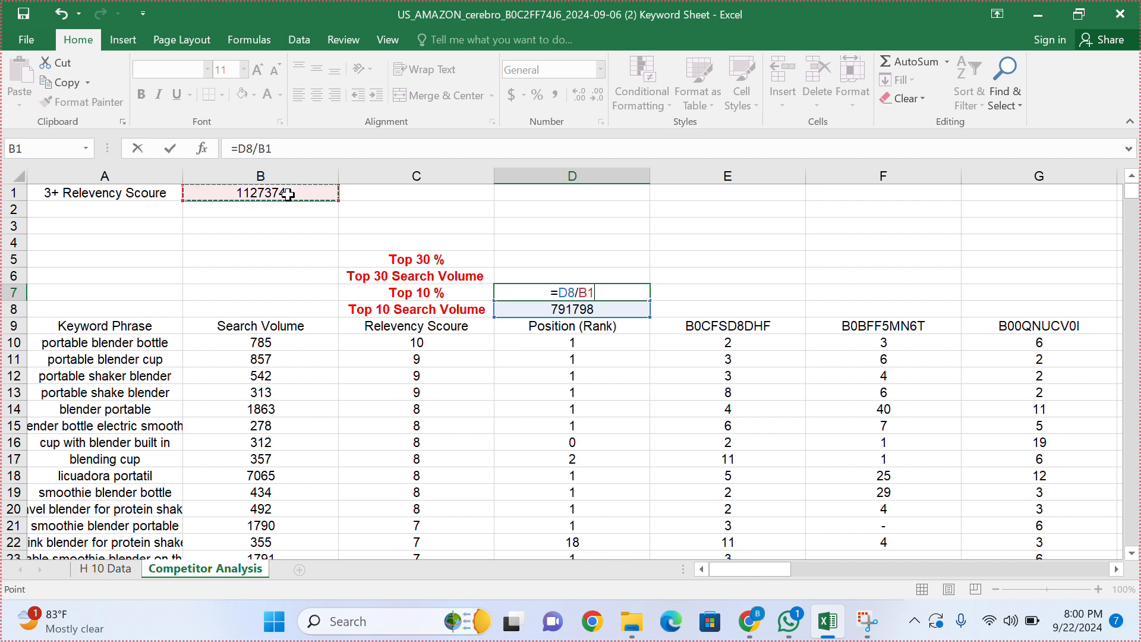
key(Return)
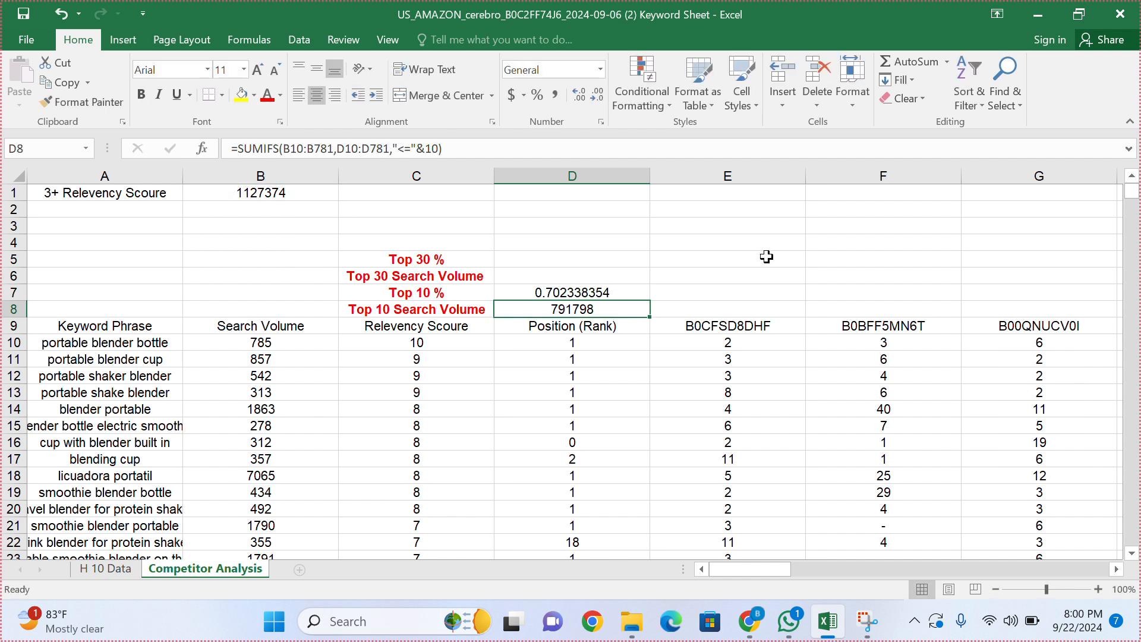
click(601, 291)
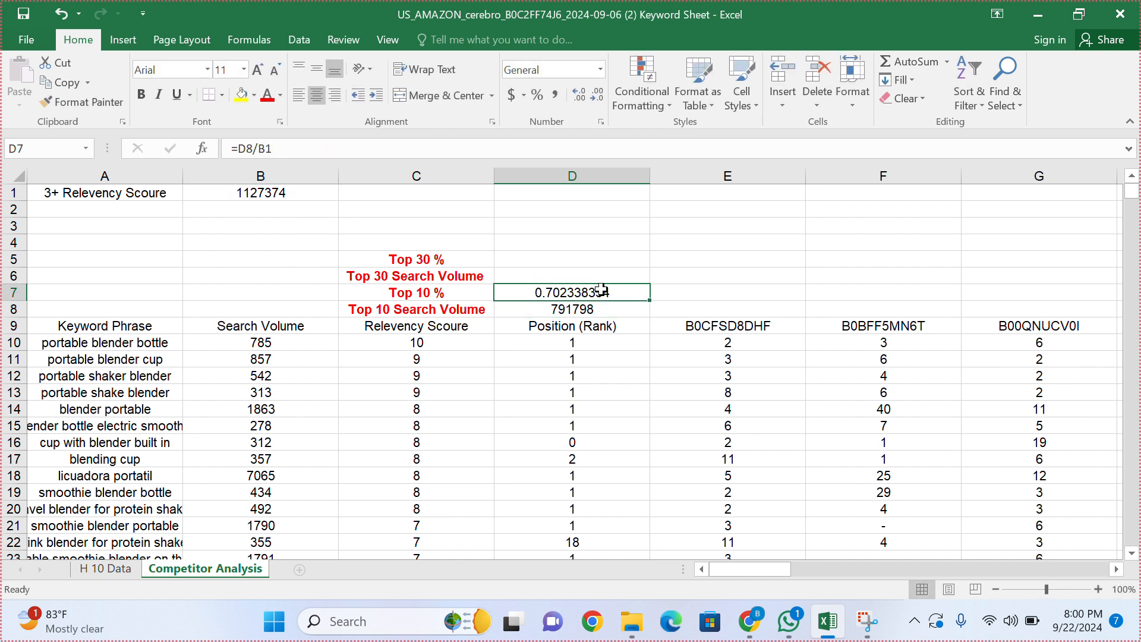
click(538, 95)
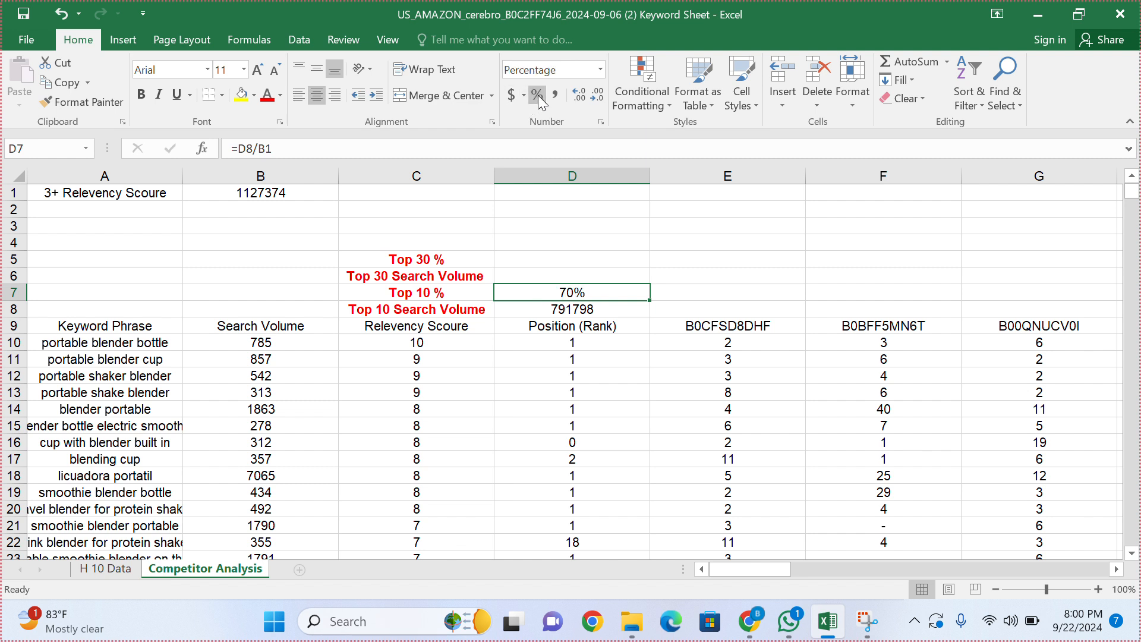
Step: Start the Top 30 Search Volume formula in cell D6
click(593, 370)
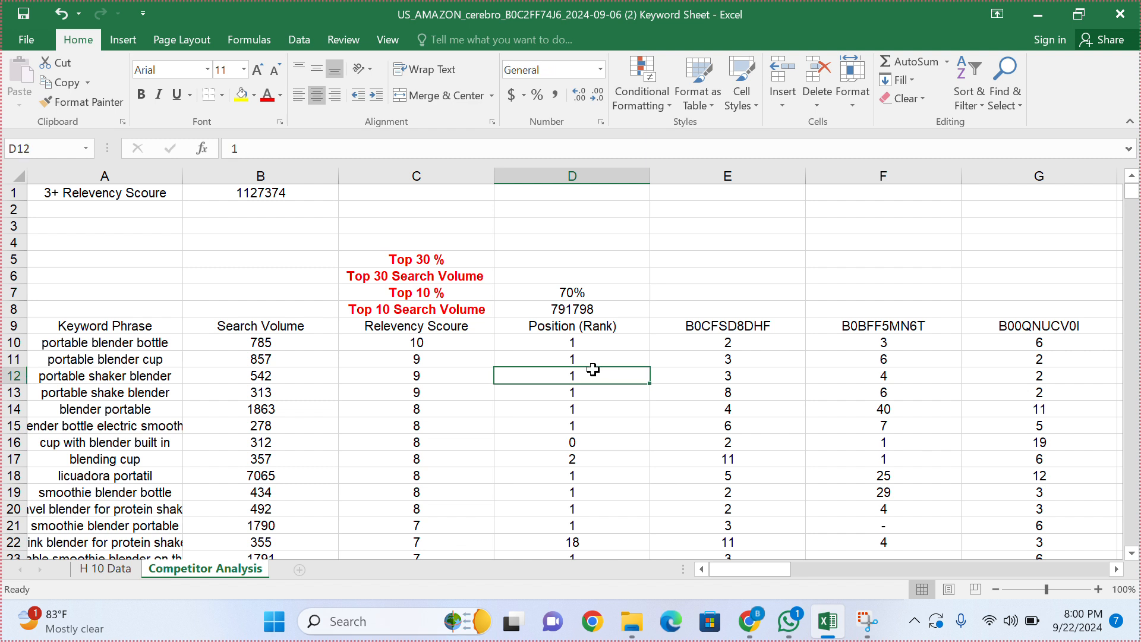
click(592, 327)
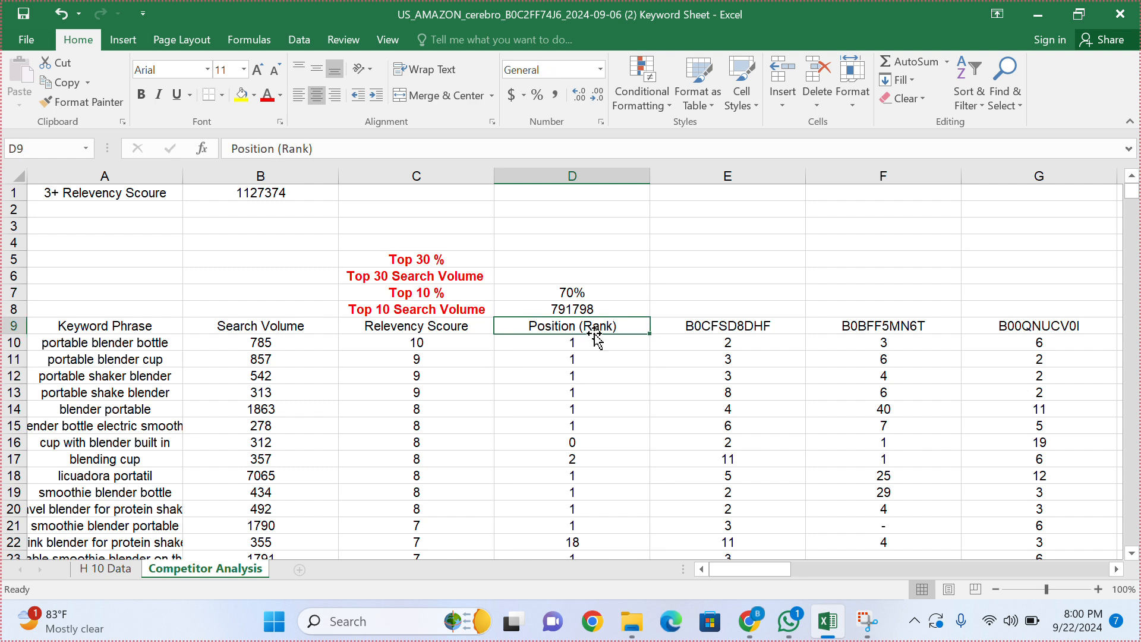
click(588, 294)
click(576, 274)
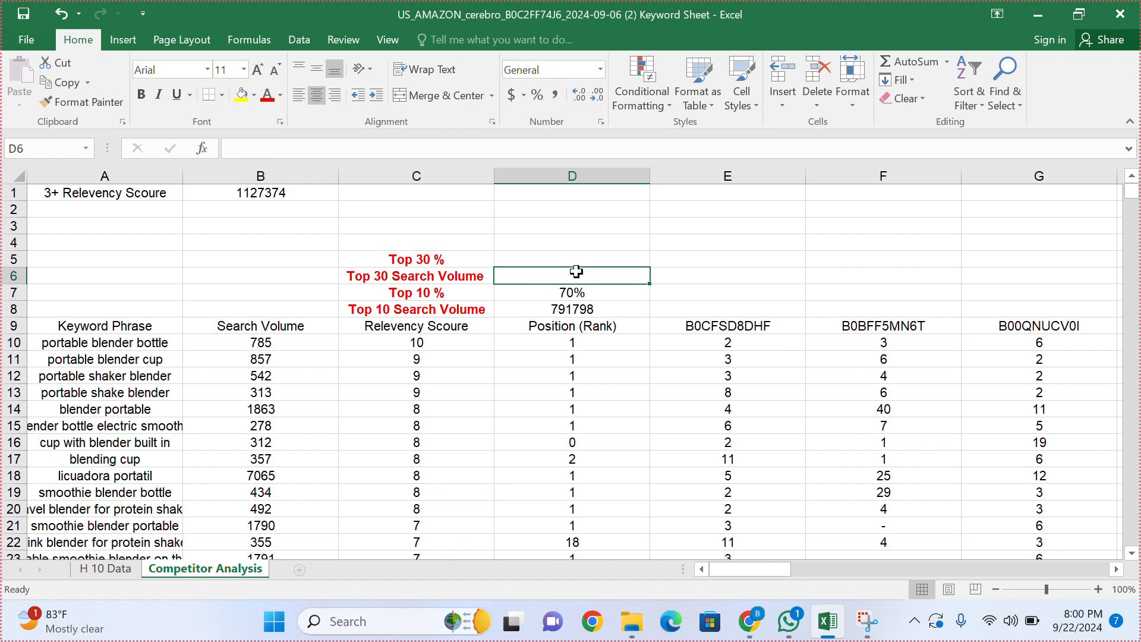
text(=)
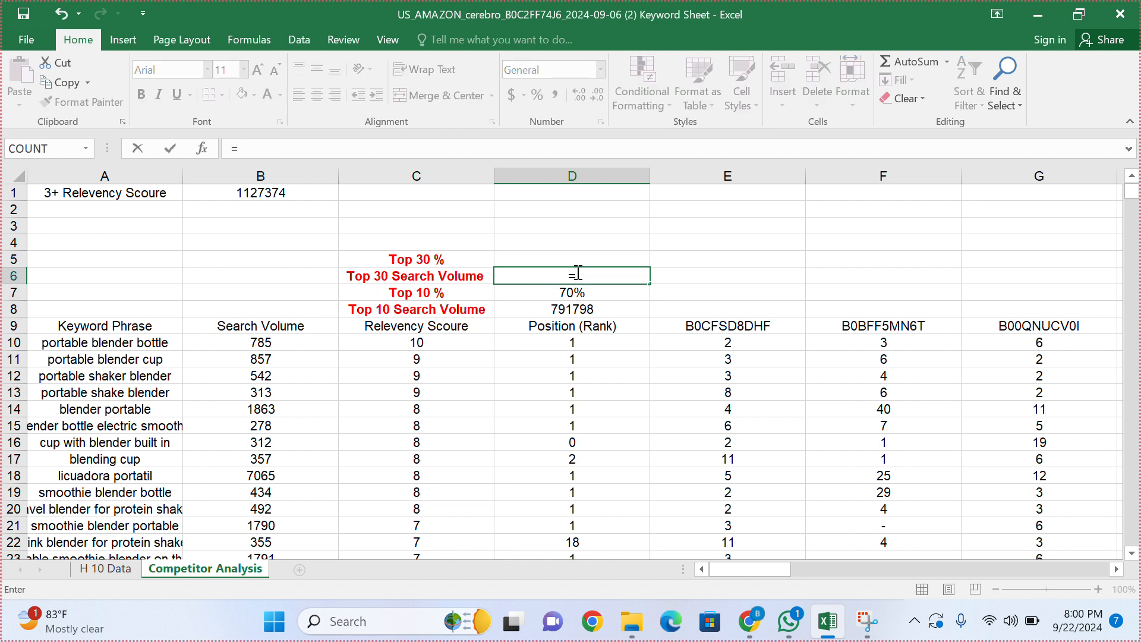
Step: Begin a SUMIFS formula in D6 for Top 30 Search Volume with the search volumes B10:B781 as sum range
text(sumif)
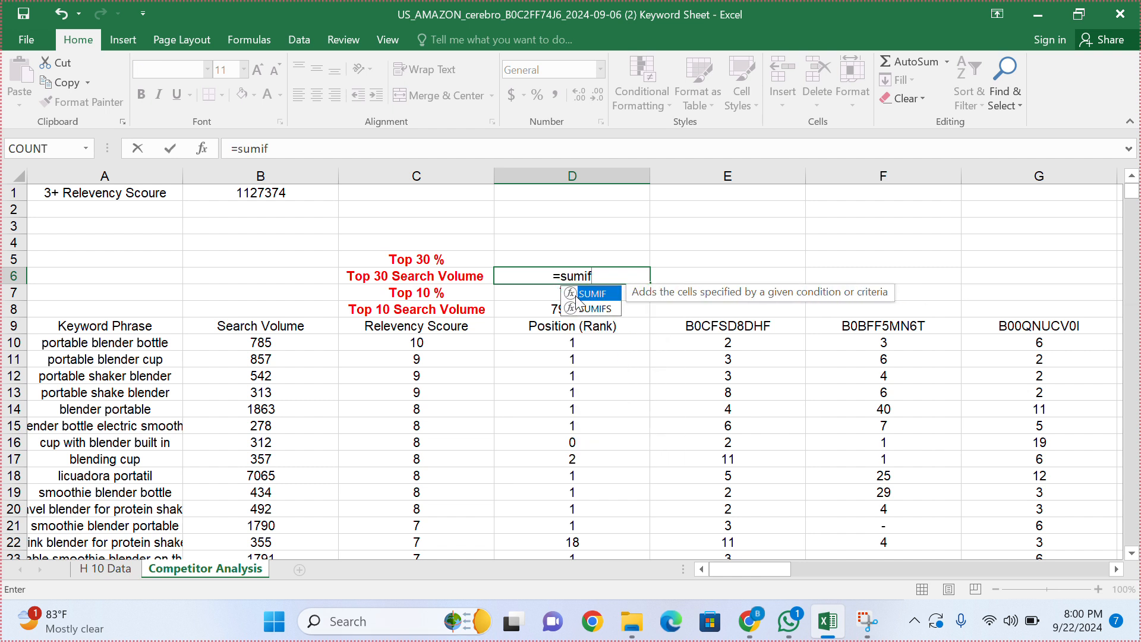
double_click(588, 308)
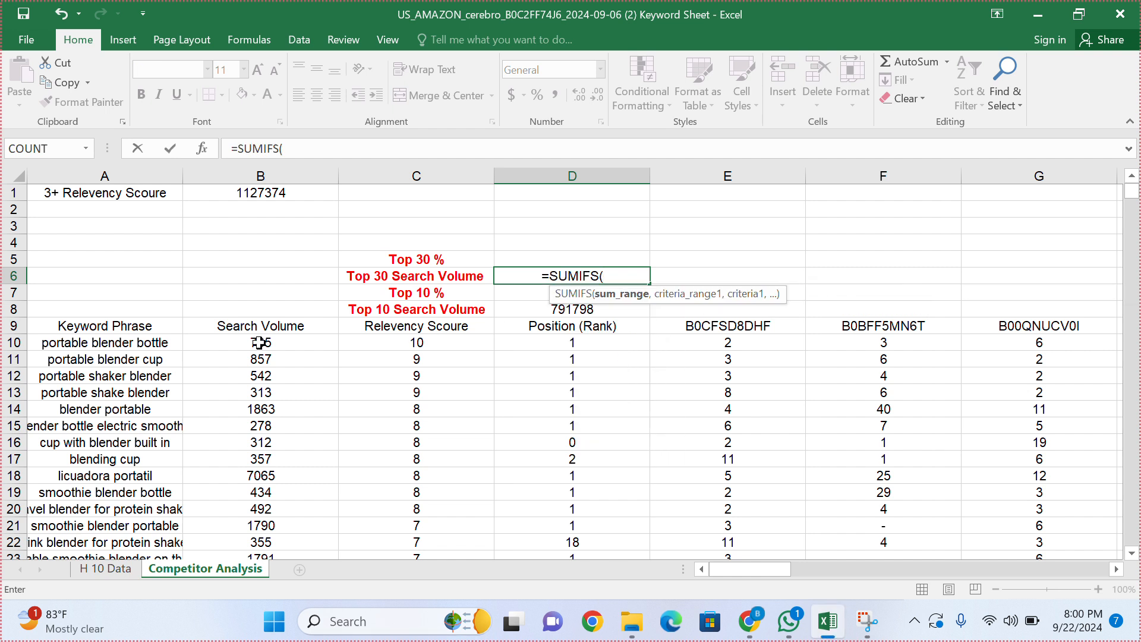
click(225, 345)
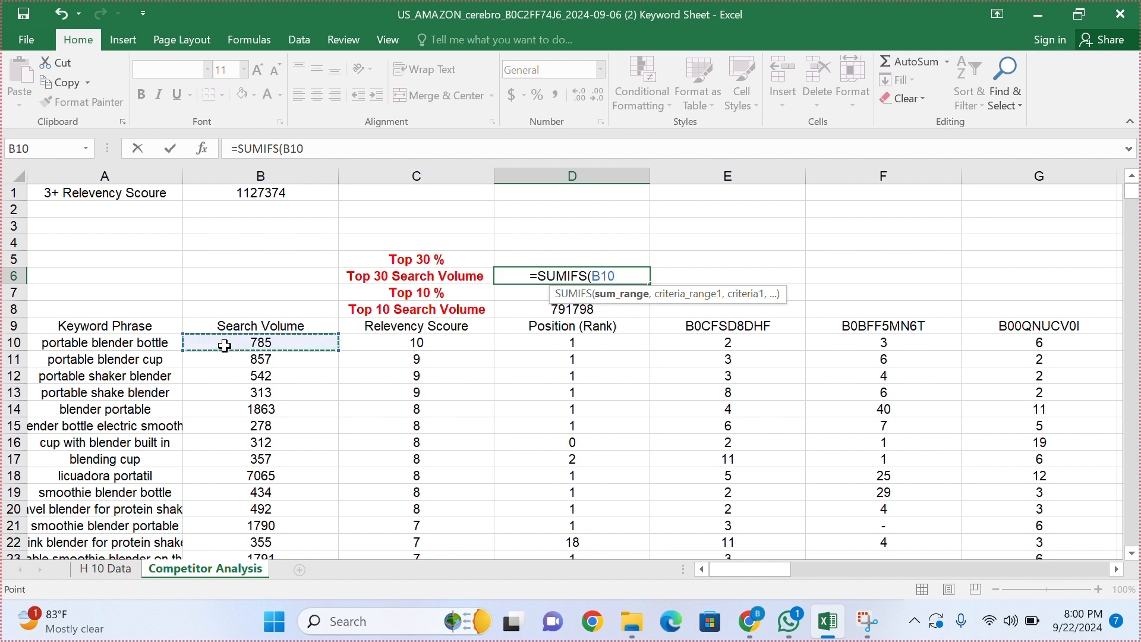
key(ctrl+shift+Down)
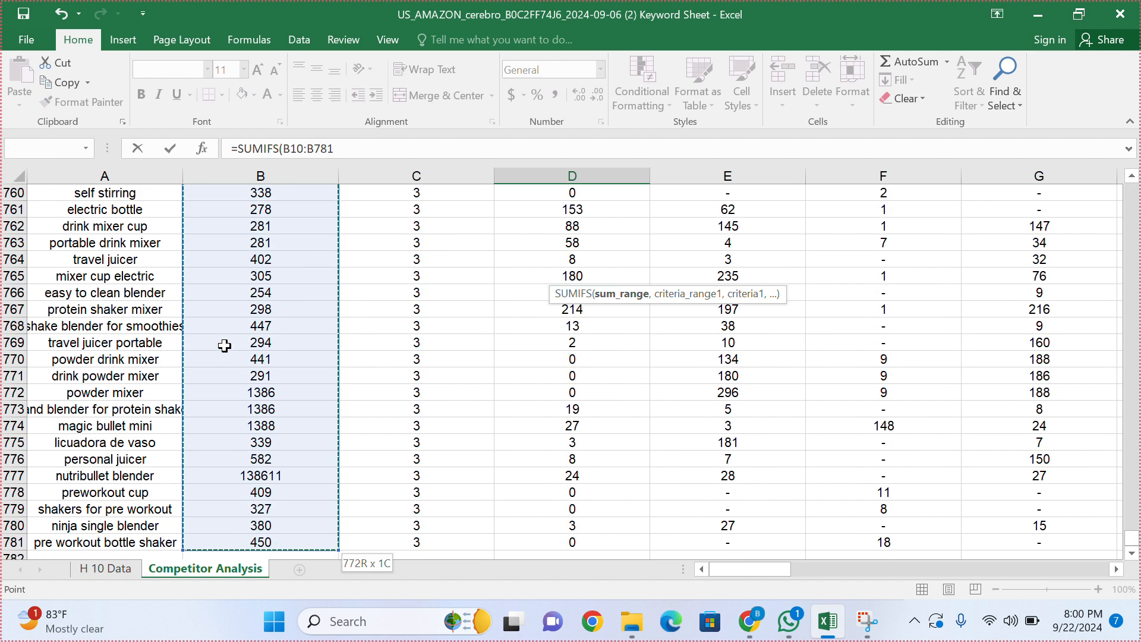
click(367, 149)
text(,)
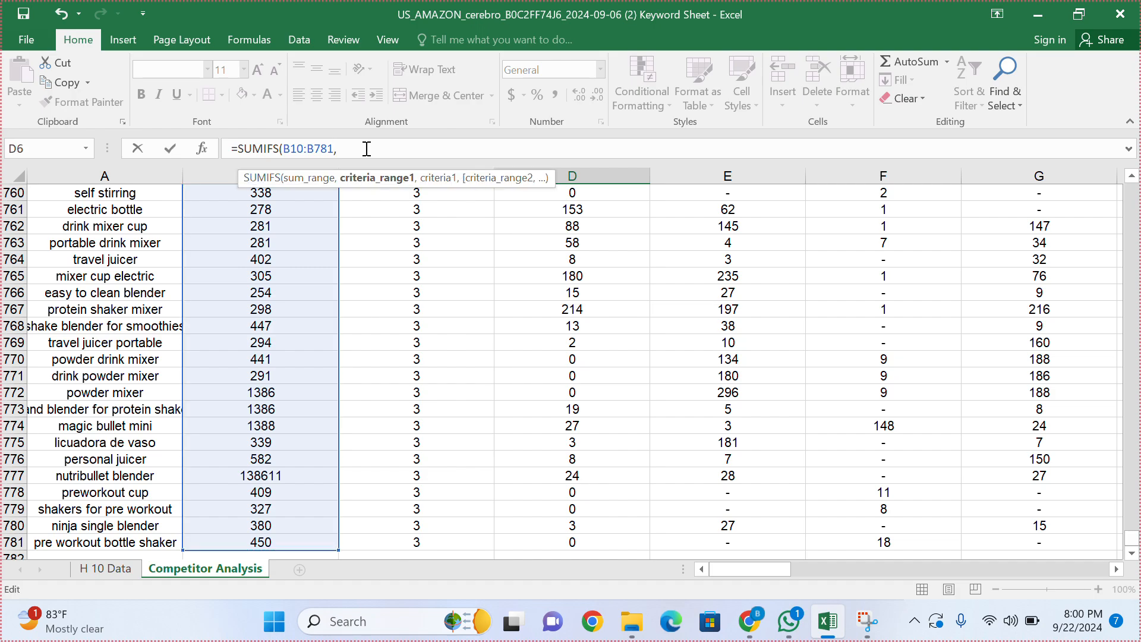
Step: Add the Position (Rank) values D10:D781 as the first criteria range of the D6 formula
scroll(463, 310, up, 20)
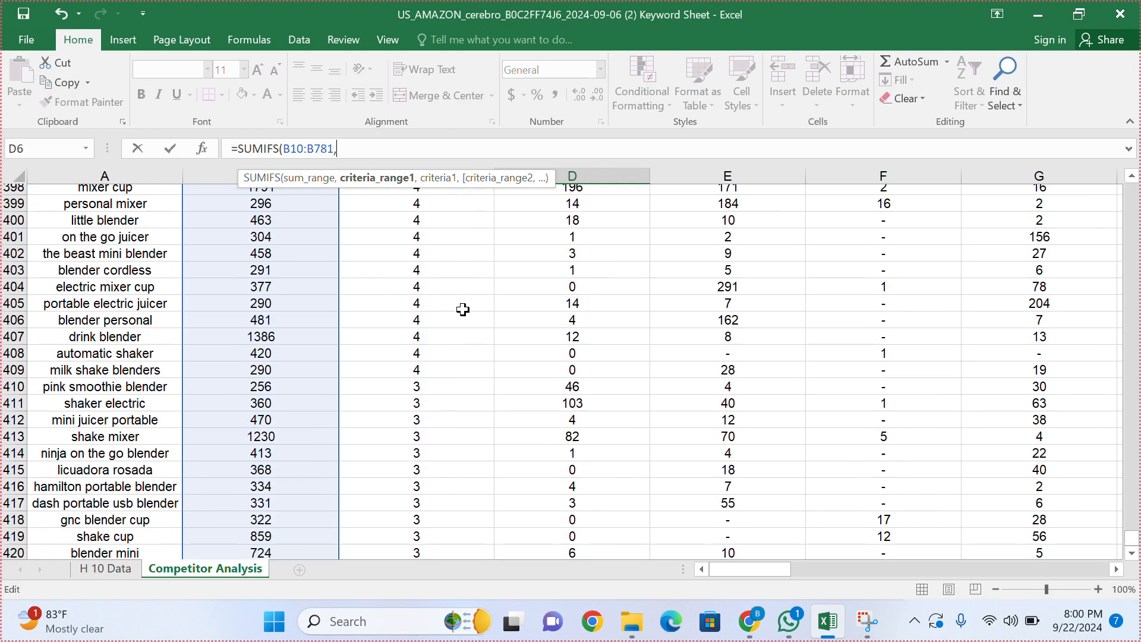
scroll(464, 310, up, 20)
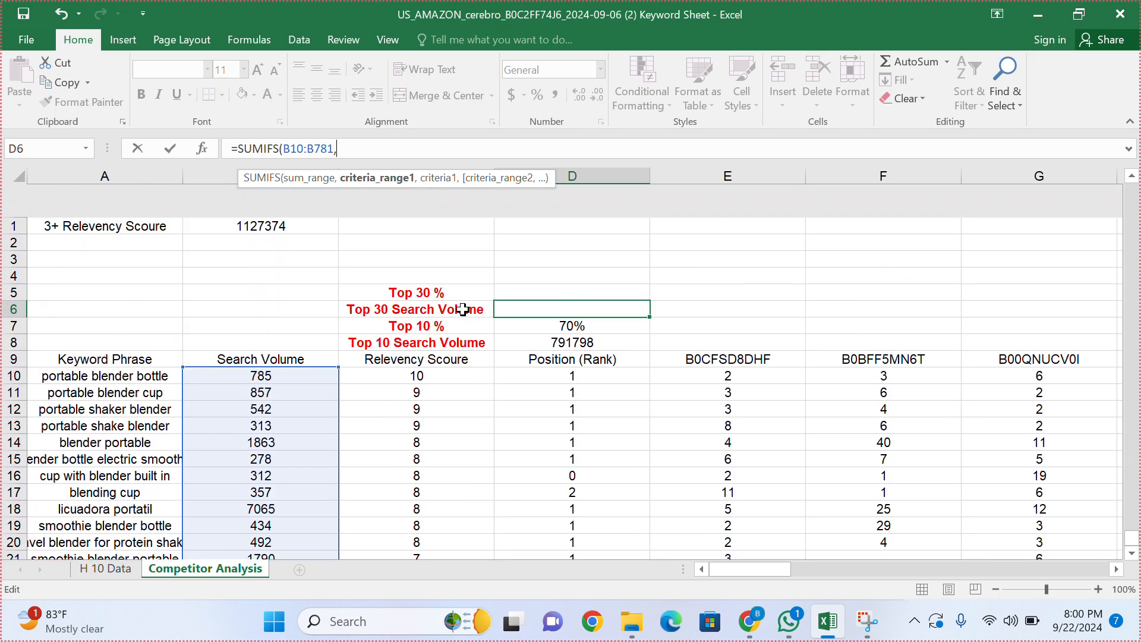
click(550, 339)
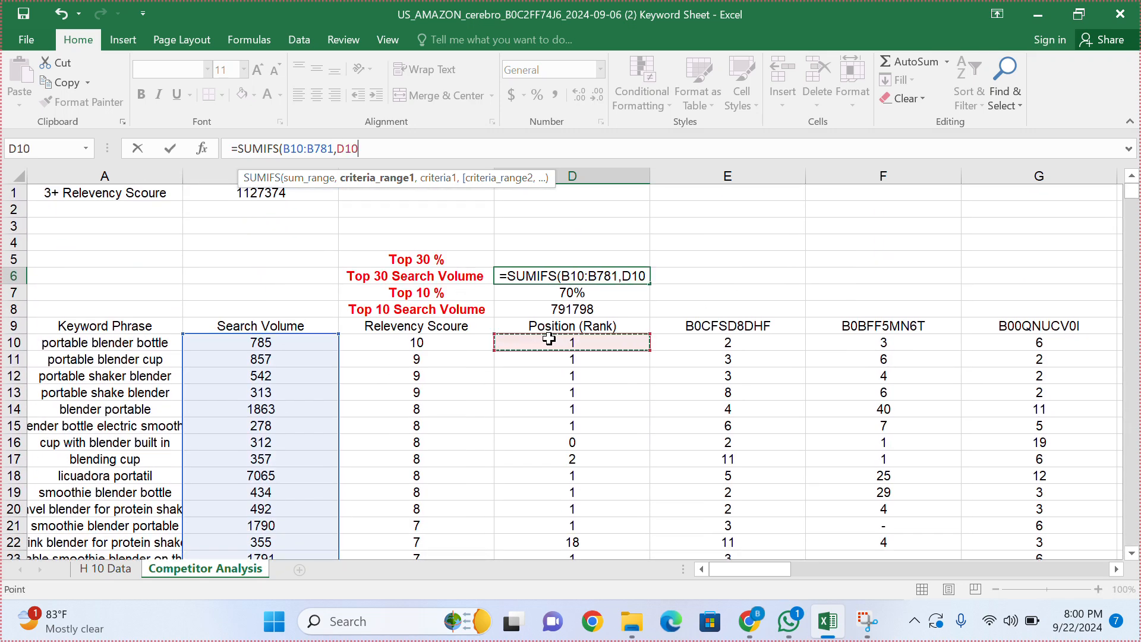
key(ctrl+shift+Down)
scroll(550, 339, up, 20)
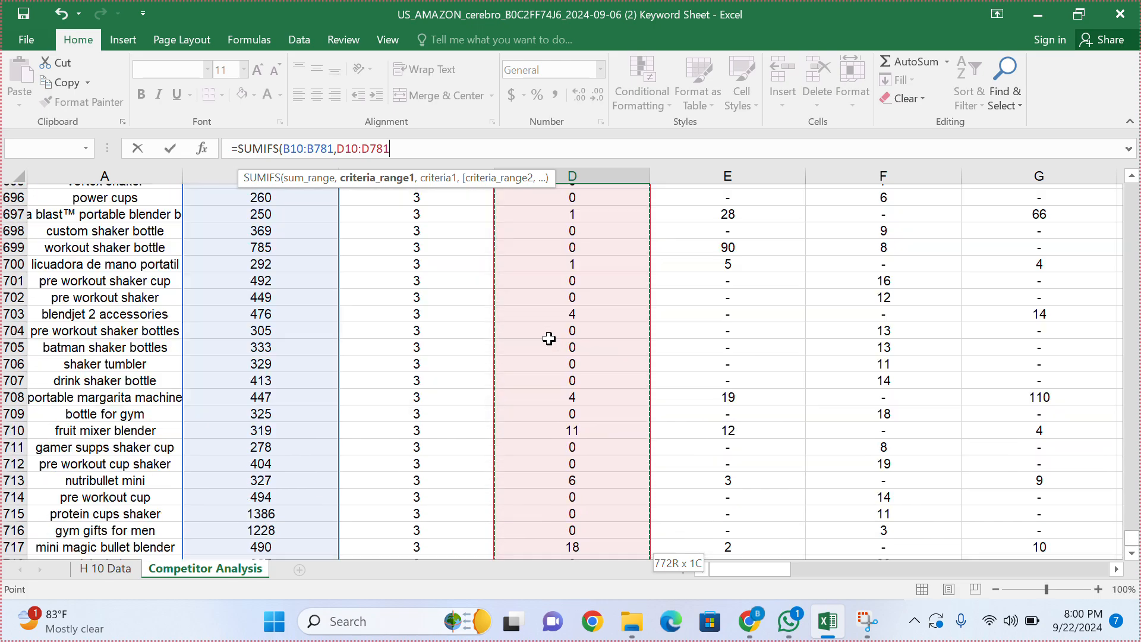
scroll(549, 338, up, 20)
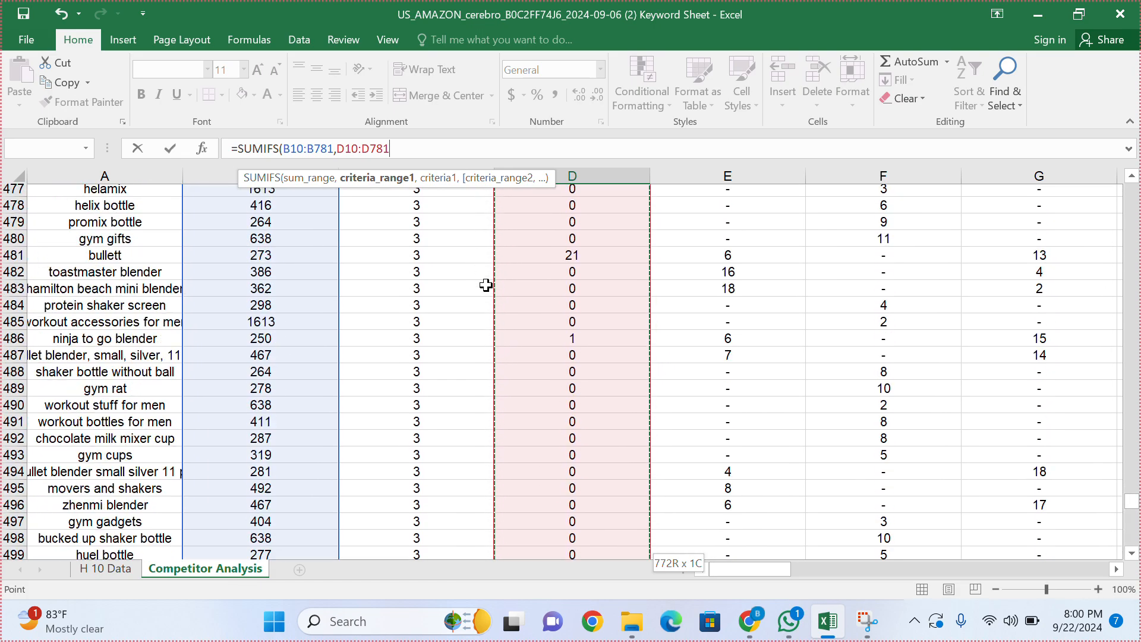
scroll(486, 285, up, 20)
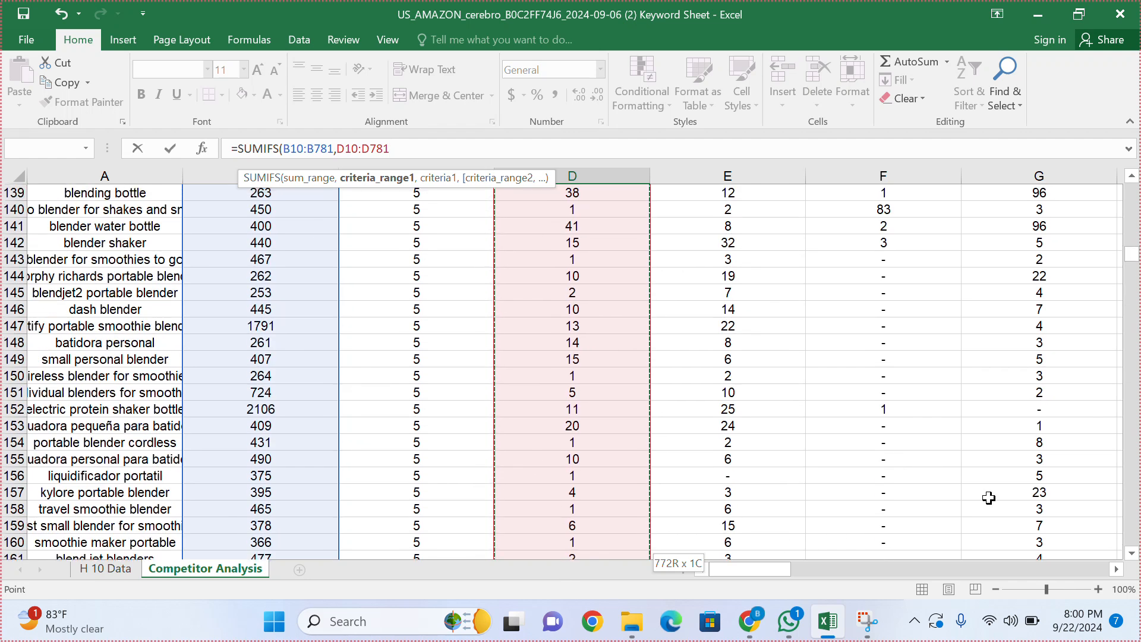
drag(1132, 254, 1132, 185)
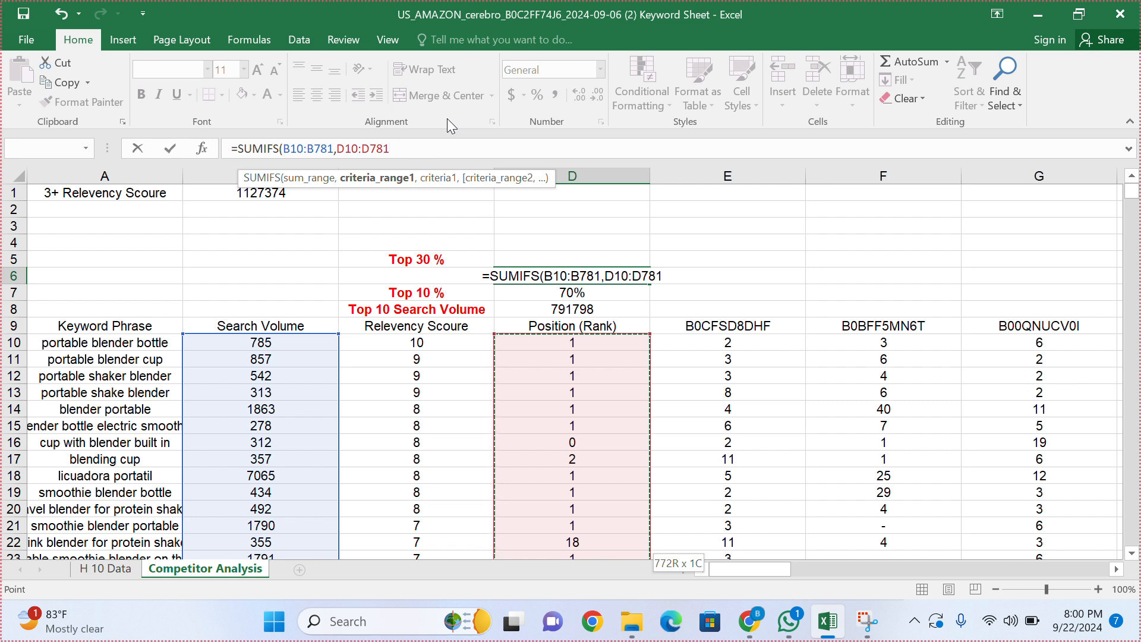
Step: Complete the D6 formula with the criterion "<="&30 so it reads =SUMIFS(B10:B781,D10:D781,"<="&30)
text(,"<=)
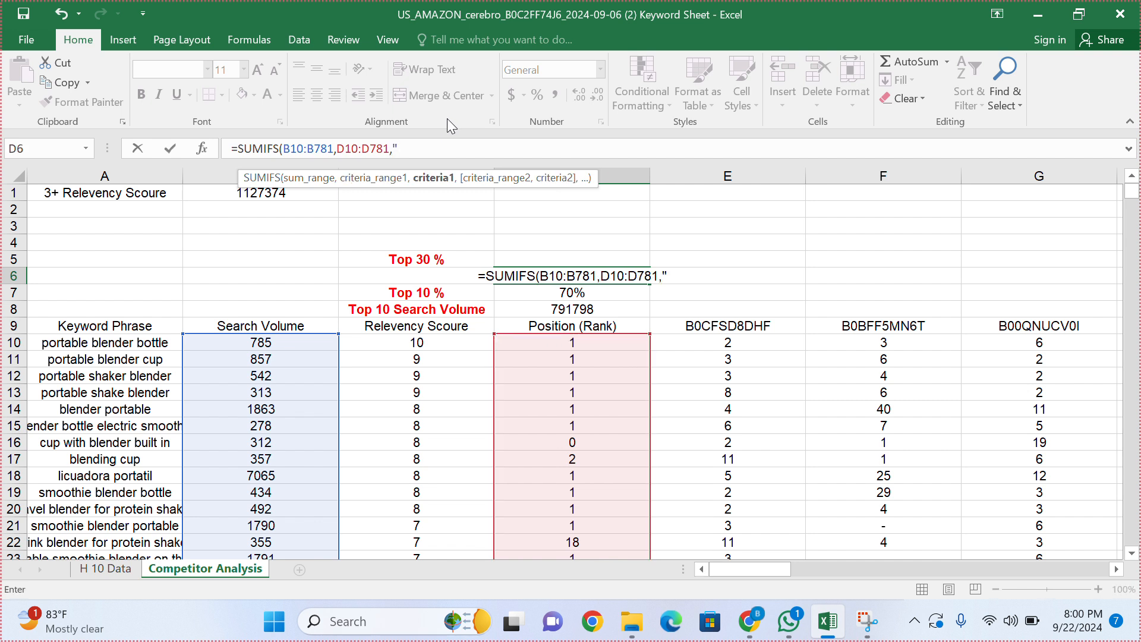
text(")
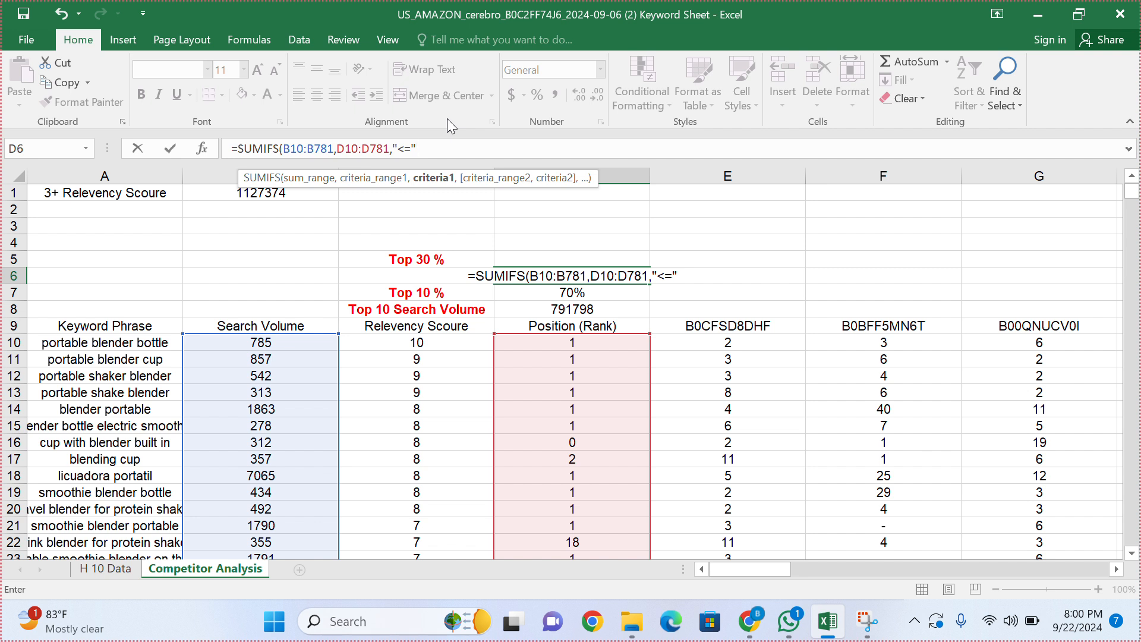
text(&30)
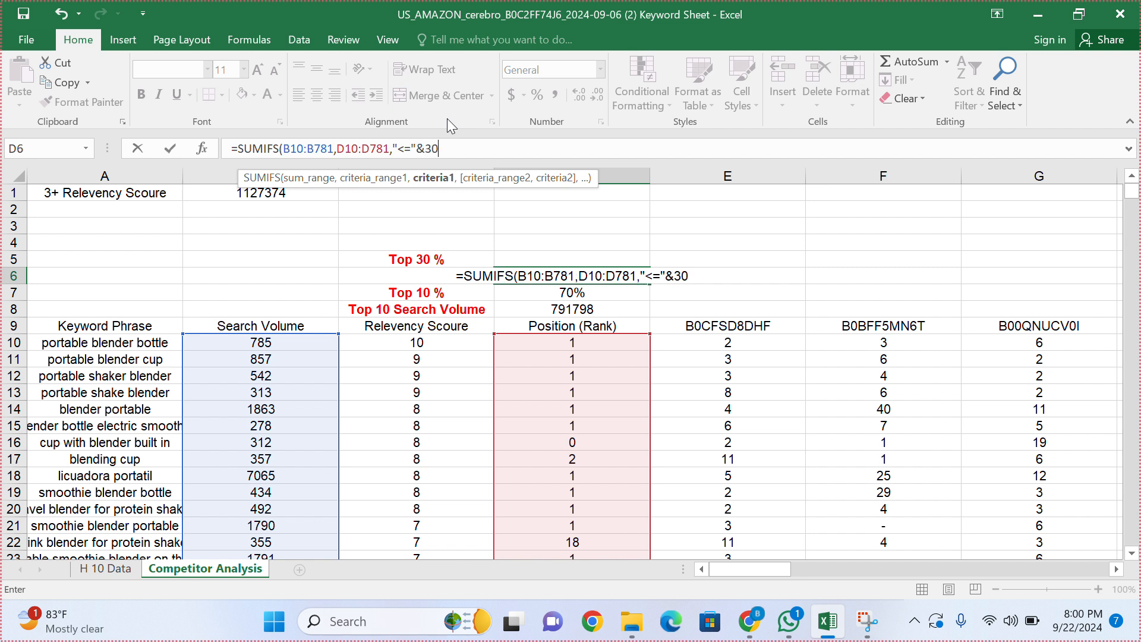
text())
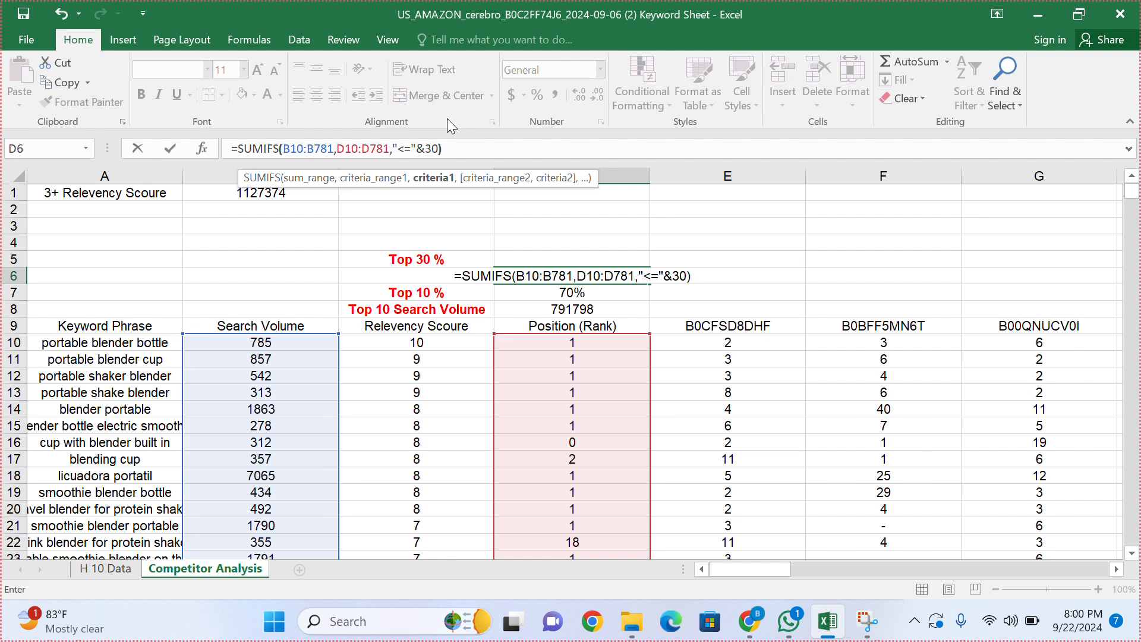
key(Return)
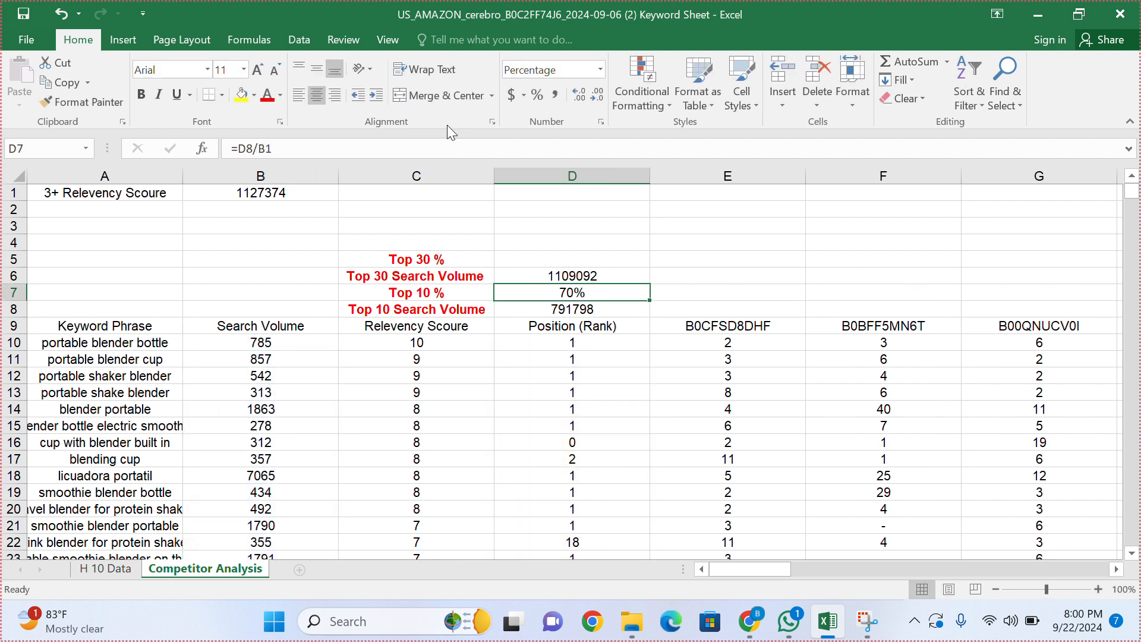
click(553, 276)
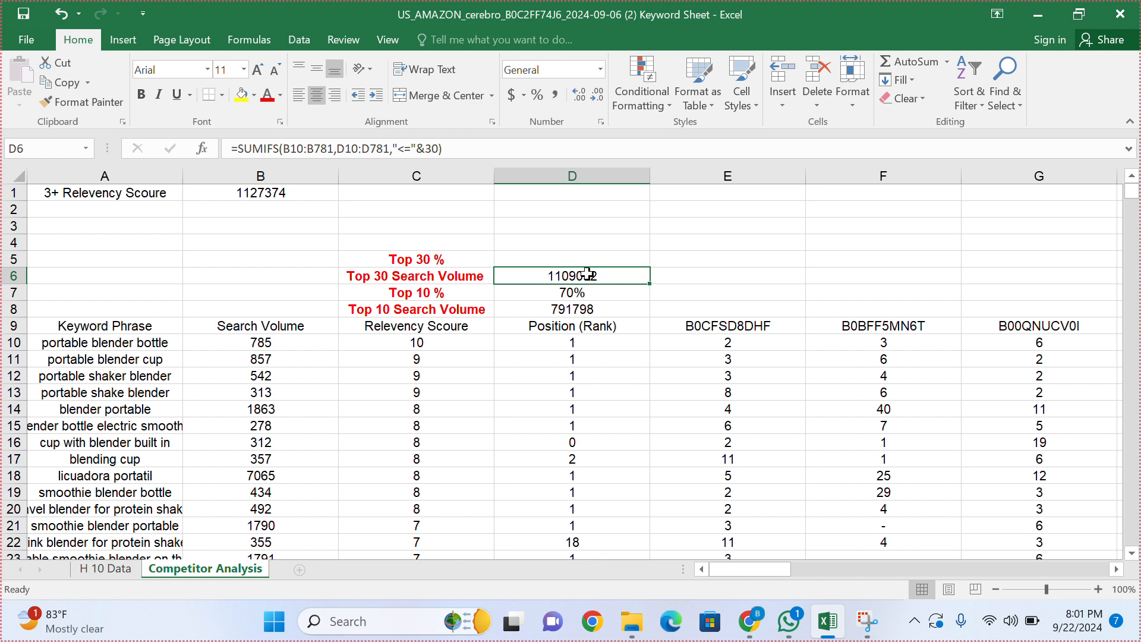
Step: Enter the Top 30 % formula =D6/B1 in D5
click(561, 260)
text(=)
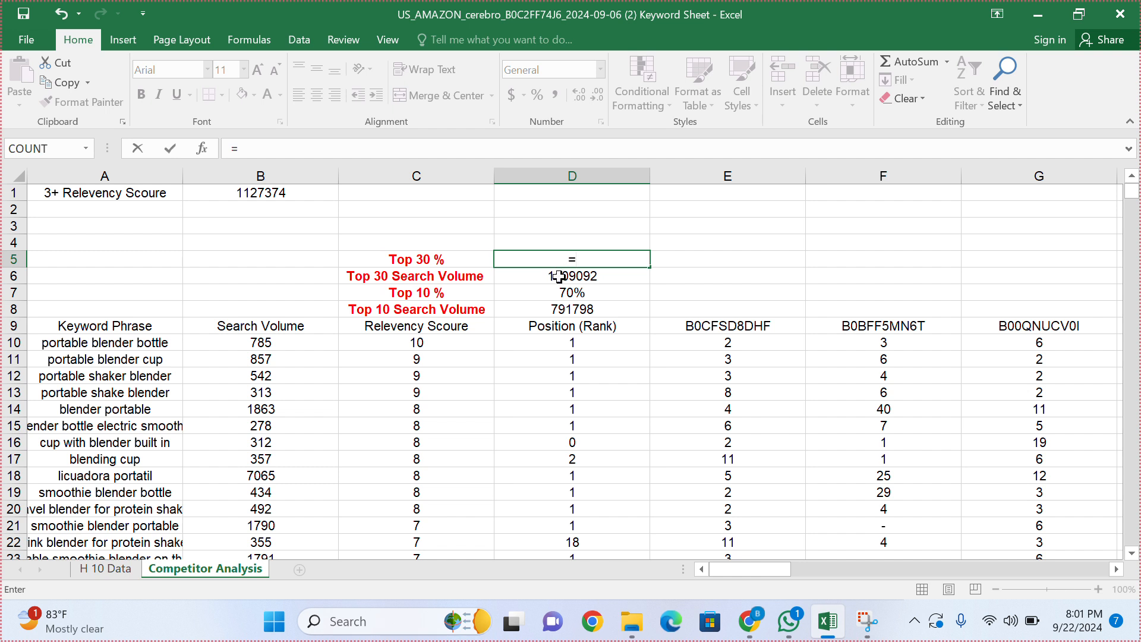
click(559, 277)
text(/)
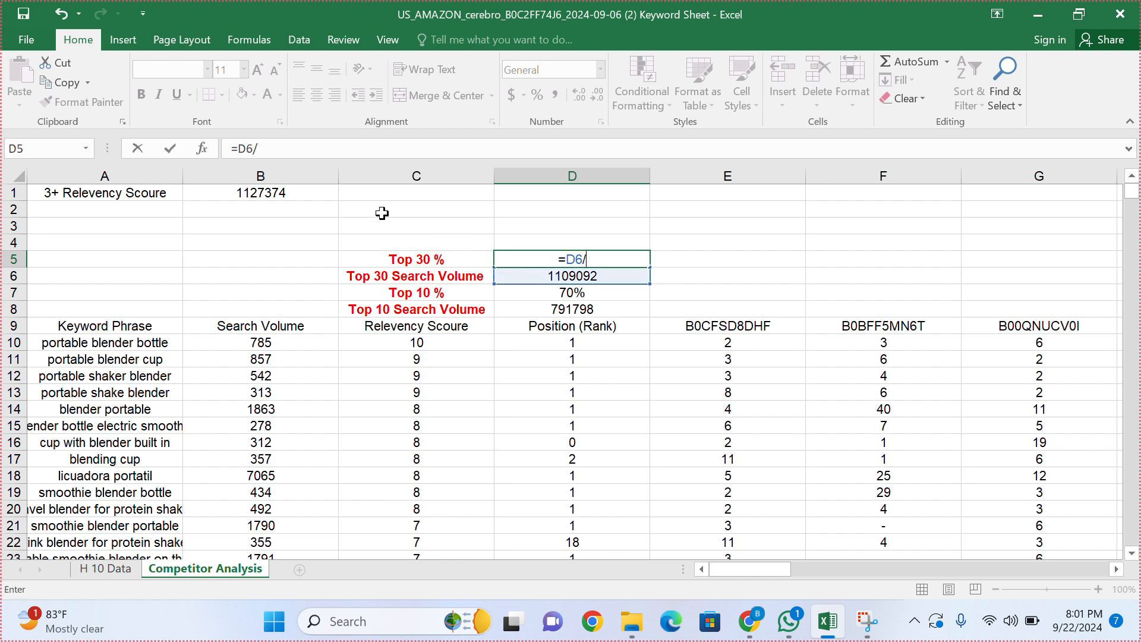
click(286, 196)
key(Return)
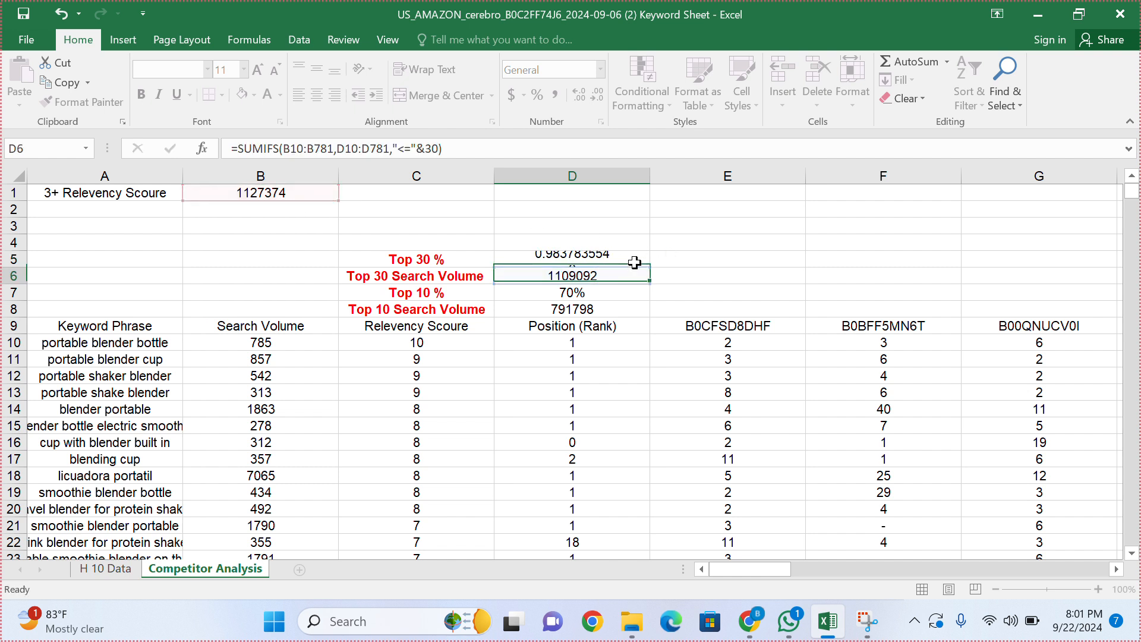
Step: Format the Top 30 % result in D5 as a percentage
click(586, 258)
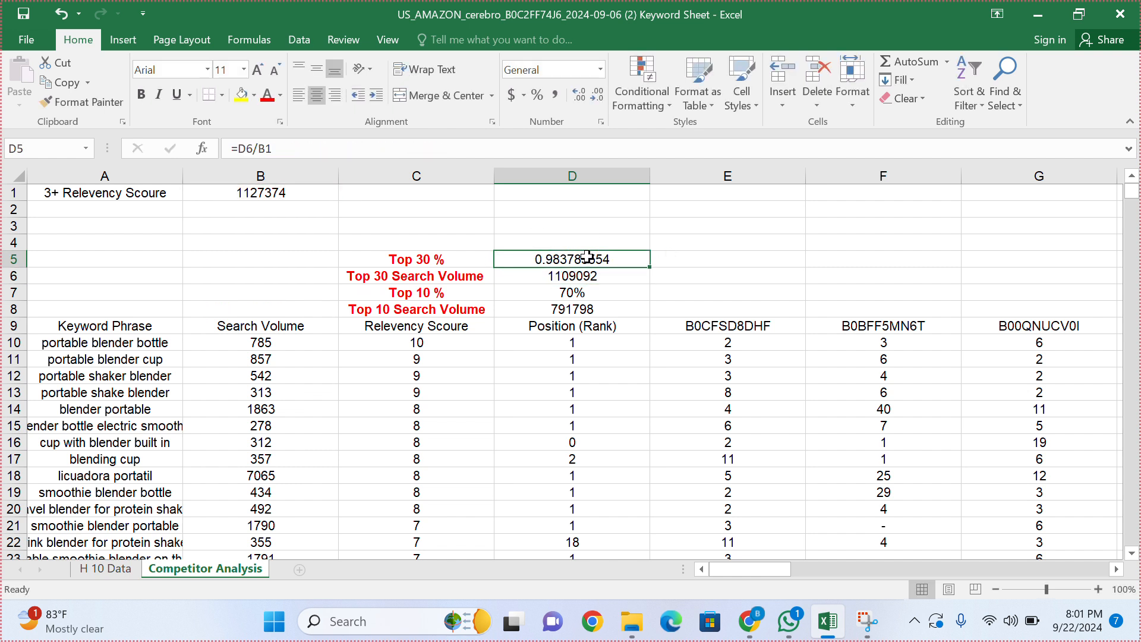
click(538, 95)
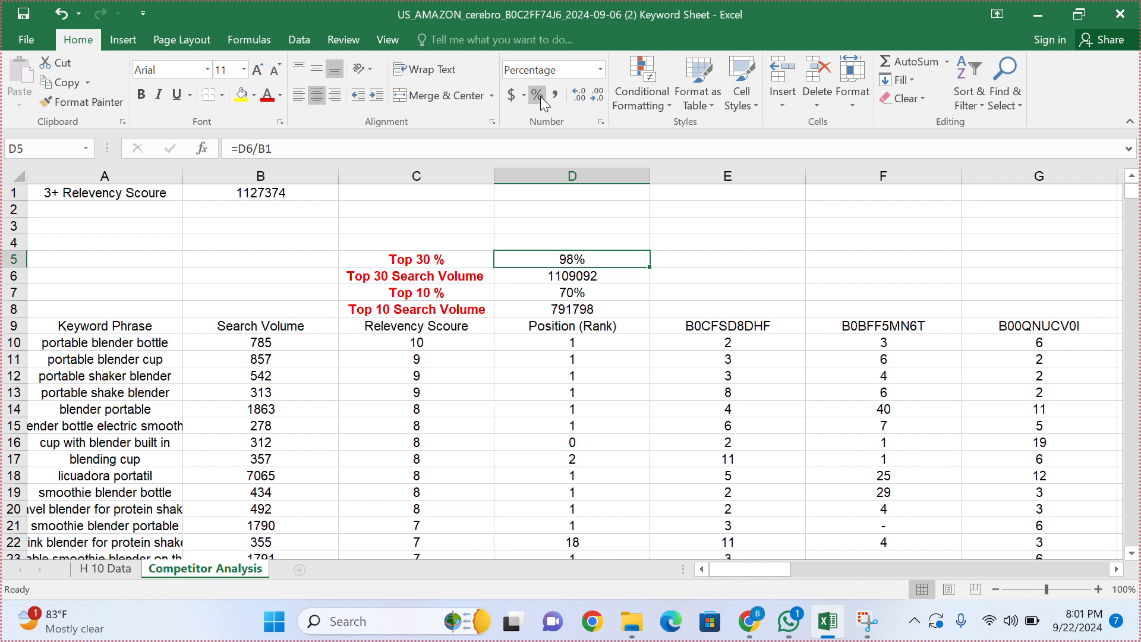
click(666, 271)
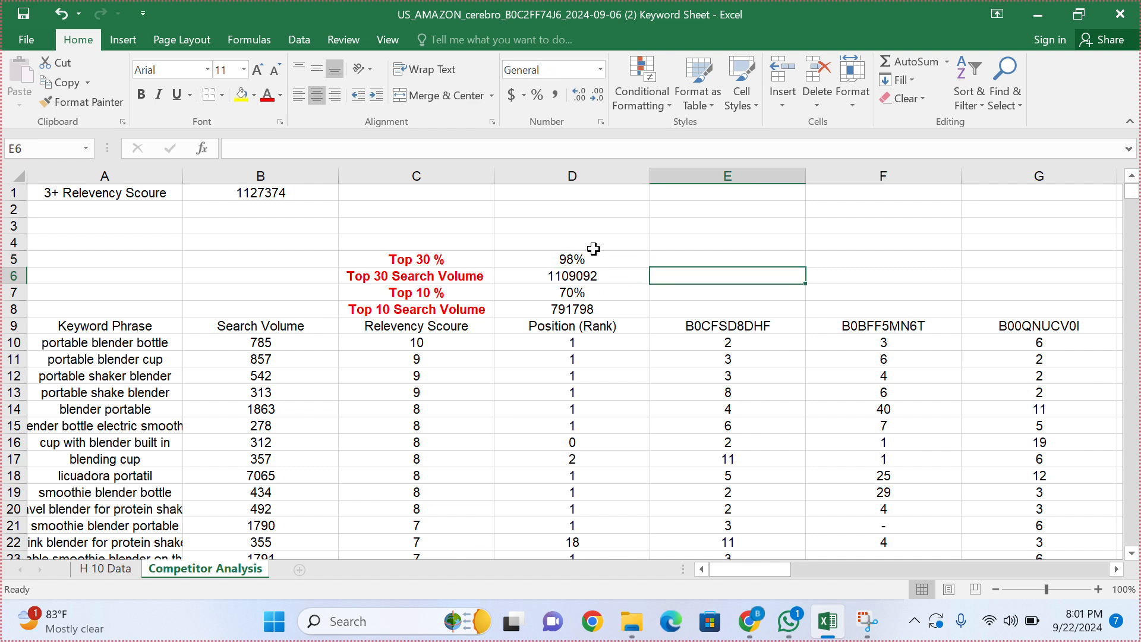
Step: Try to fill the D5:D8 formulas across columns E and F and undo the fill
drag(590, 261, 1015, 327)
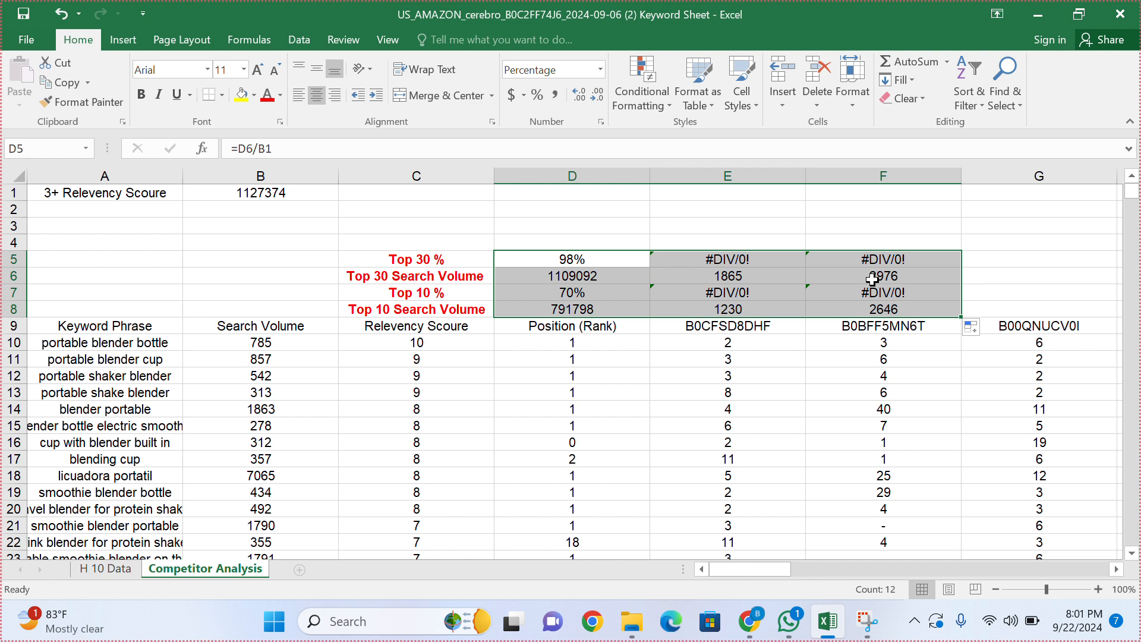
key(ctrl+z)
click(820, 289)
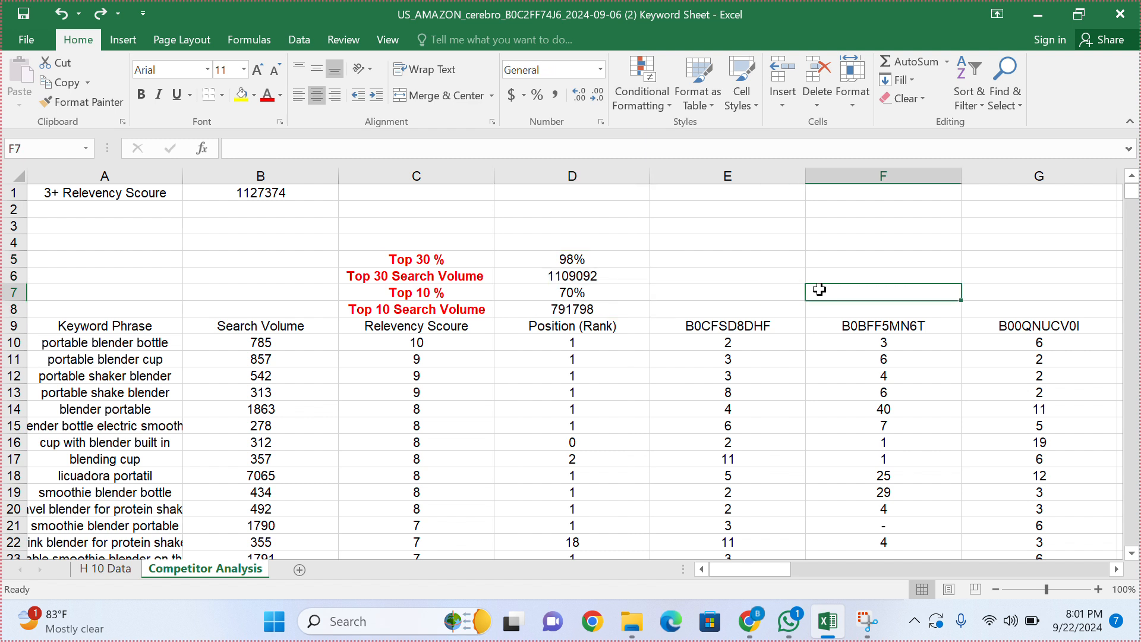
Step: Fill the D5:D8 formulas into column E and compare the ranges referenced by the formulas in D8 and E8
click(625, 310)
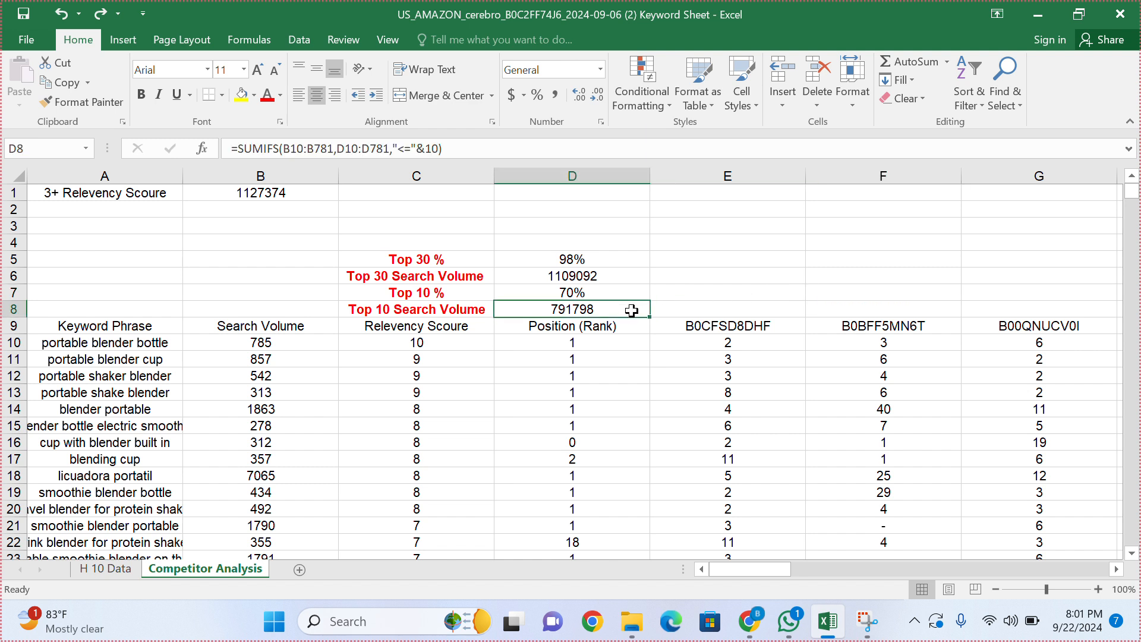
drag(617, 260, 805, 321)
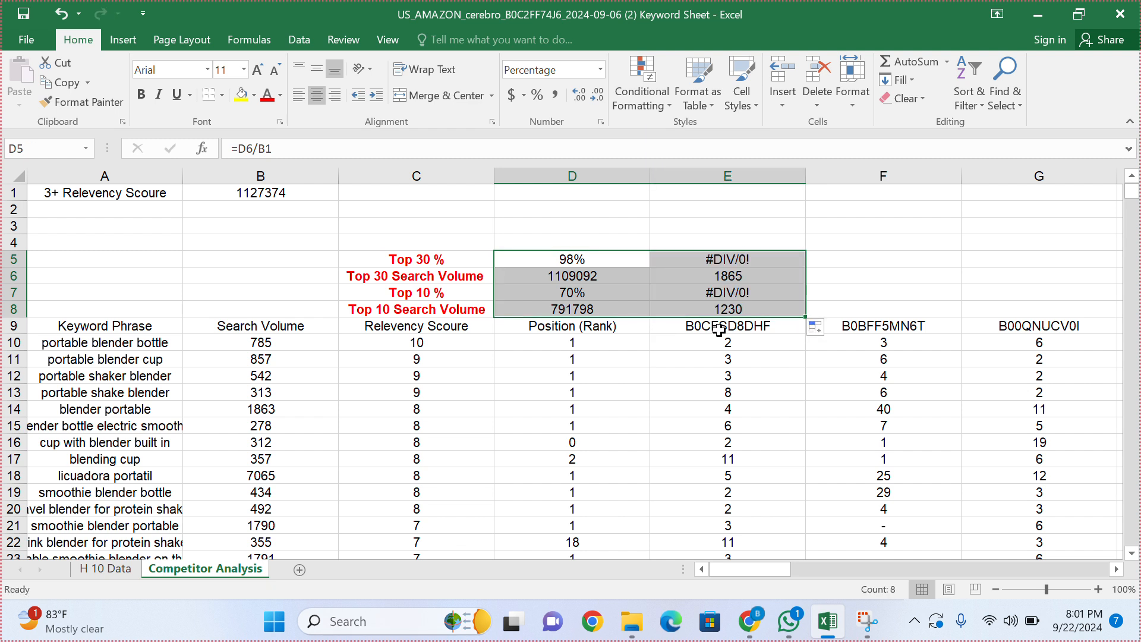
click(551, 376)
double_click(561, 308)
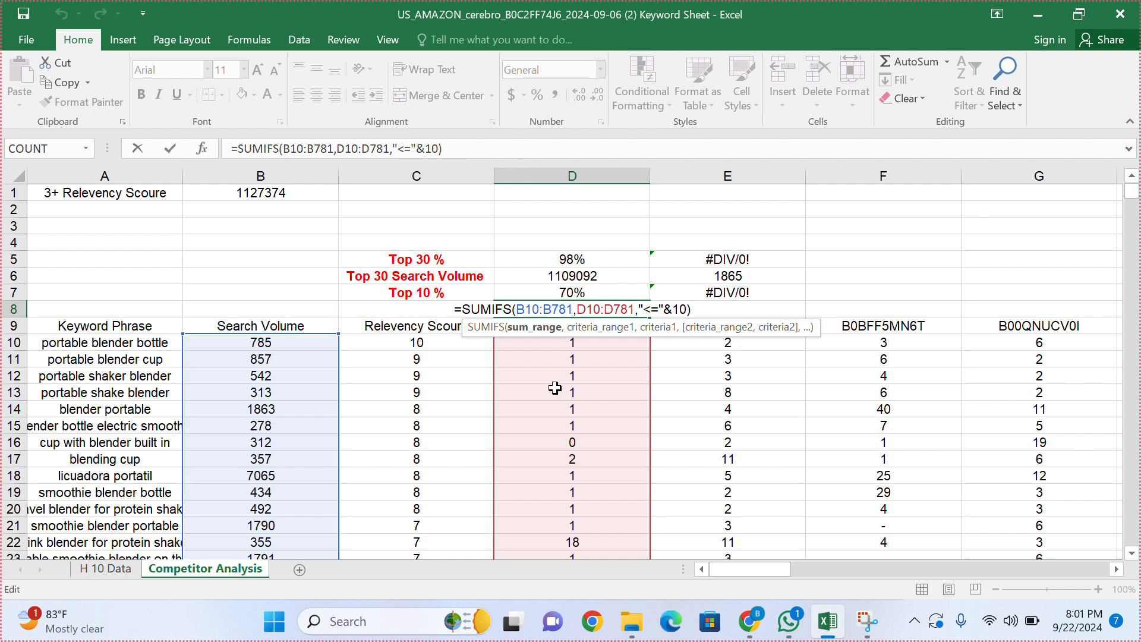
key(Return)
click(718, 309)
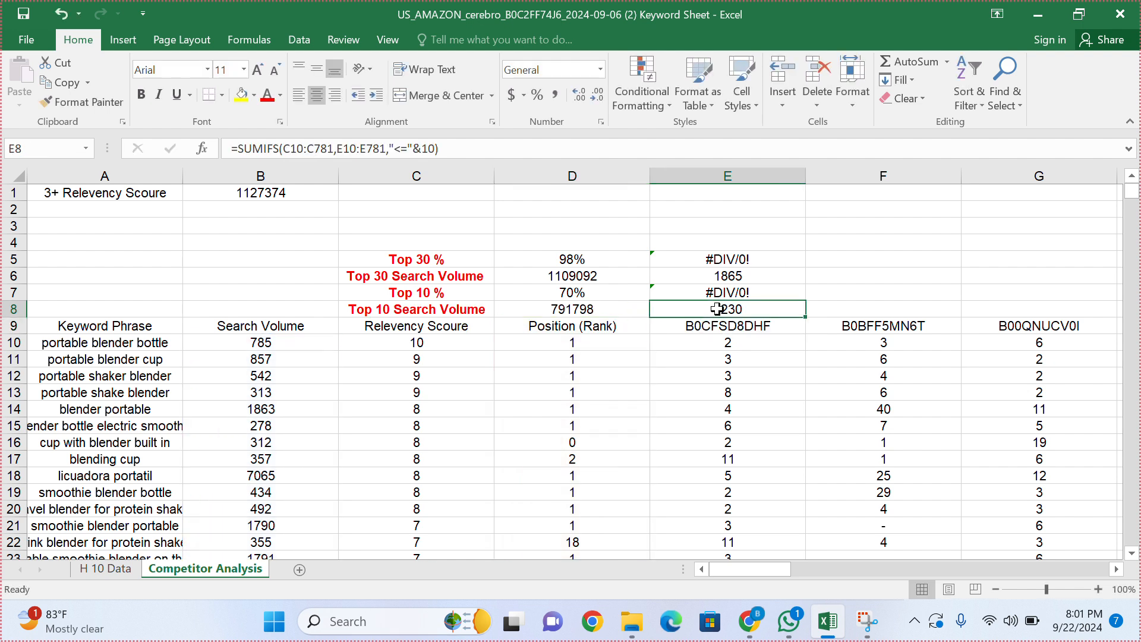
double_click(718, 309)
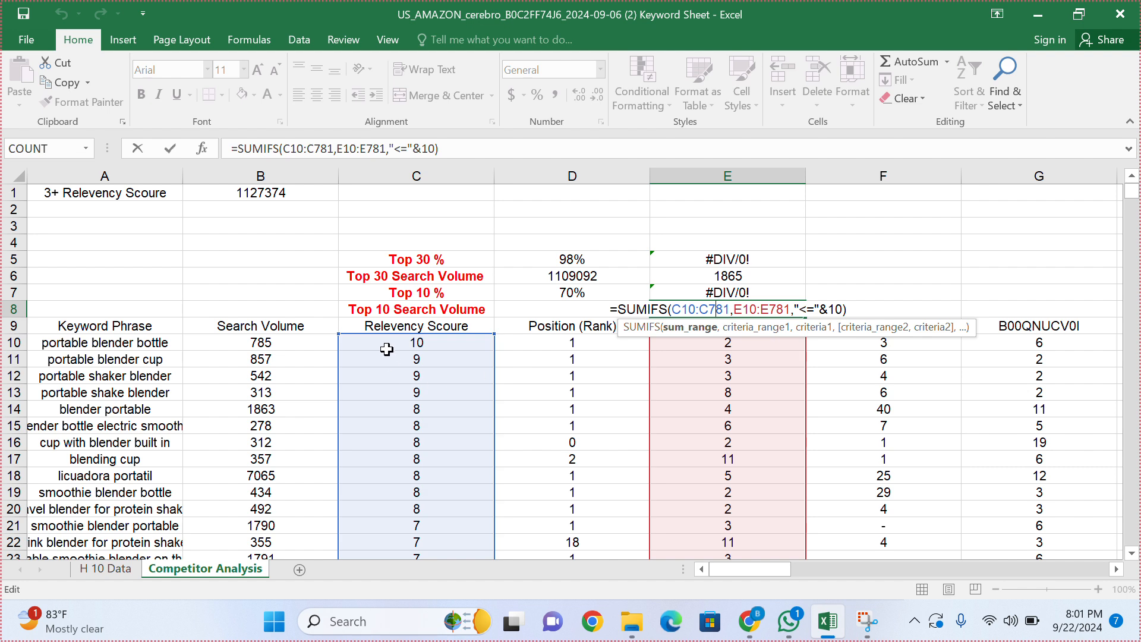
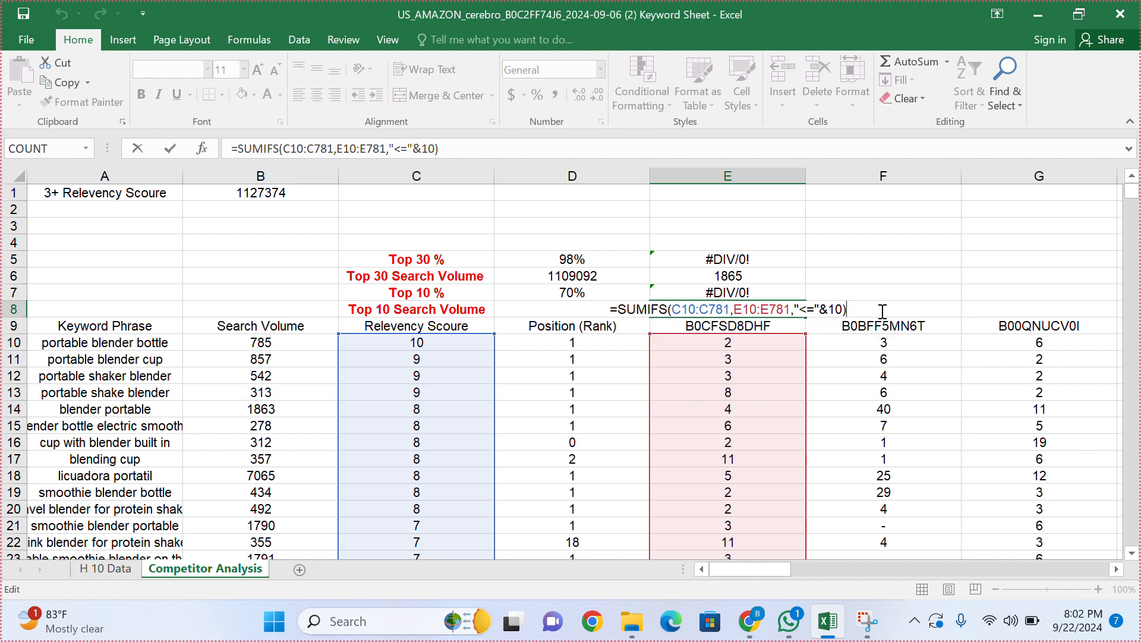
key(Return)
Step: Clear the copied formulas from E5:E8 and return to the Top 10 Search Volume formula in D8
click(772, 310)
key(BackSpace)
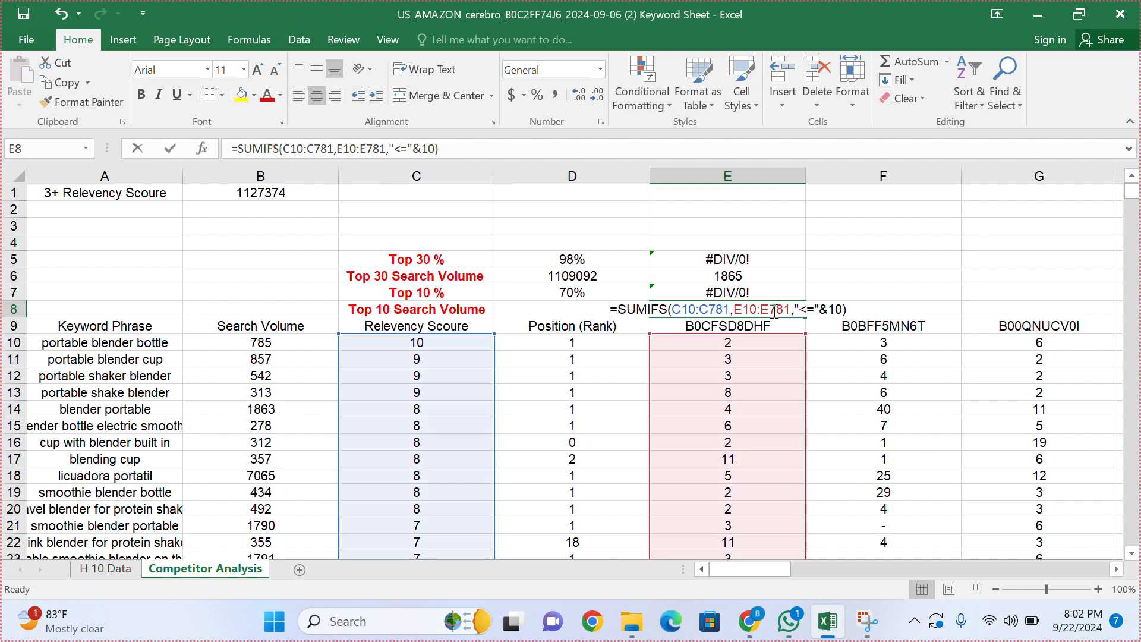
key(Up)
key(BackSpace)
key(Up)
key(BackSpace)
key(Up)
key(BackSpace)
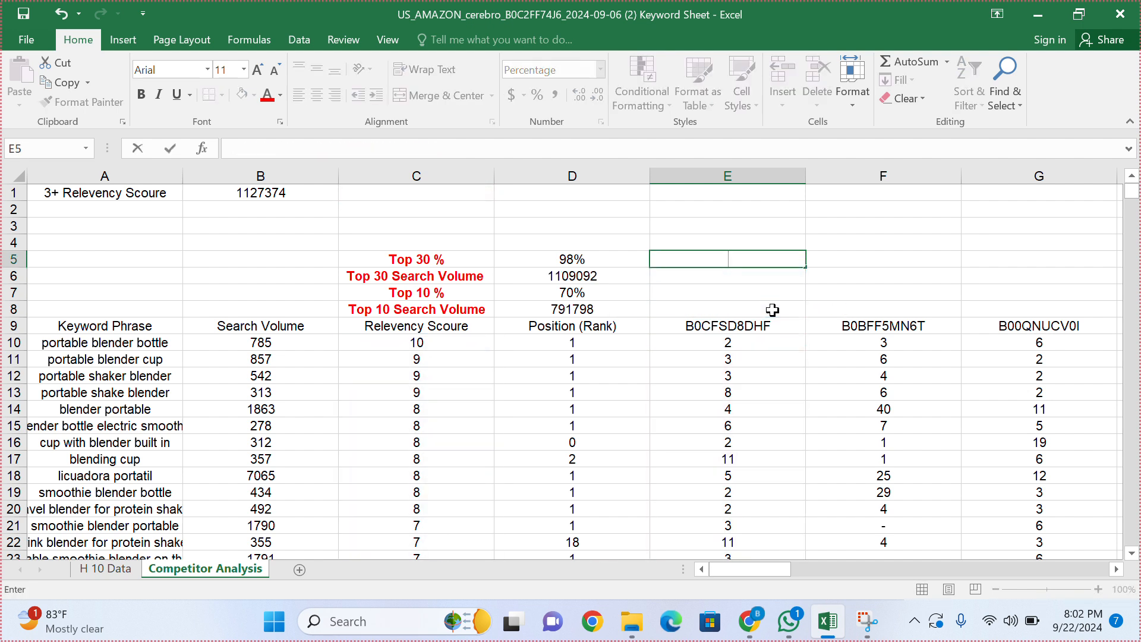
key(Left)
key(Down)
key(Down)
key(Down)
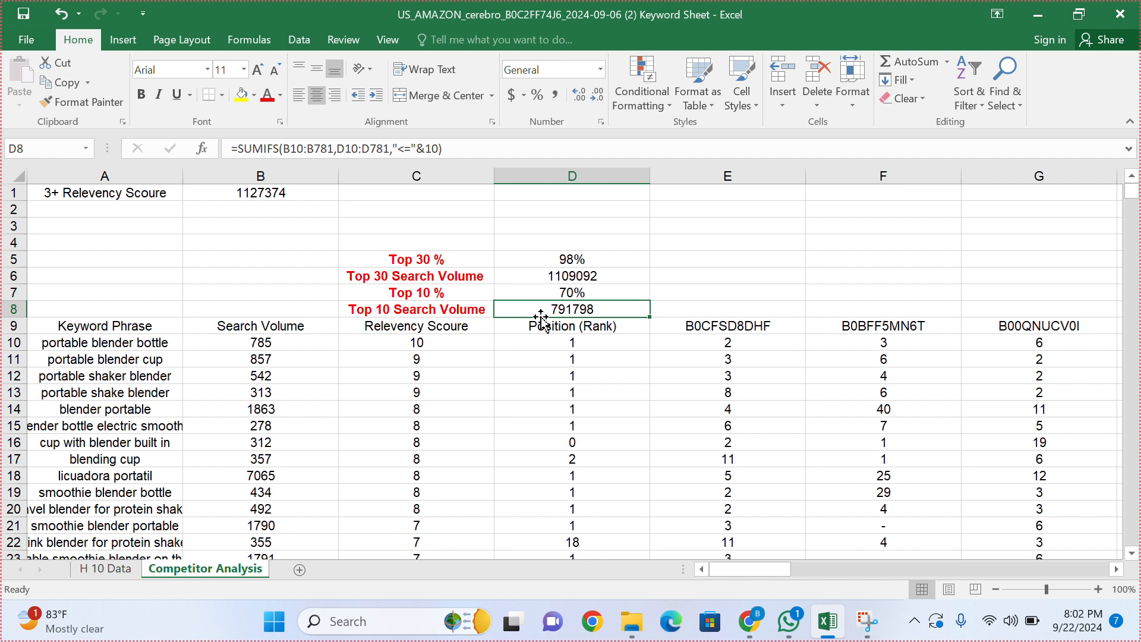
Step: Make the sum range in D8's Top 10 Search Volume formula absolute as $B$10:$B$781
click(284, 149)
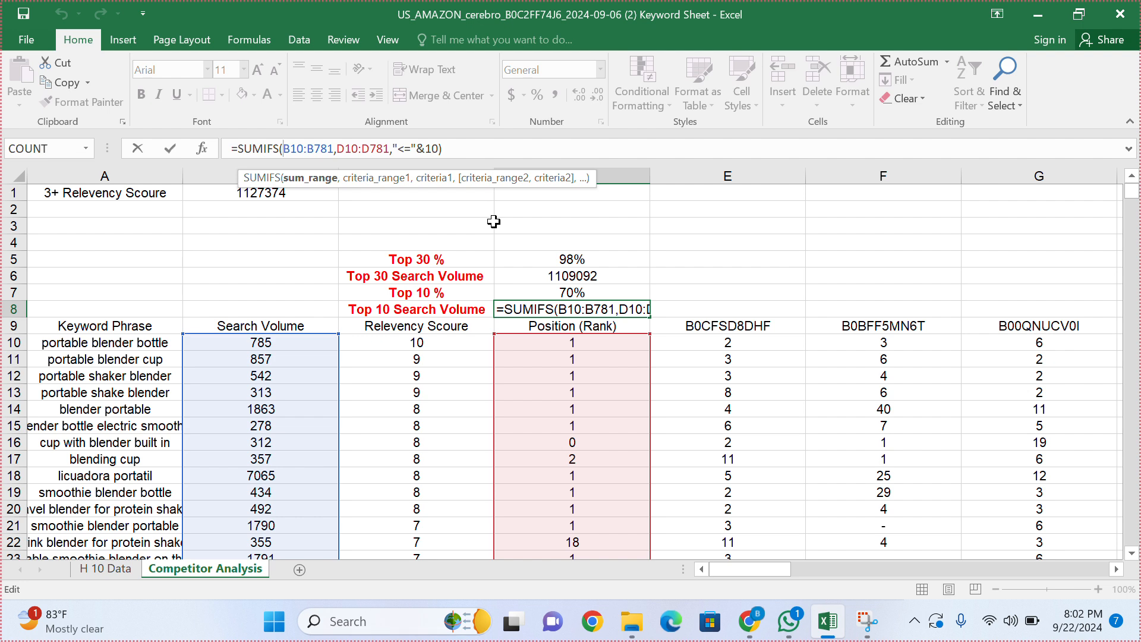
text($)
key(Right)
text($B)
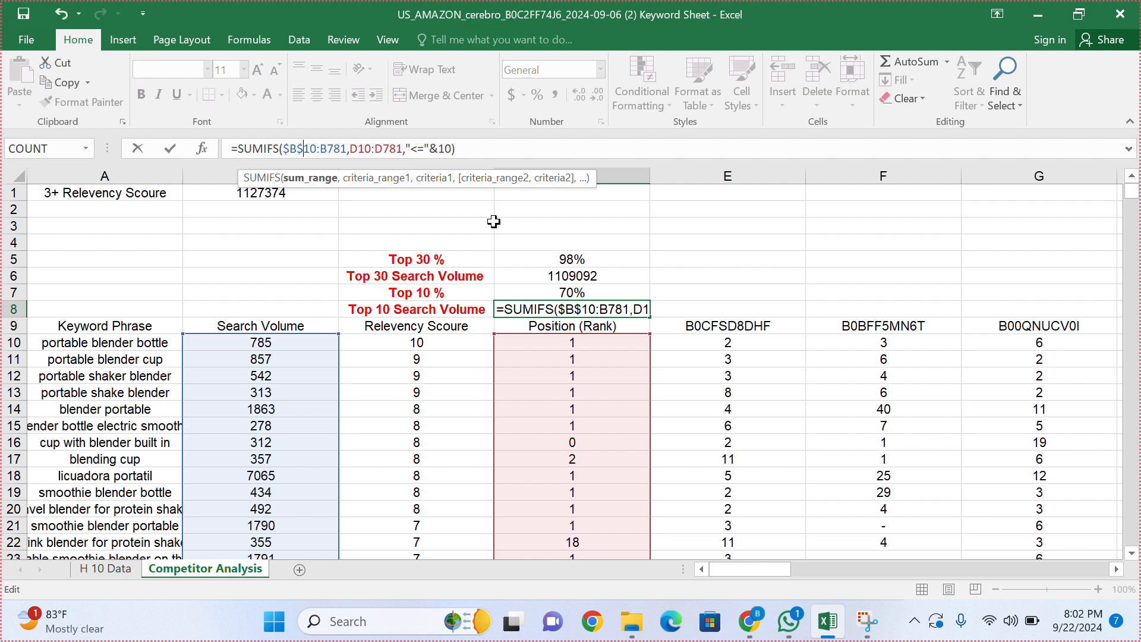
text($)
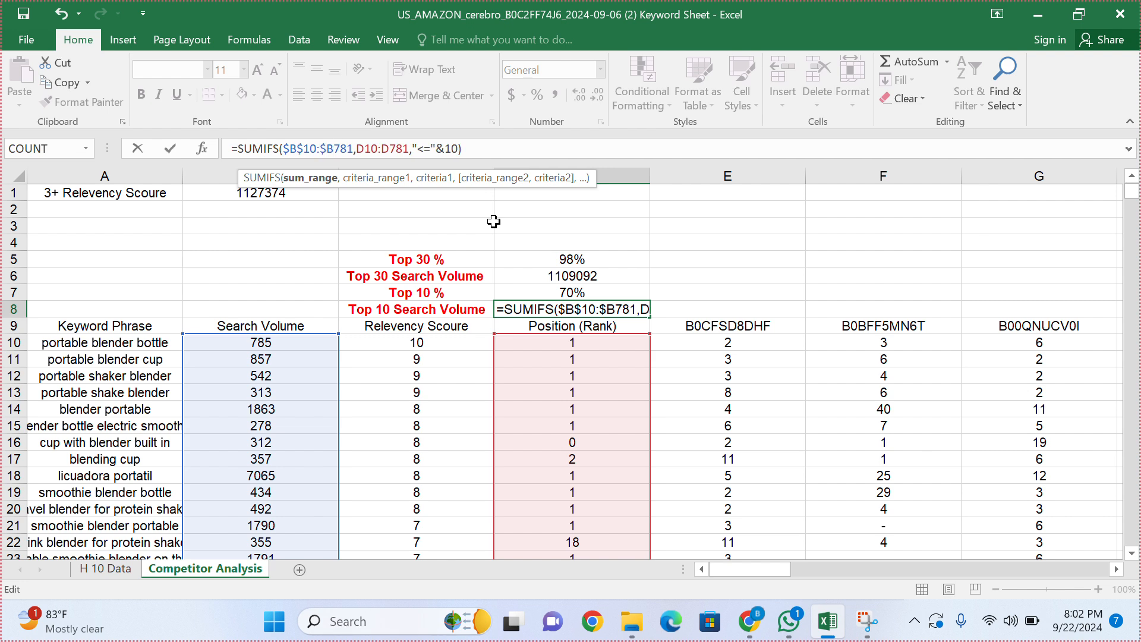
key(Right)
text($)
key(Return)
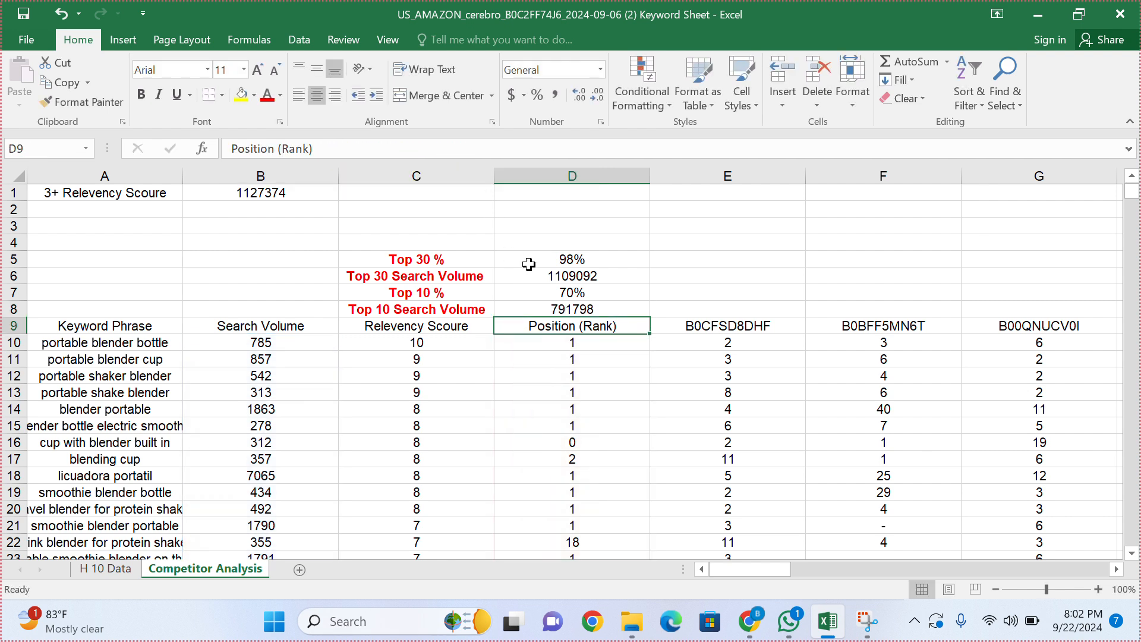
Step: Fill the Top 10 % formula from D7 into E7 and compare the cells referenced by both formulas
click(550, 293)
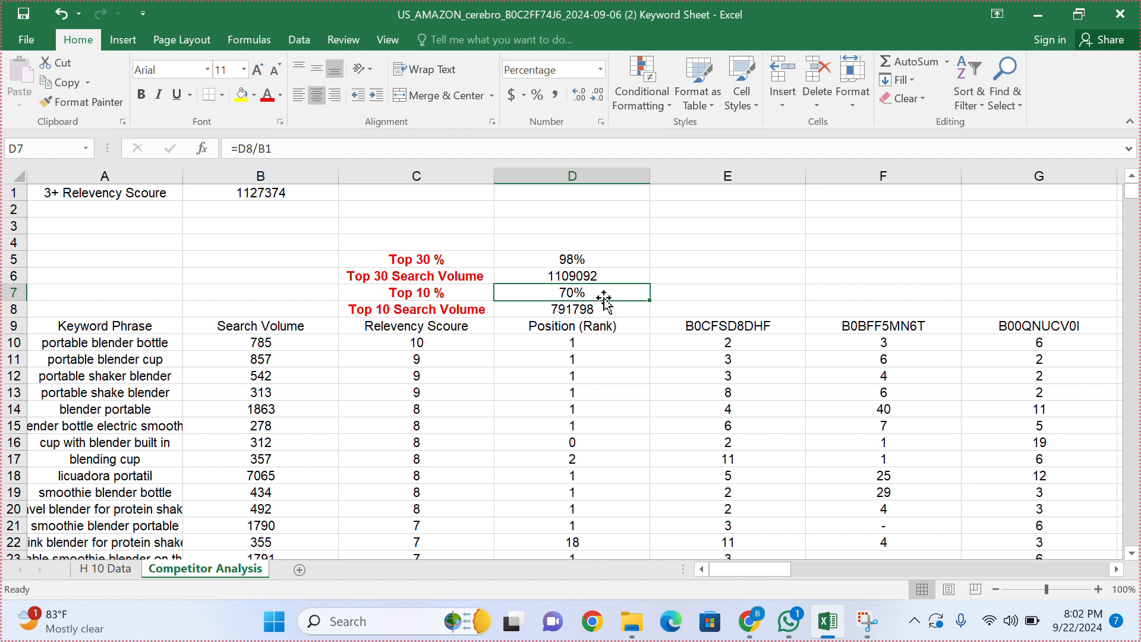
drag(652, 302, 758, 305)
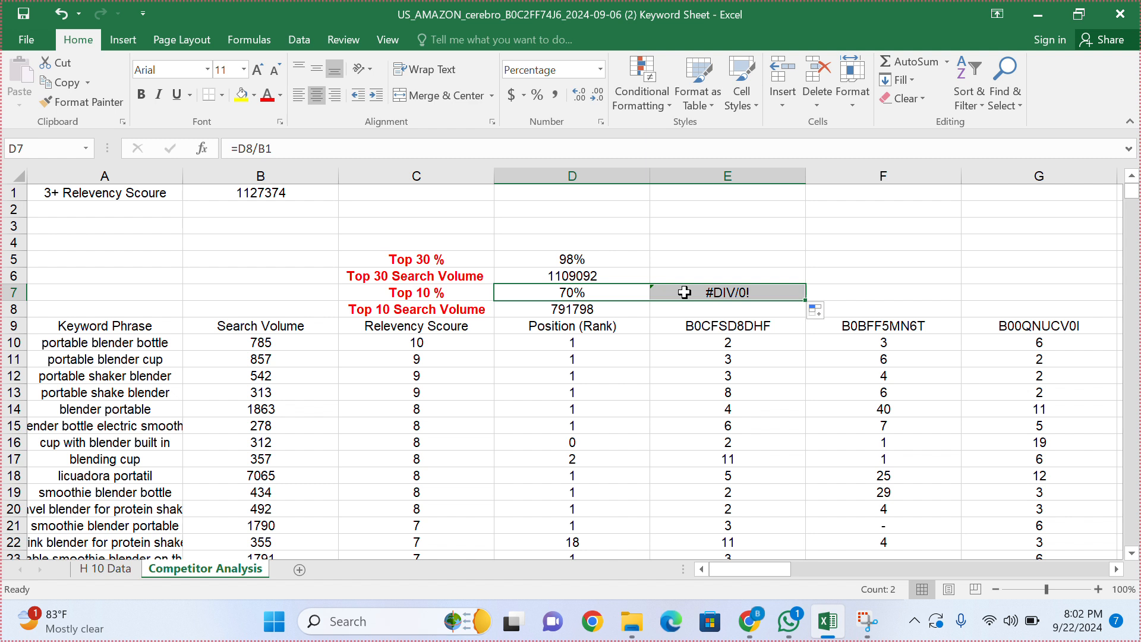
double_click(685, 292)
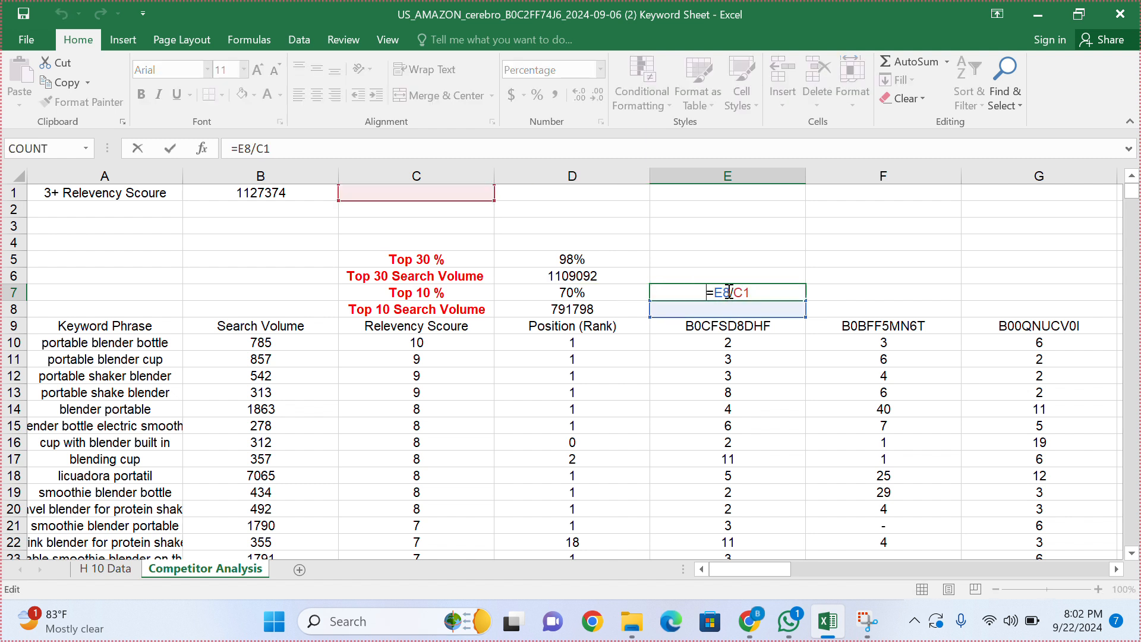
key(Escape)
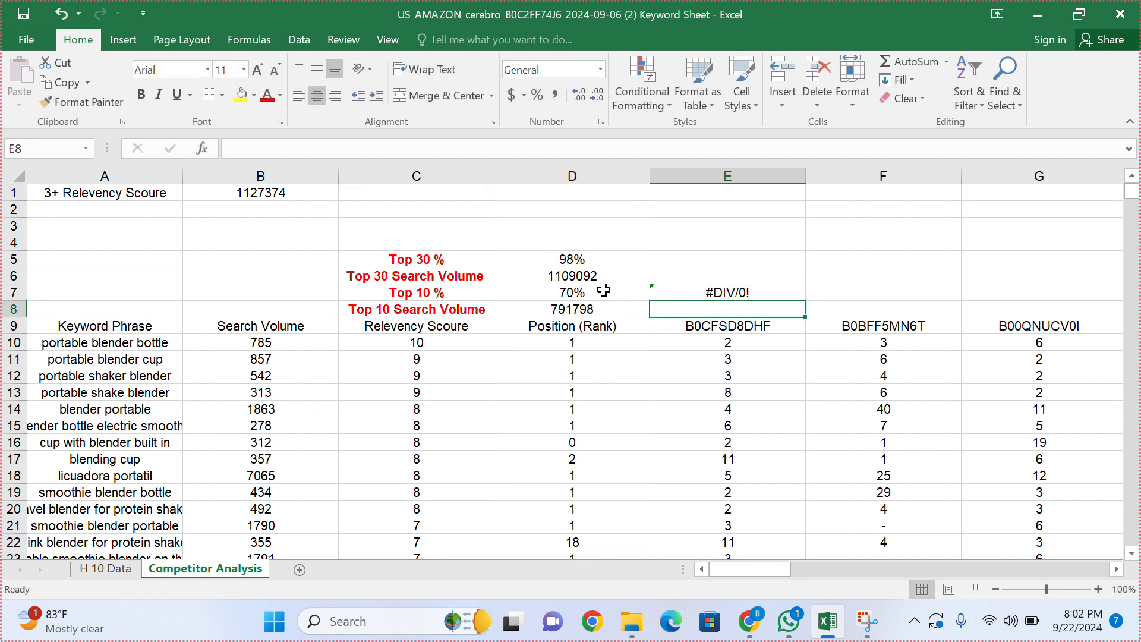
click(604, 291)
double_click(603, 290)
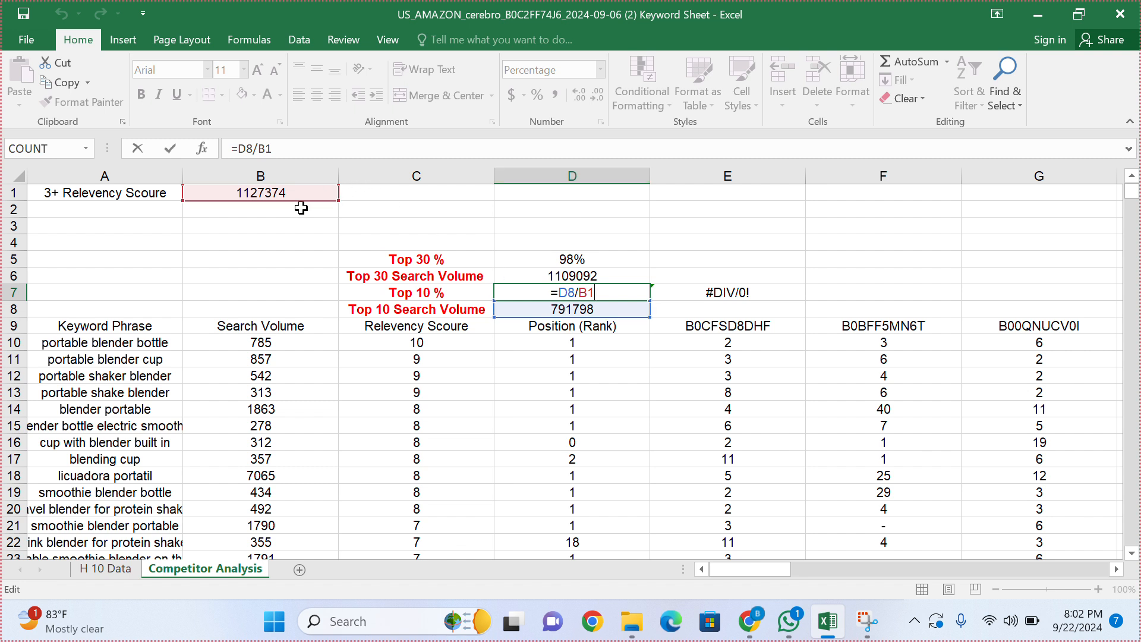
key(Return)
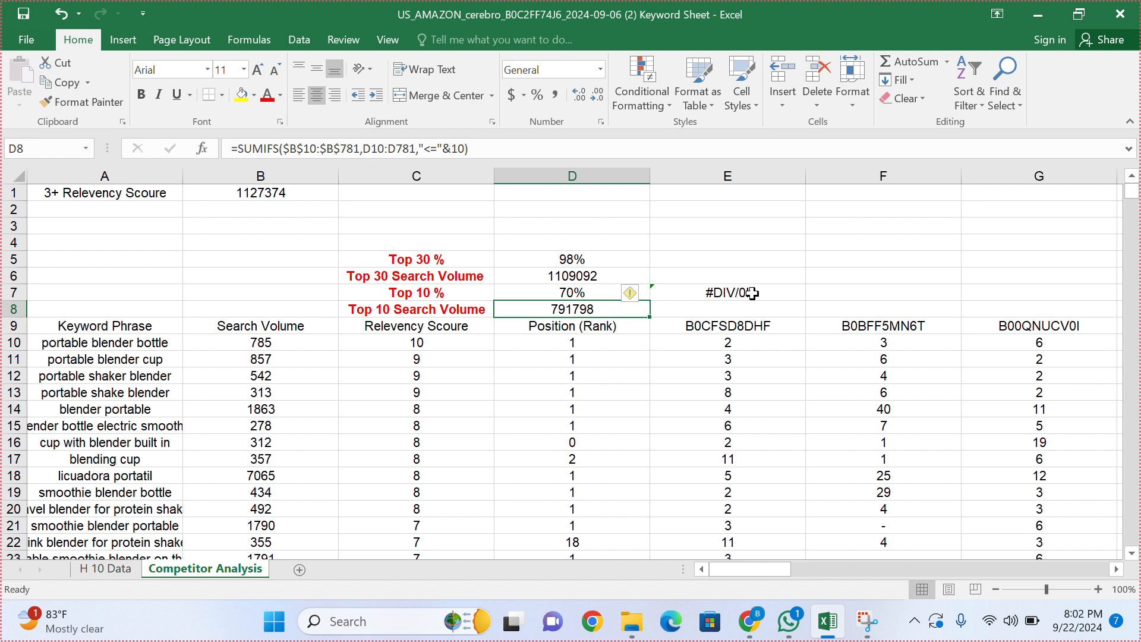
Step: Inspect the copied Top 10 % formula in E7 and clear it from the cell
double_click(744, 293)
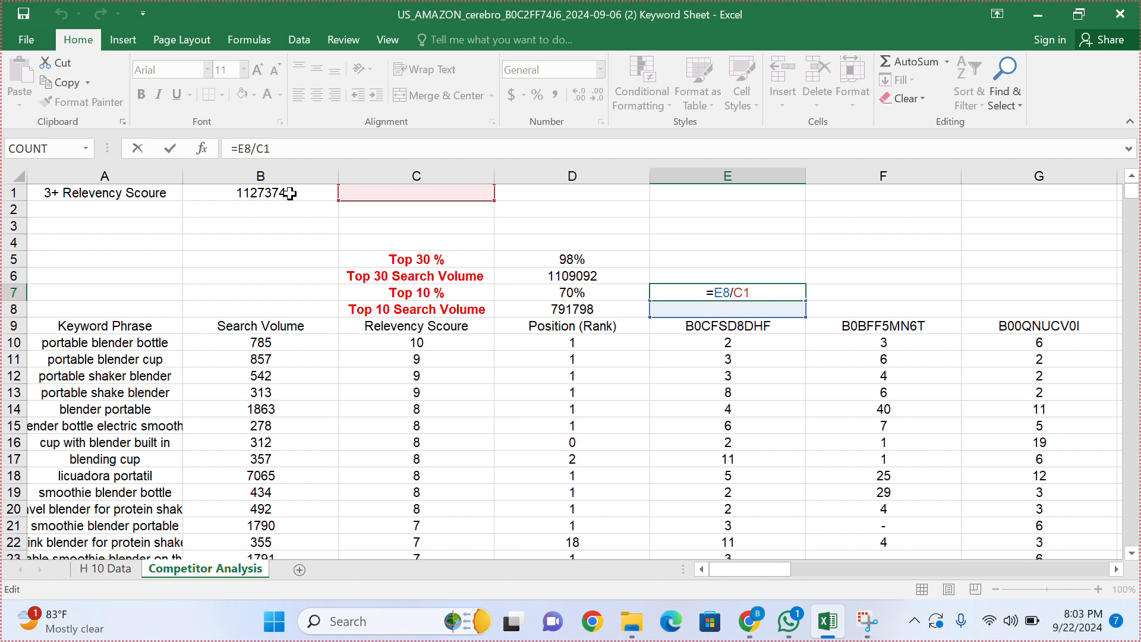
key(BackSpace)
key(BackSpace)
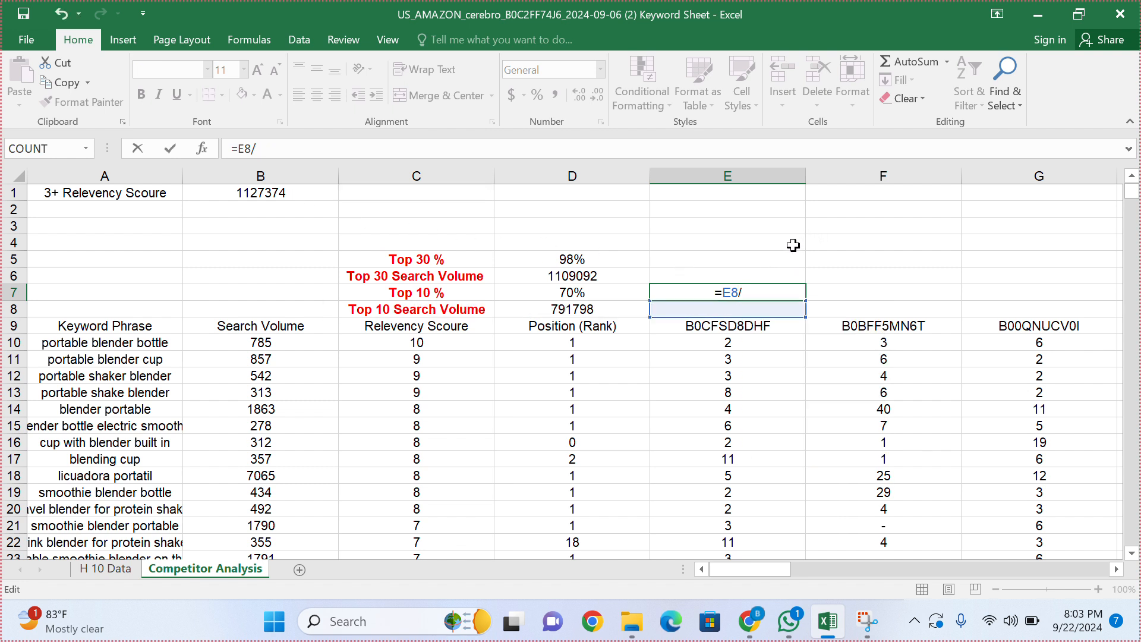
text(E)
key(Escape)
key(Escape)
click(705, 238)
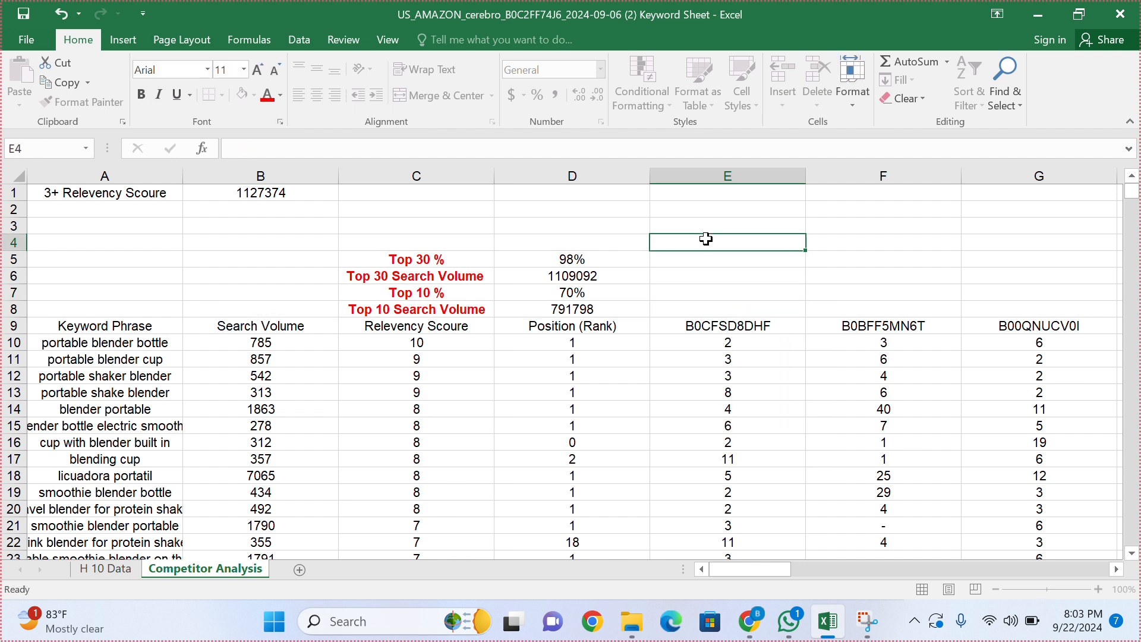
Step: Make the total search volume reference in D7 absolute so the Top 10 % formula reads =D8/$B$1
click(621, 290)
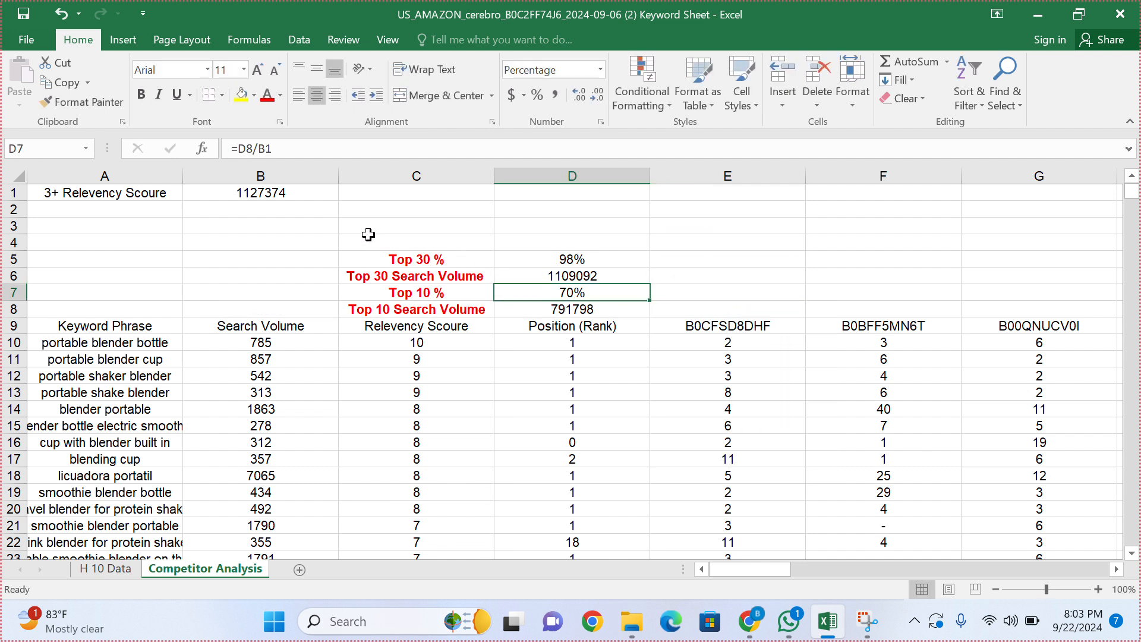
double_click(540, 293)
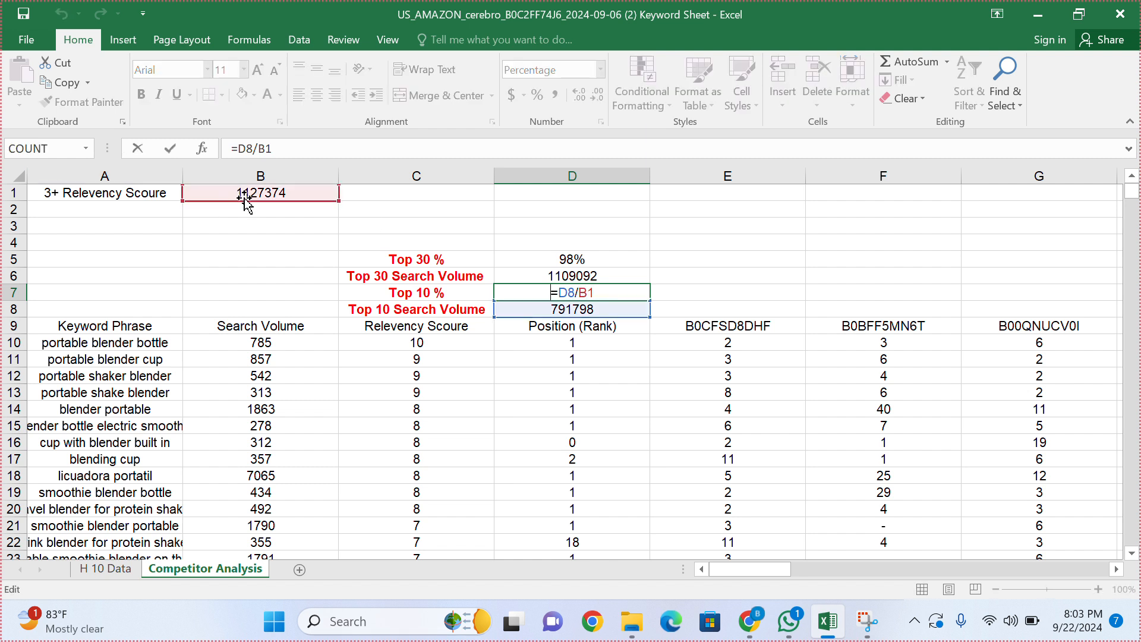
click(575, 291)
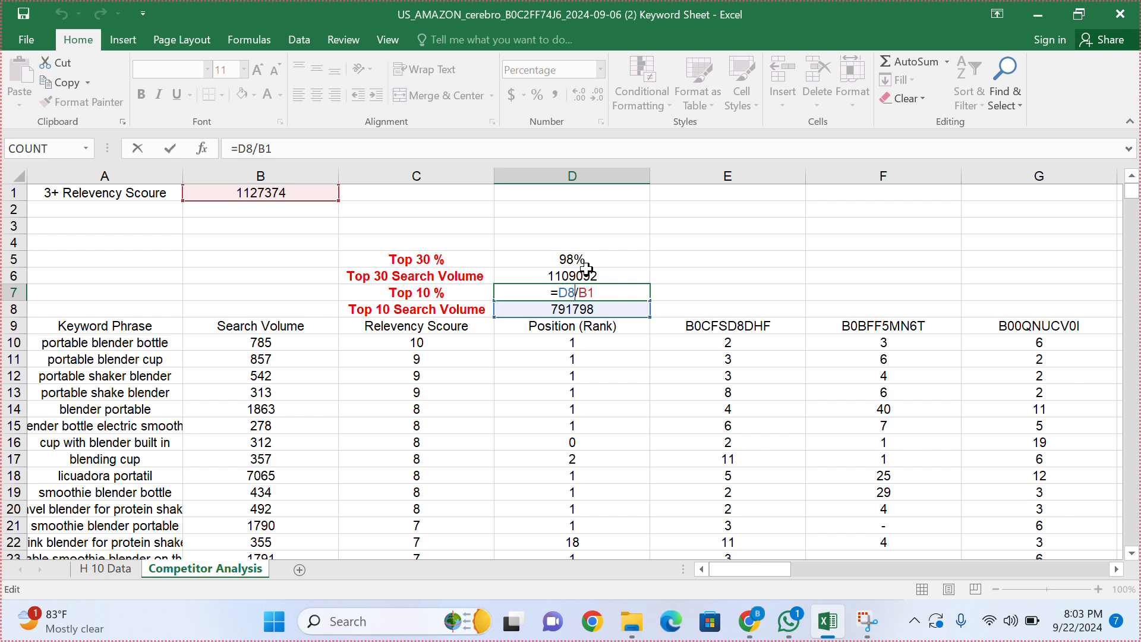
text($B$)
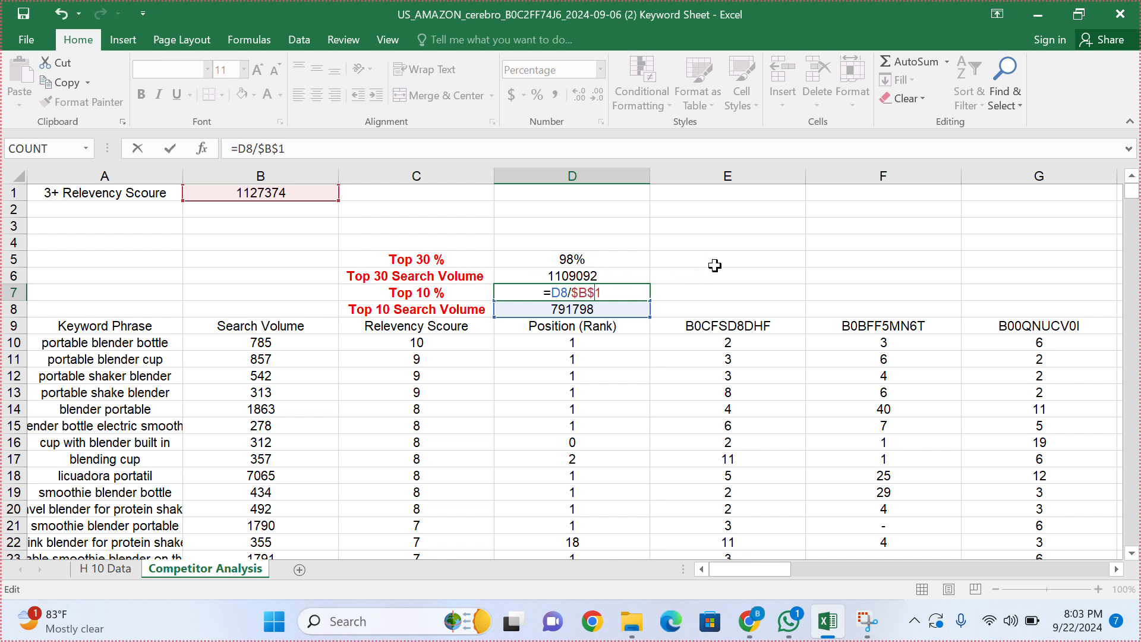
key(shift+Return)
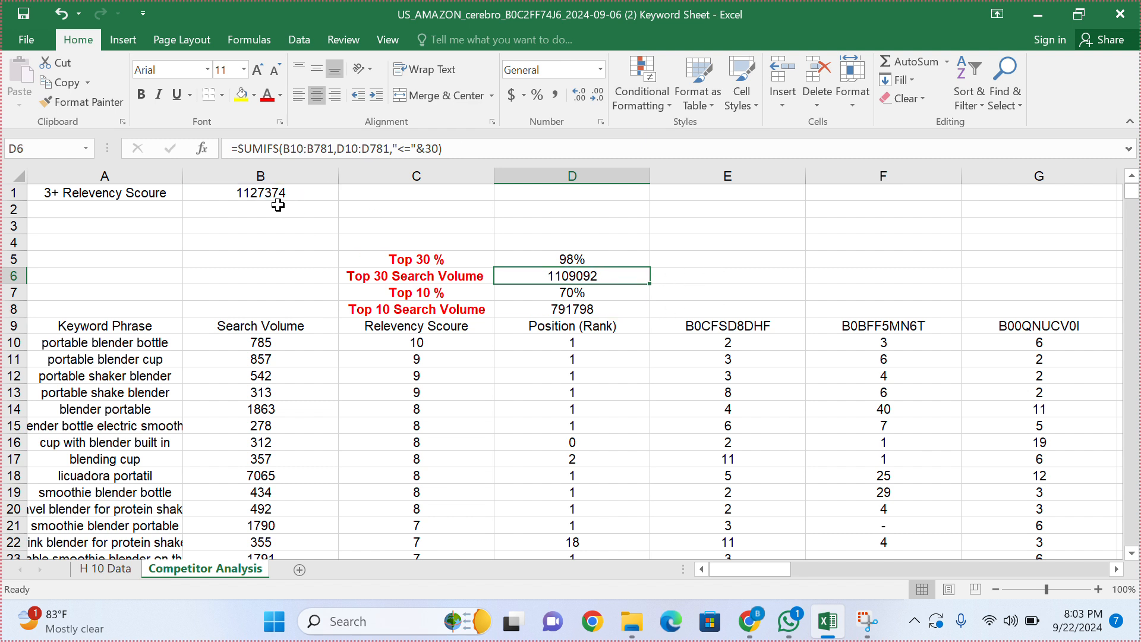
Step: Lock the sum range of the Top 30 Search Volume formula in D6 as $B$10:$B$781
click(283, 149)
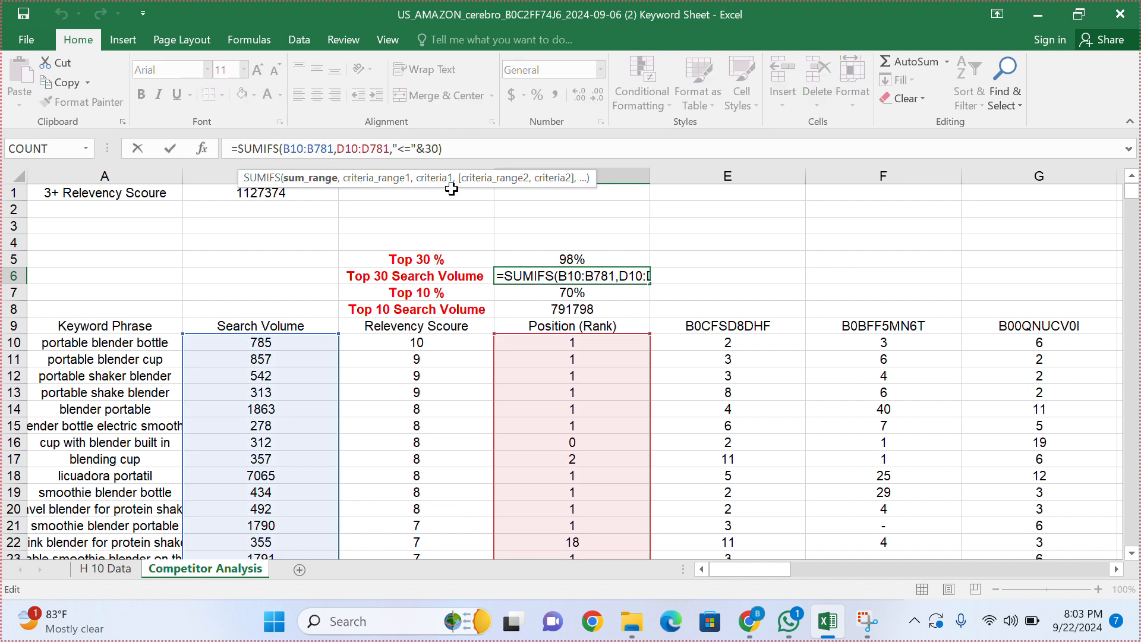
text($)
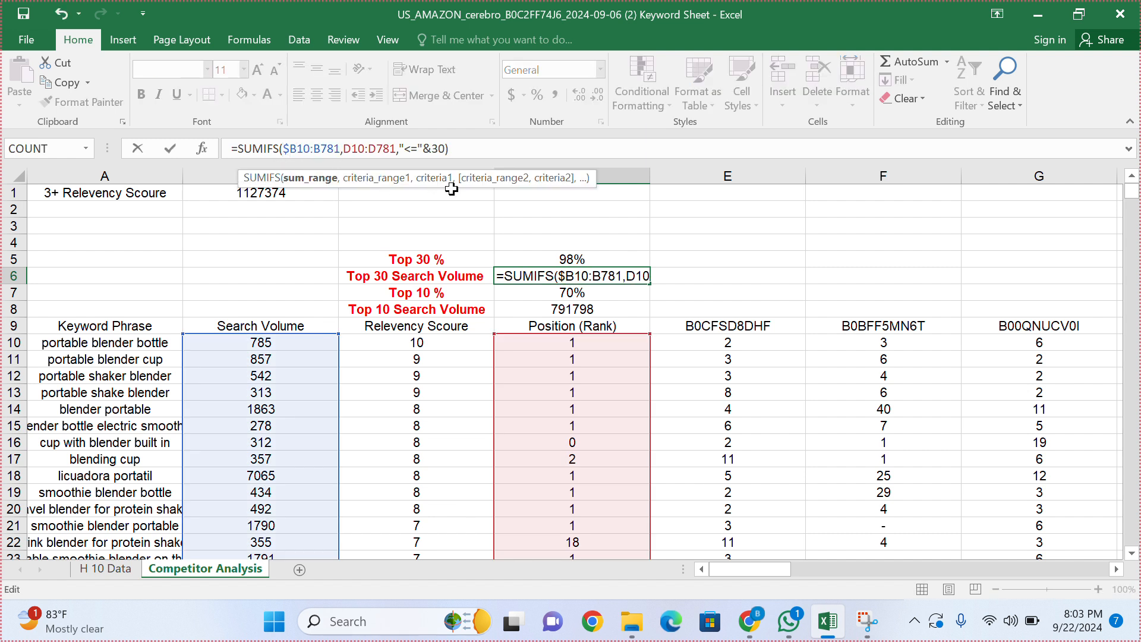
key(Right)
text($B$10:)
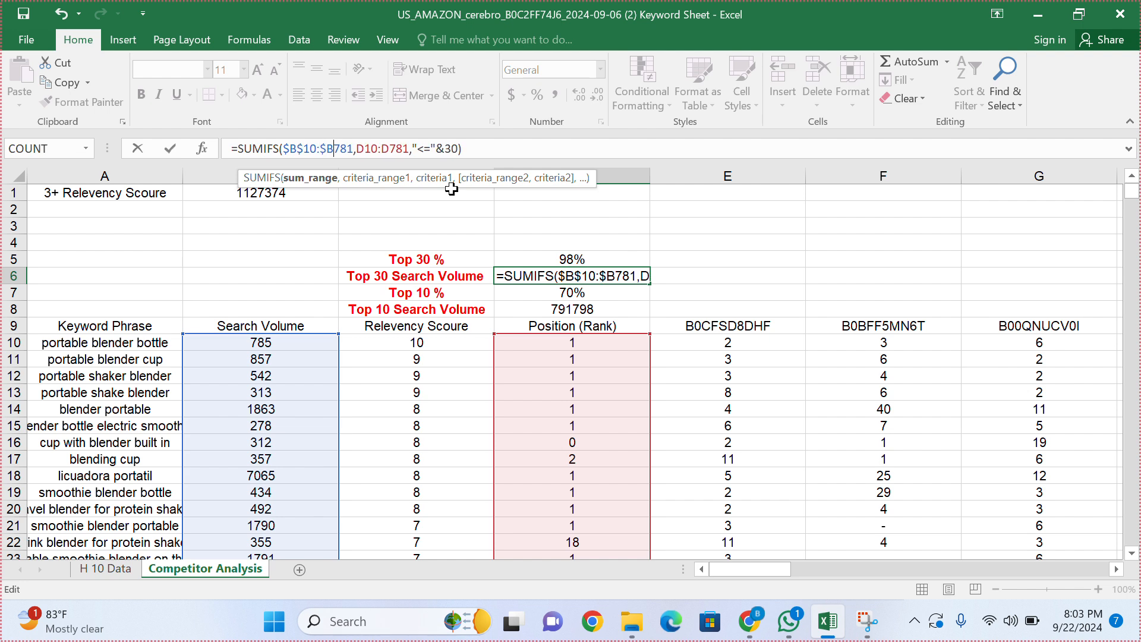
text($)
key(Return)
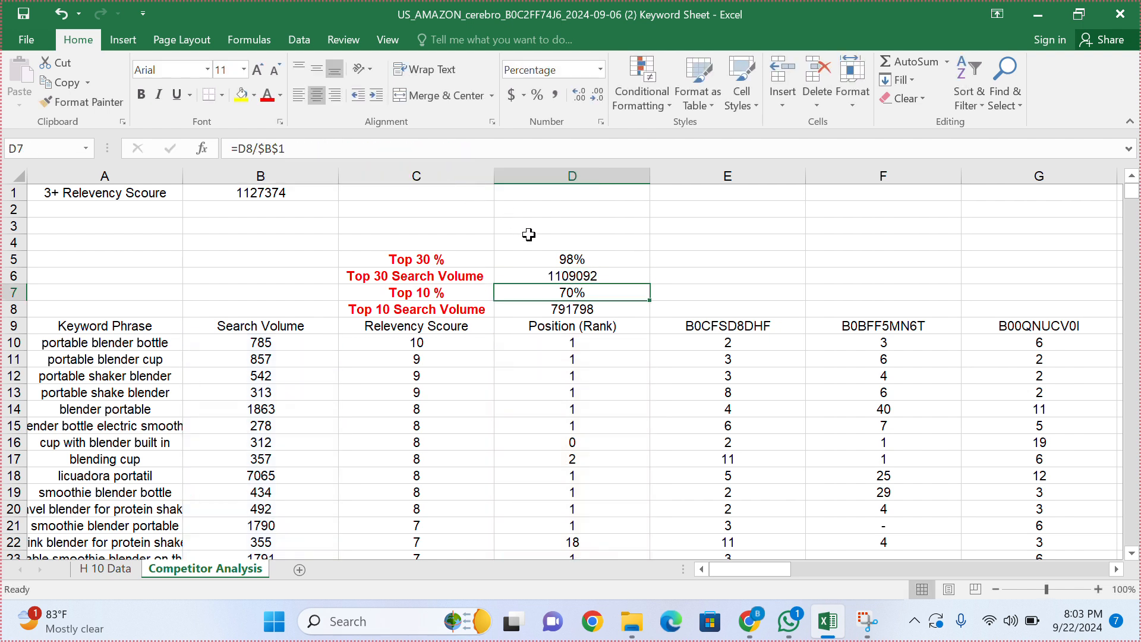
Step: Change the Top 30 % formula in D5 to =D6/$B$1 with an absolute reference to the total
click(556, 259)
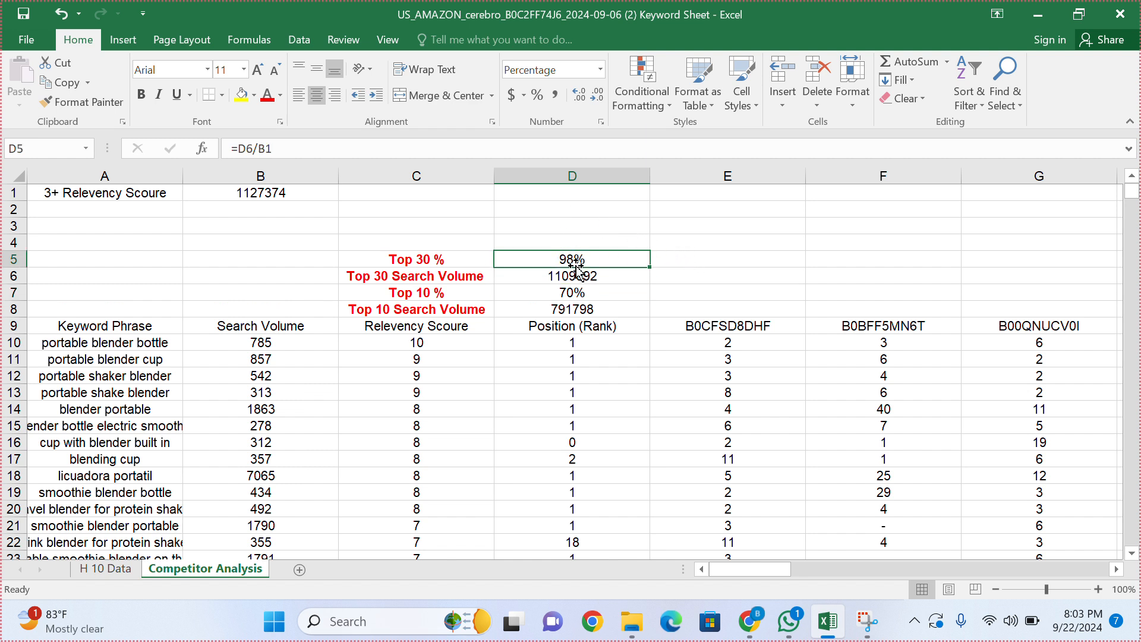
click(264, 150)
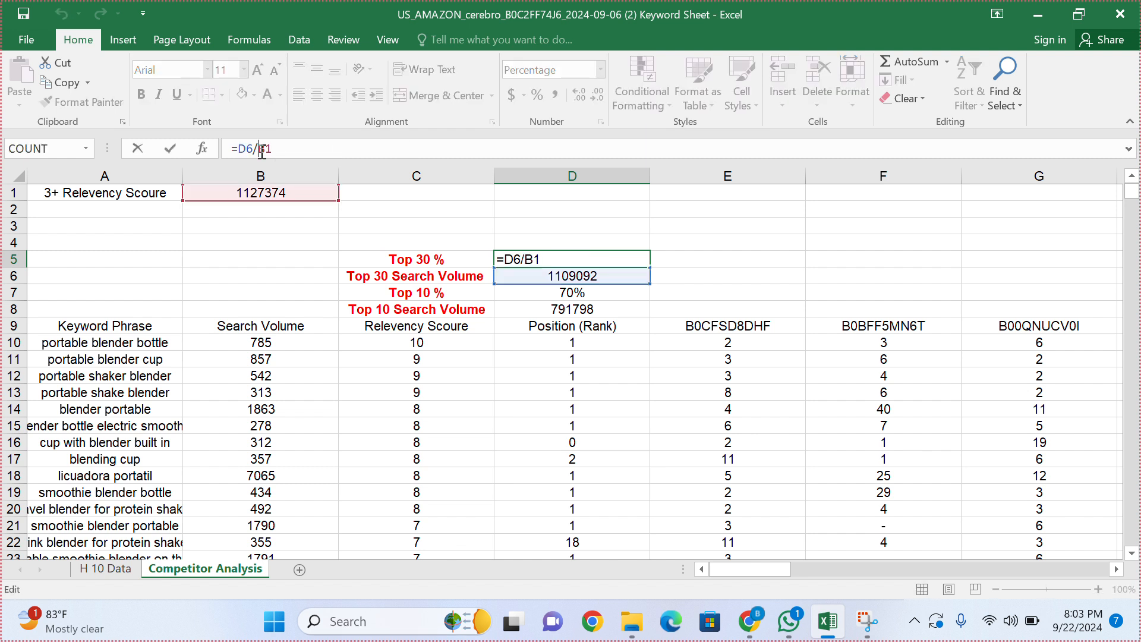
text($)
key(Right)
text($)
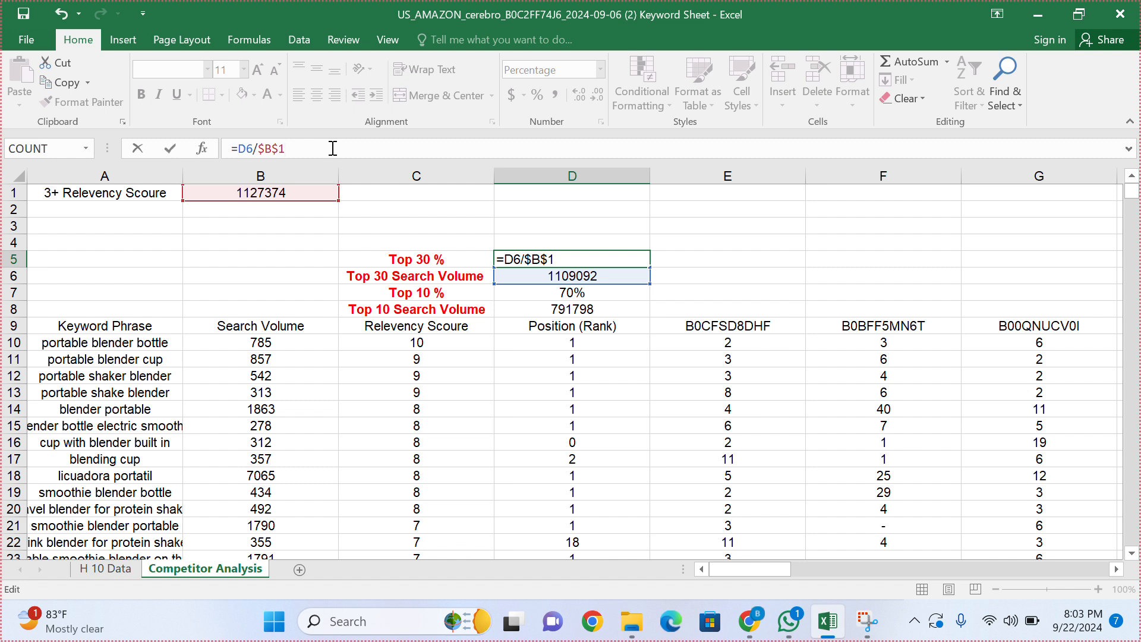
key(Return)
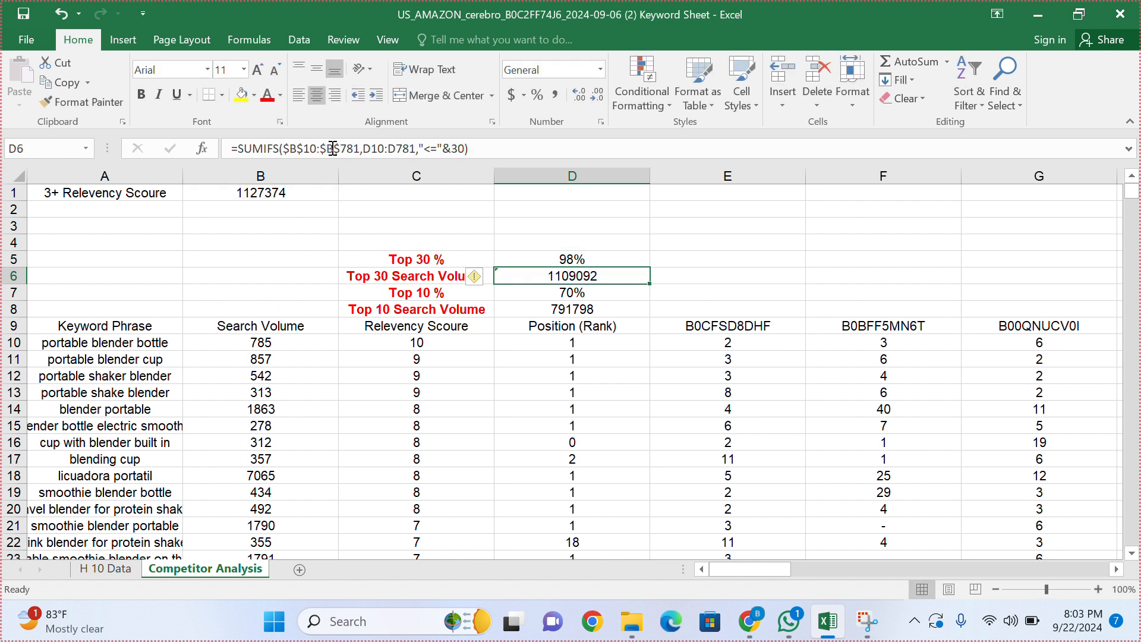
Step: Fill the D5:D8 formulas across all competitor columns through column M
click(527, 257)
drag(527, 256, 534, 307)
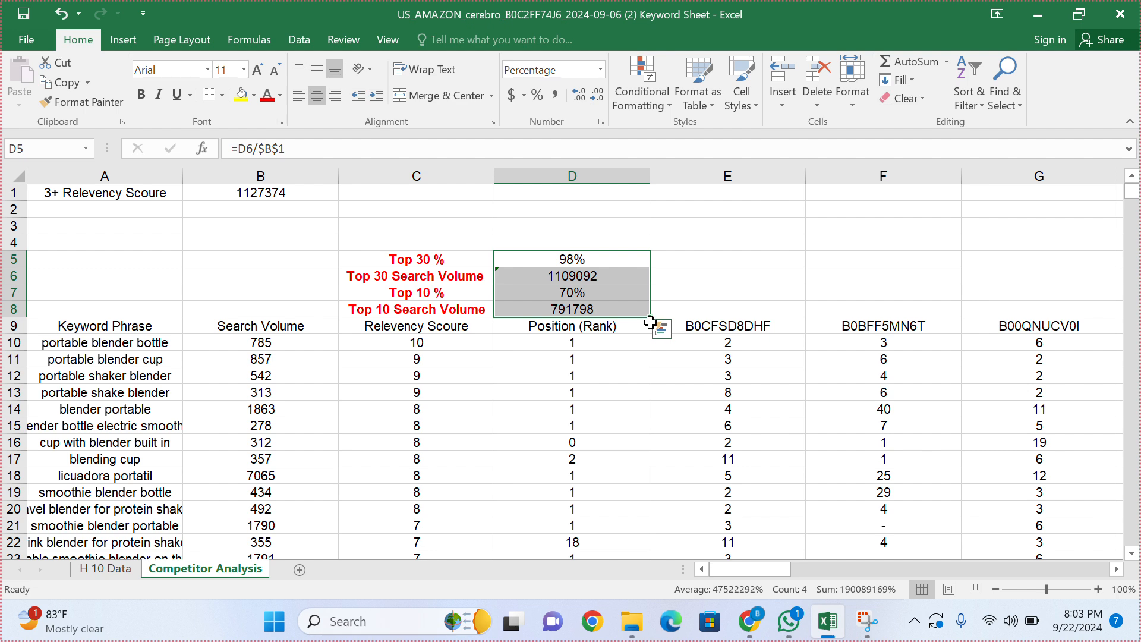
mouse_move(649, 317)
mouse_down()
mouse_move(1010, 317)
mouse_move(712, 317)
mouse_move(919, 290)
mouse_up()
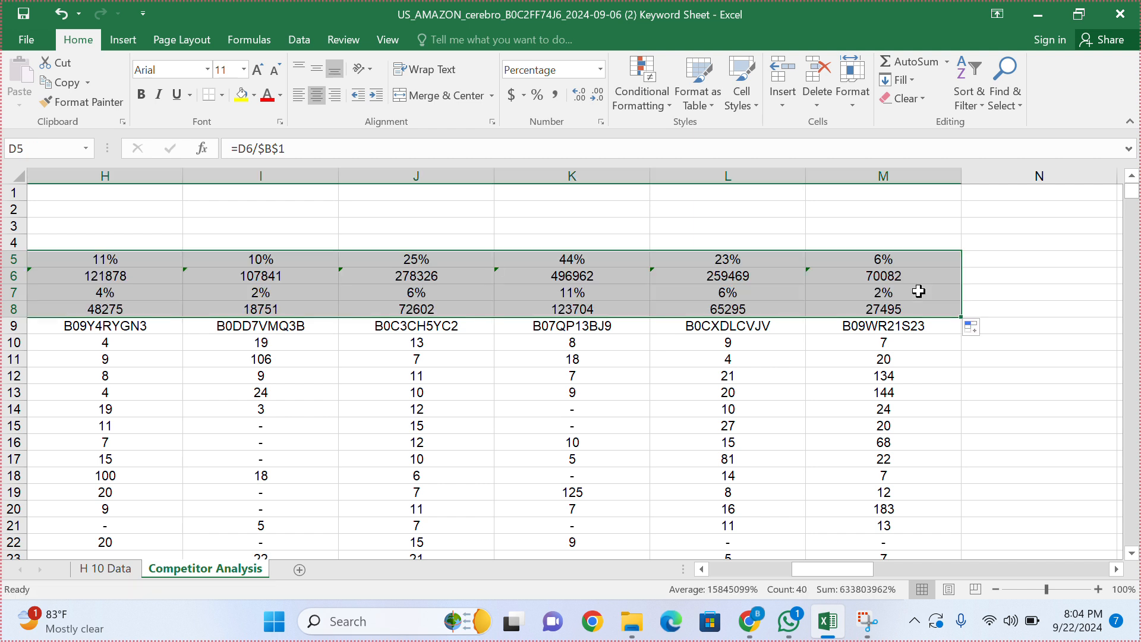
scroll(918, 291, left, 4)
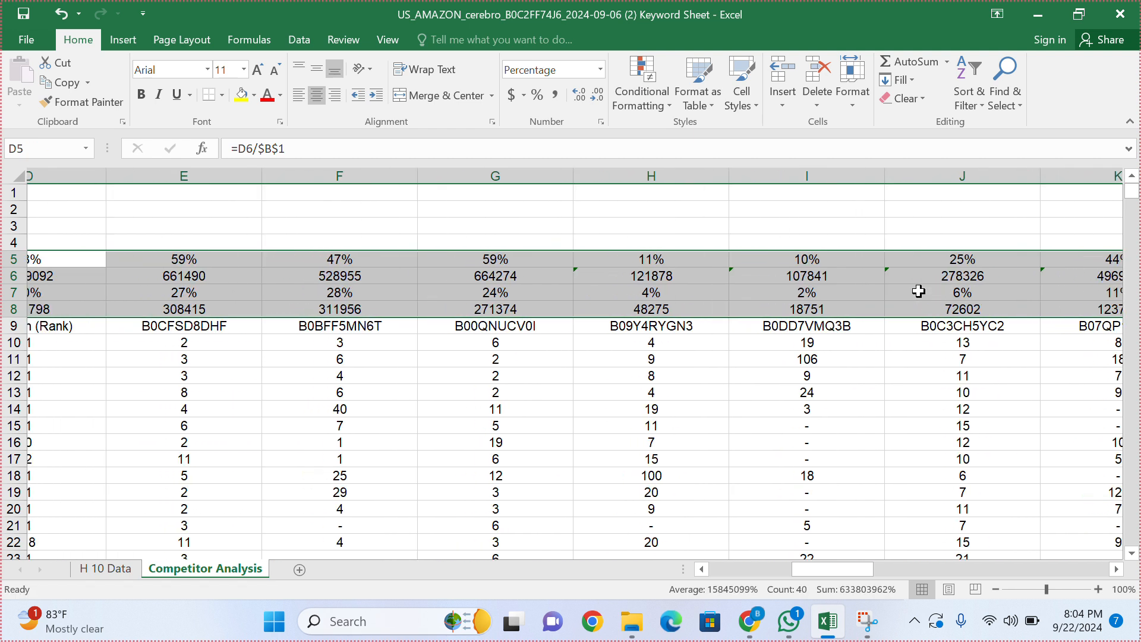
scroll(918, 291, left, 3)
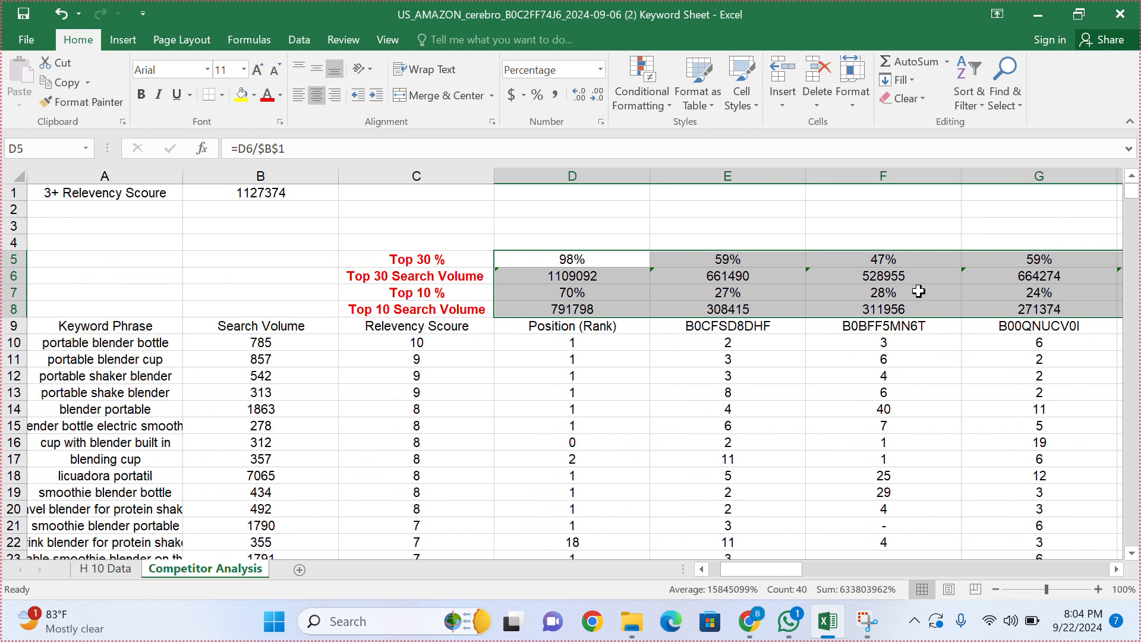
click(586, 379)
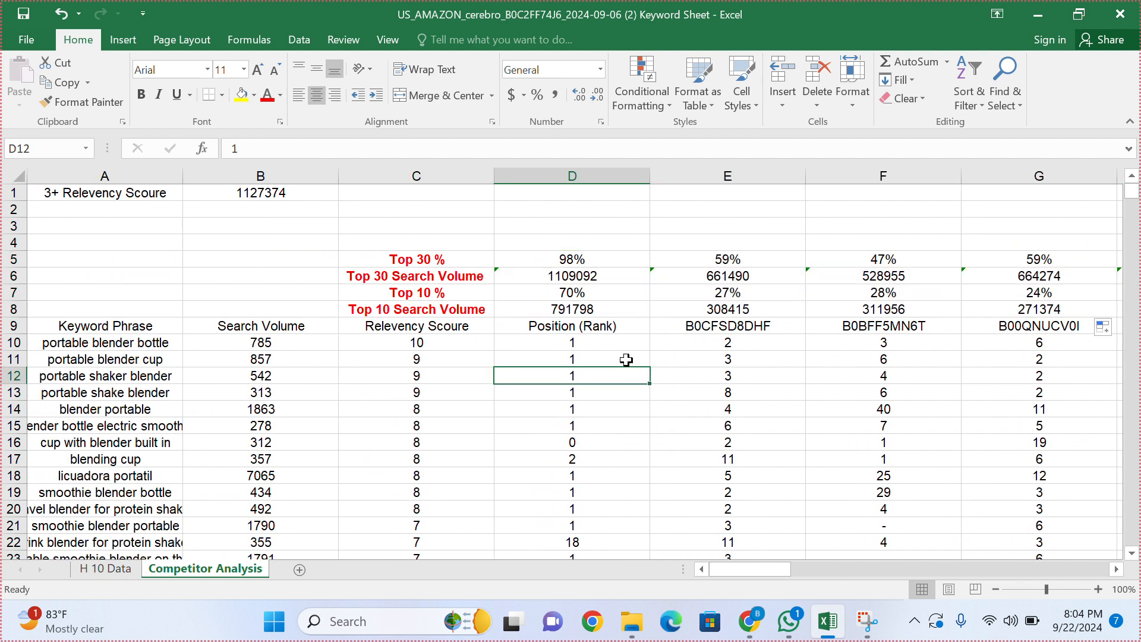
Step: Check the ranges used by the copied formula in E8 and review the Top 10 % row across the competitor columns
double_click(710, 310)
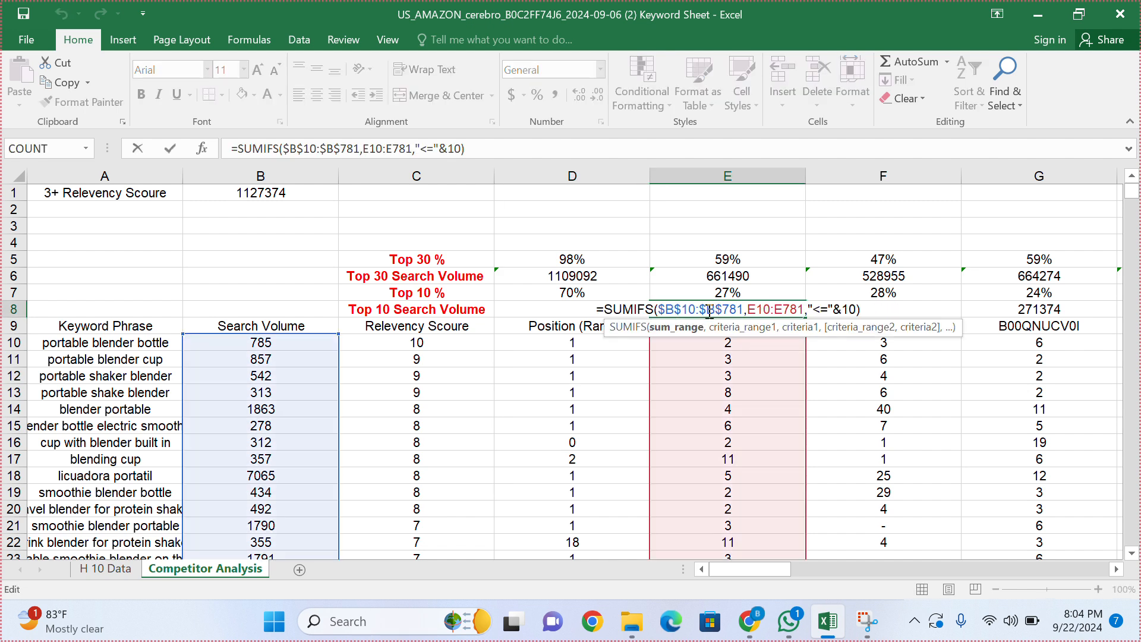
key(Return)
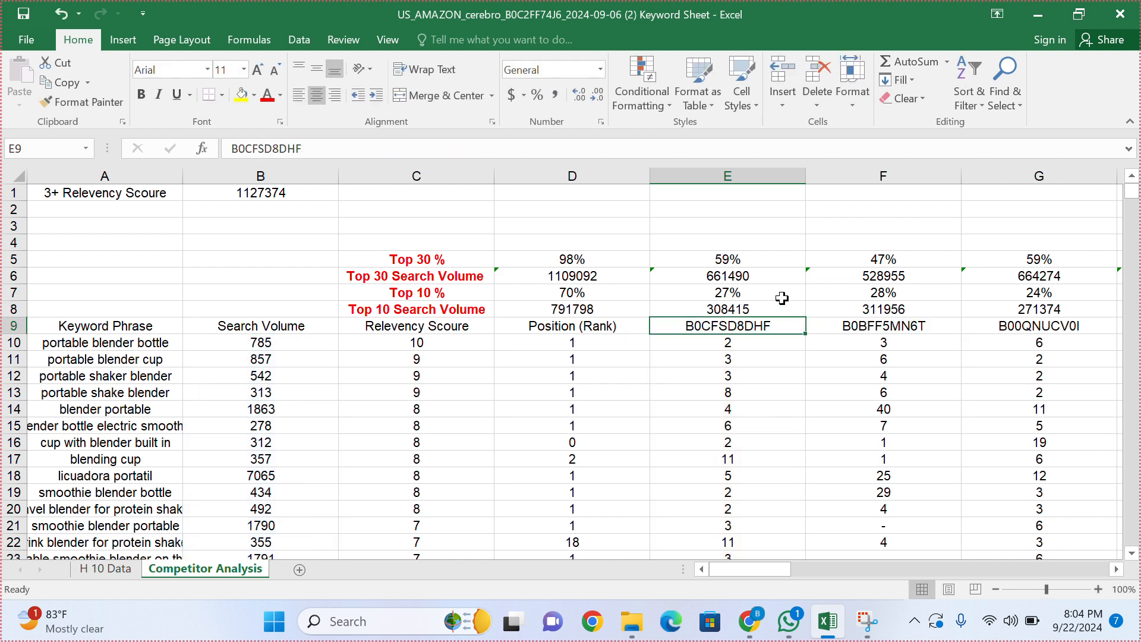
click(758, 292)
key(Right)
key(Right)
key(Right)
key(Right)
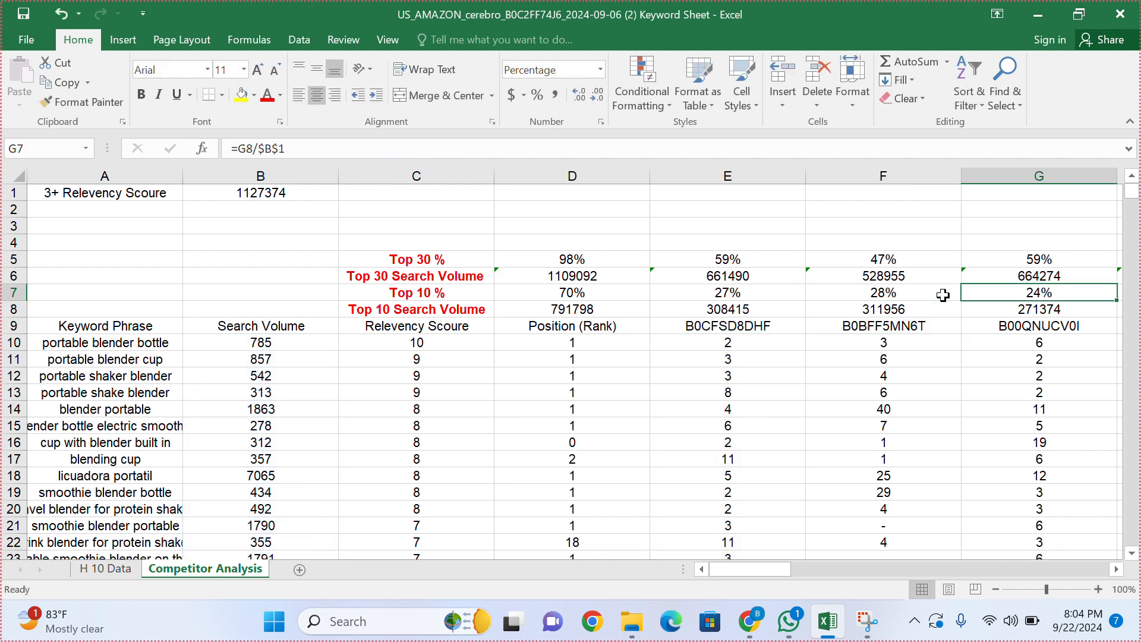
key(Right)
key(Right)
key(Right)
key(Right)
key(Right)
key(Right)
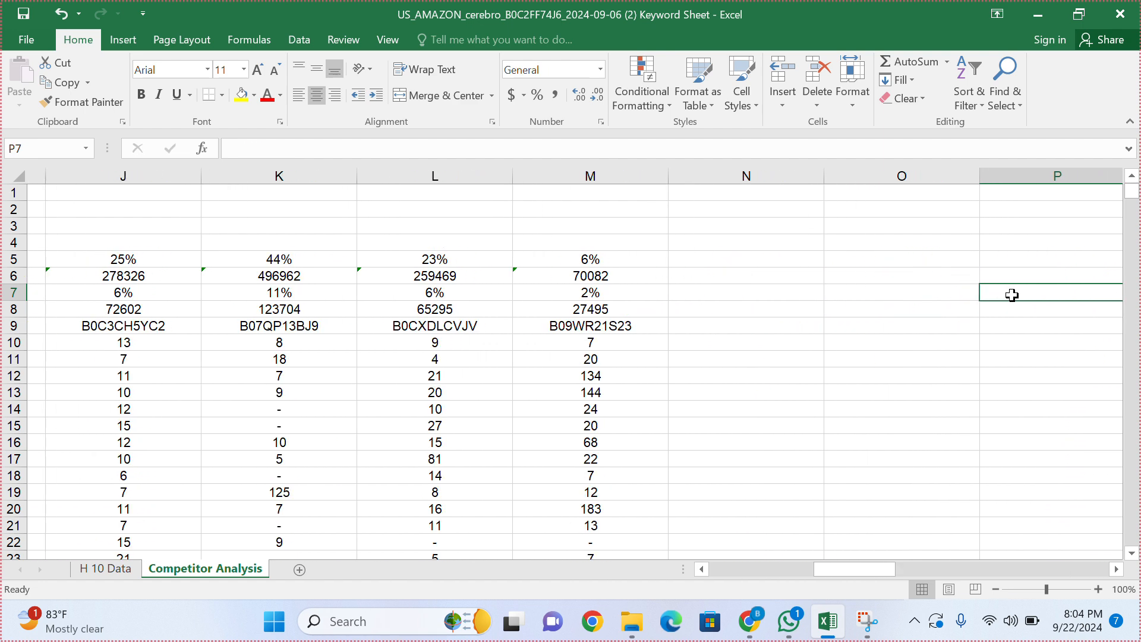
Step: Apply all borders to the Top 30 and Top 10 summary block C5:M8
key(Left)
key(Home)
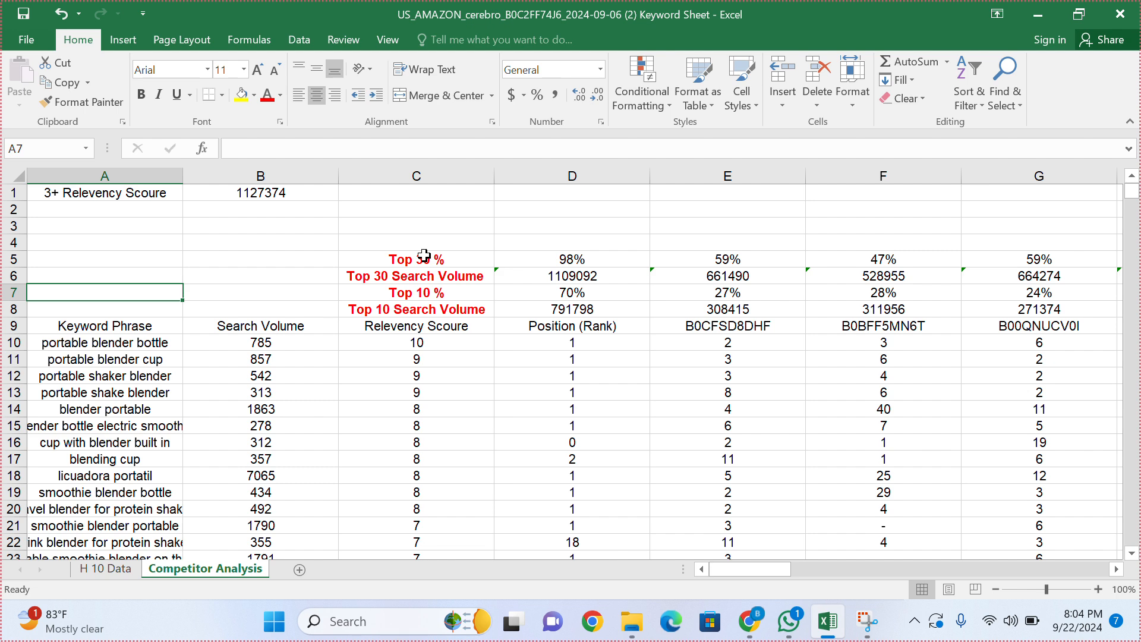
drag(423, 256, 866, 307)
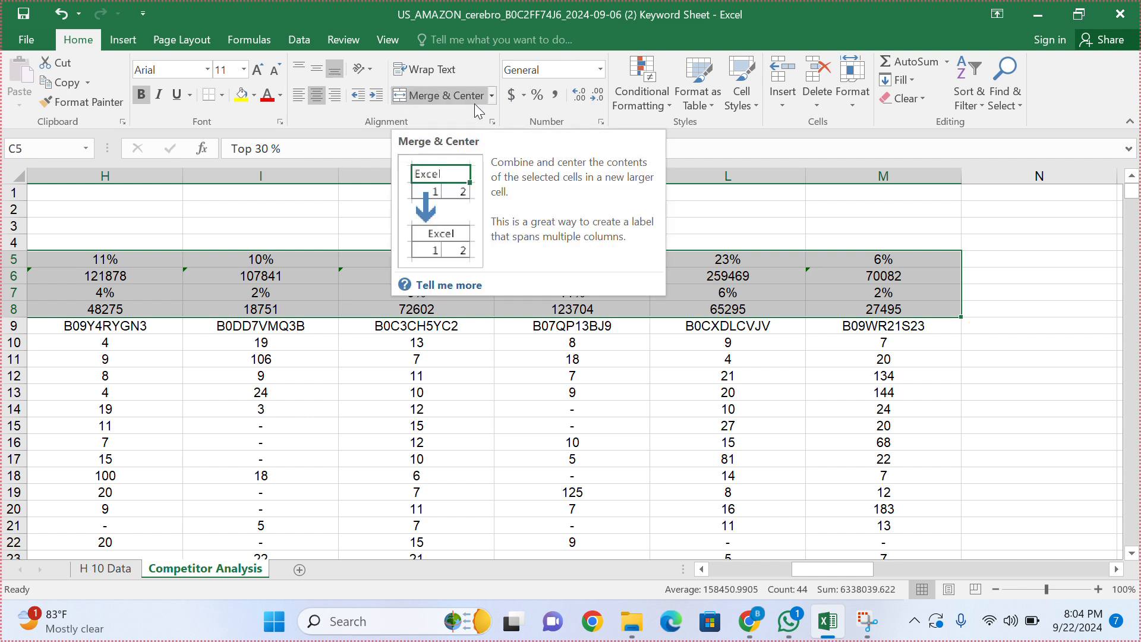
click(222, 96)
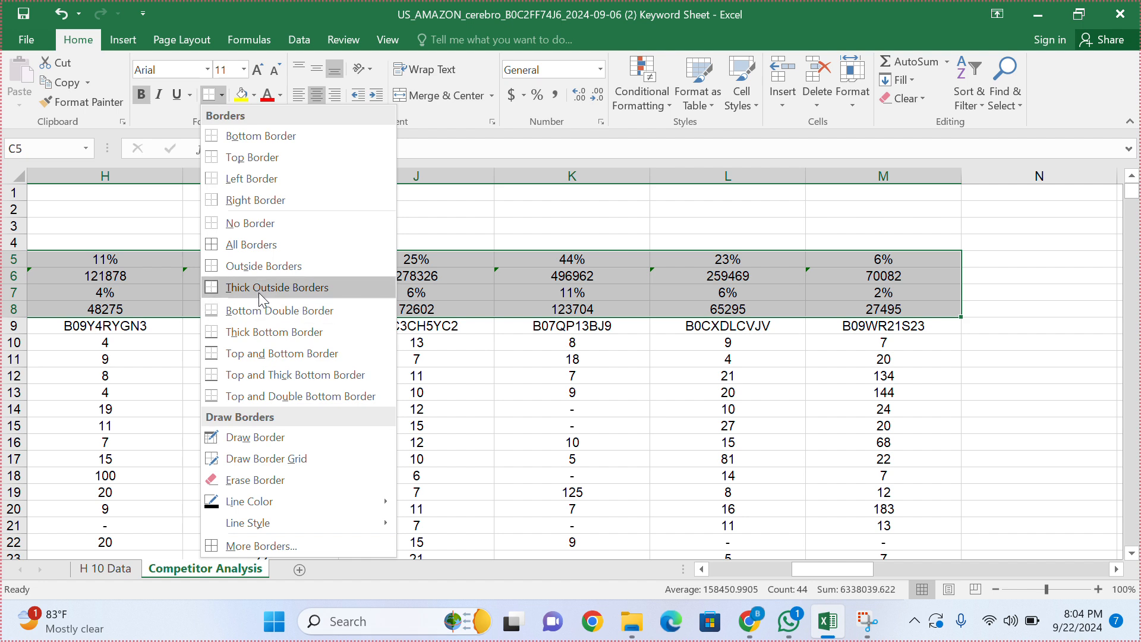
click(263, 250)
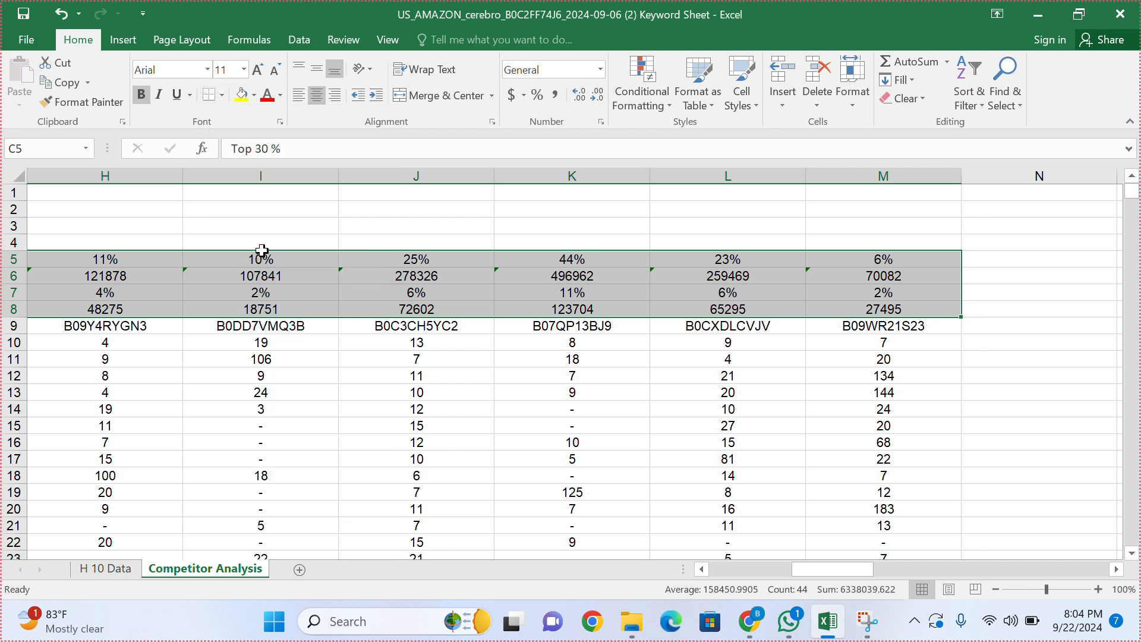
scroll(262, 250, left, 5)
click(559, 388)
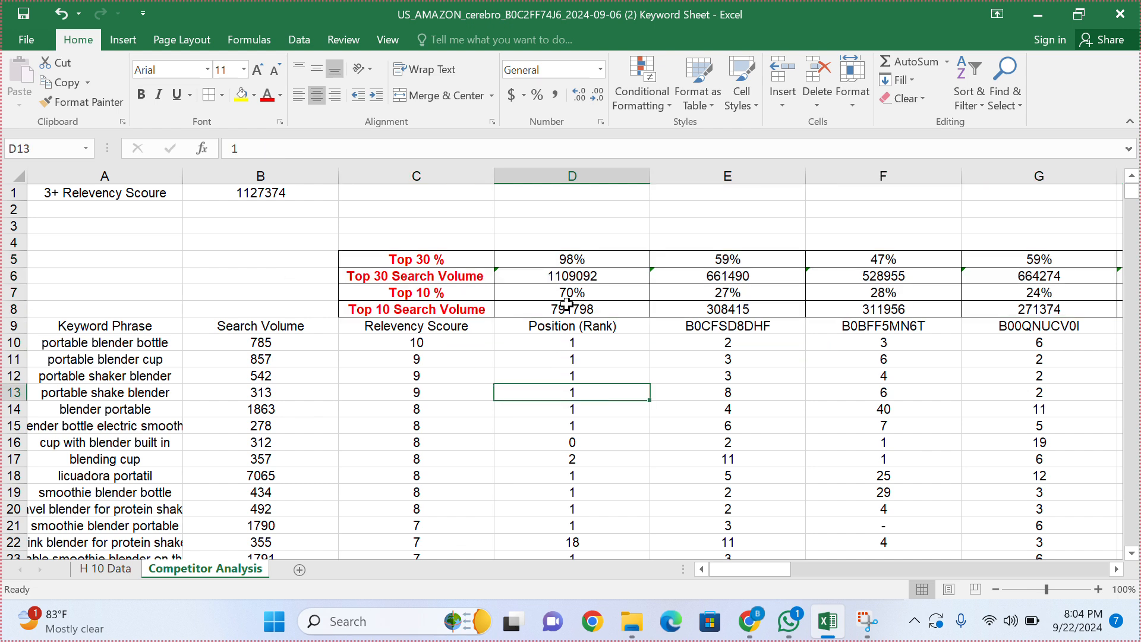
Step: Examine the Top 30 % and Top 10 % figures and formulas above the Position (Rank) column
click(562, 260)
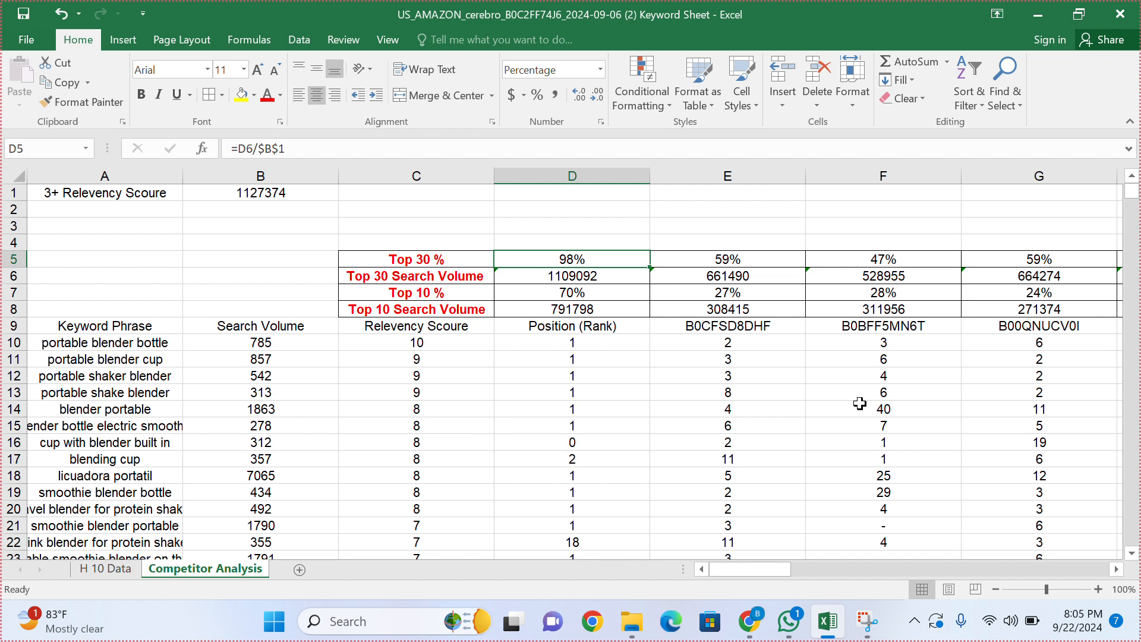
click(572, 290)
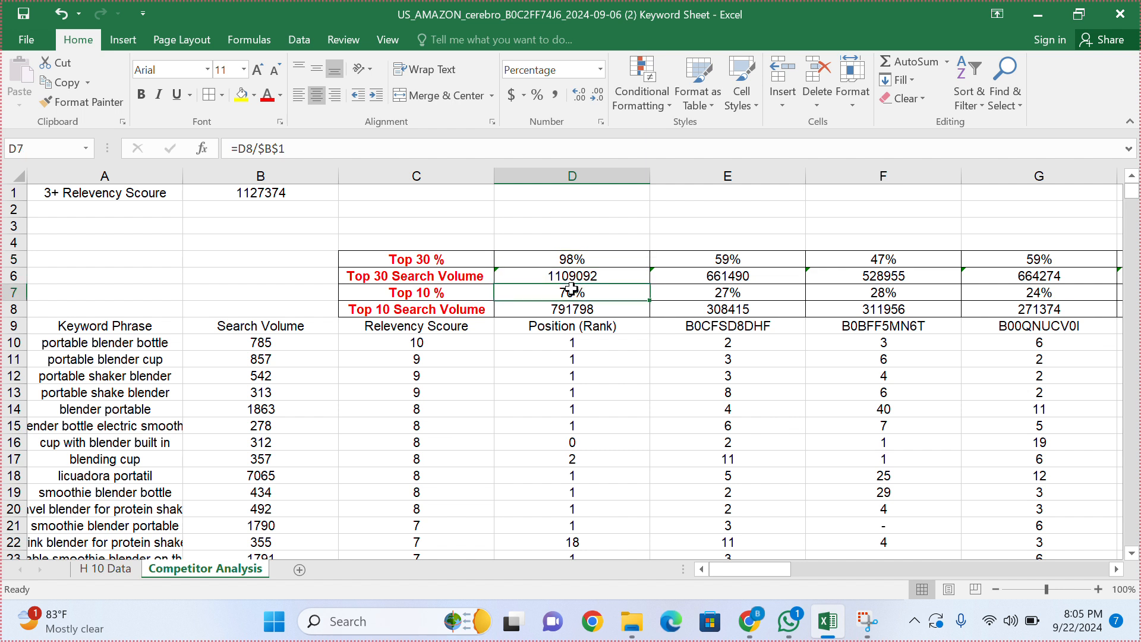
drag(562, 329, 561, 257)
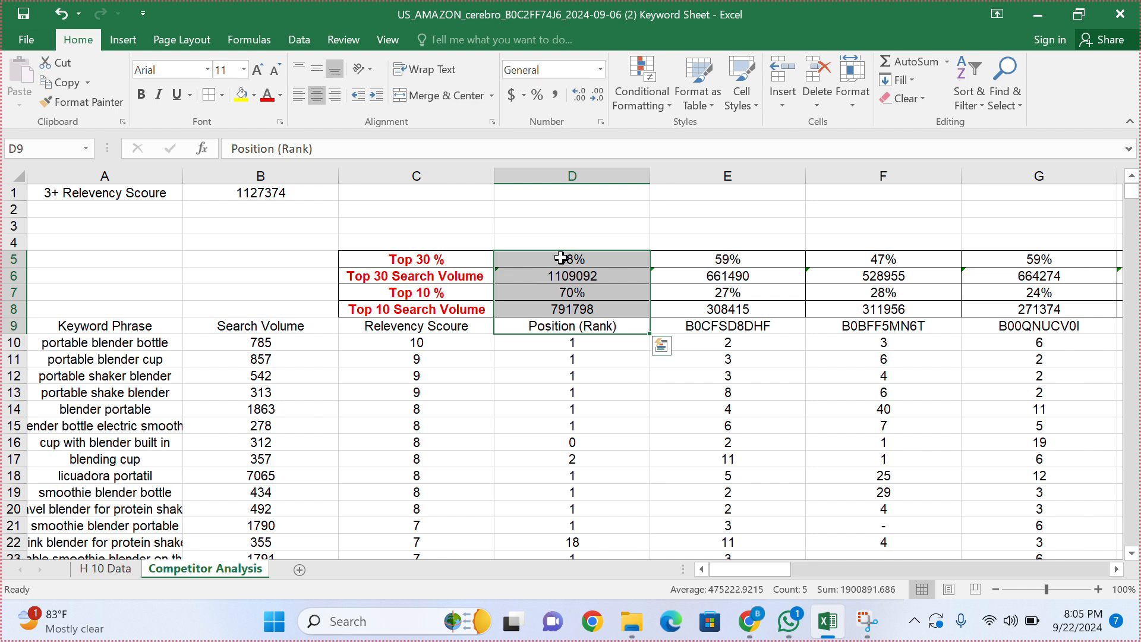
click(562, 258)
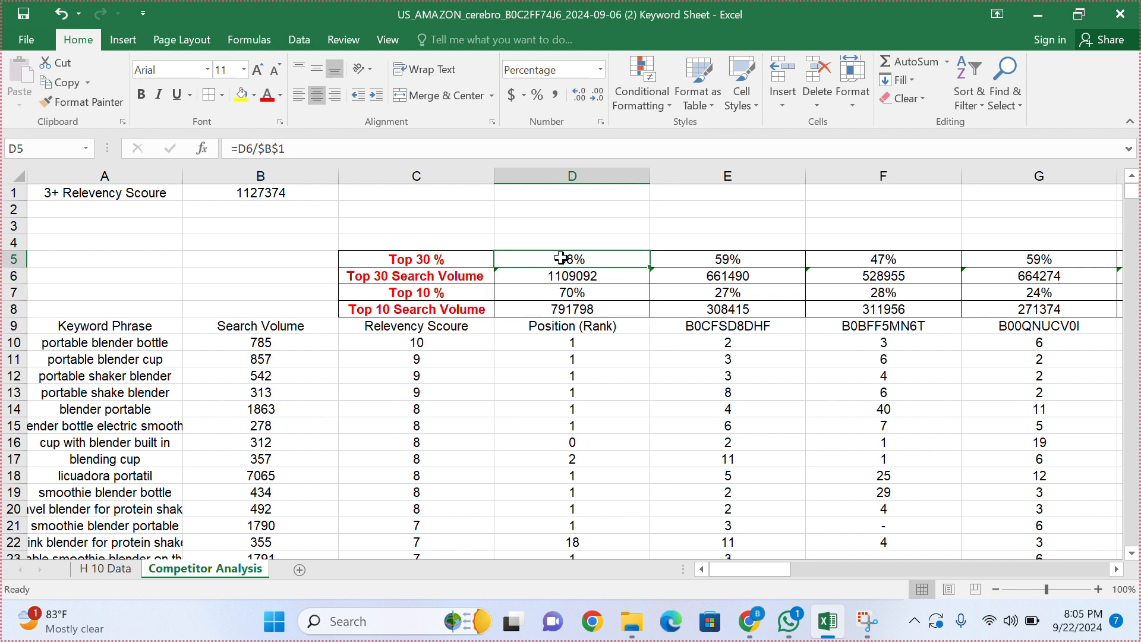
click(118, 343)
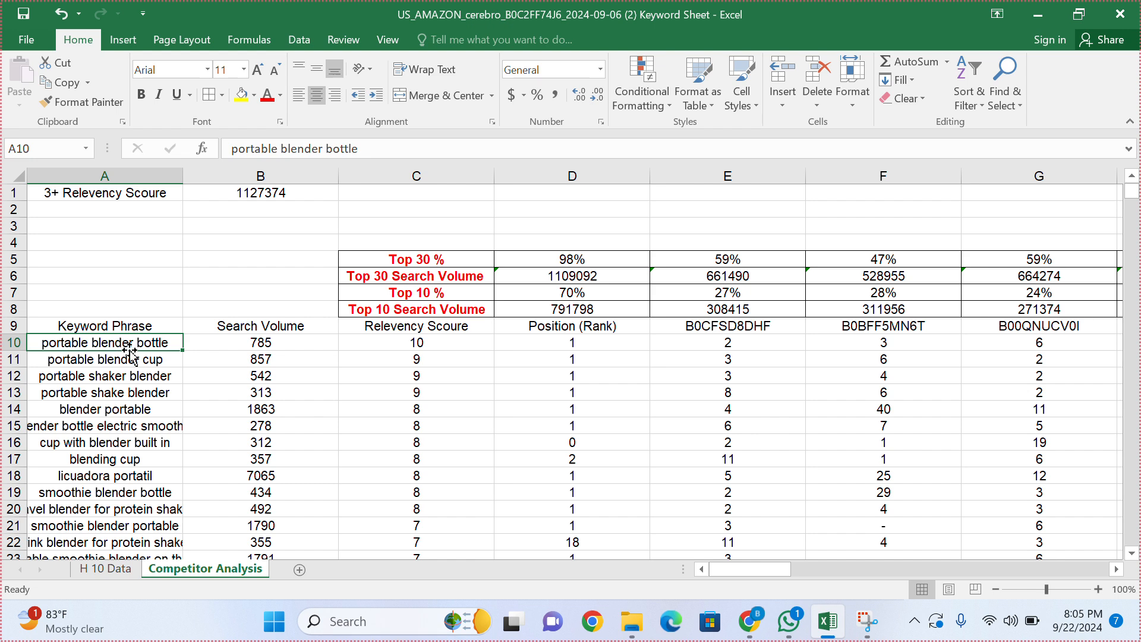
click(561, 261)
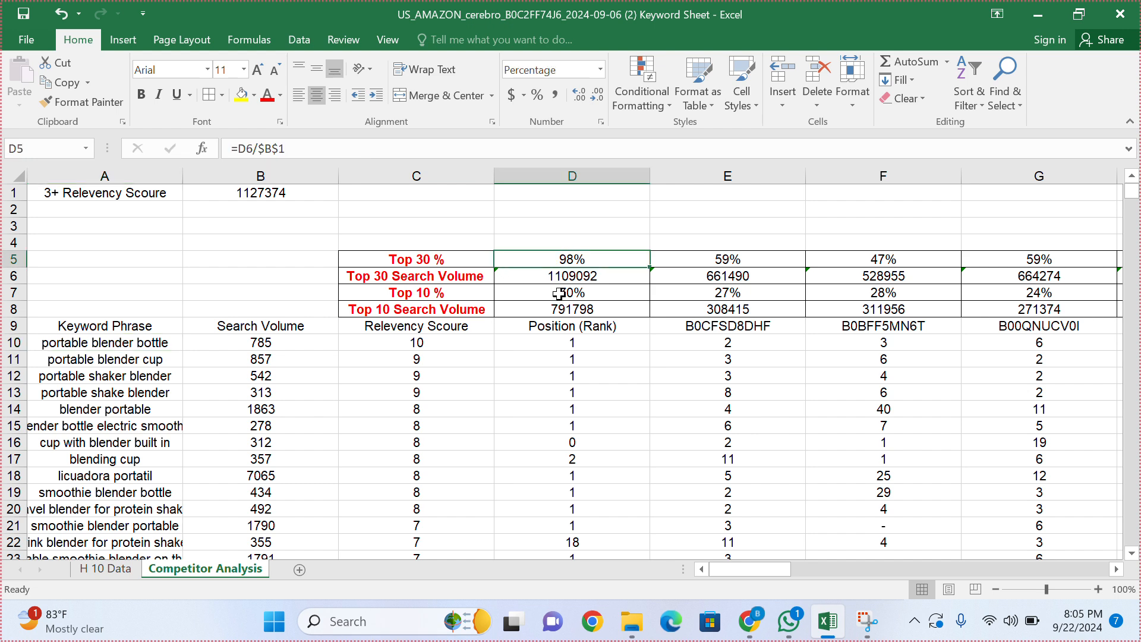
click(555, 325)
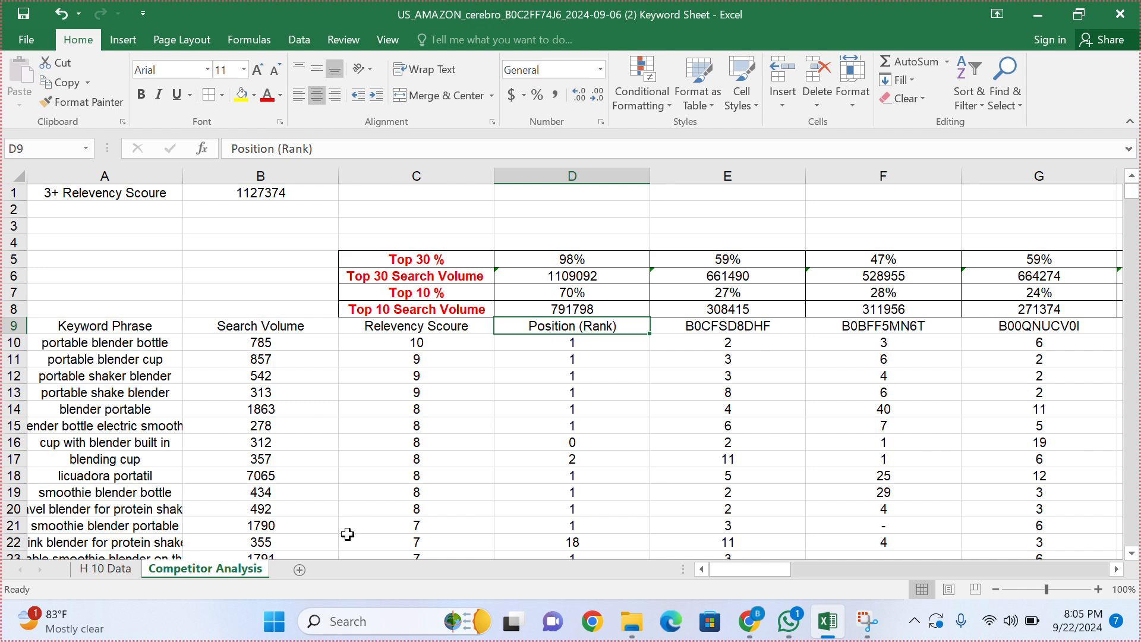
Step: Add a new worksheet after Competitor Analysis and name it Alpha Asin
click(300, 571)
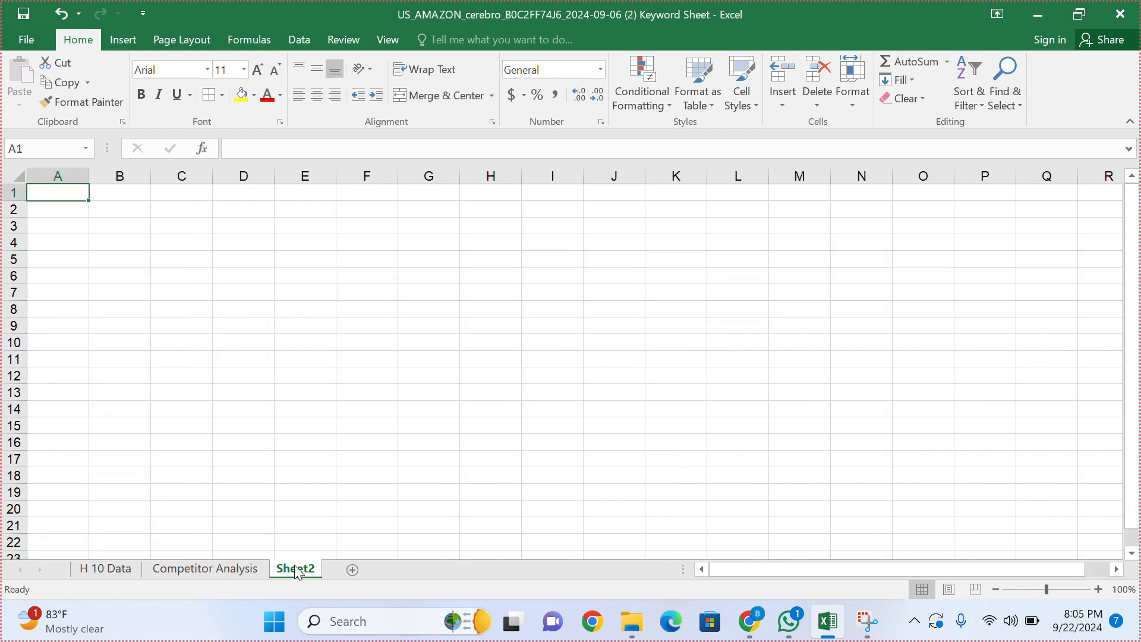
double_click(297, 570)
text(Alp)
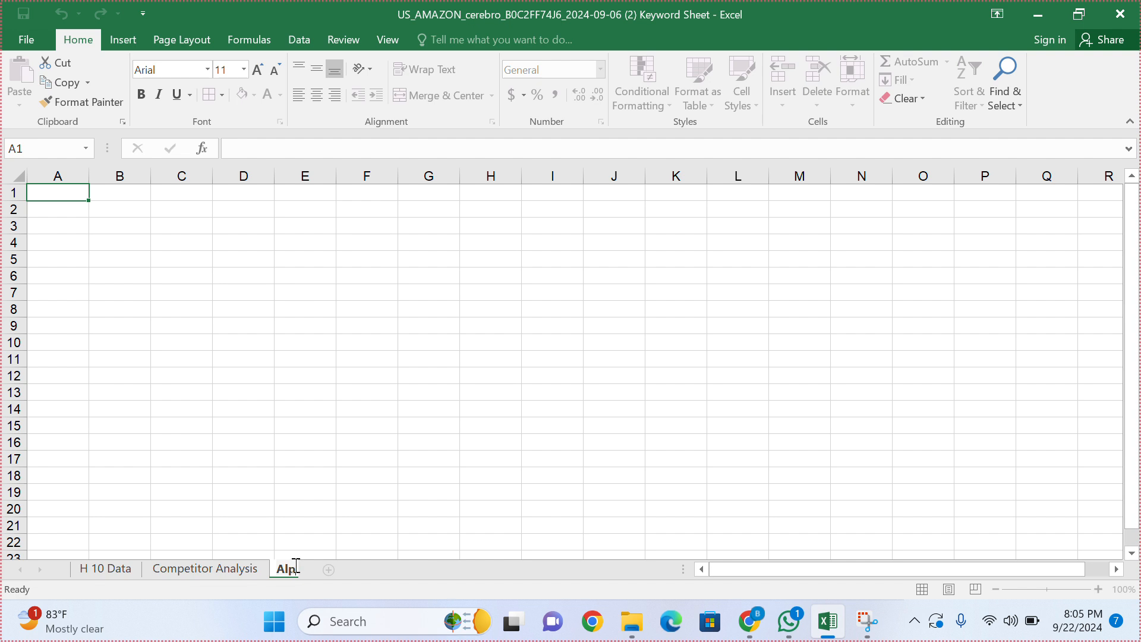
text(ha Asin )
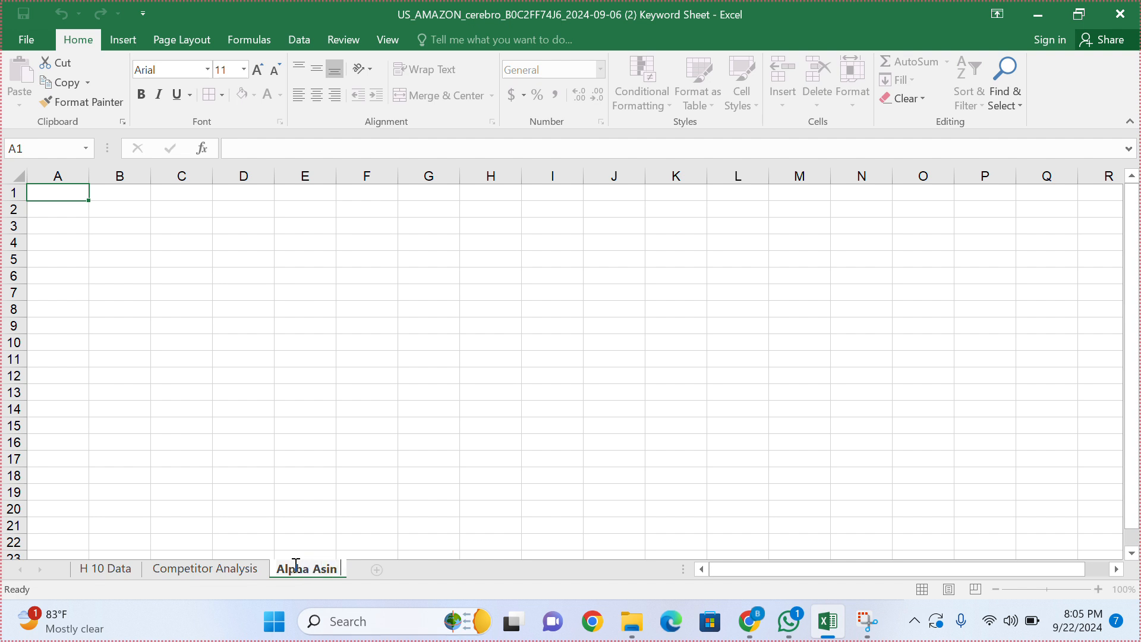
text(Extra K)
key(BackSpace)
key(BackSpace)
key(BackSpace)
key(BackSpace)
key(BackSpace)
key(BackSpace)
key(BackSpace)
key(BackSpace)
key(Return)
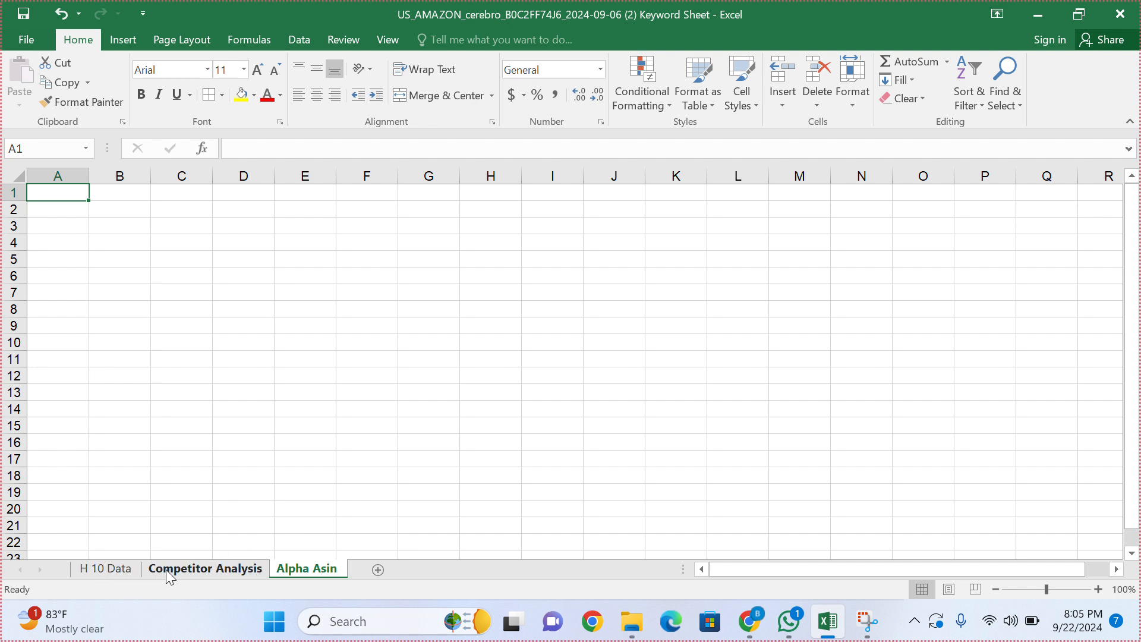
Step: Filter the Relevency Scoure column in the H 10 Data sheet to show only scores 1 and 2
click(183, 567)
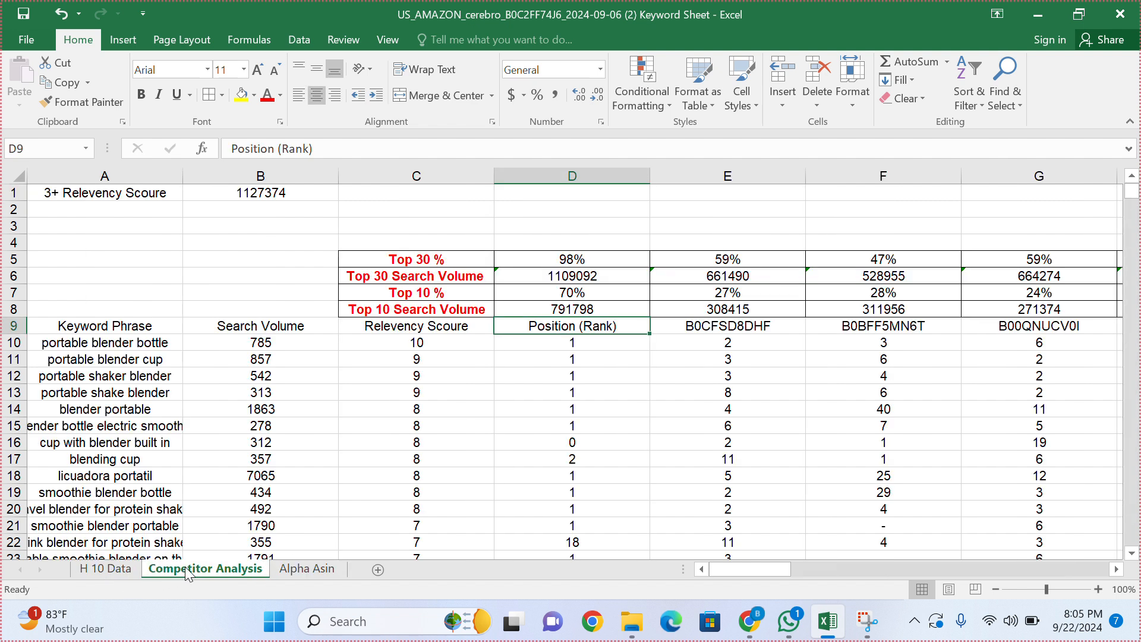
click(119, 568)
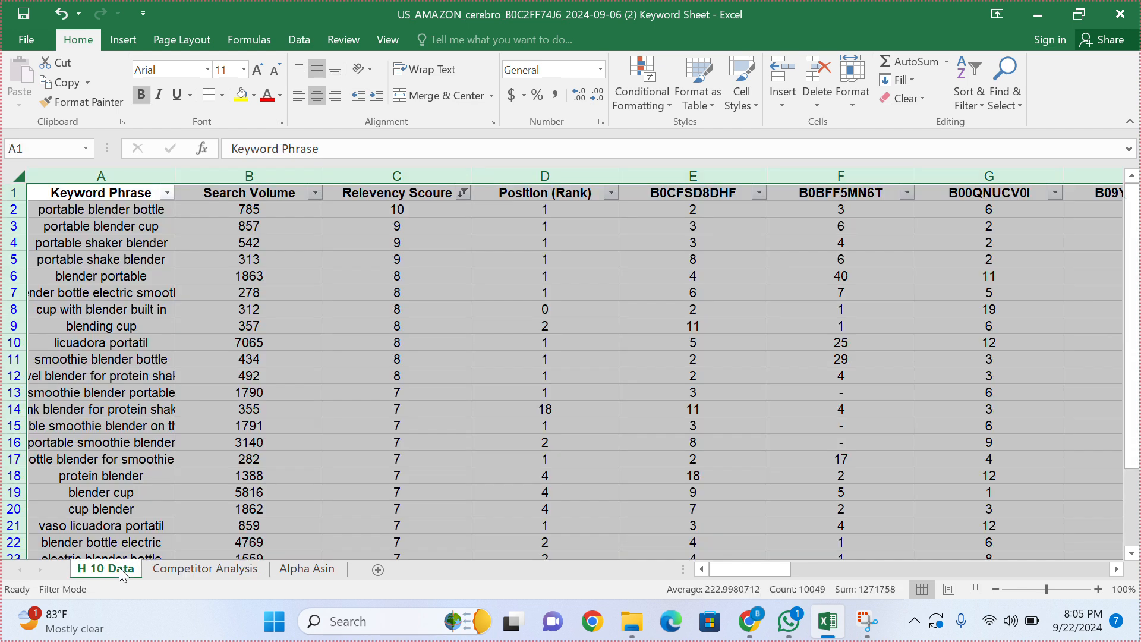
click(404, 272)
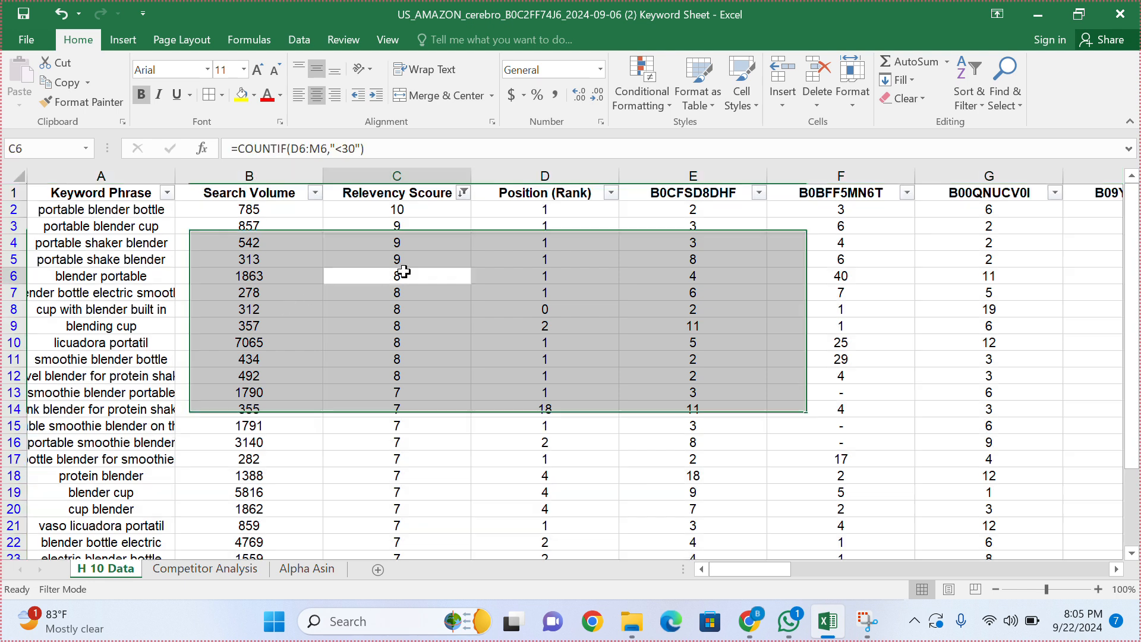
click(463, 192)
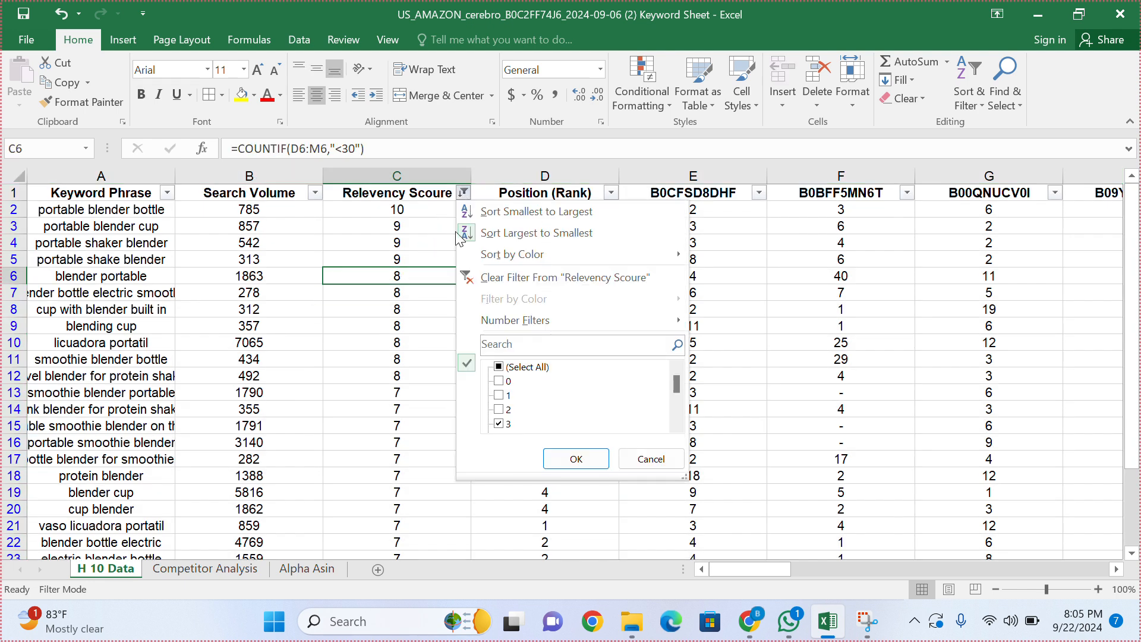
click(499, 368)
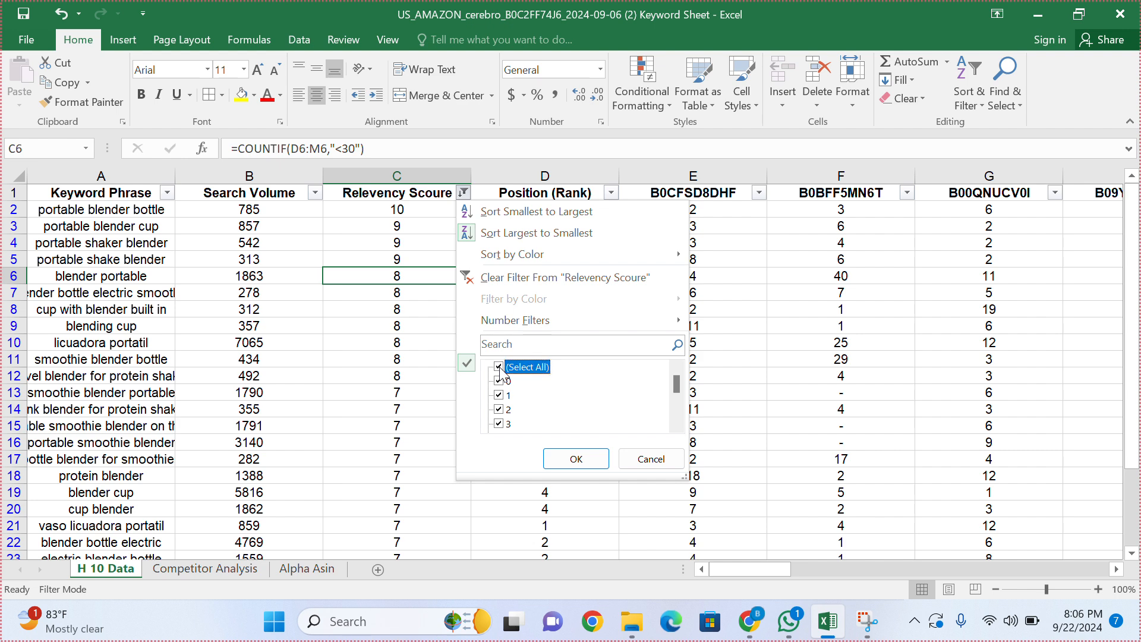
click(501, 370)
click(499, 395)
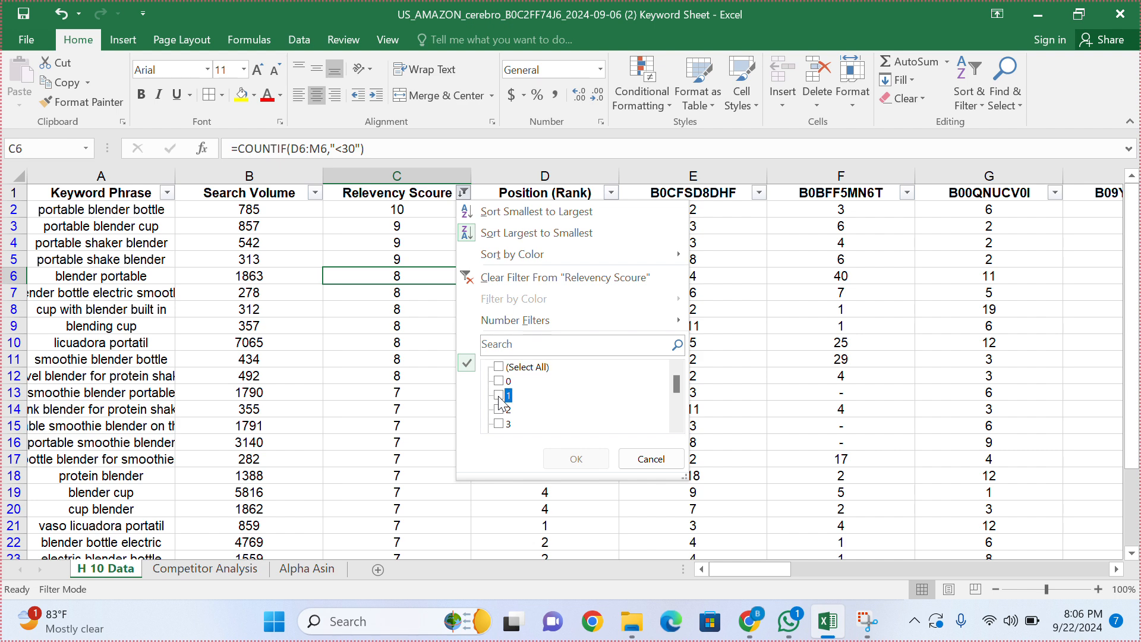
click(500, 410)
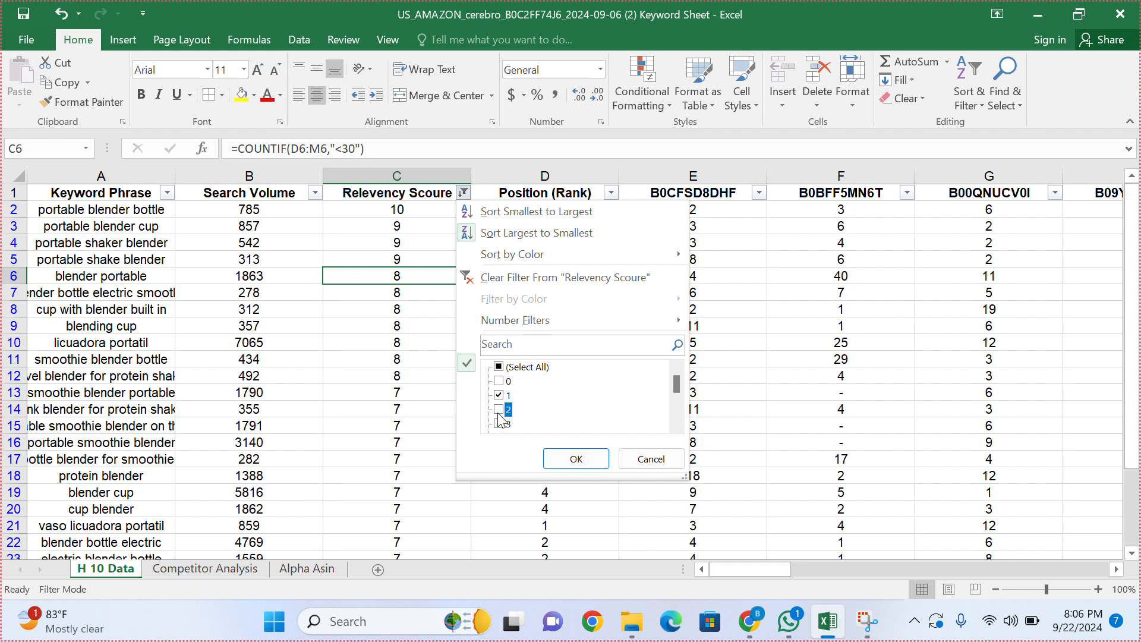
click(575, 460)
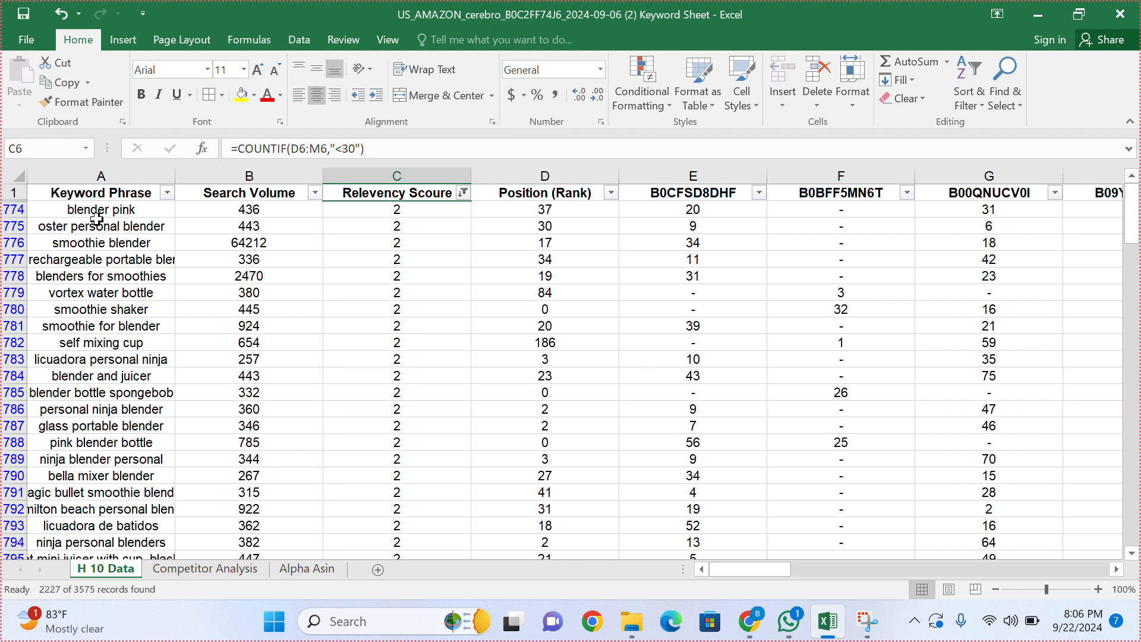
Step: Copy the filtered columns A:D from H 10 Data and paste them as values at A1 of the Alpha Asin sheet
click(48, 176)
drag(380, 189, 531, 172)
key(ctrl+c)
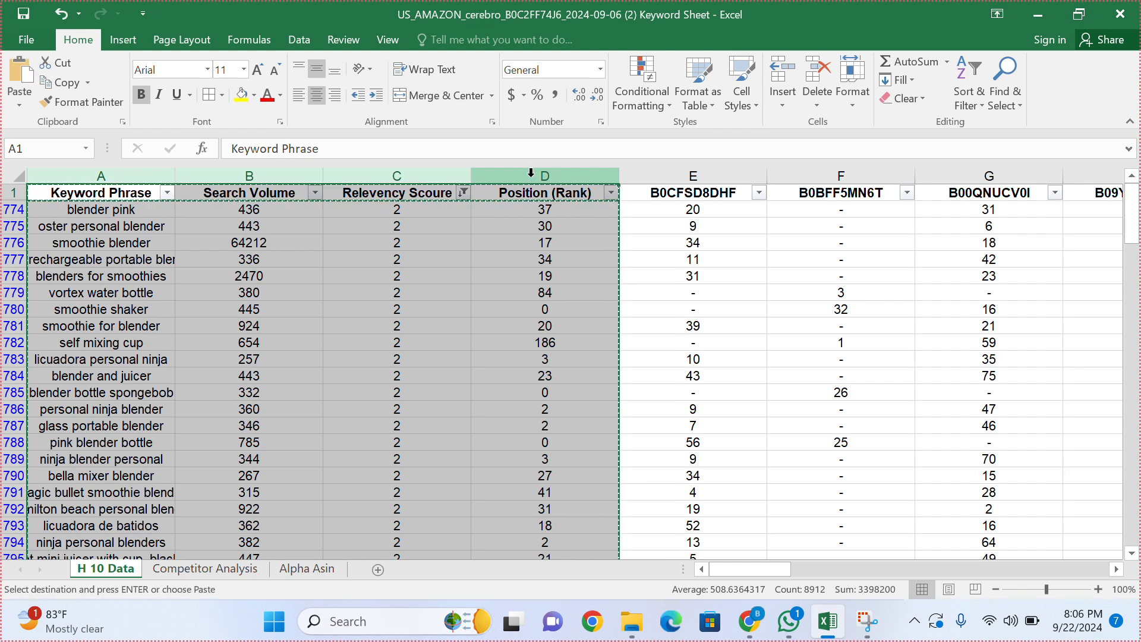
click(298, 569)
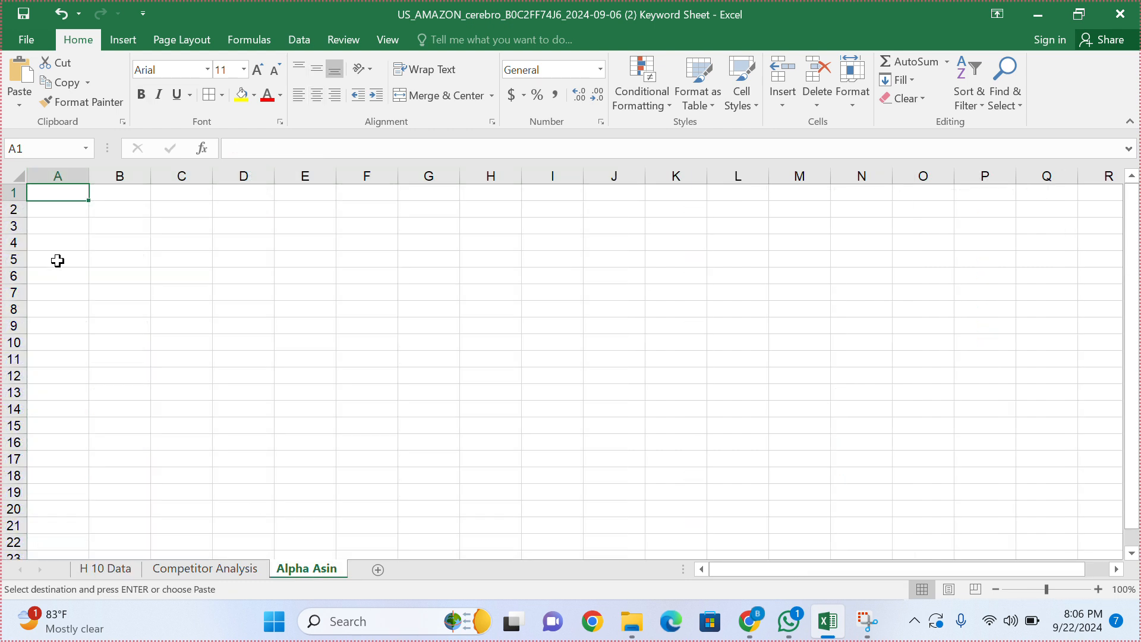
right_click(59, 189)
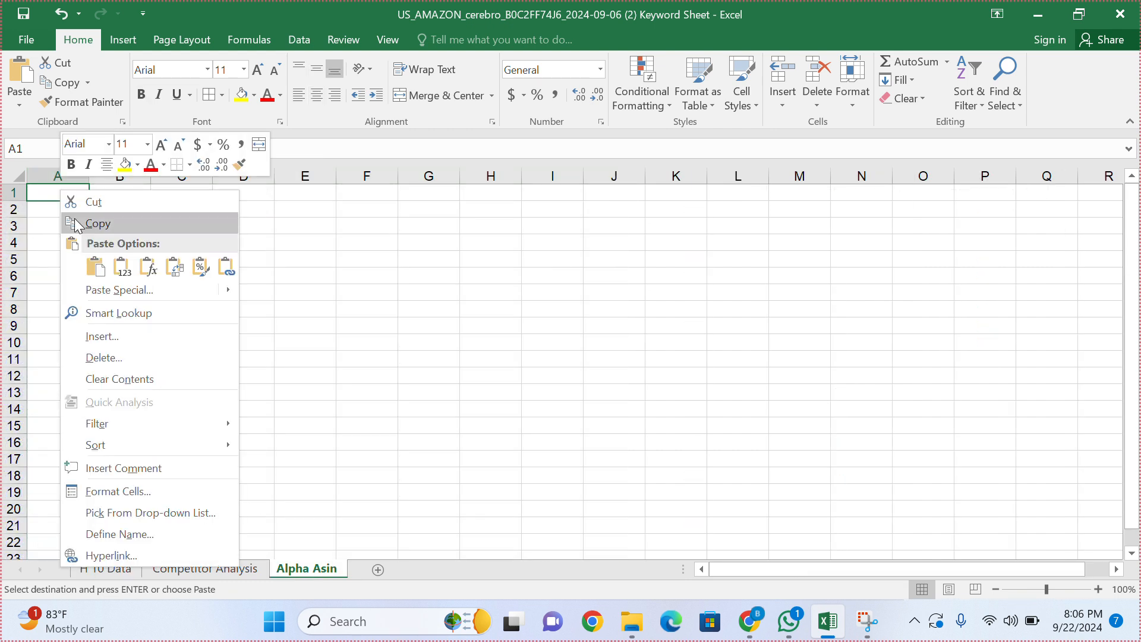
click(122, 266)
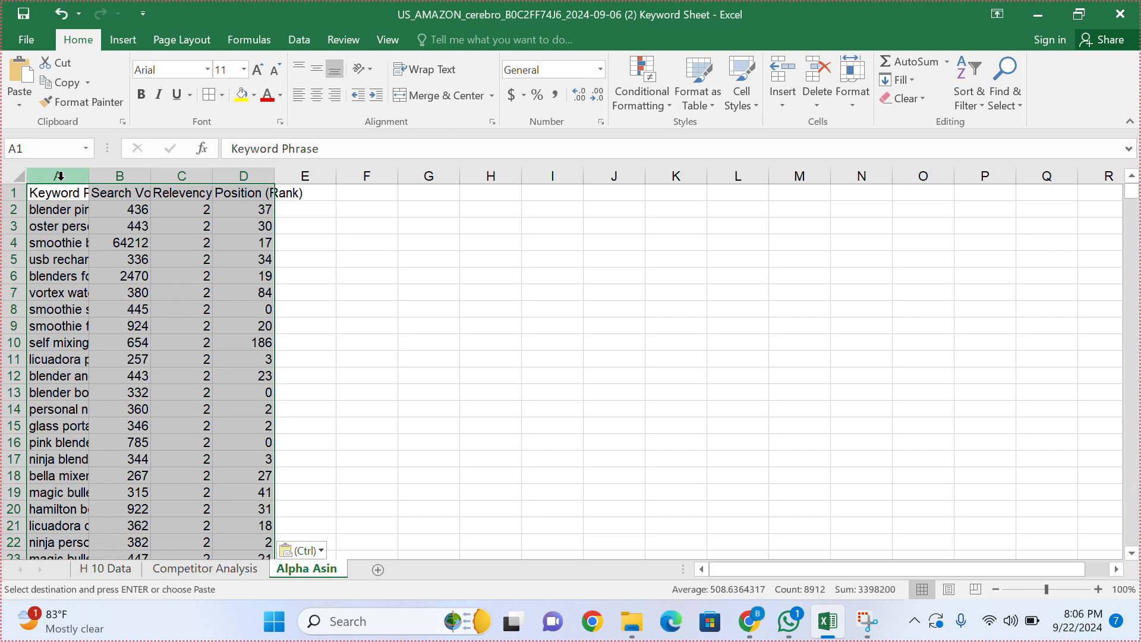
Step: Widen columns A:D of the Alpha Asin sheet equally to fit their headers and center their contents
drag(58, 176, 252, 177)
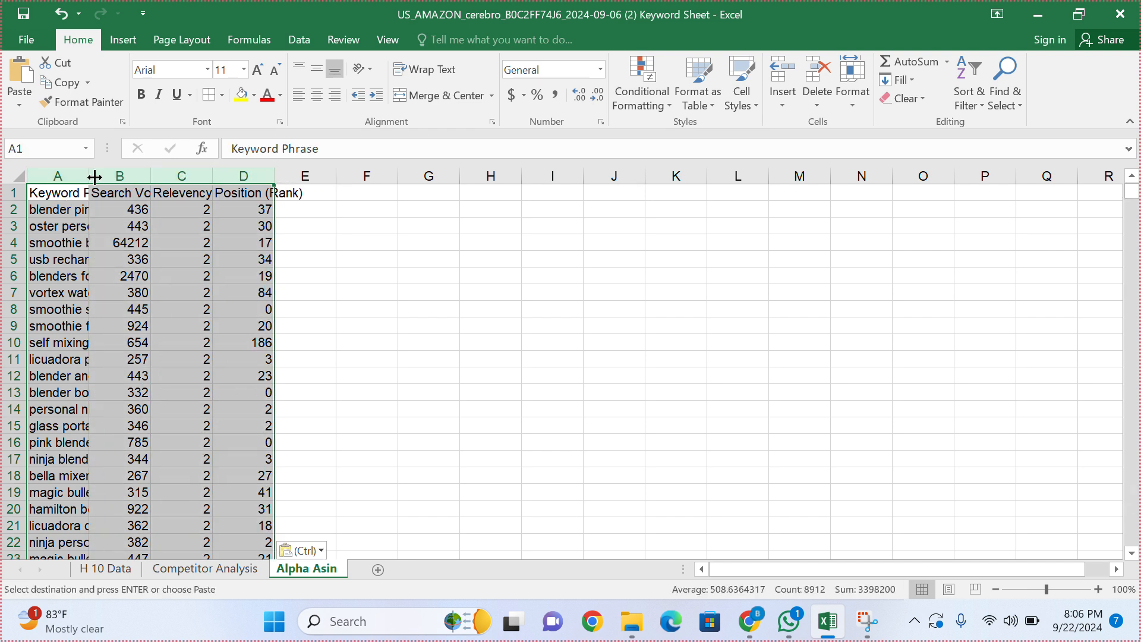
drag(90, 176, 184, 178)
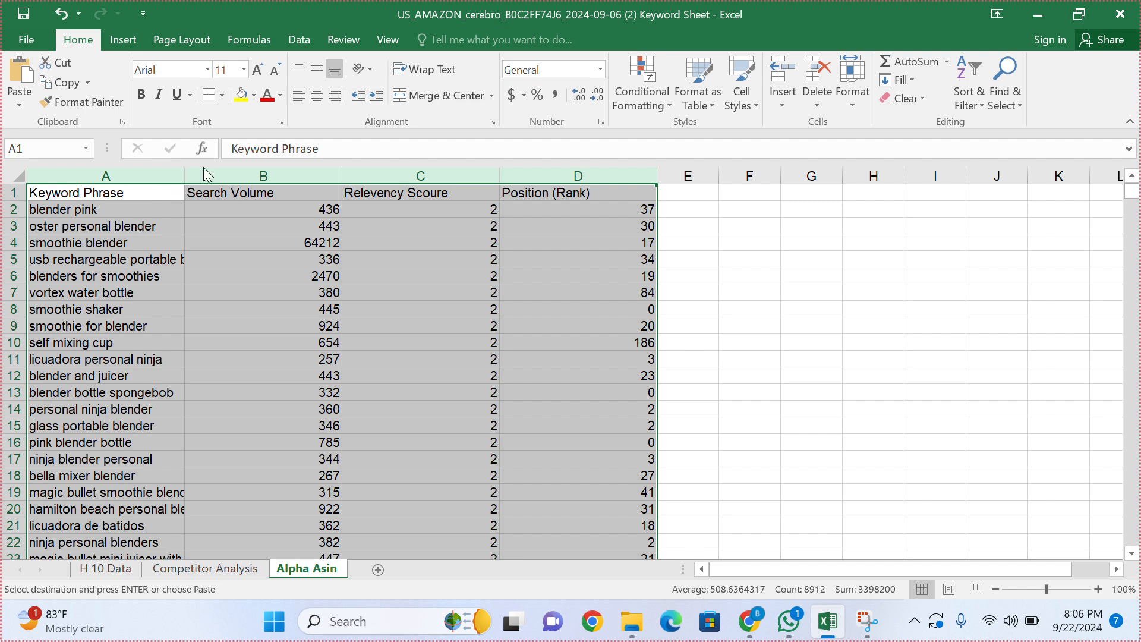
click(319, 94)
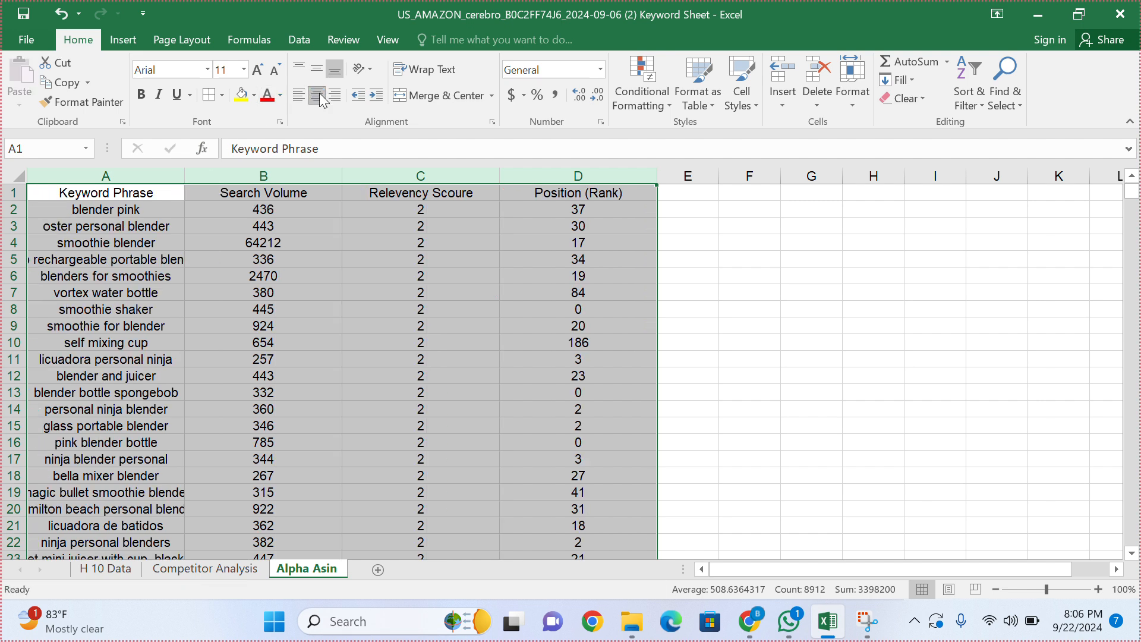
click(724, 323)
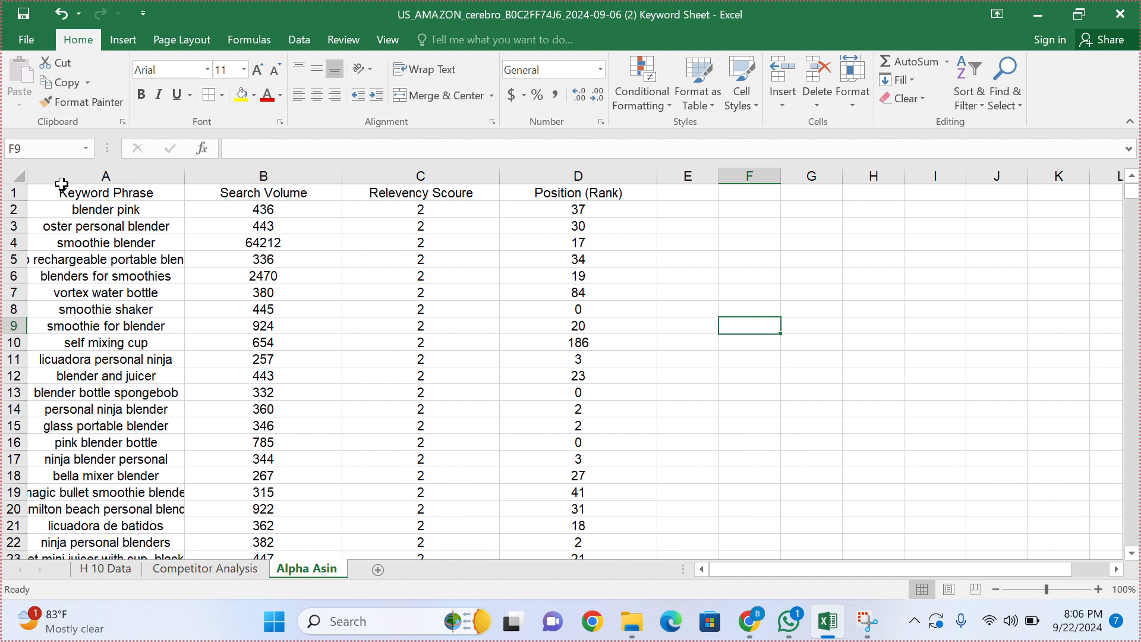
Step: Turn on filtering for the header row of the Alpha Asin sheet
click(19, 178)
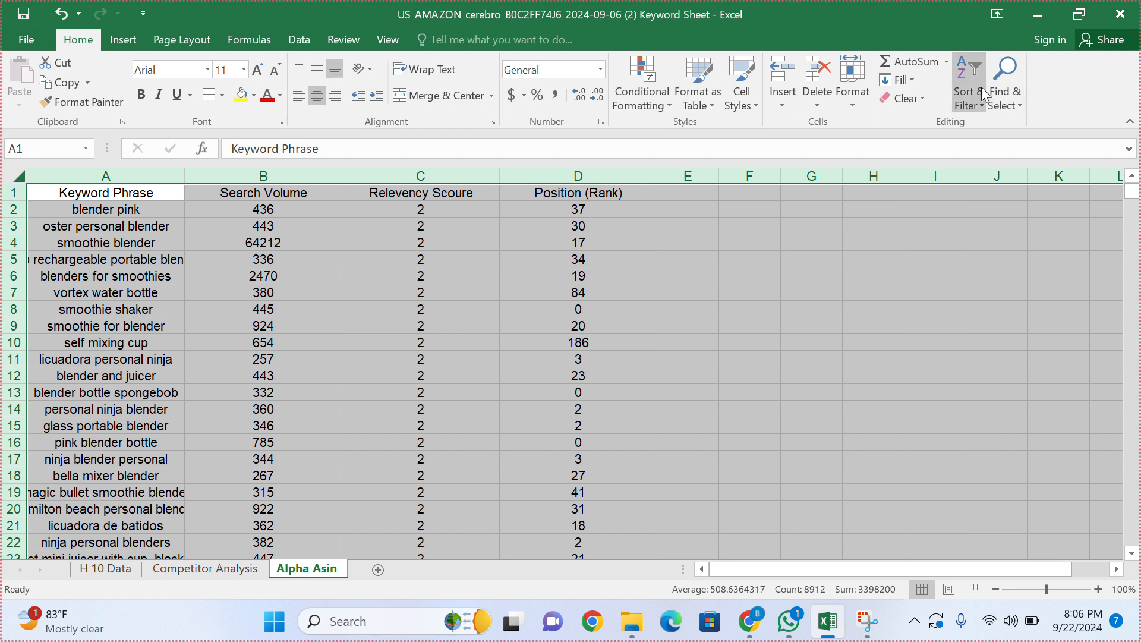
click(964, 113)
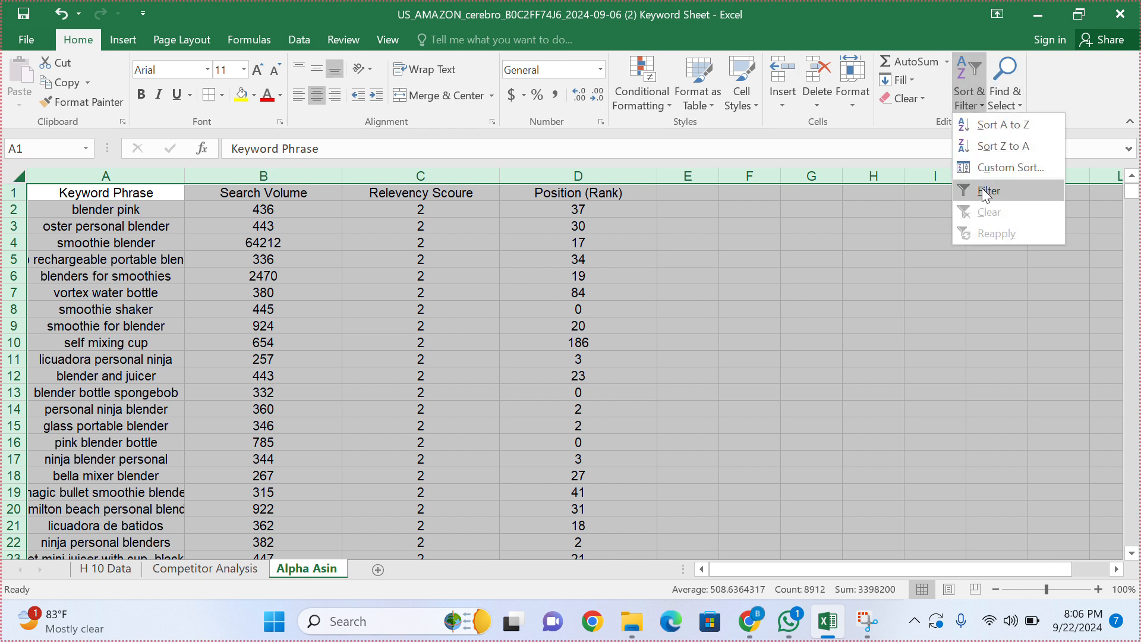
click(981, 190)
click(797, 297)
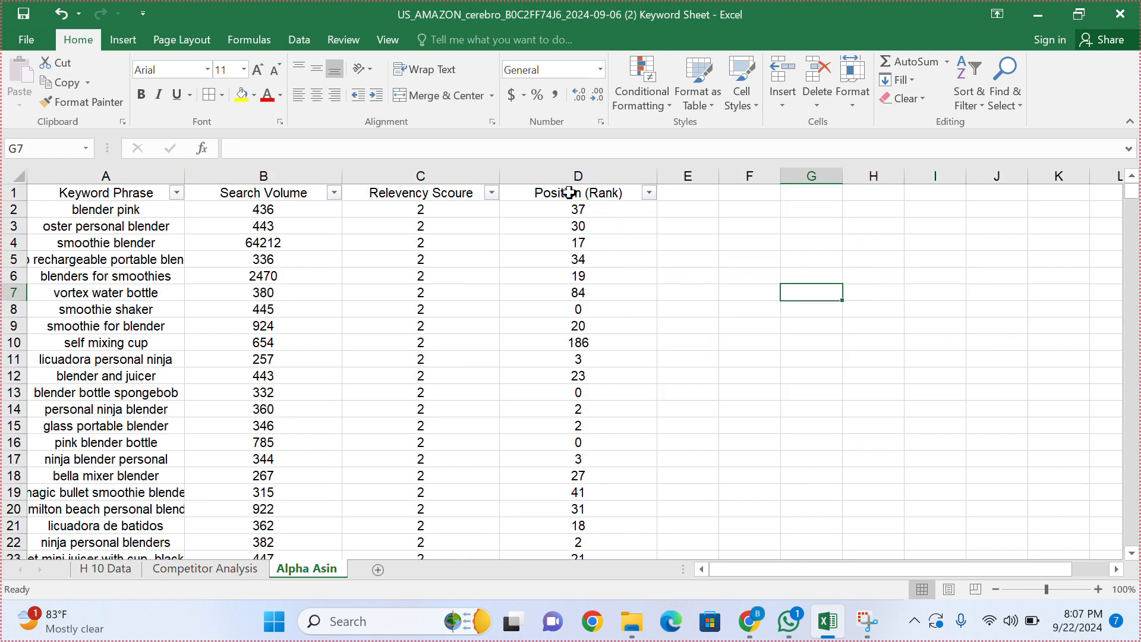
Step: Review the Position (Rank) values of individual keywords in the Alpha Asin sheet, such as "smoothie shaker" and "blenders for smoothies"
click(622, 193)
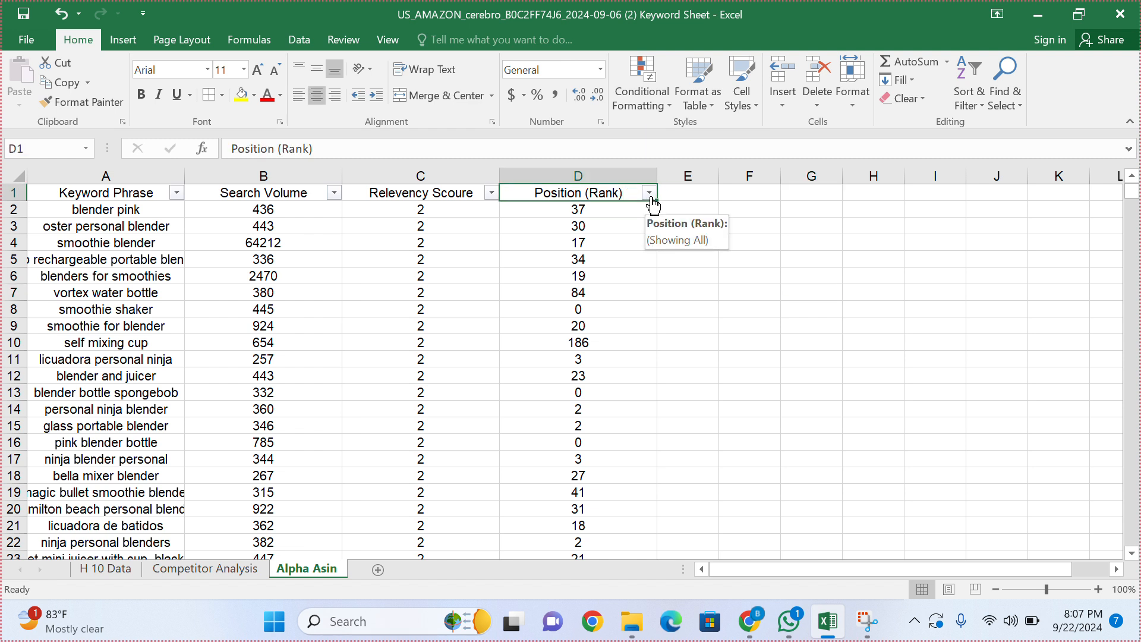
drag(586, 225, 595, 547)
click(564, 324)
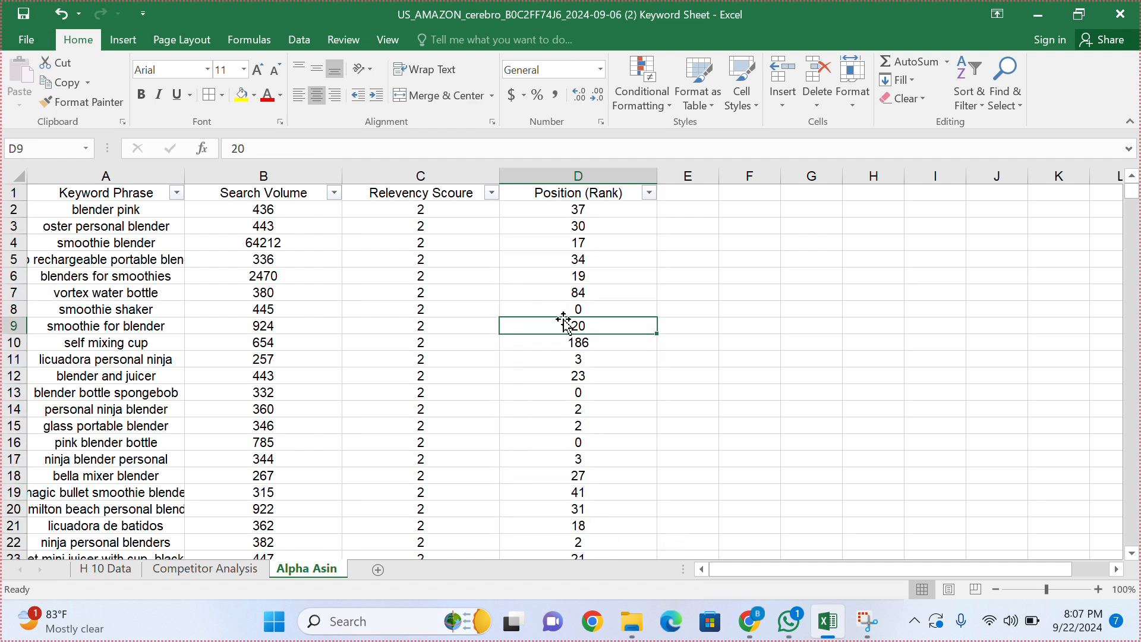
click(141, 307)
key(Right)
key(Right)
key(Right)
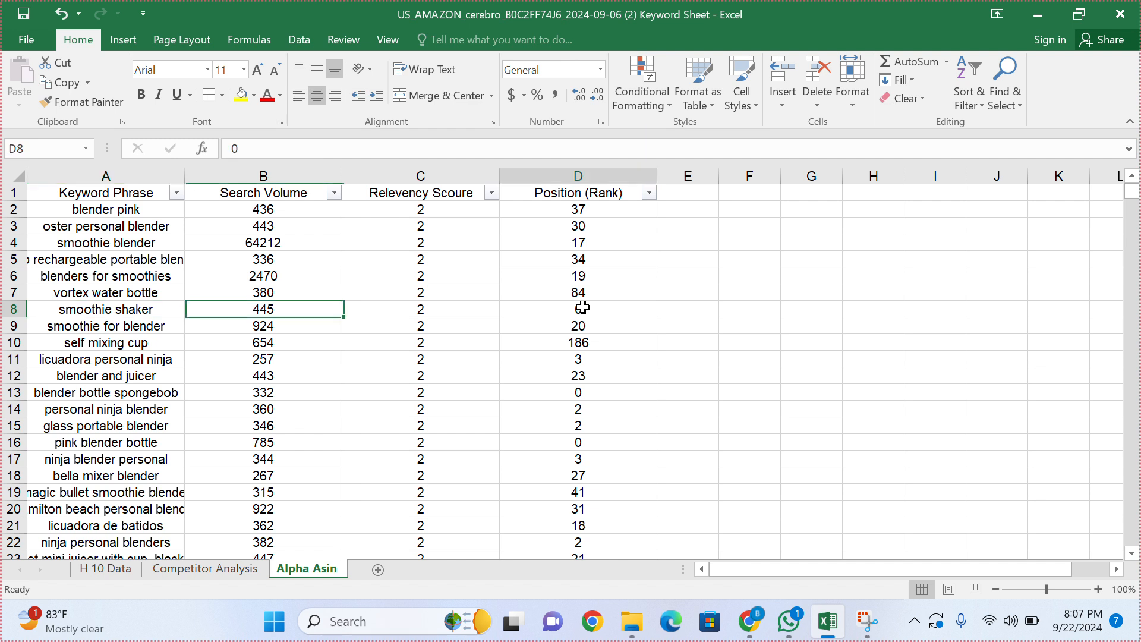
click(589, 276)
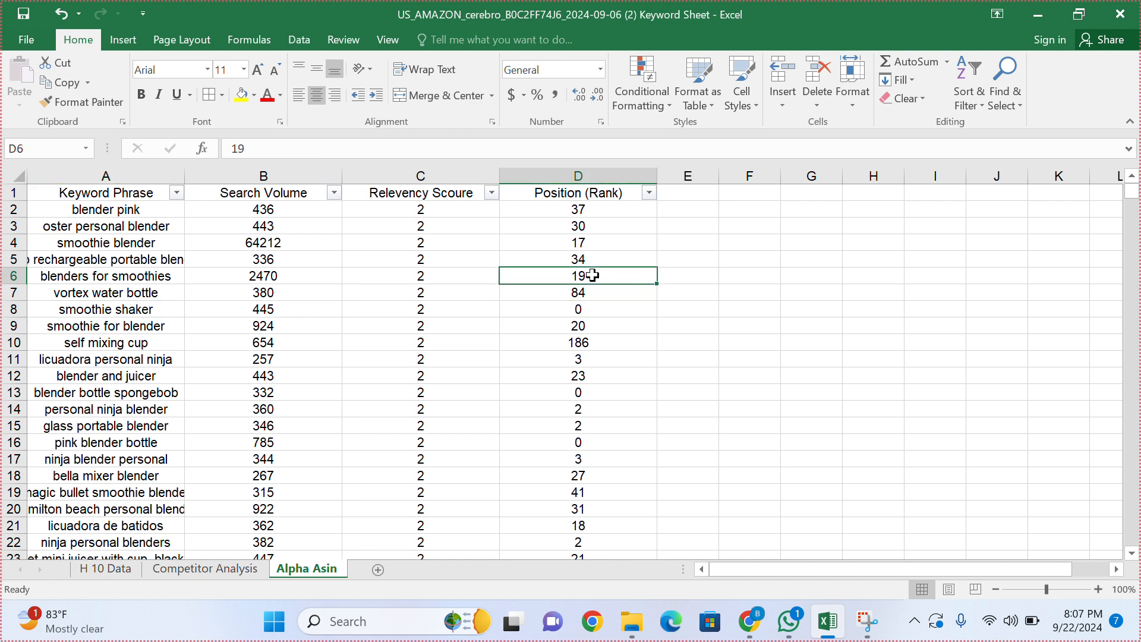
click(62, 276)
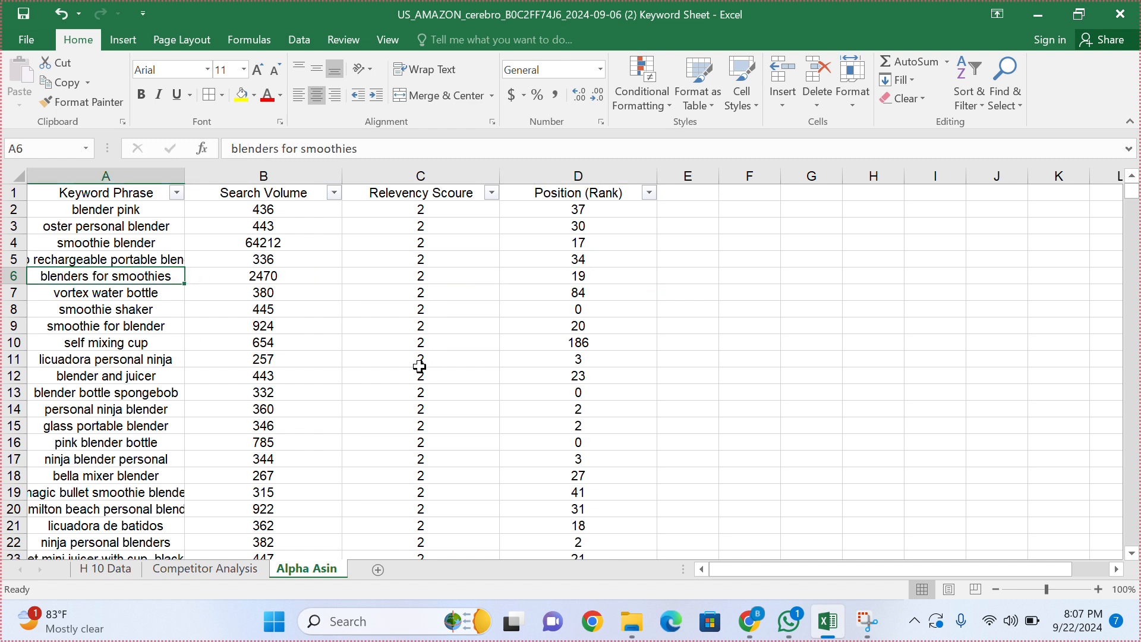
key(Right)
key(Right)
key(Right)
key(Right)
key(Left)
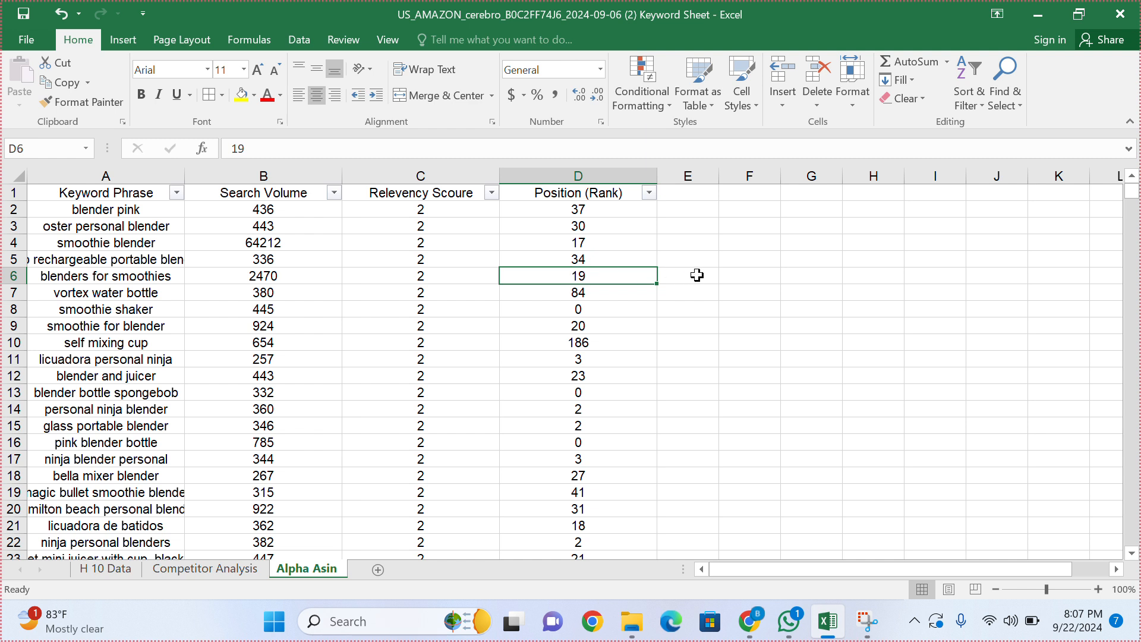
drag(698, 275, 587, 213)
click(587, 212)
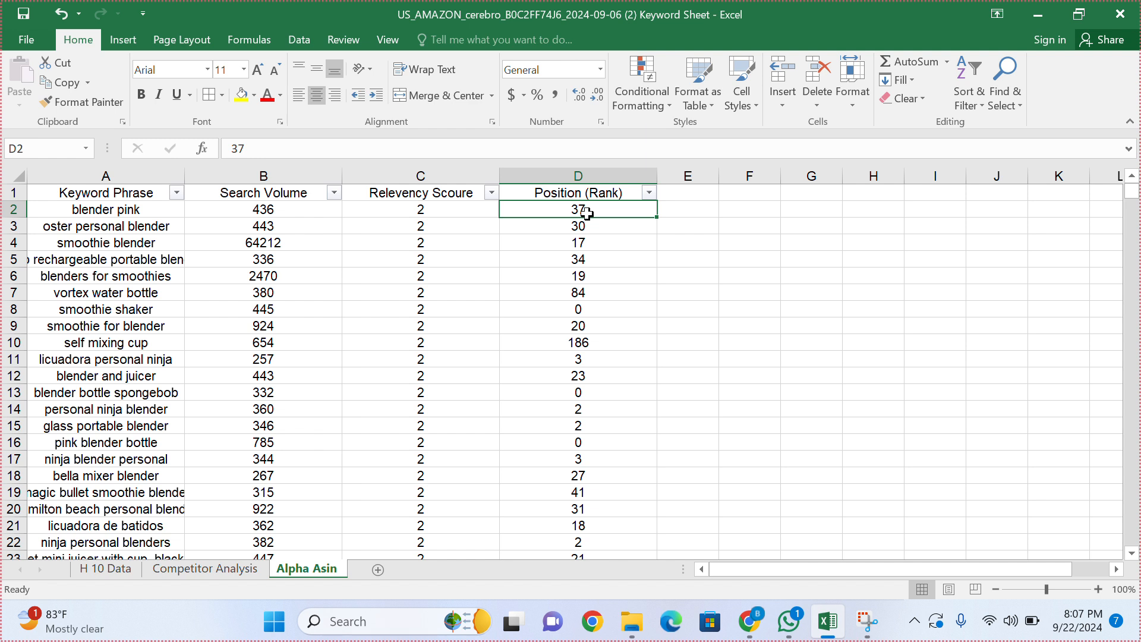
Step: Apply a custom filter to Position (Rank) showing rows less than or equal to 10 and not equal to 0
click(650, 192)
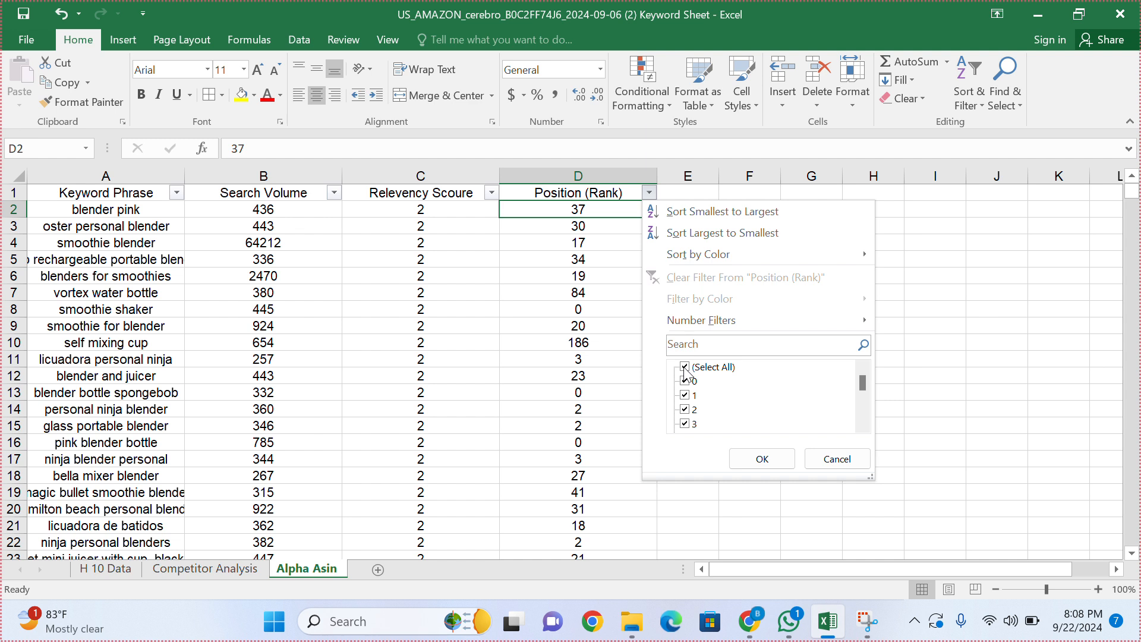
mouse_move(708, 327)
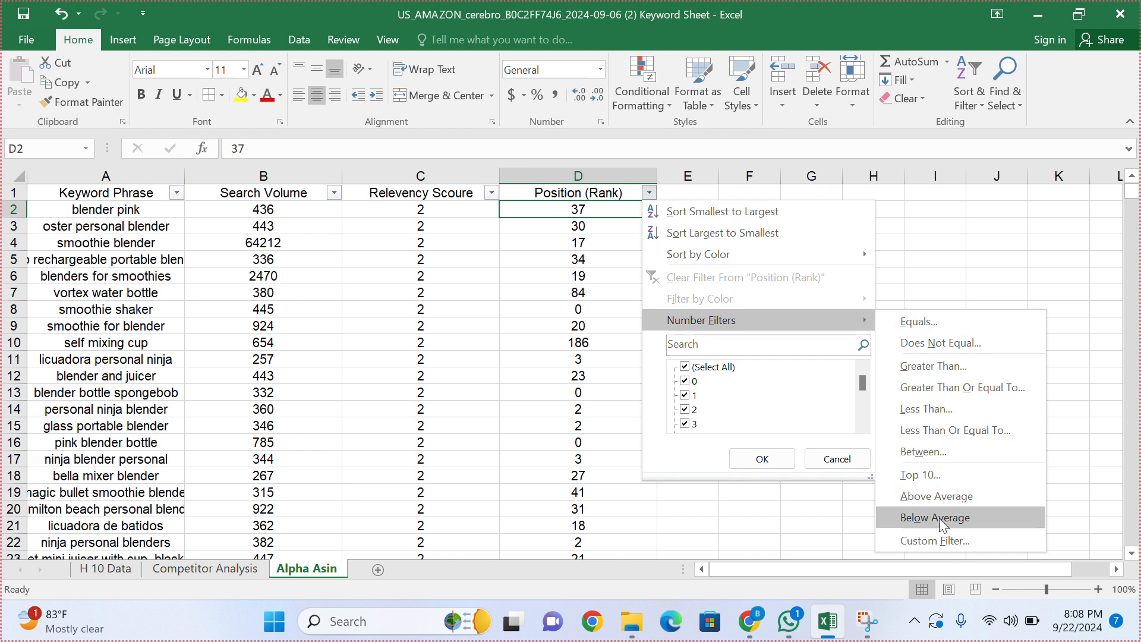
click(937, 542)
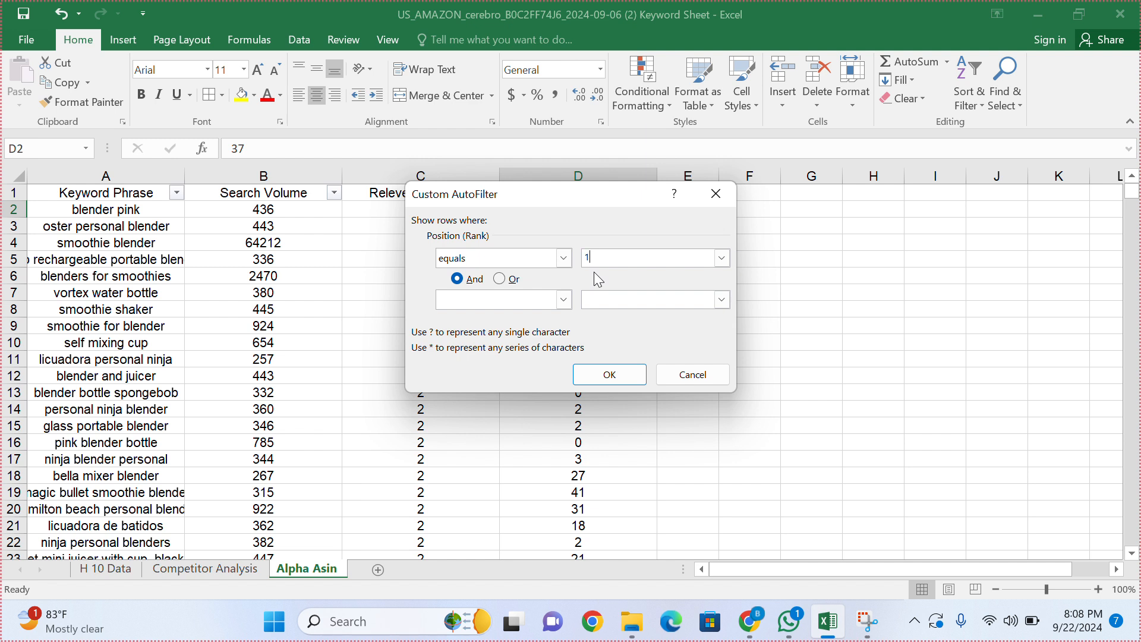
click(563, 258)
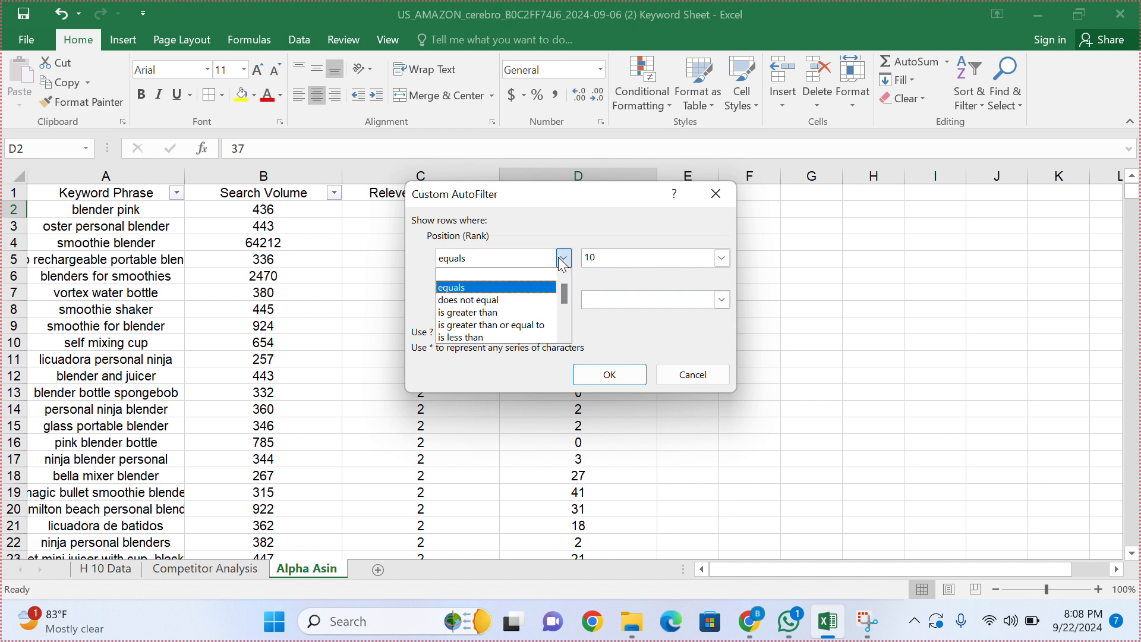
click(564, 315)
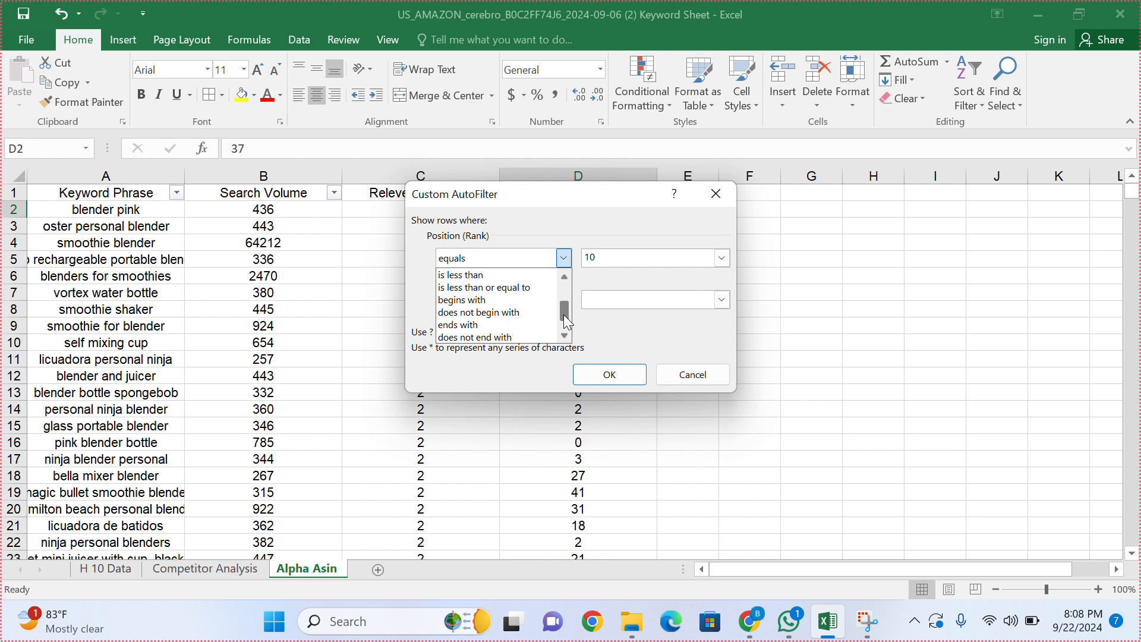
click(518, 289)
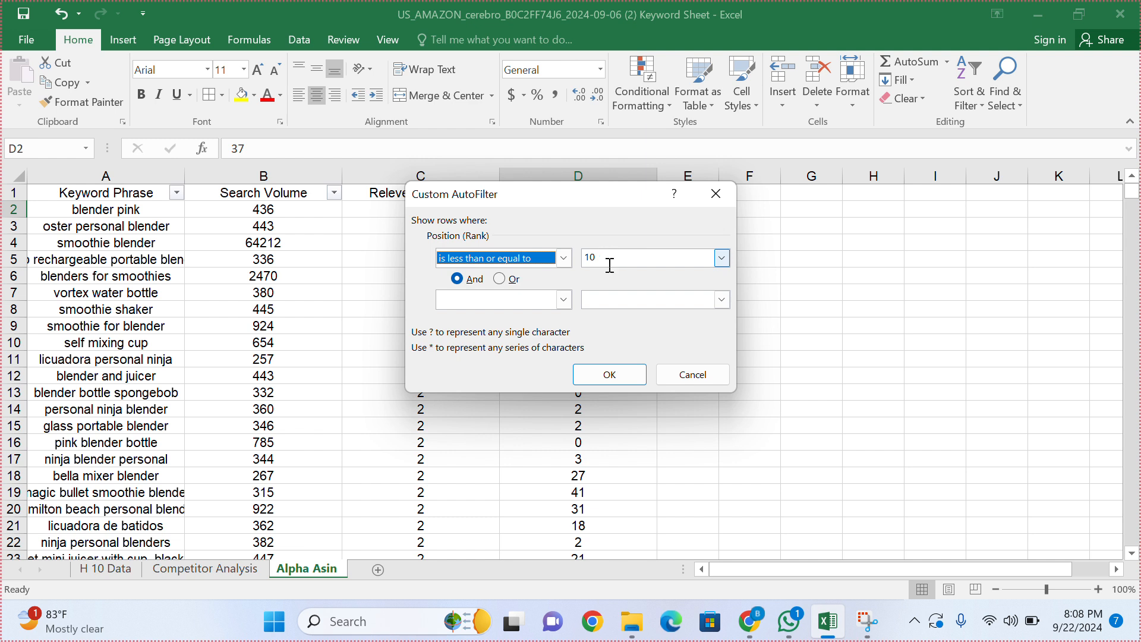
click(563, 302)
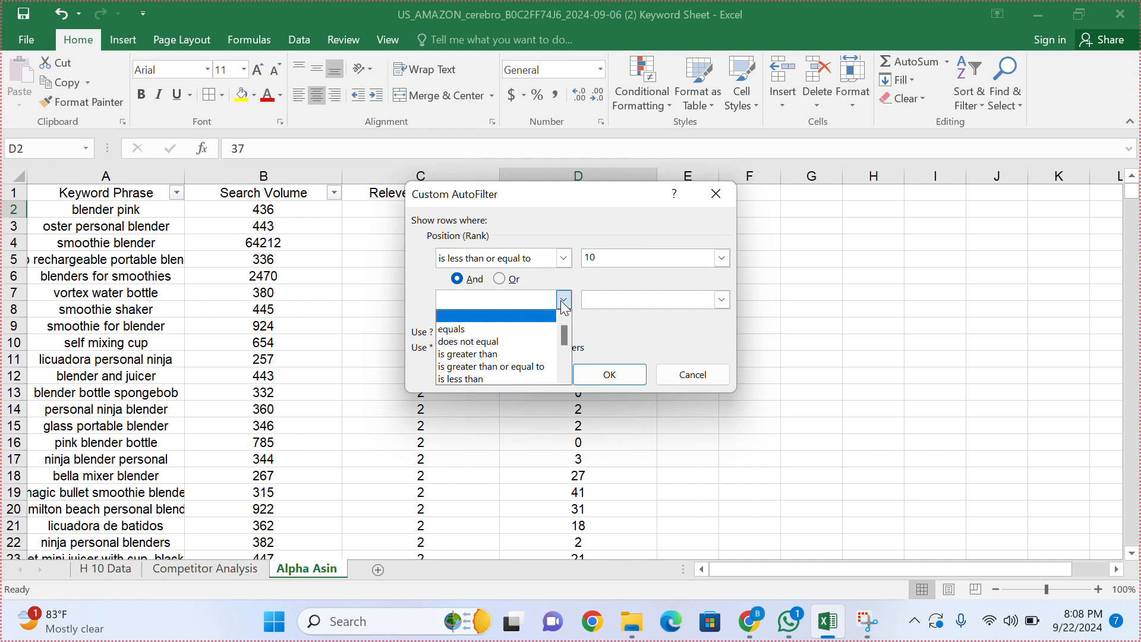
click(515, 342)
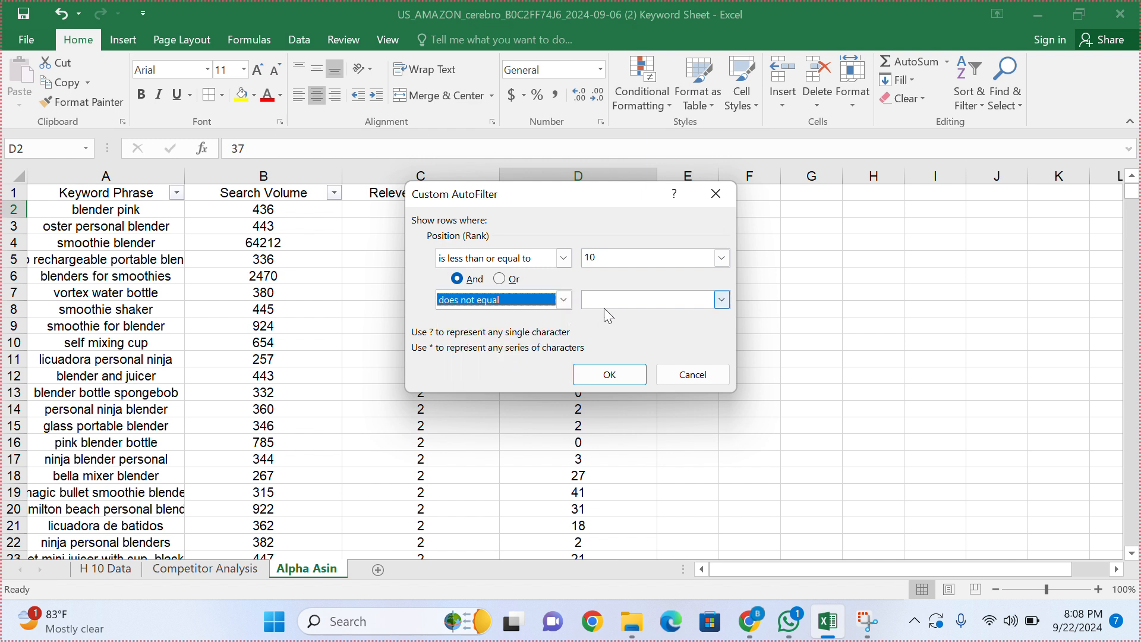
click(605, 299)
text(0)
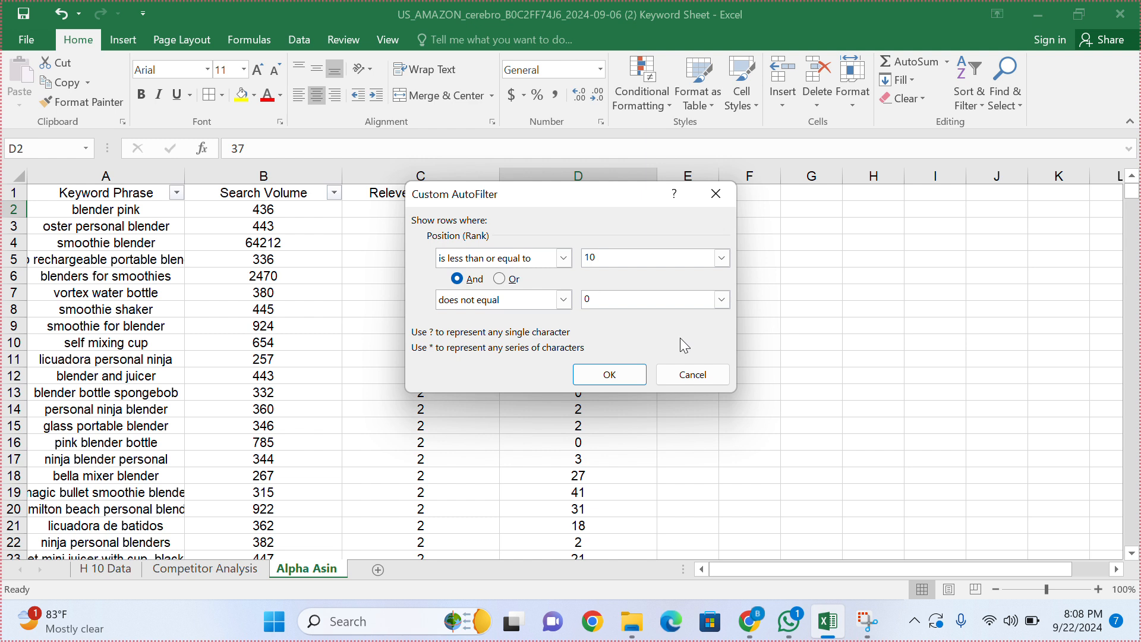
click(605, 375)
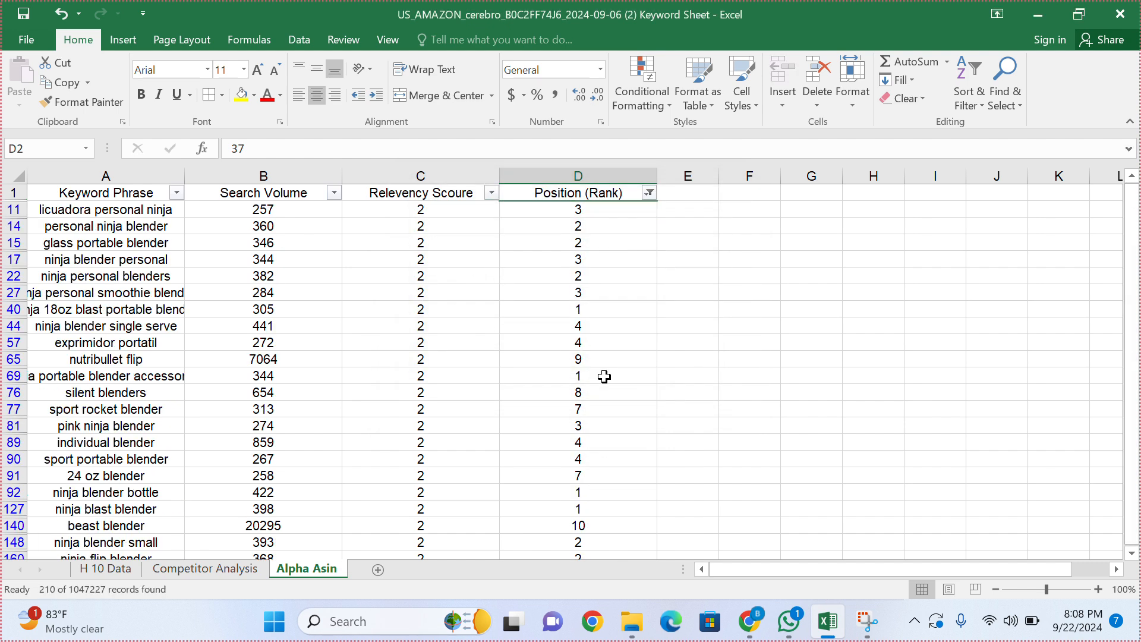
Step: Select all filtered keyword phrases from A11 down and look through their relevancy scores and ranks
click(67, 213)
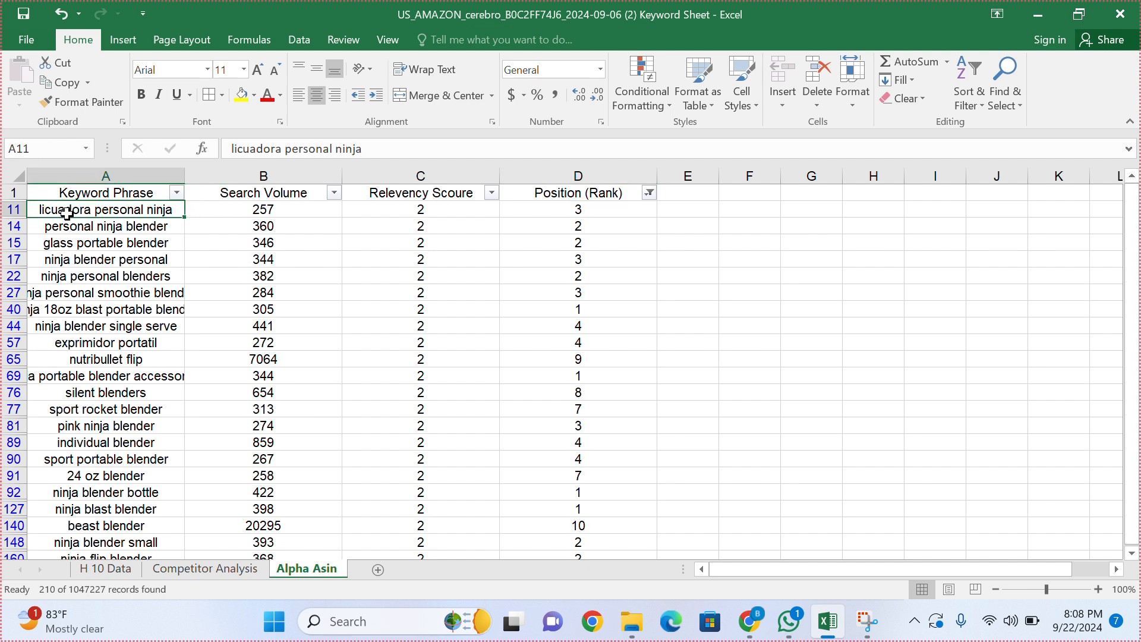
key(ctrl+shift+Down)
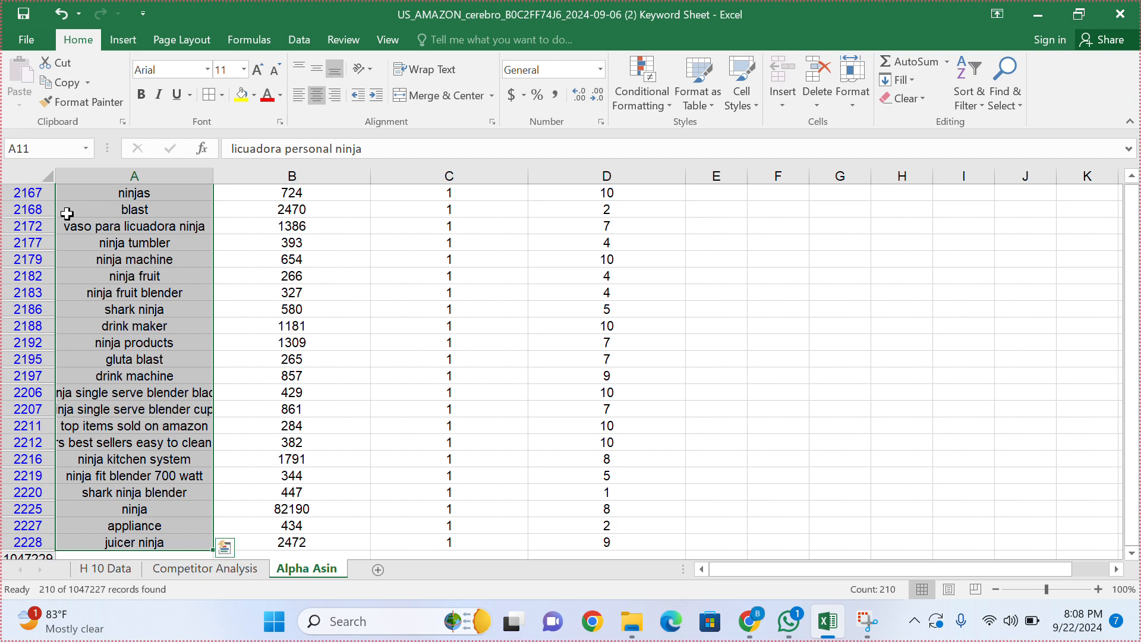
scroll(404, 287, up, 15)
scroll(404, 287, up, 20)
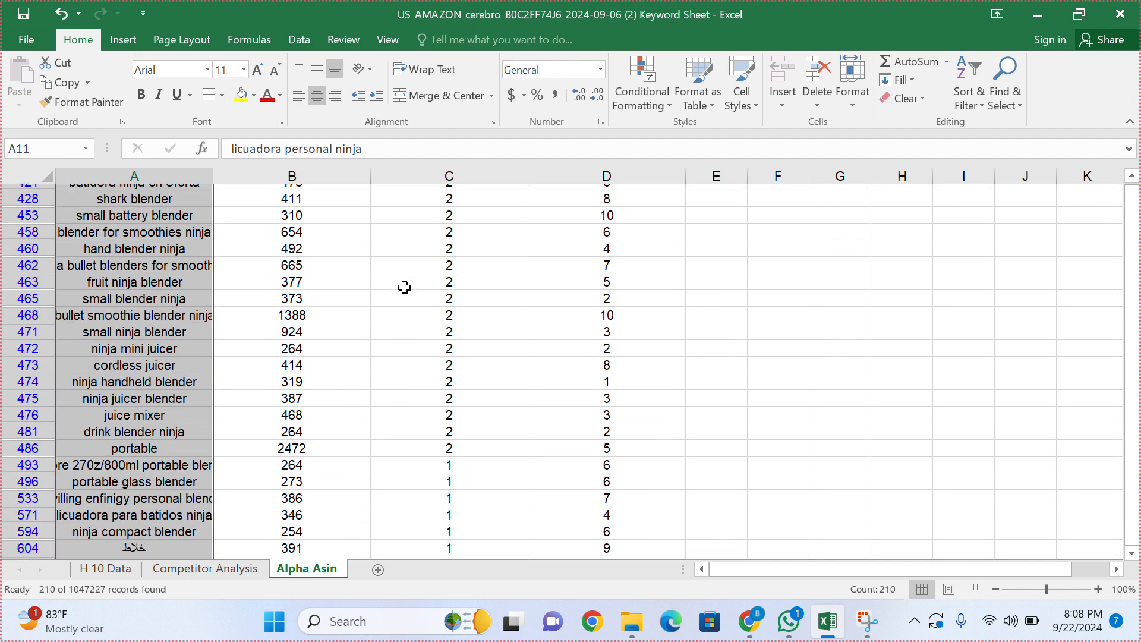
scroll(404, 287, down, 17)
scroll(404, 287, up, 20)
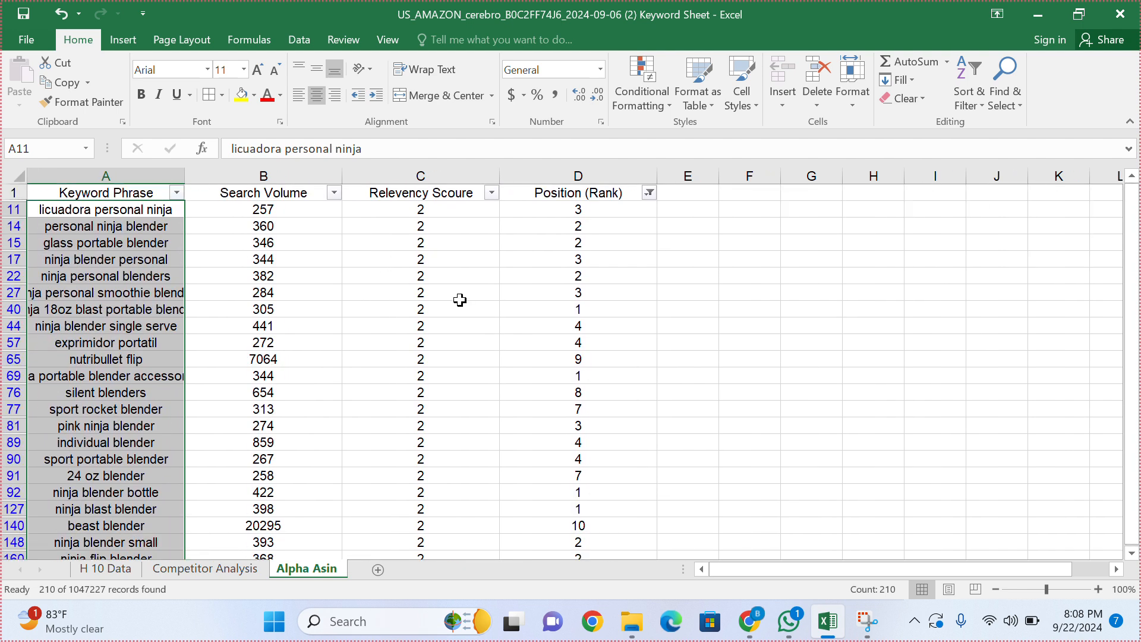
click(671, 292)
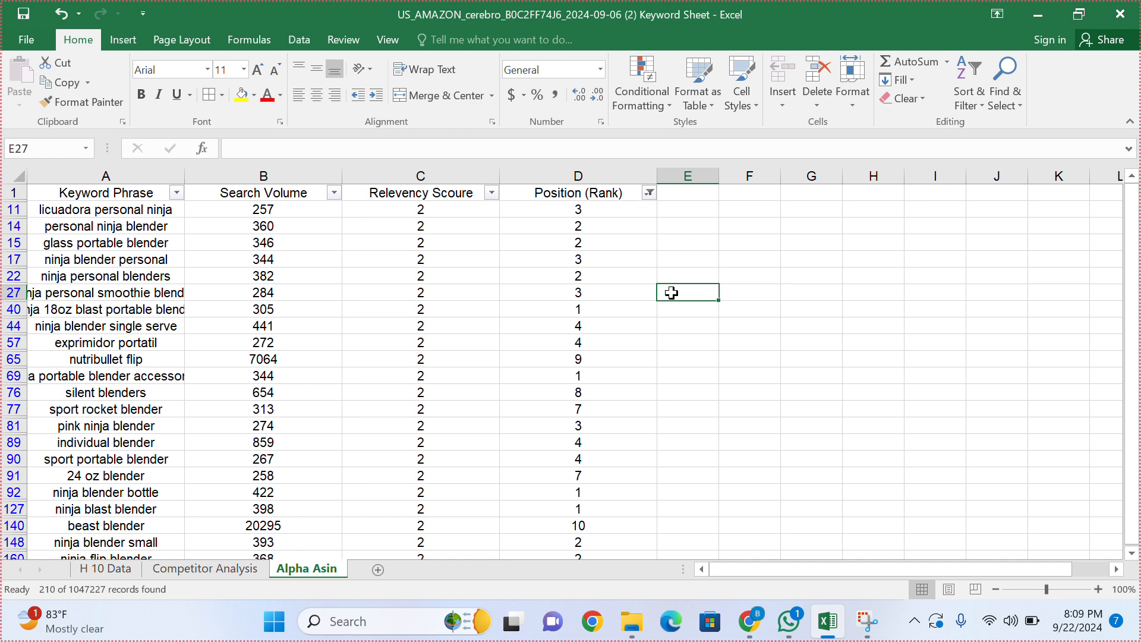
click(613, 257)
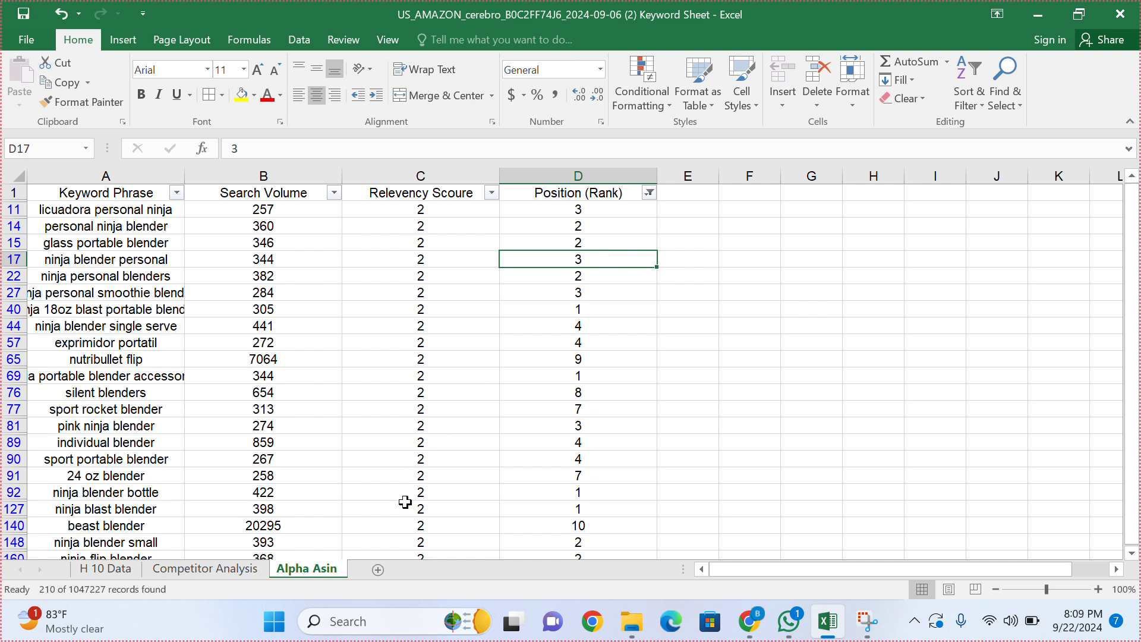
Step: Add a new worksheet after Alpha Asin and name it "Master Keyword Sheet"
click(378, 571)
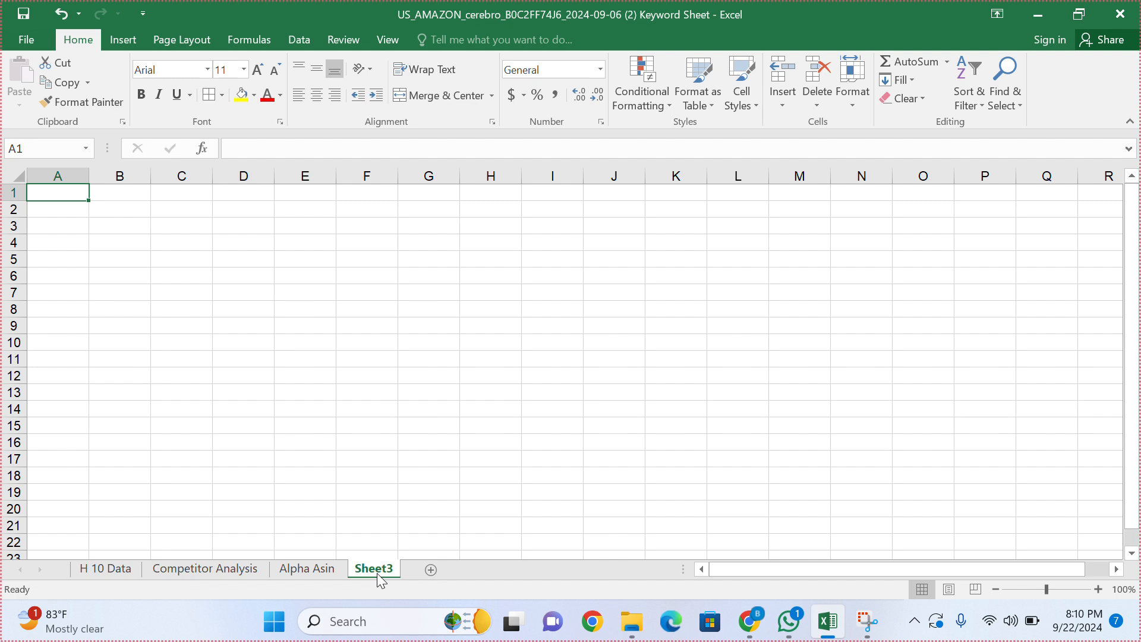
double_click(377, 573)
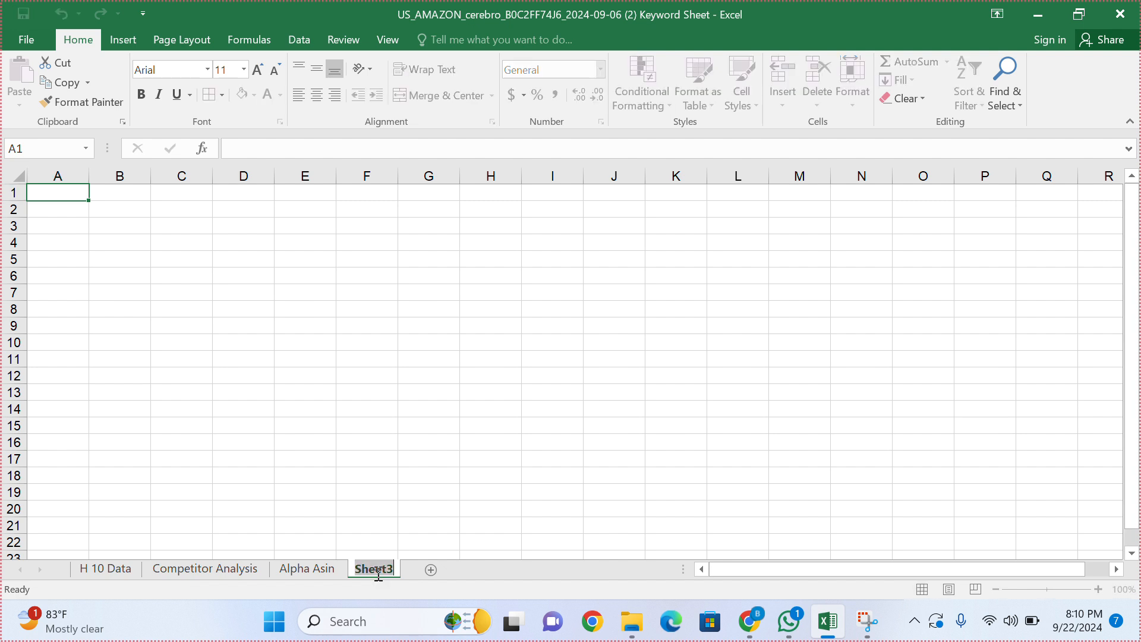
text(Master Keyword )
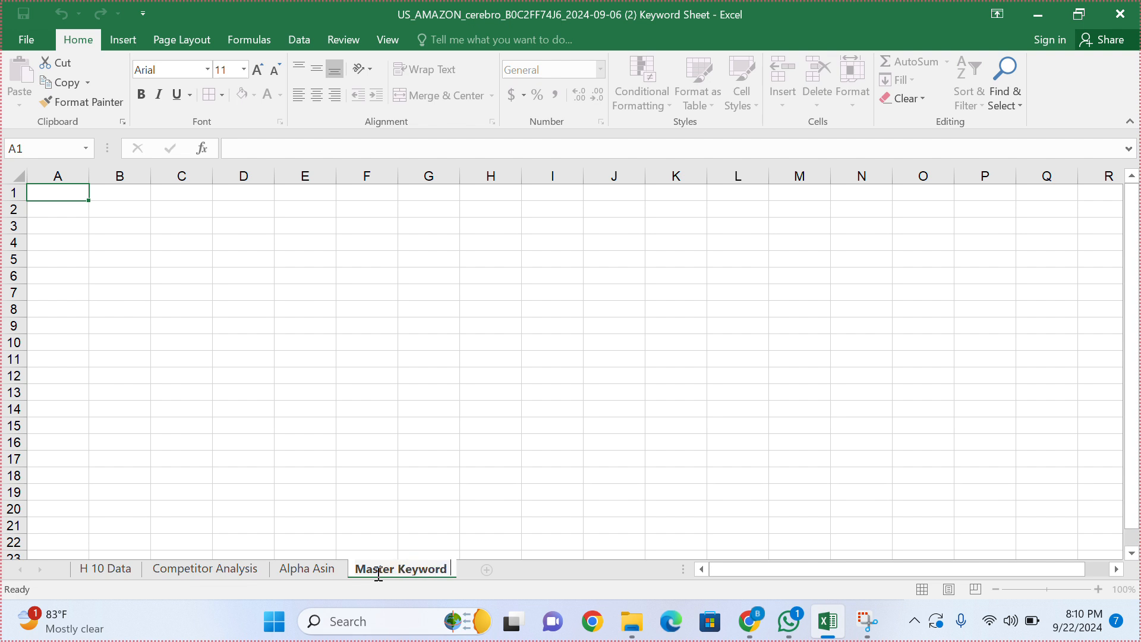
text(Sheet)
key(Return)
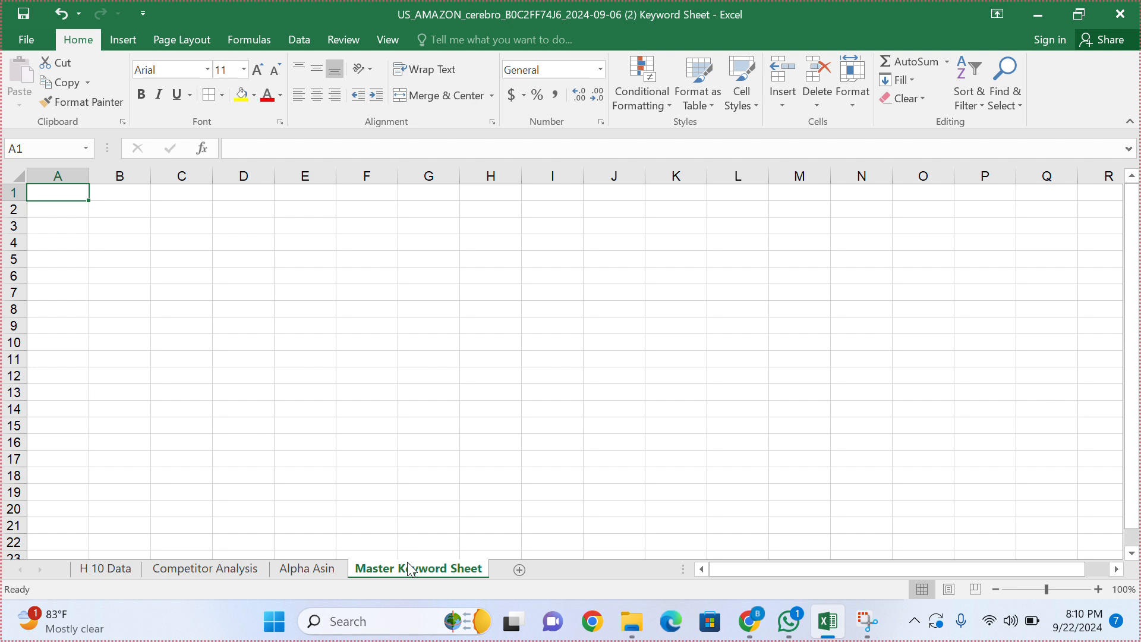
Step: Merge and center cells A2:H4 of the new sheet and enter the title "Master Keyword Sheet"
click(360, 460)
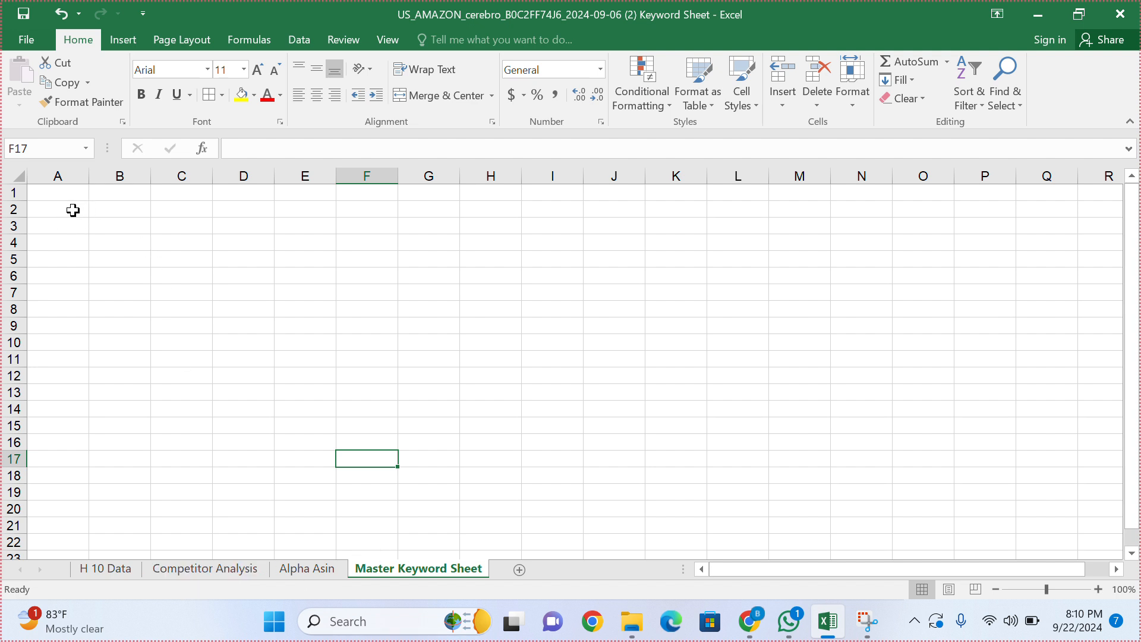
drag(72, 209, 494, 242)
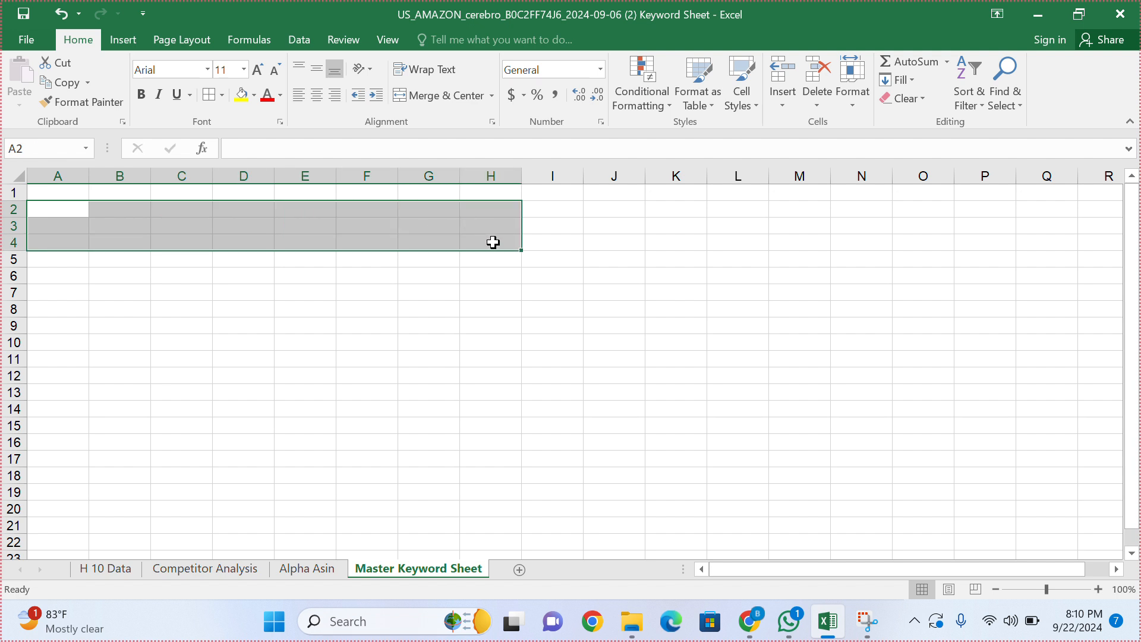
click(401, 99)
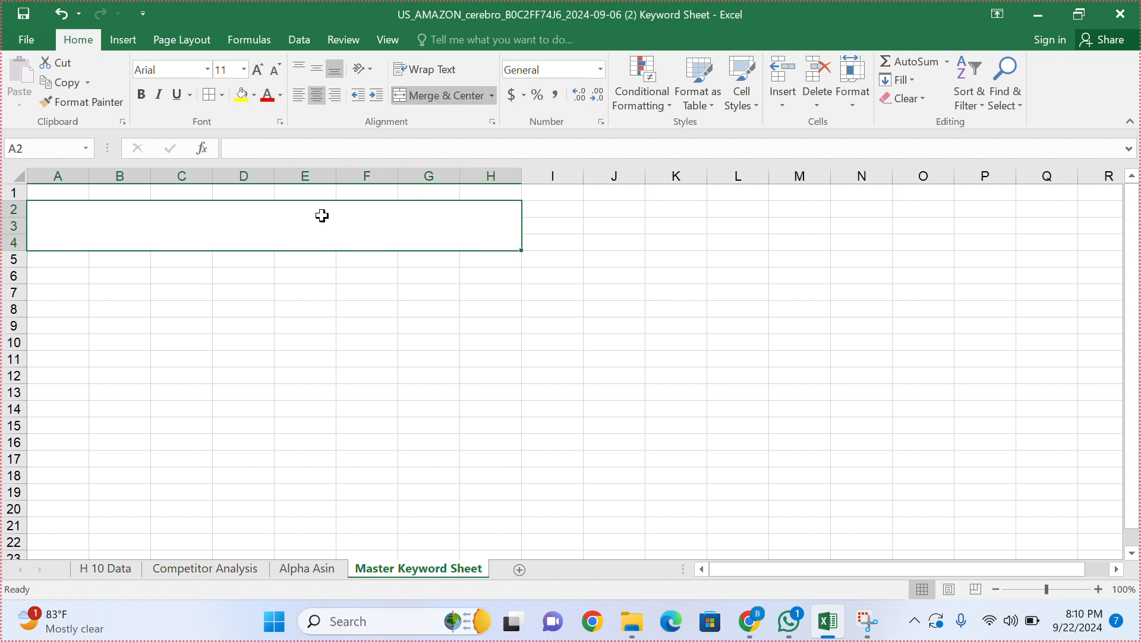
text(Master)
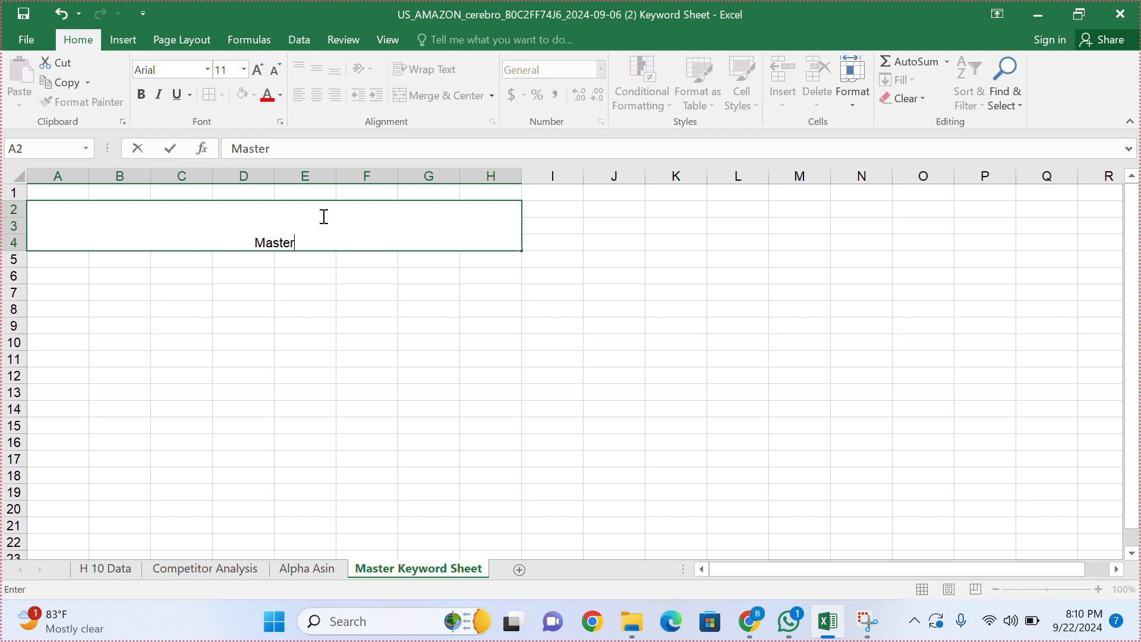
text( Keyword)
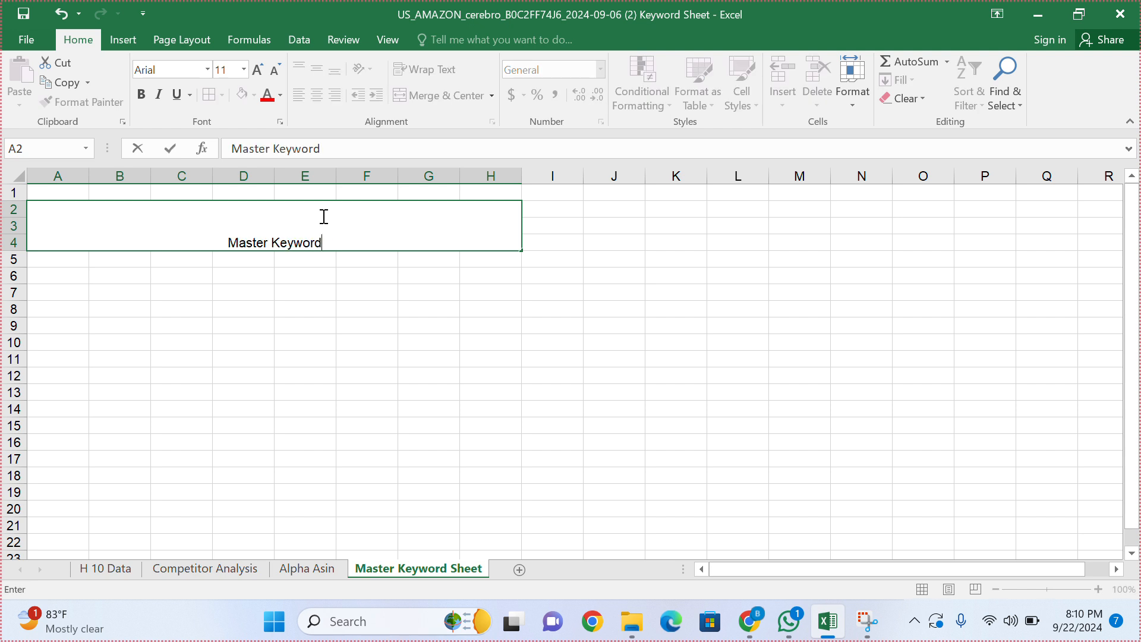
text( Sheet)
key(Return)
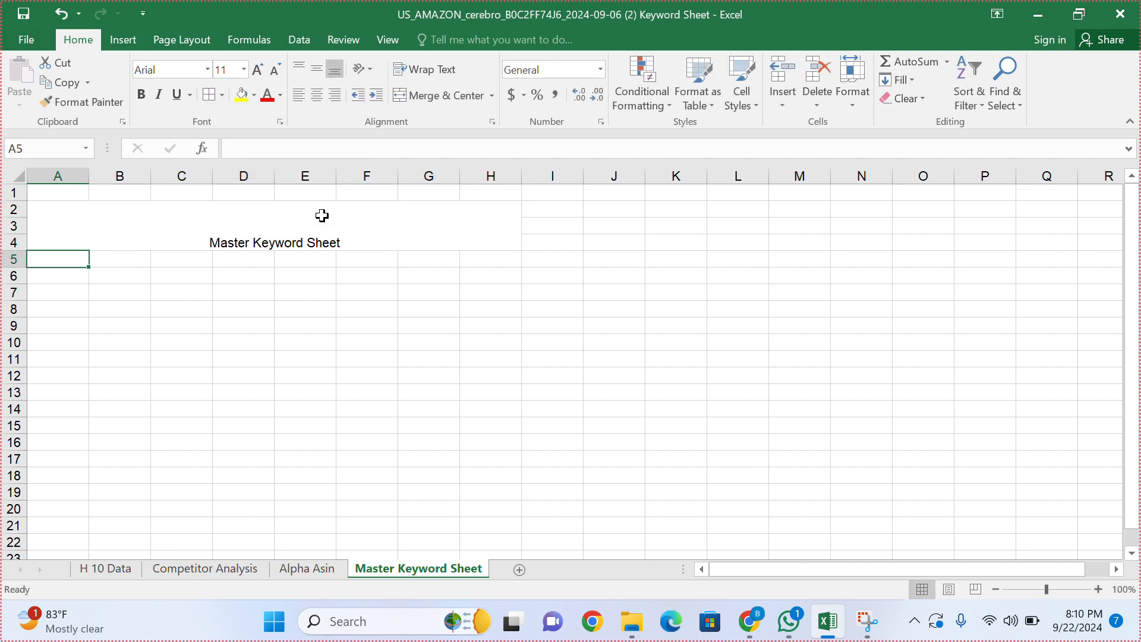
Step: Set the merged title "Master Keyword Sheet" in the Algerian font with a dark green theme font color
click(322, 213)
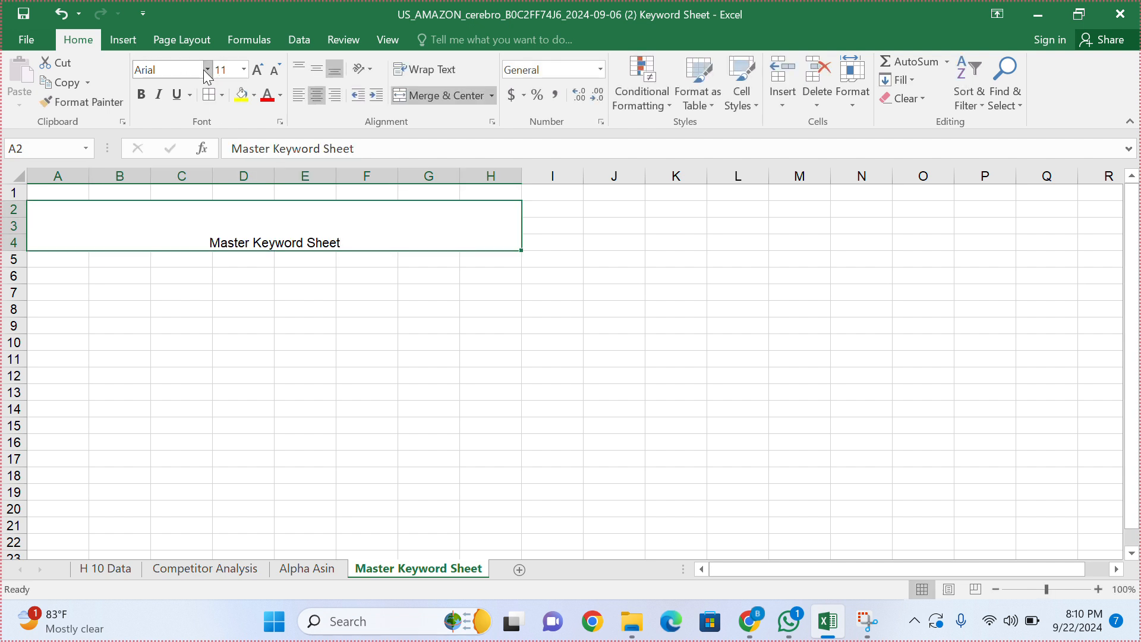
click(207, 69)
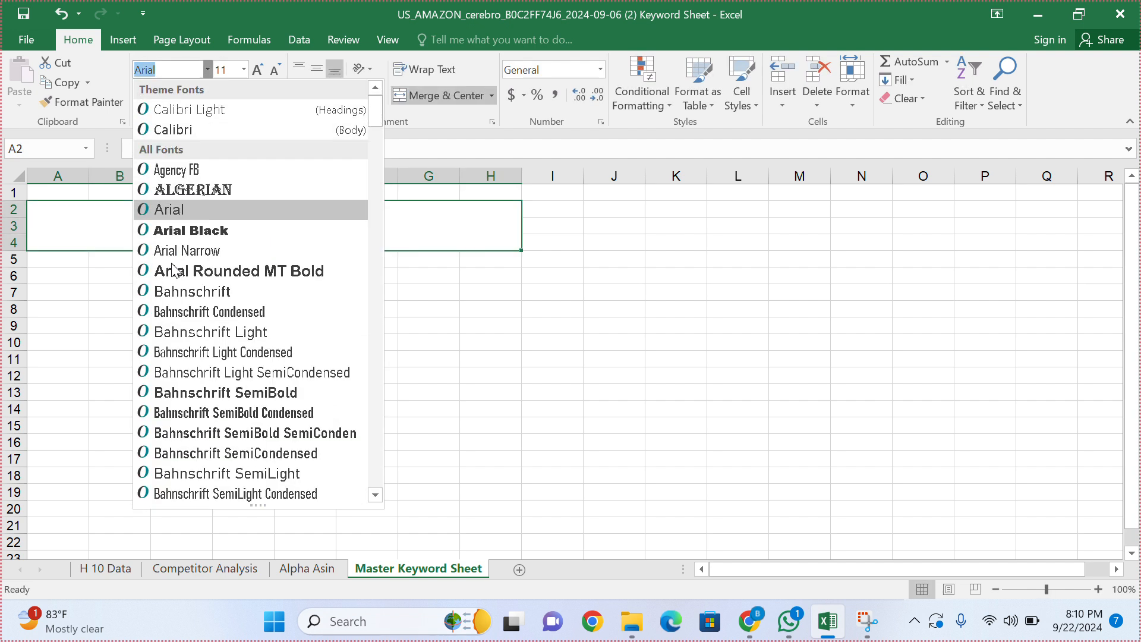
click(217, 196)
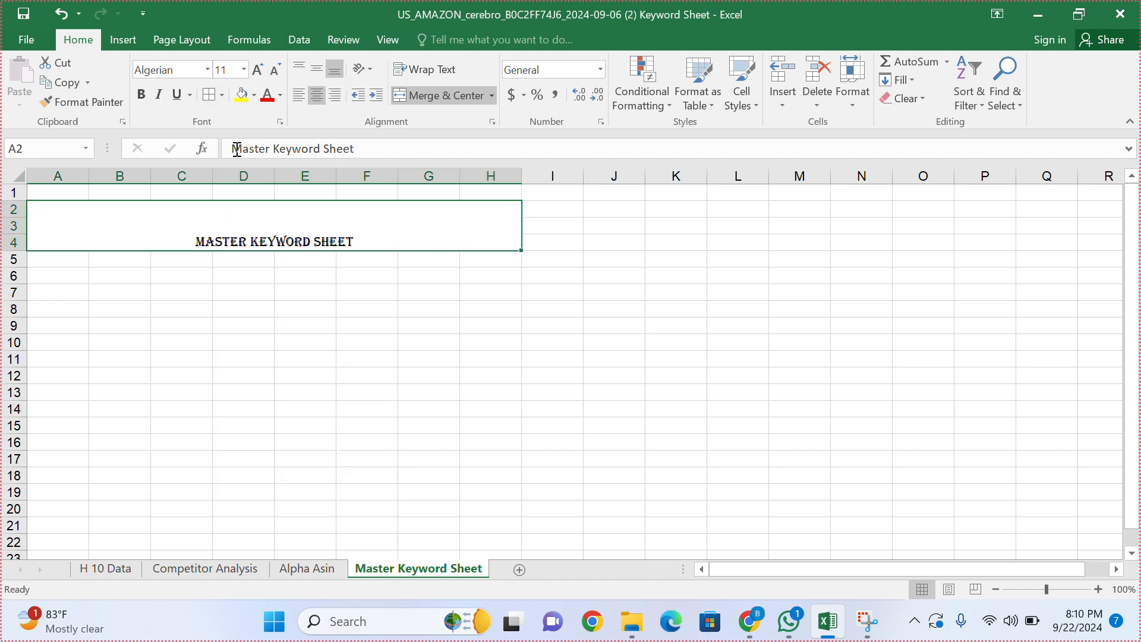
click(281, 95)
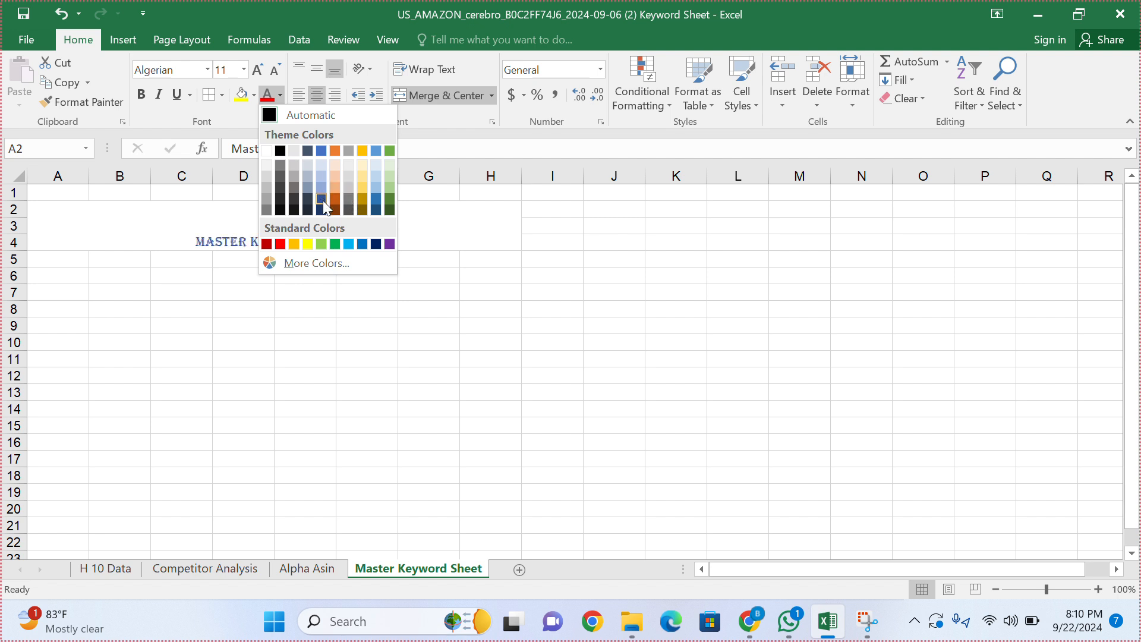
click(388, 199)
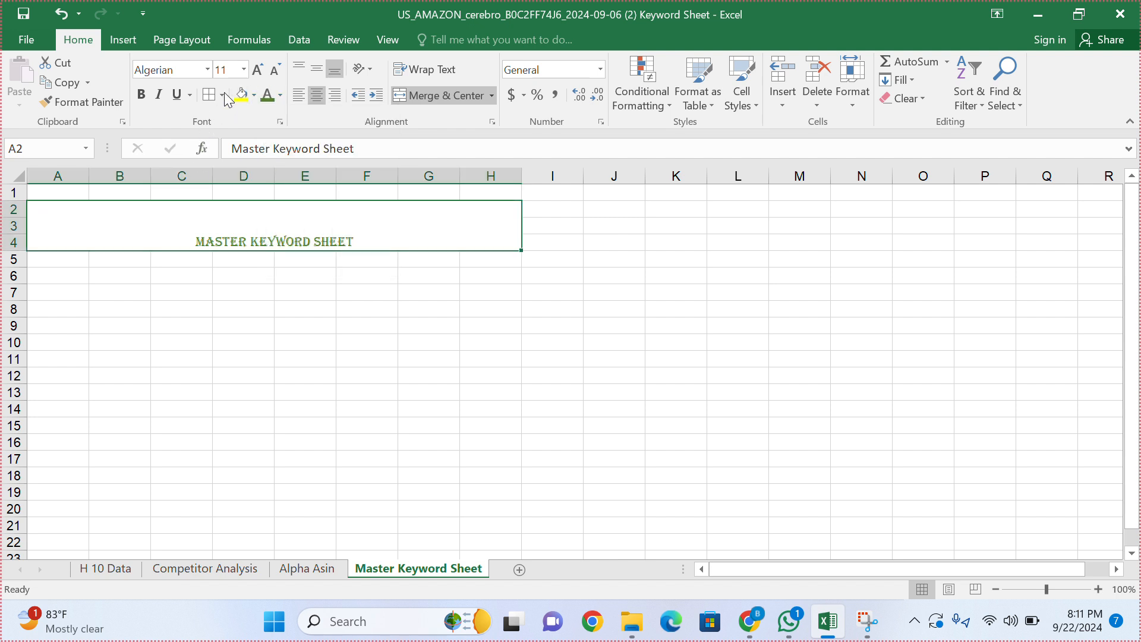
Step: Enlarge the "Master Keyword Sheet" title to font size 28 so it fits within the merged cells
click(258, 71)
click(258, 70)
click(258, 71)
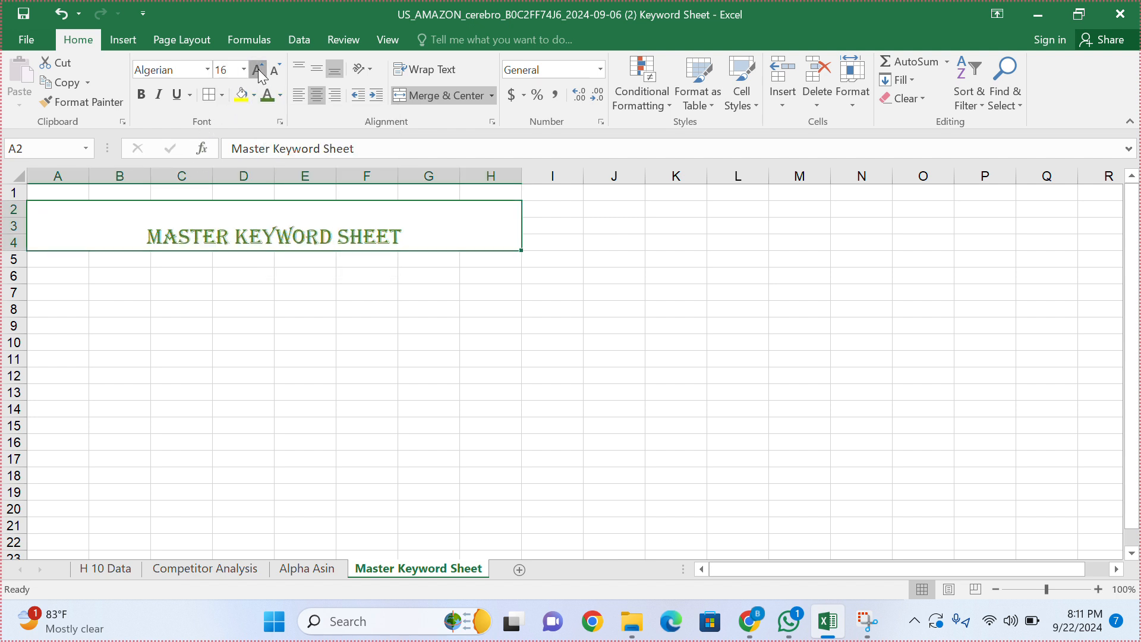
click(258, 70)
click(258, 71)
click(258, 70)
click(258, 70)
click(258, 70)
click(258, 70)
click(258, 70)
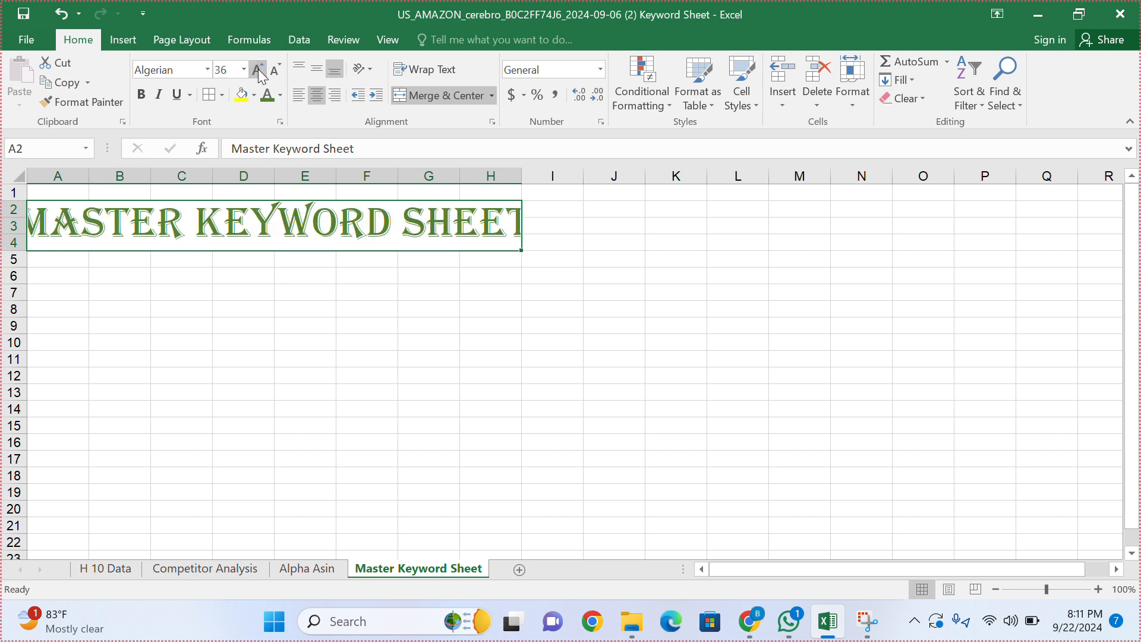
click(277, 70)
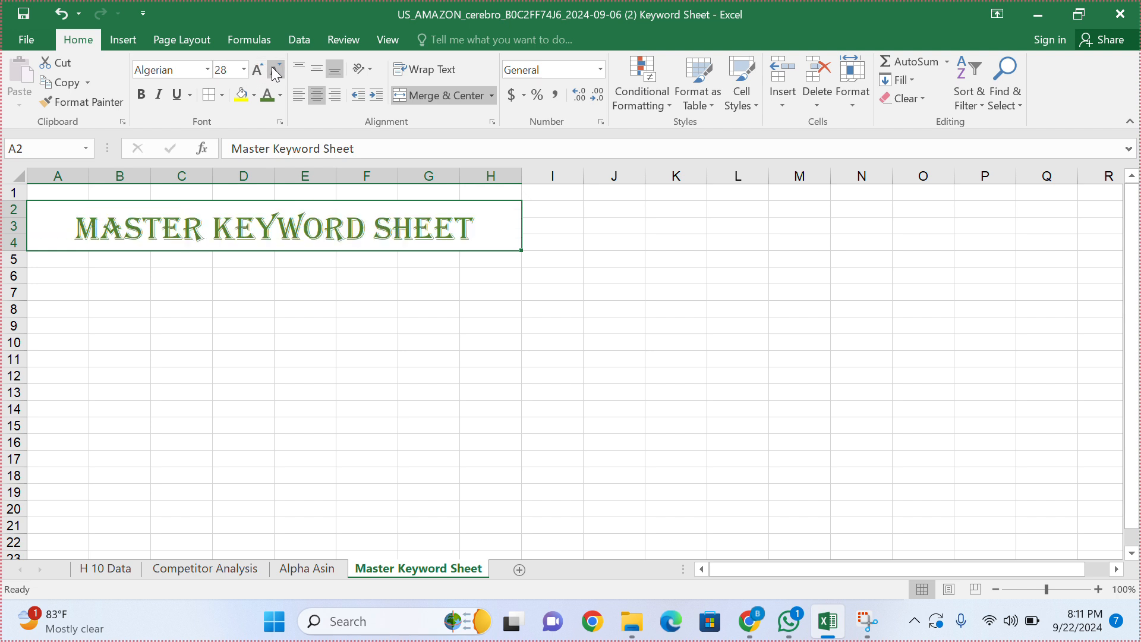
click(163, 326)
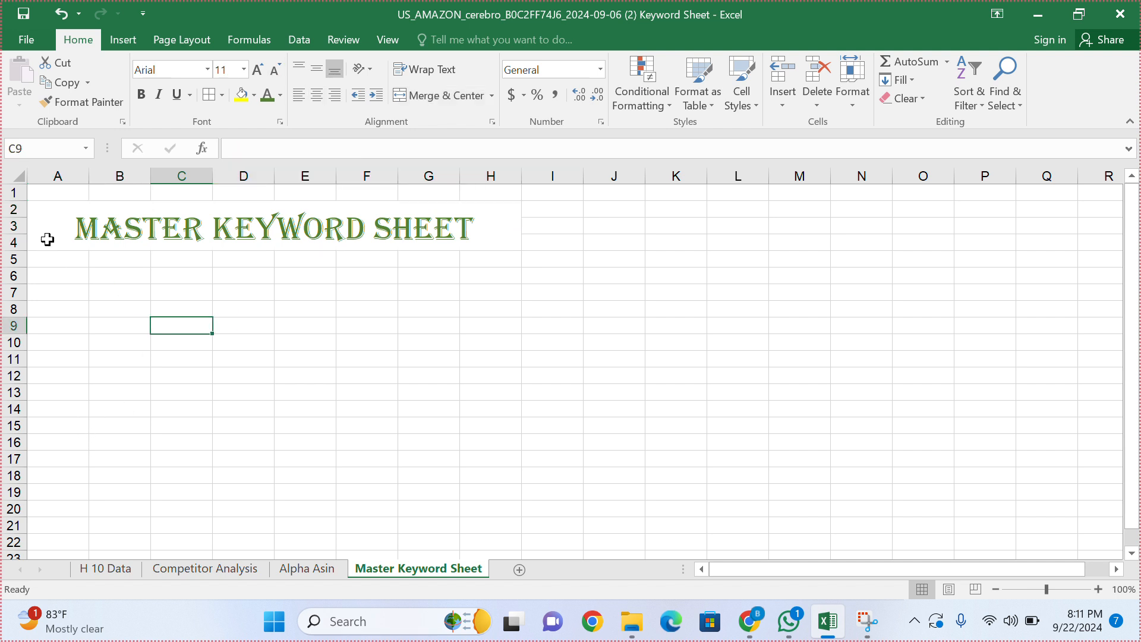
Step: On the Competitor Analysis sheet, copy the Keyword Phrase, Search Volume and Relevency Scoure columns from row 9 down to row 781
click(201, 570)
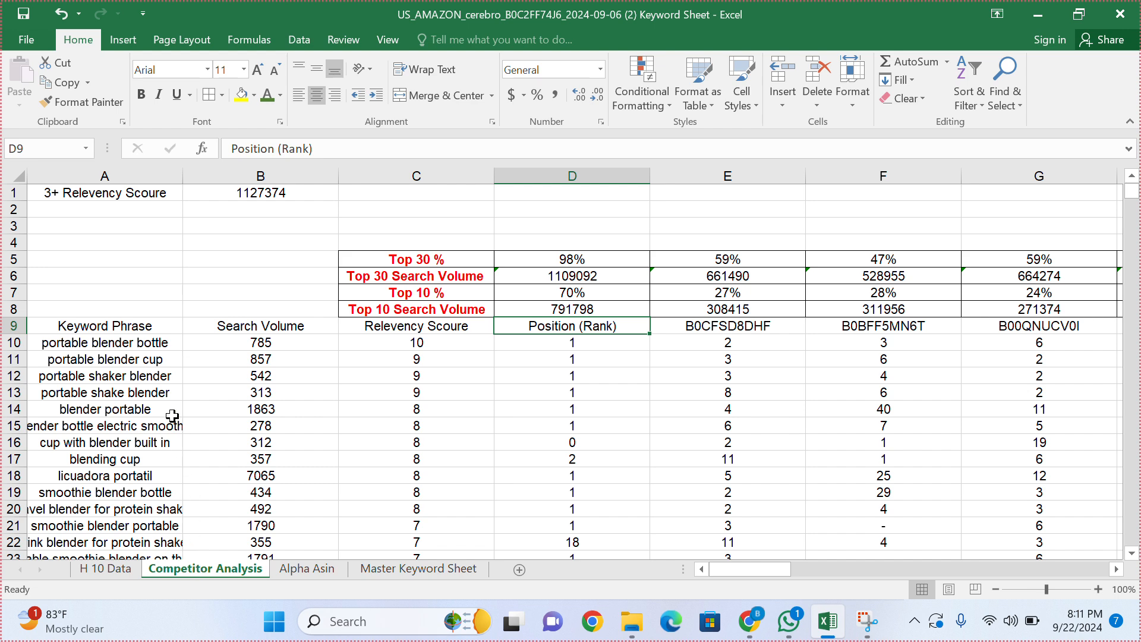
click(120, 327)
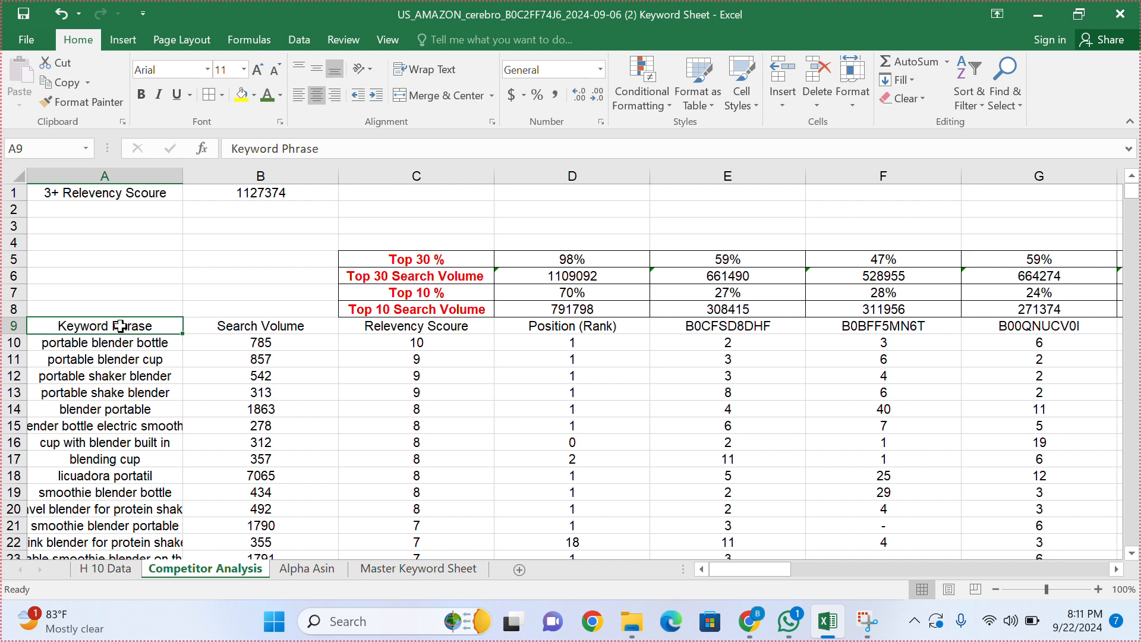
click(119, 342)
click(120, 326)
drag(132, 326, 449, 326)
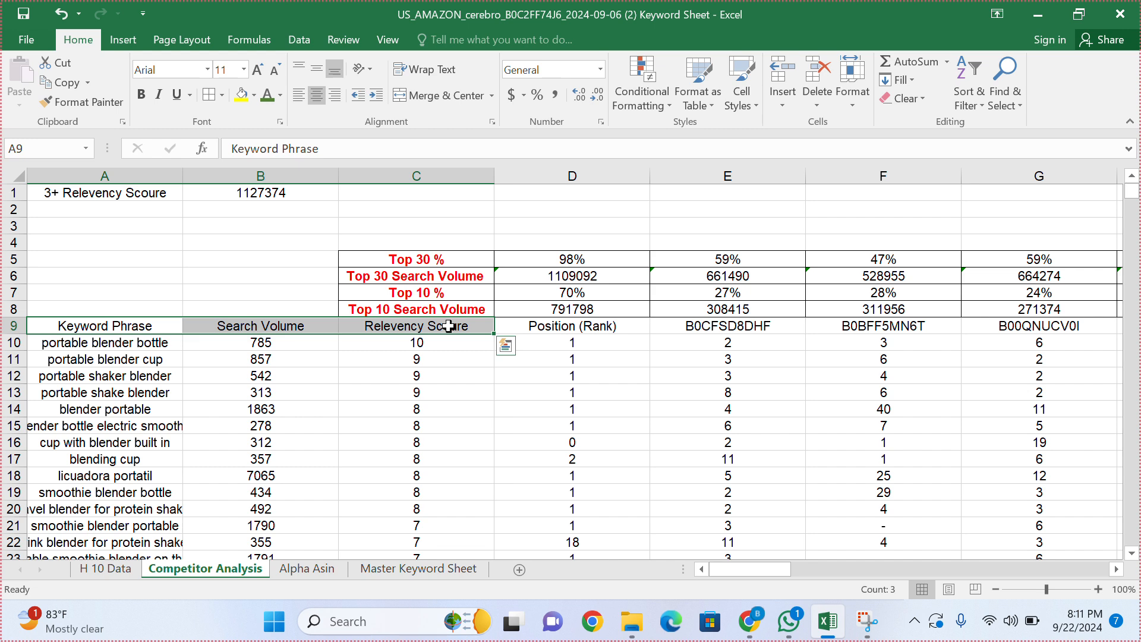
key(ctrl+shift+Down)
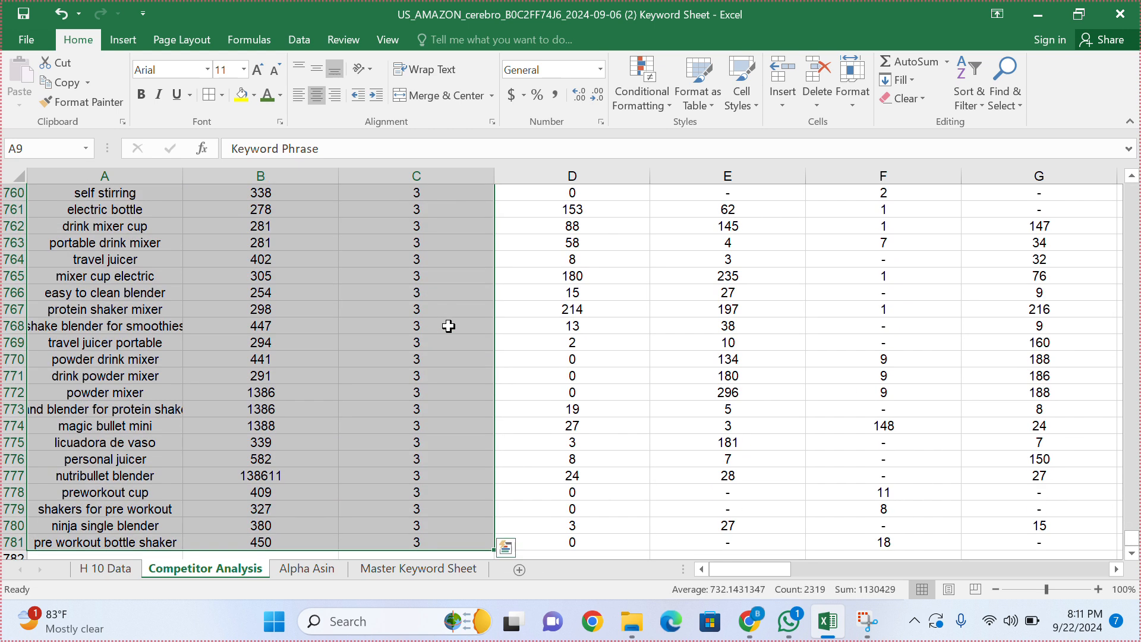
key(ctrl+c)
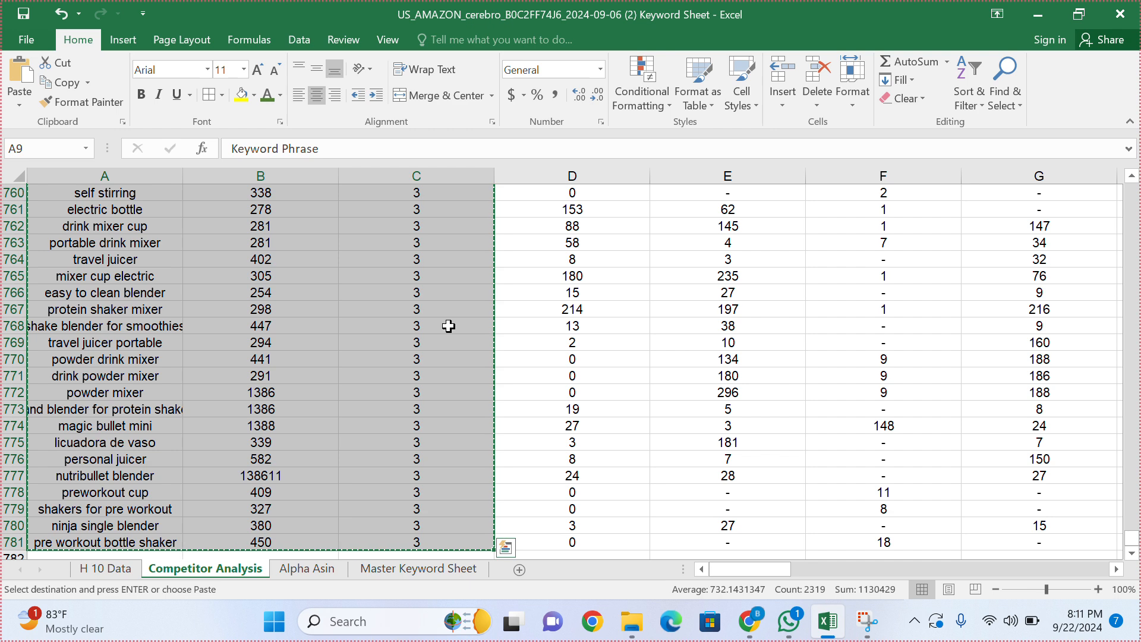
Step: Paste the copied keyword data as values only into the Master Keyword Sheet starting at cell A5
click(383, 568)
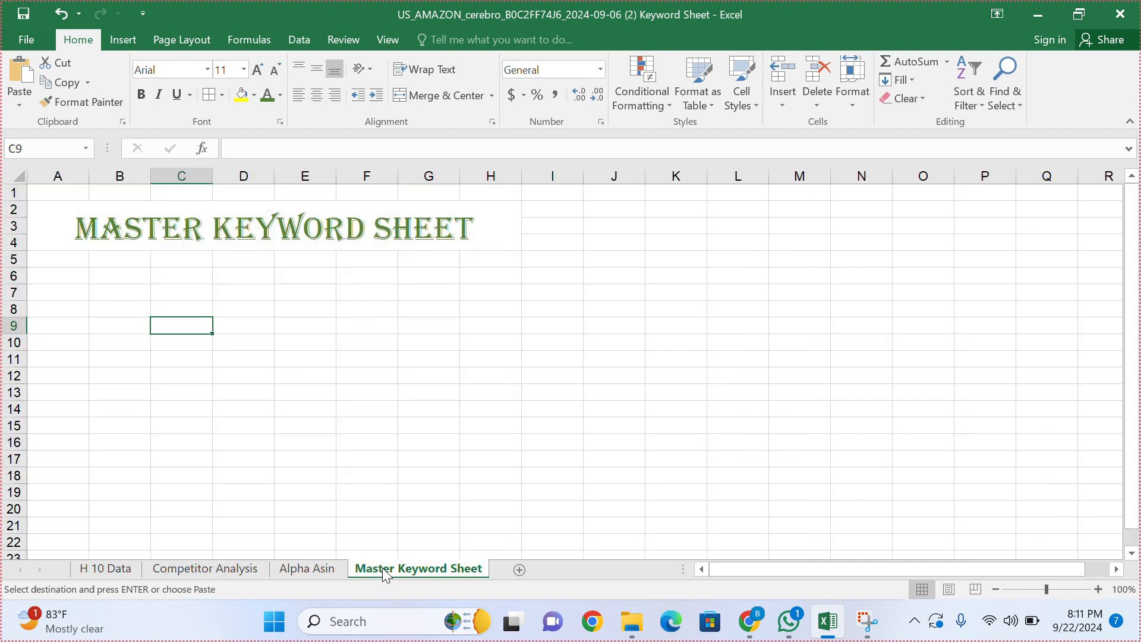
click(42, 261)
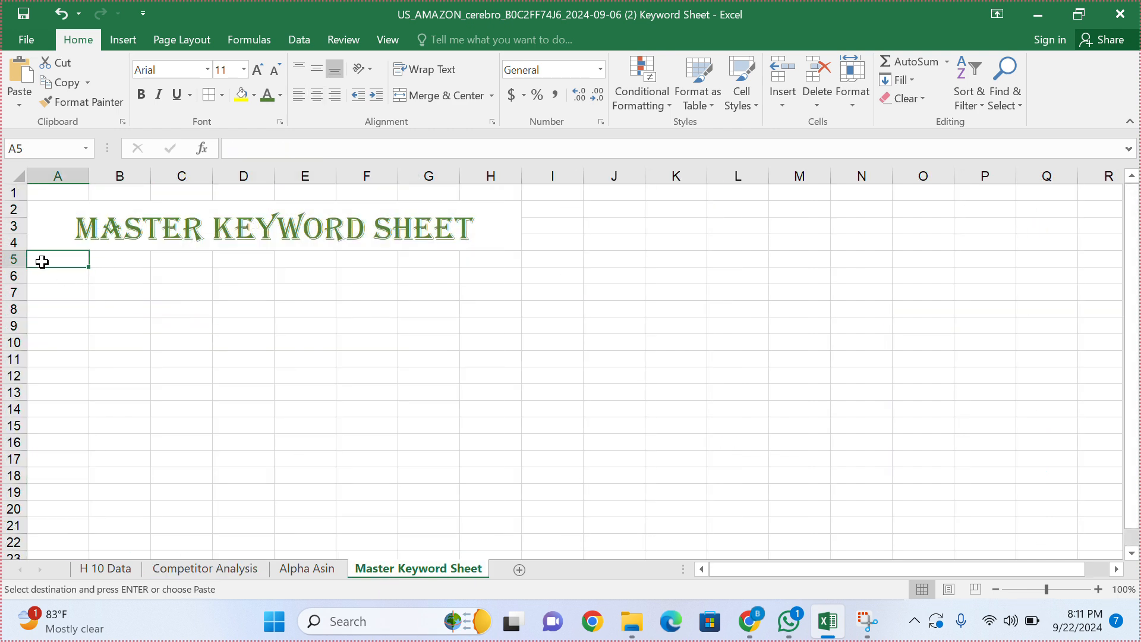
right_click(41, 261)
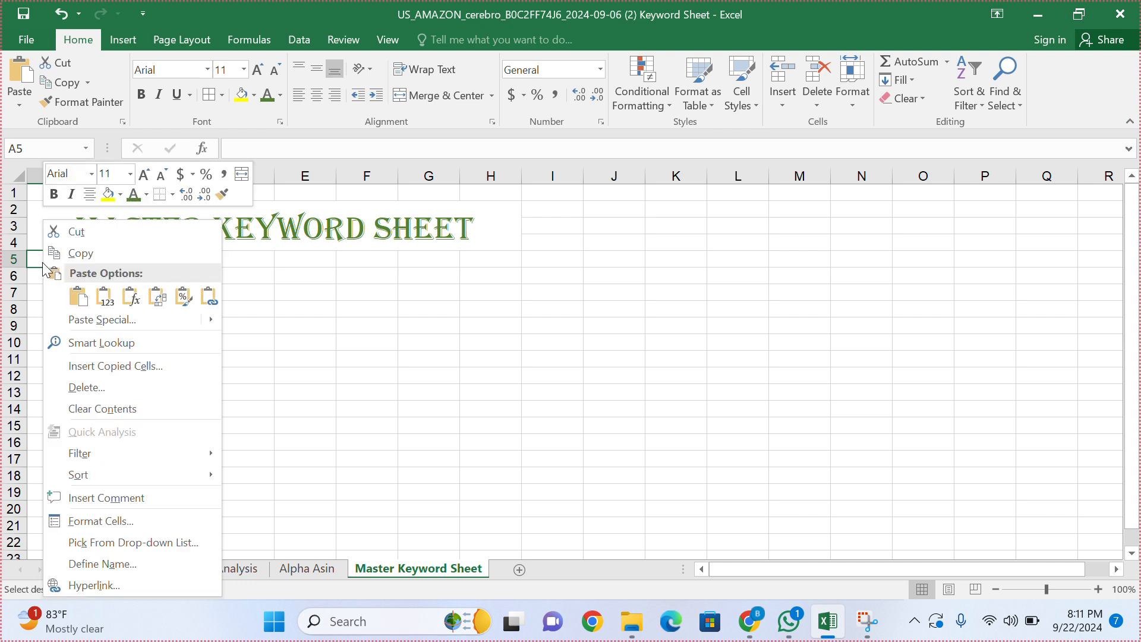
click(102, 295)
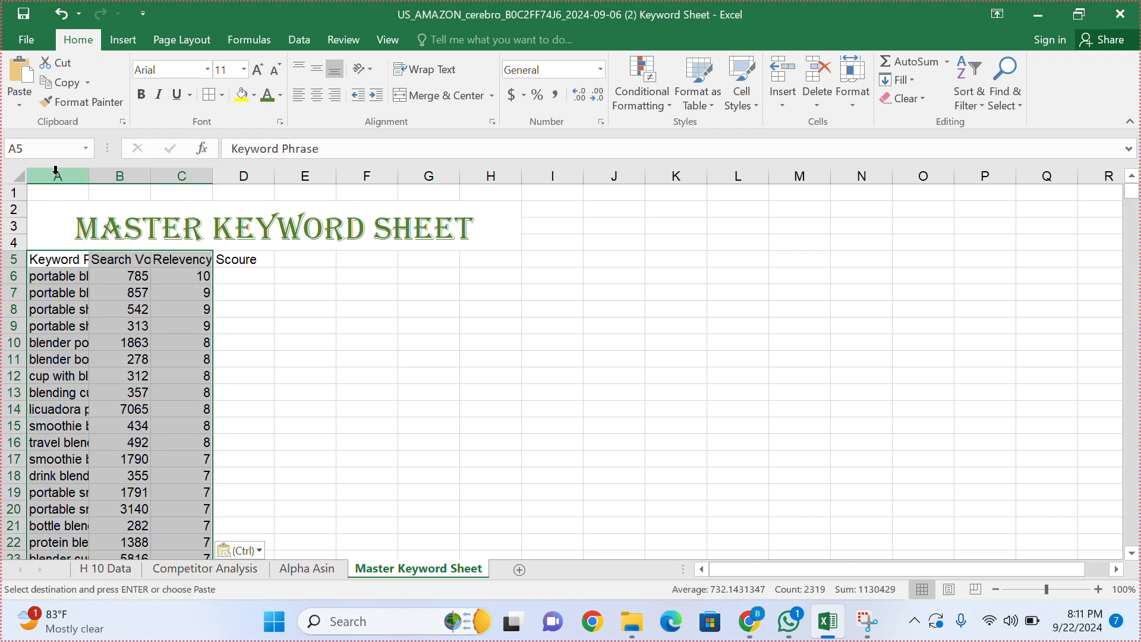
Step: Widen columns A to C, center their contents, and widen column A further so the keyword phrases fit
drag(56, 175, 208, 183)
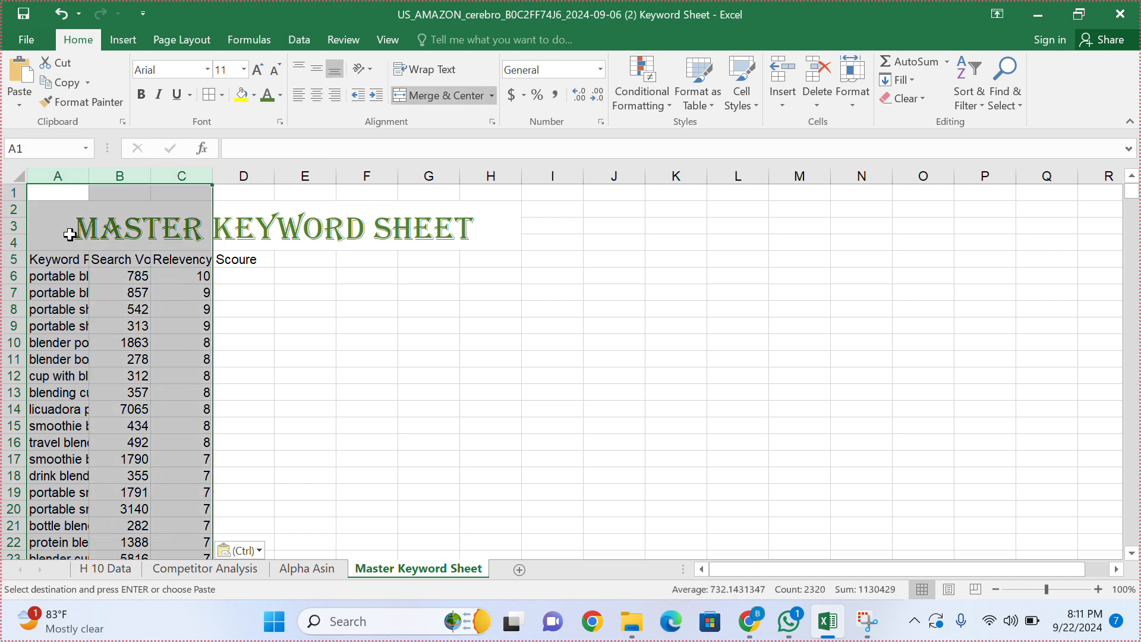
drag(91, 176, 151, 183)
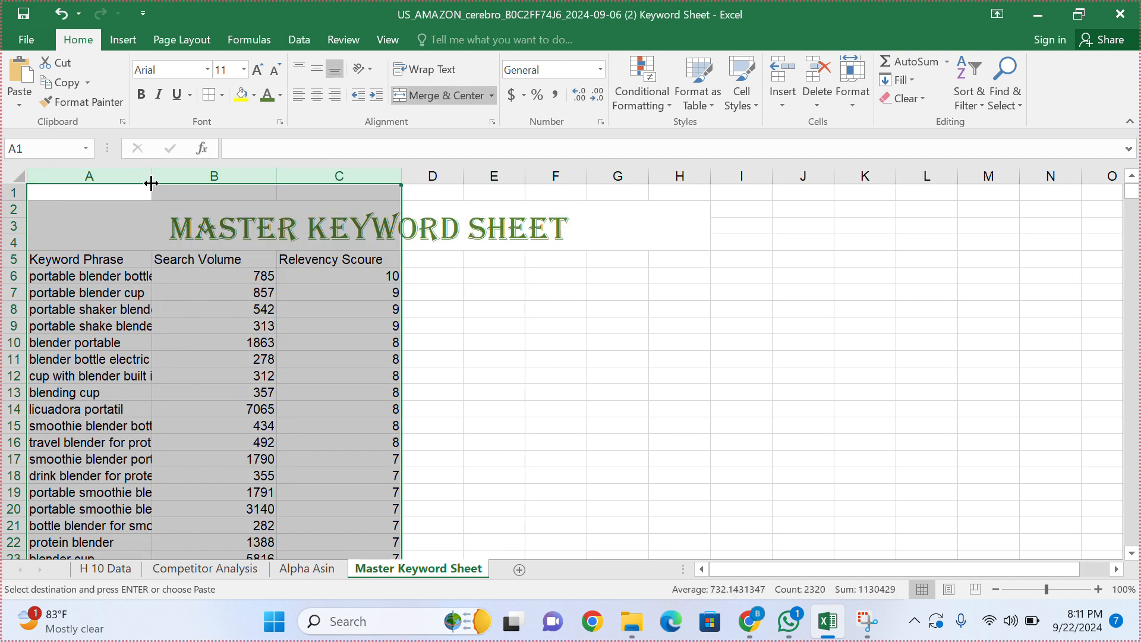
click(314, 98)
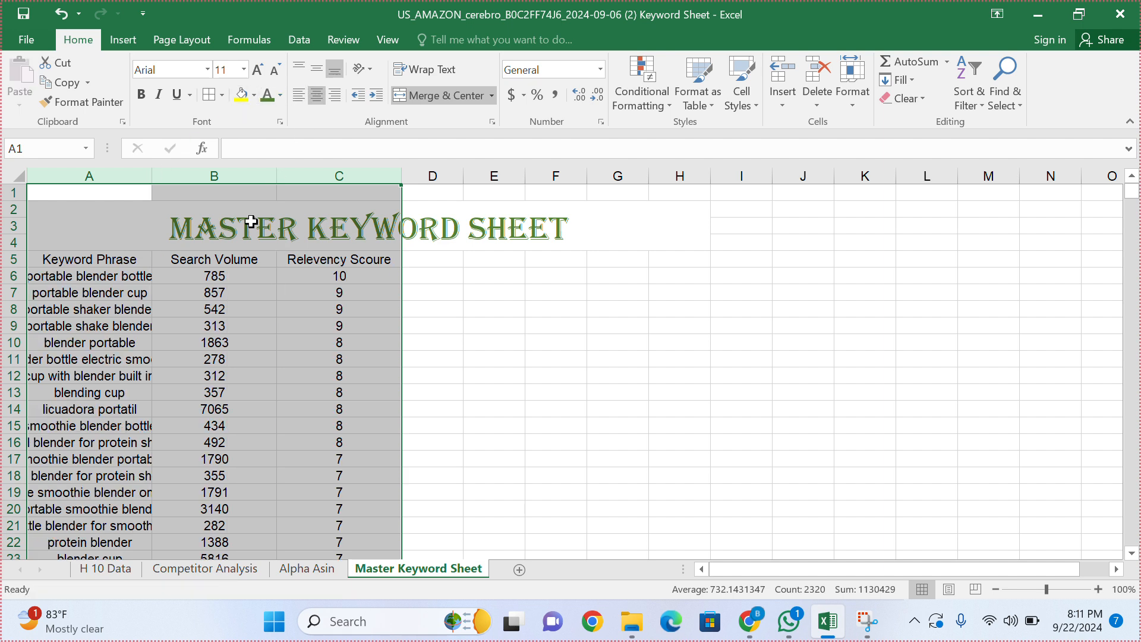
click(183, 339)
drag(154, 173, 311, 173)
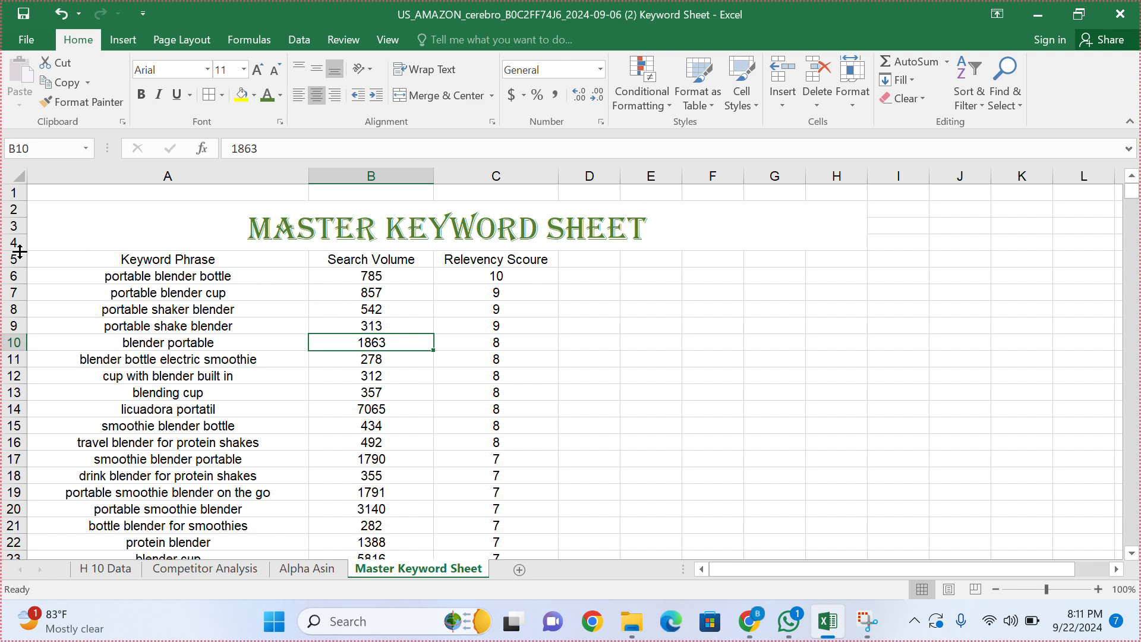
Step: Make the header row A5:C5 of the keyword table bold
drag(60, 255, 529, 260)
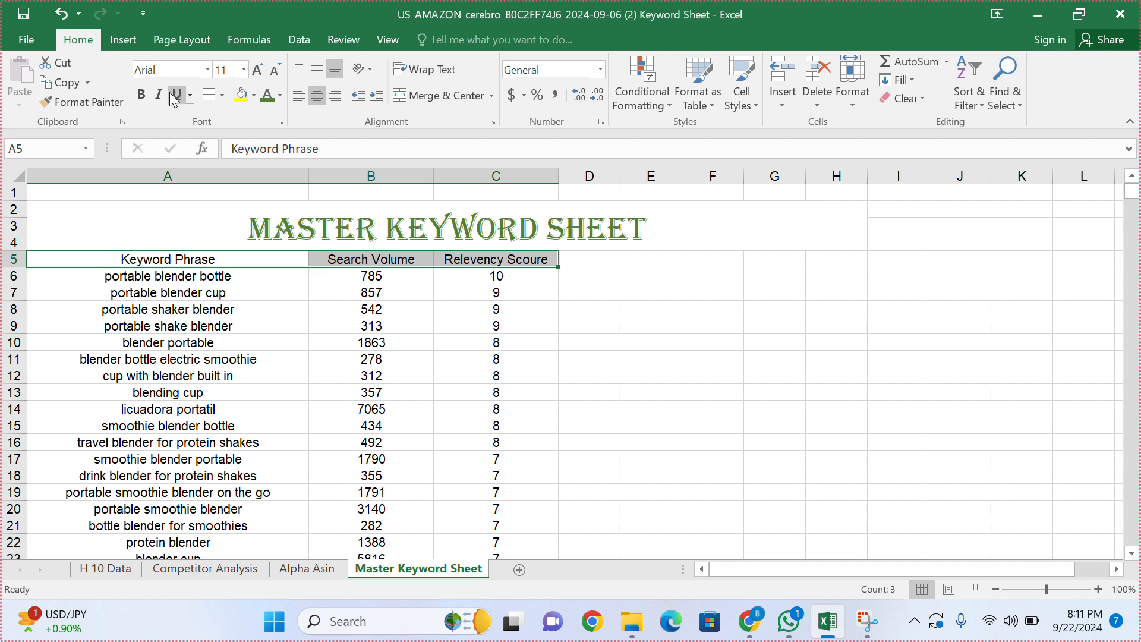
click(141, 95)
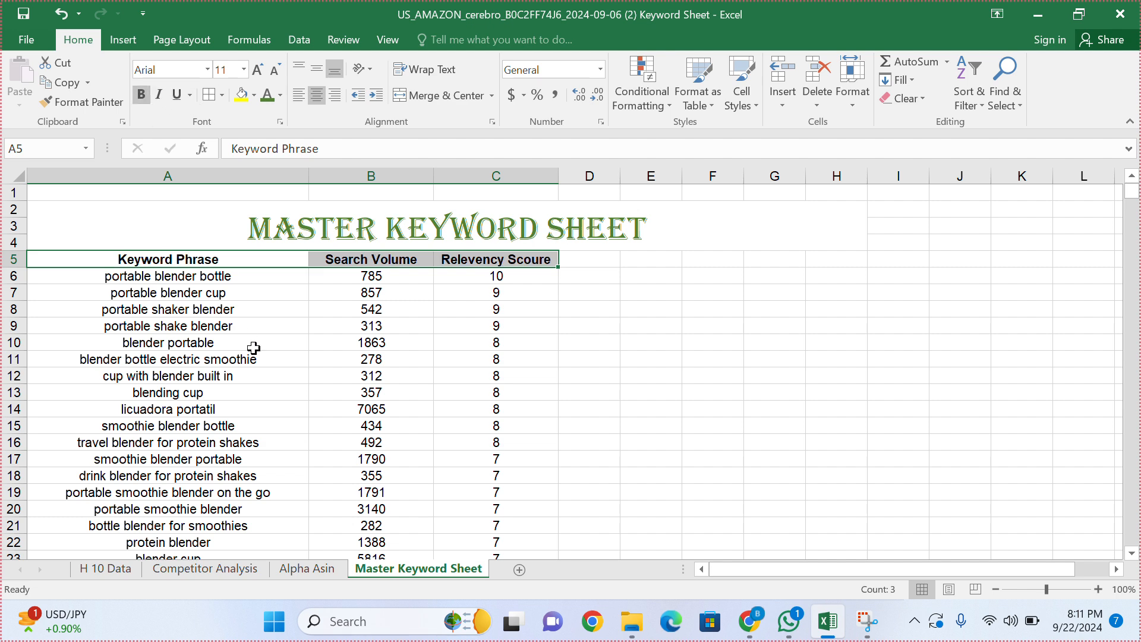
Step: Go through the pasted keyword list to its end and select the first empty cell below it, A778
click(301, 459)
scroll(302, 459, down, 20)
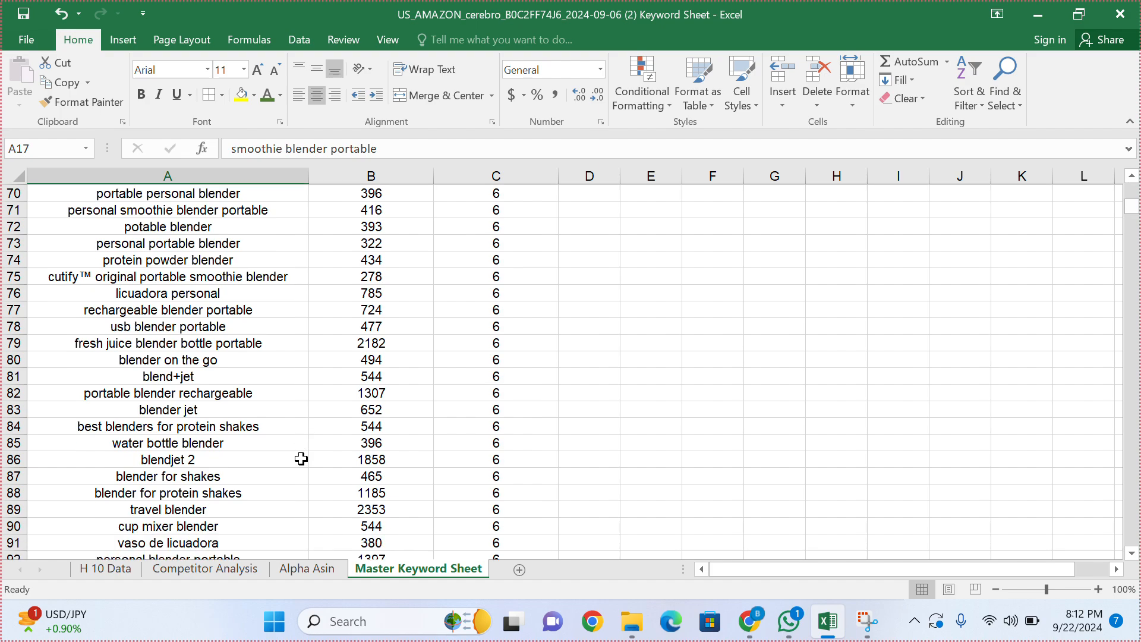
scroll(301, 458, down, 20)
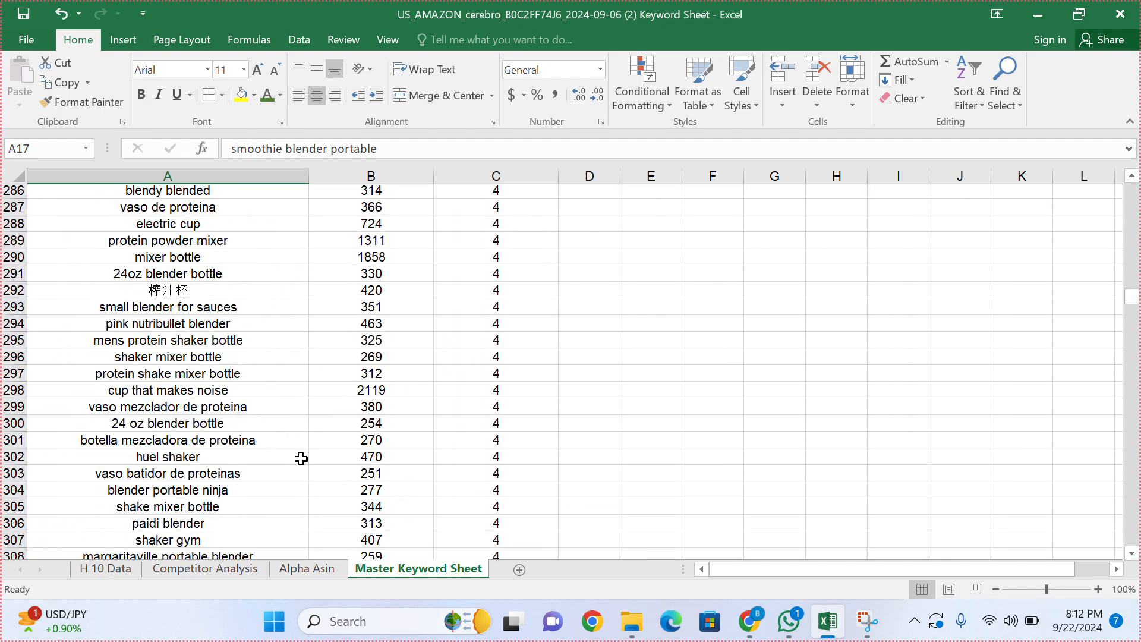
scroll(302, 459, down, 20)
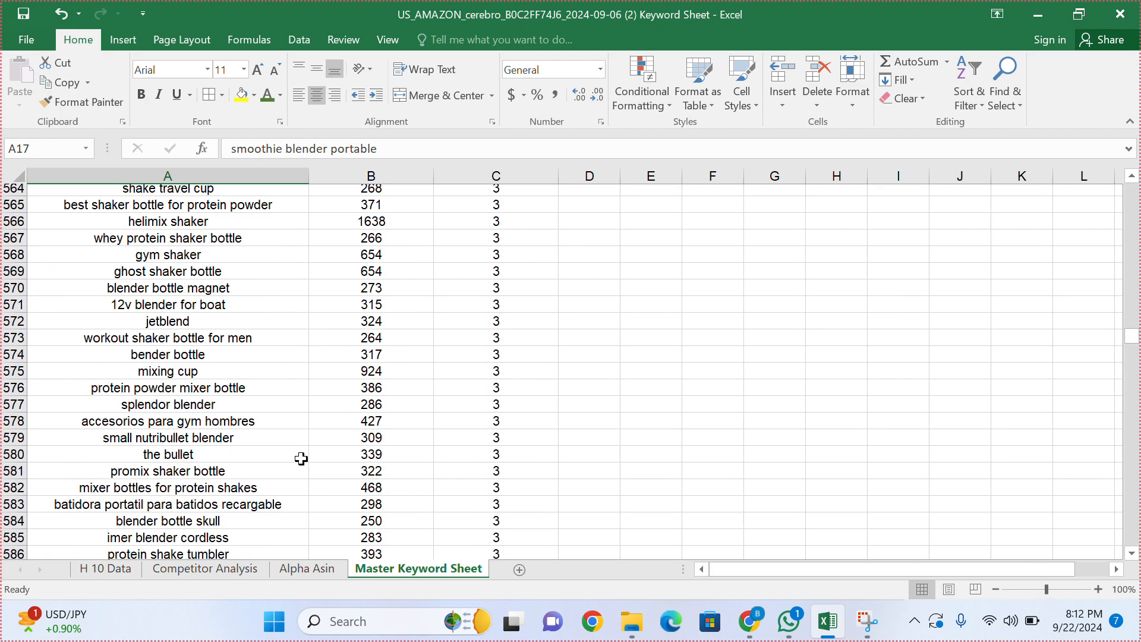
scroll(302, 459, down, 20)
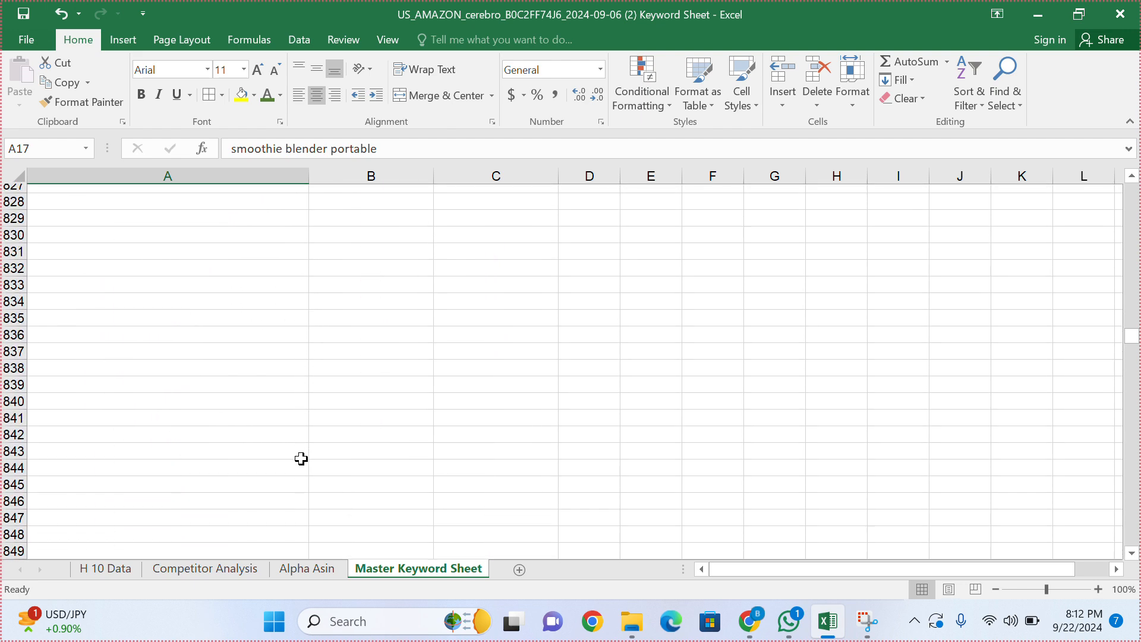
scroll(301, 459, up, 8)
scroll(302, 459, up, 15)
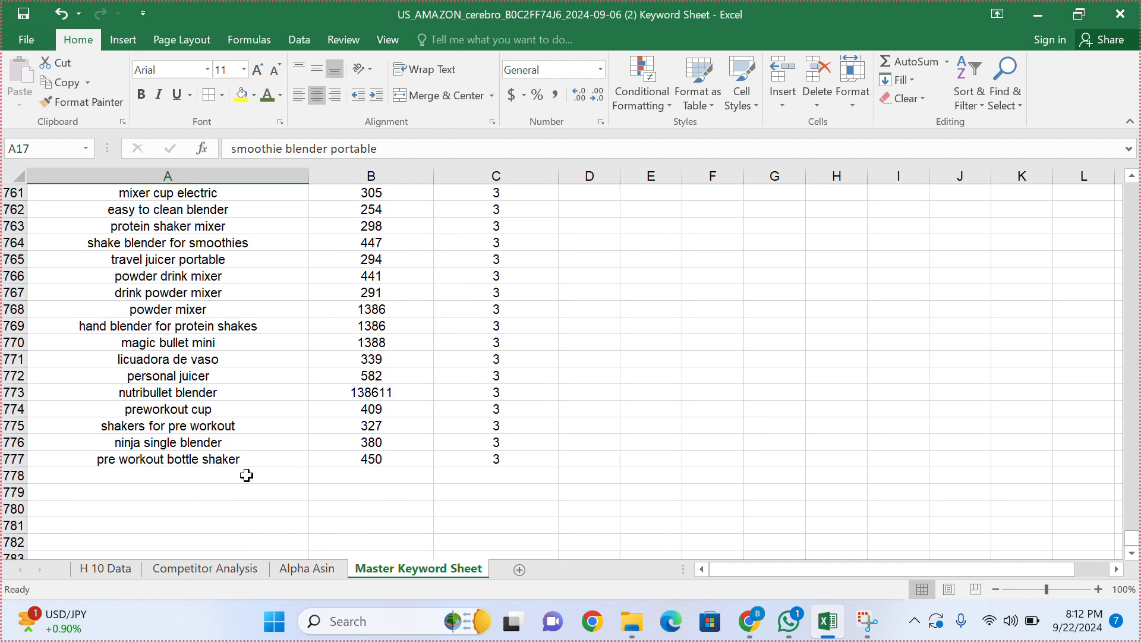
click(205, 478)
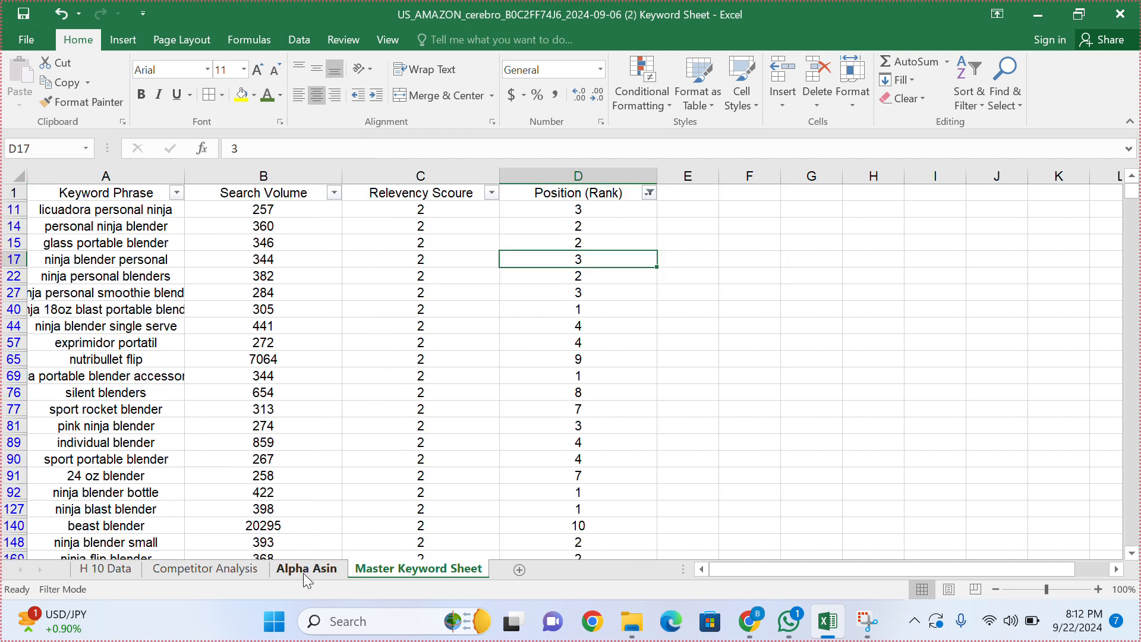
Step: On the Alpha Asin sheet, enter "AA" as the Relevency Scoure in C11 and fill it down all filtered rows
click(303, 570)
click(444, 240)
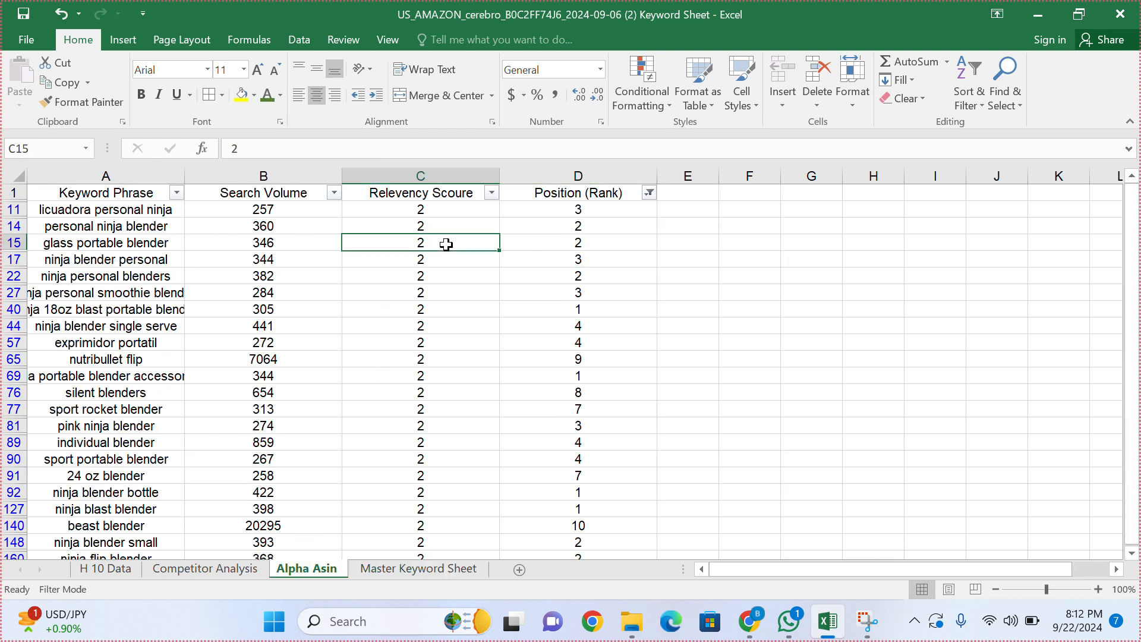
click(442, 213)
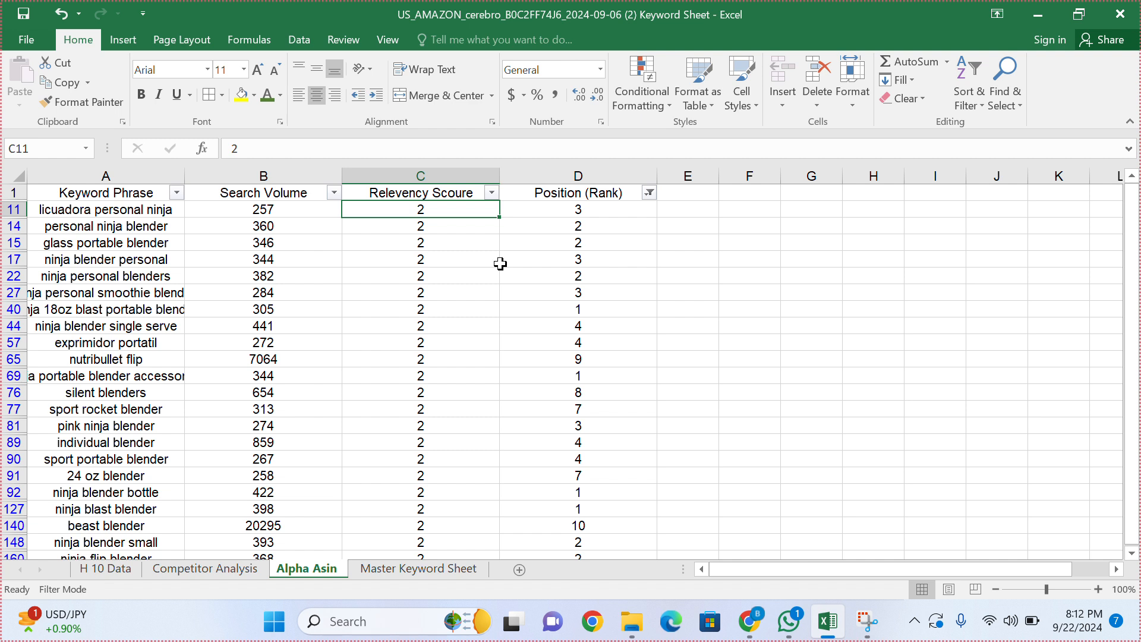
text(AA)
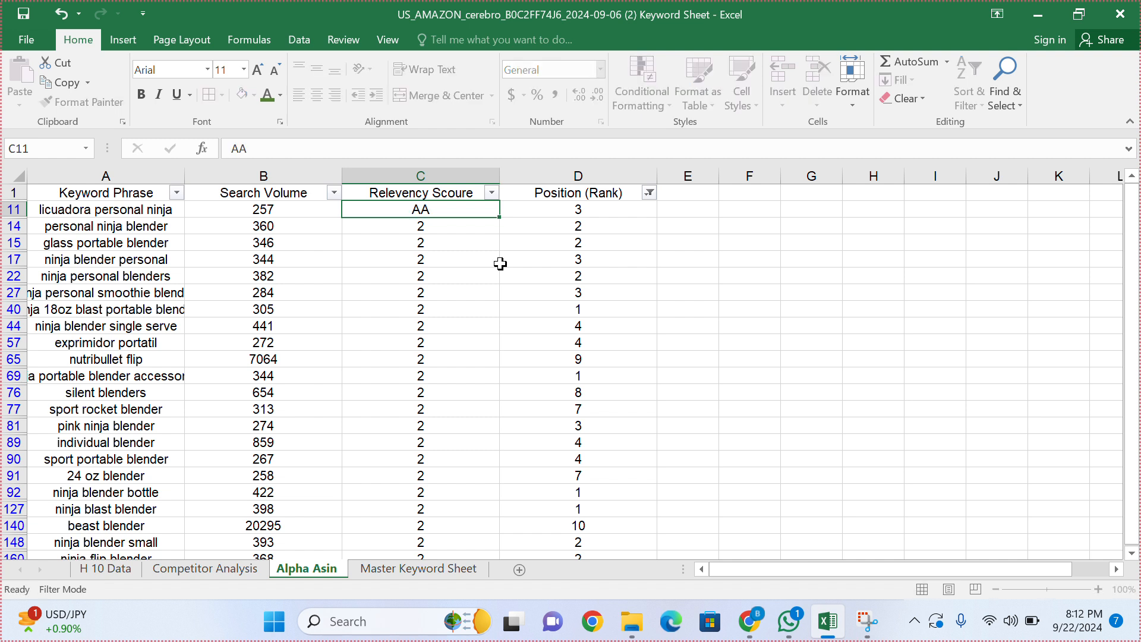
key(Return)
click(443, 208)
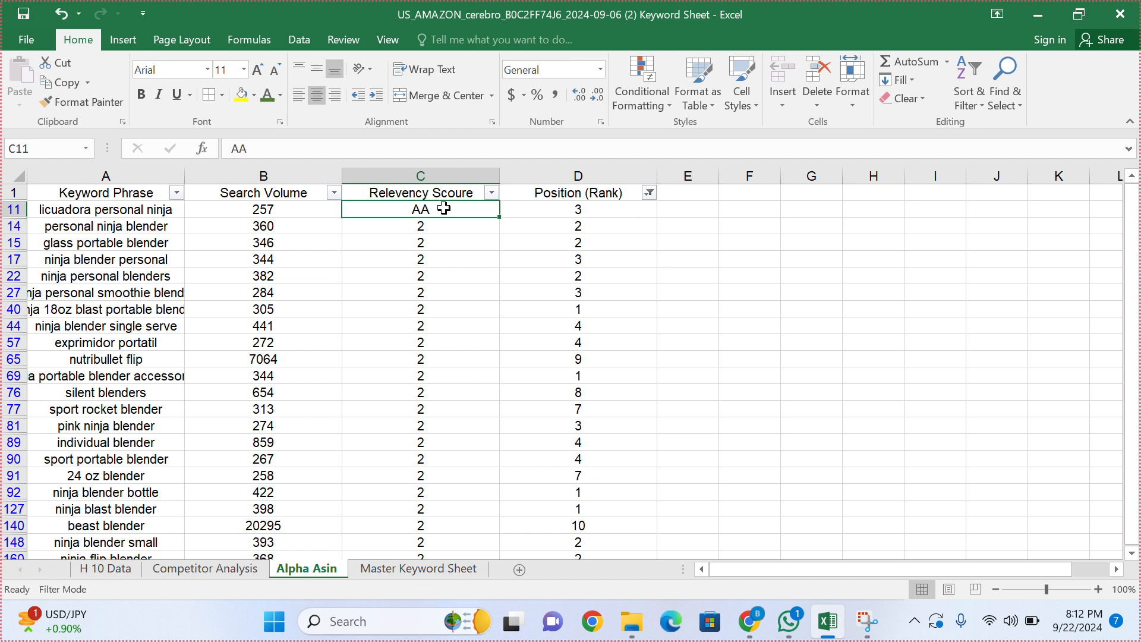
drag(497, 218, 497, 218)
double_click(497, 218)
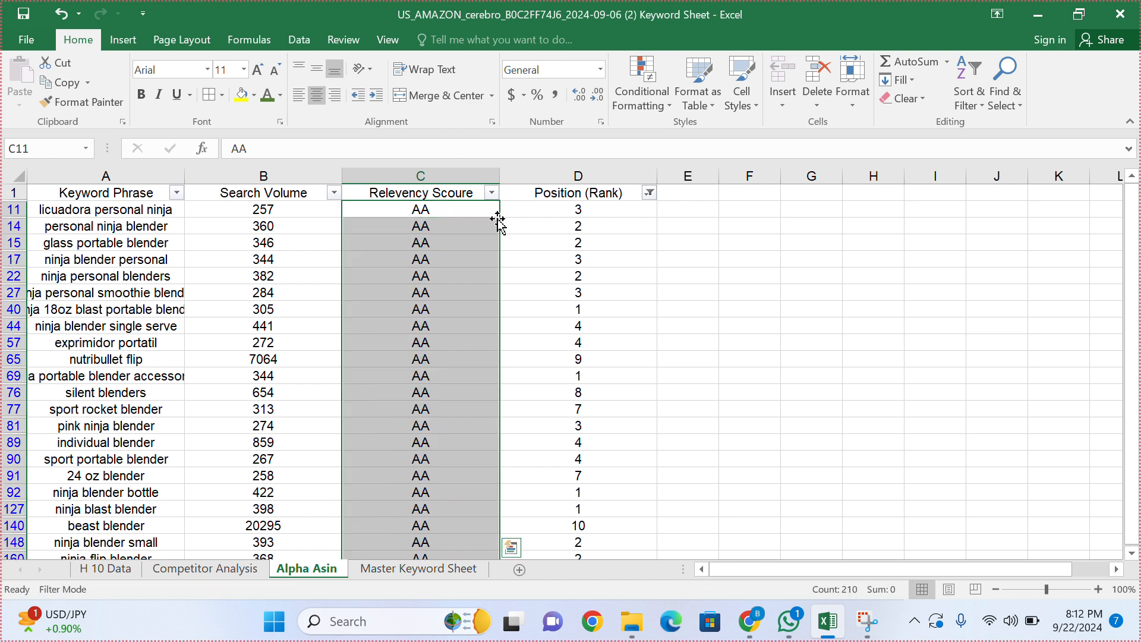
Step: Copy the filtered Alpha Asin data in columns A to C and paste it into the Master Keyword Sheet at A778
click(537, 227)
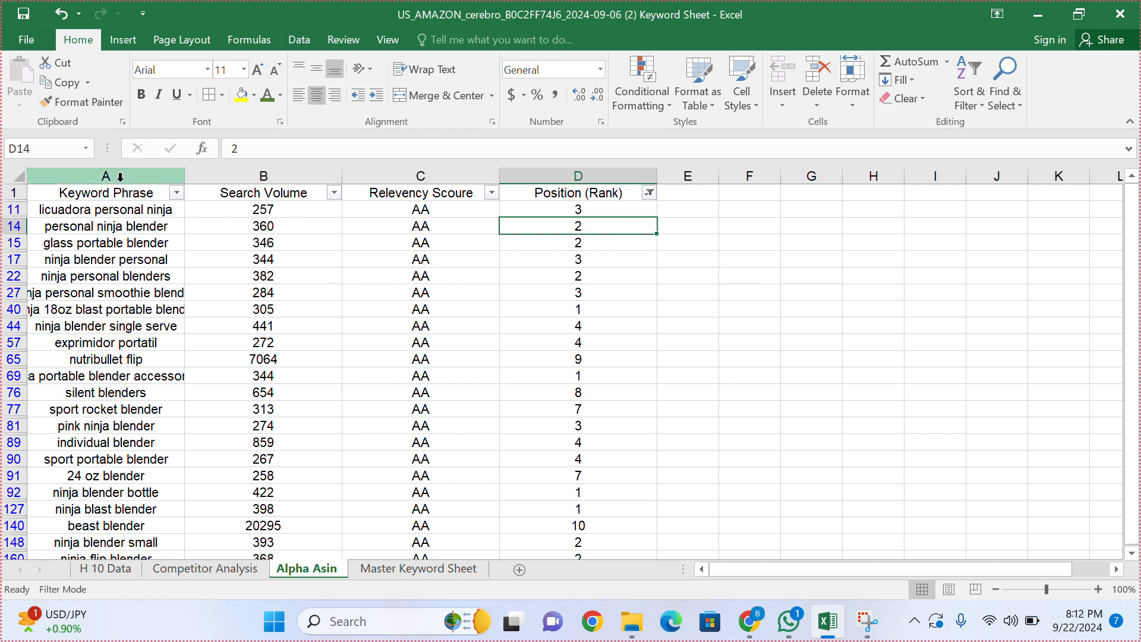
drag(120, 177, 443, 185)
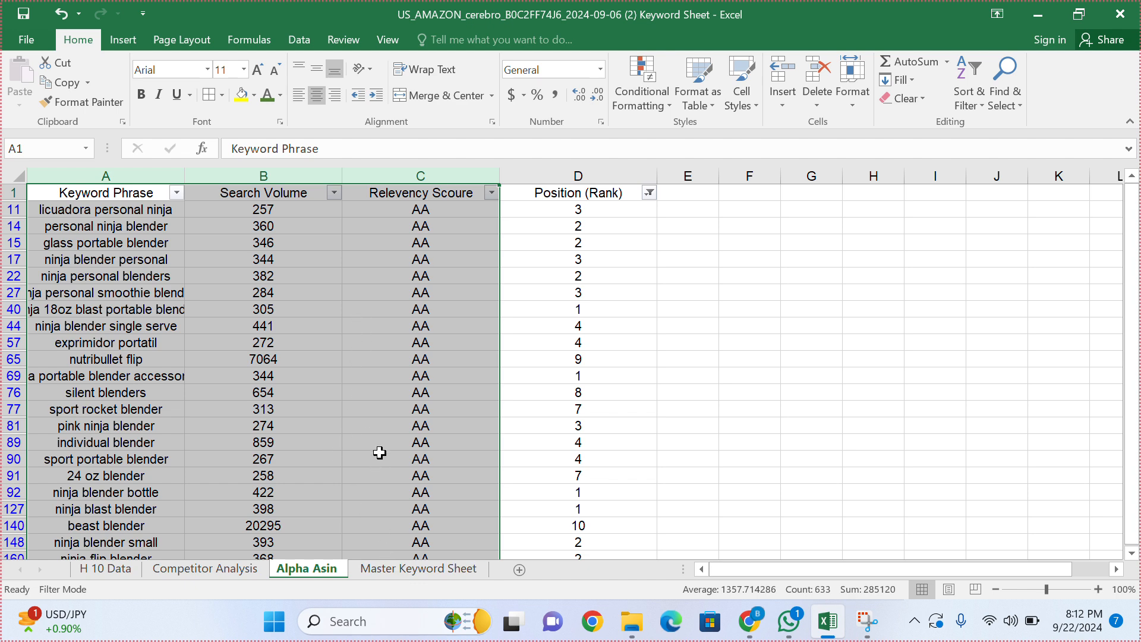
key(ctrl+c)
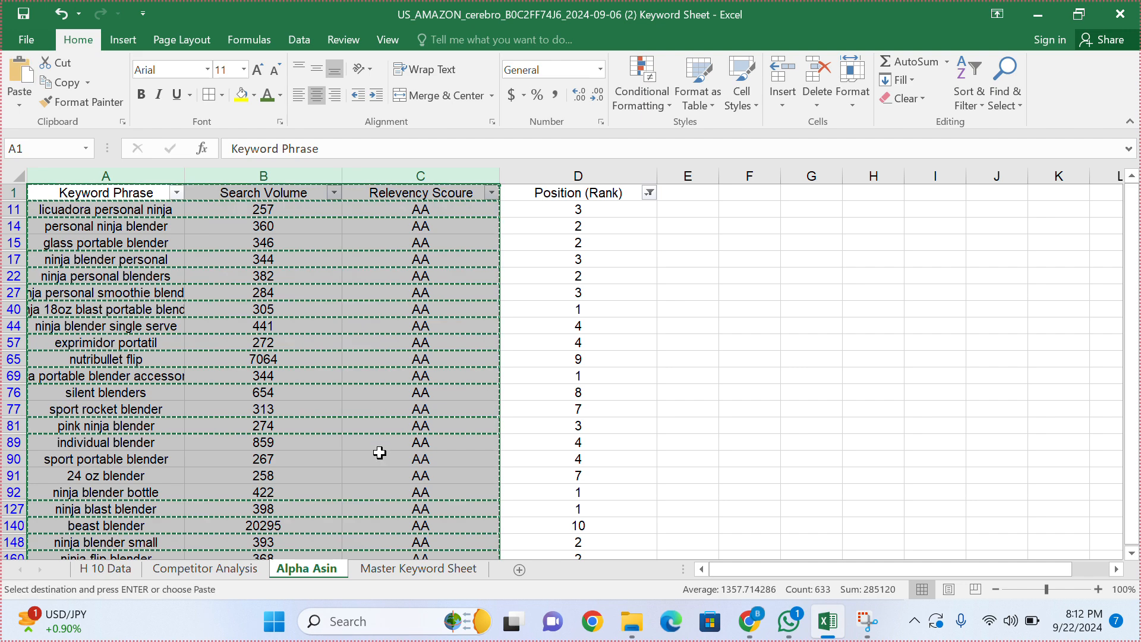
click(385, 576)
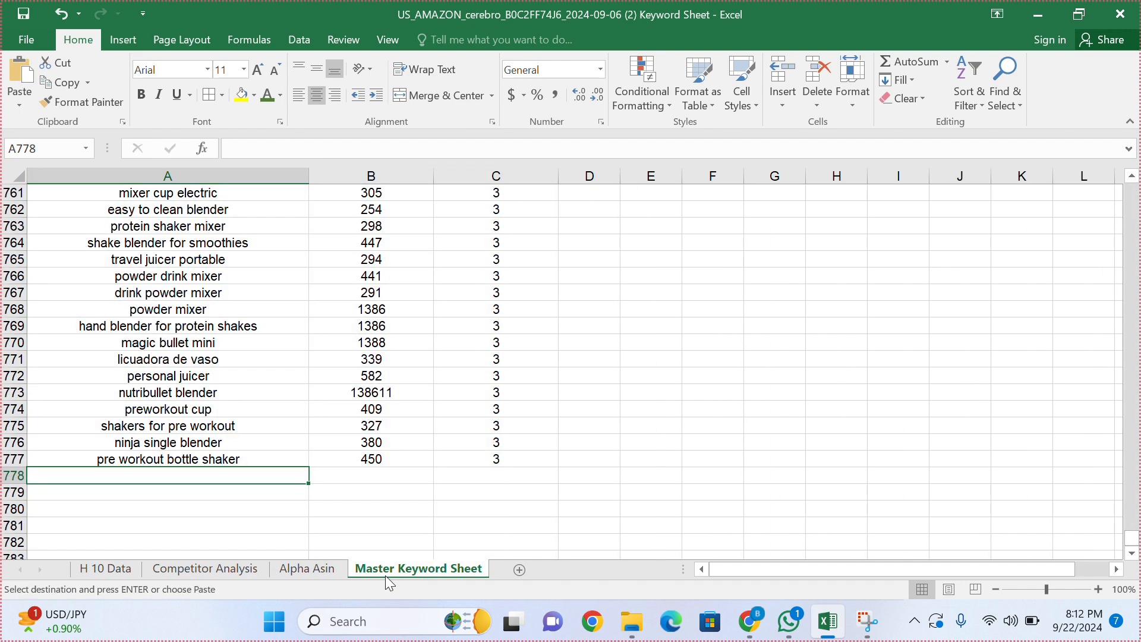
right_click(262, 477)
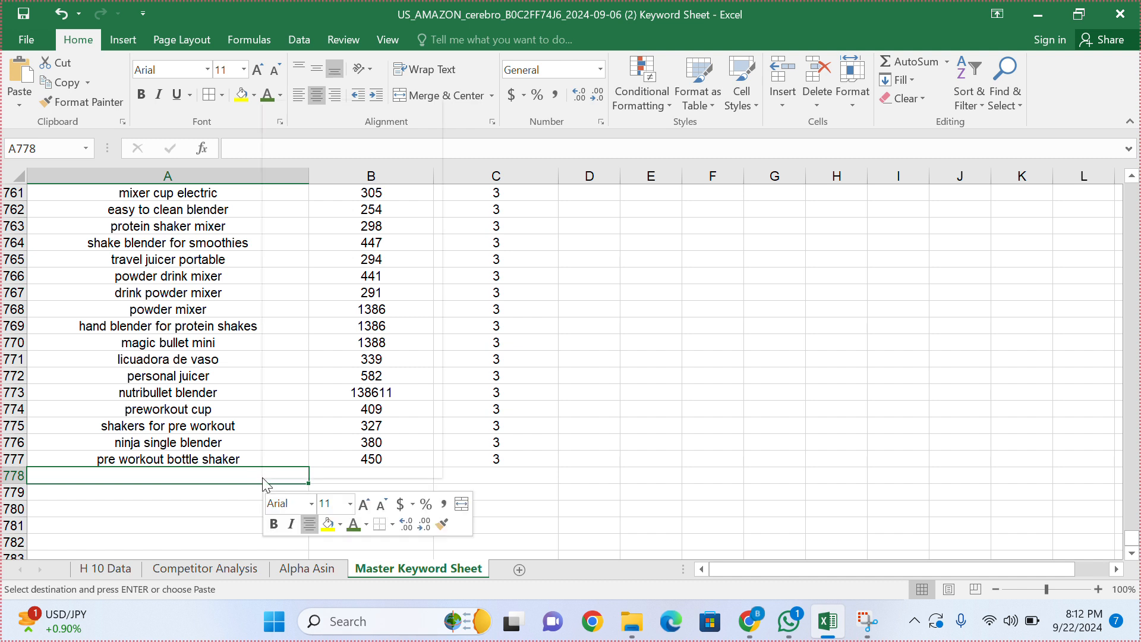
click(323, 182)
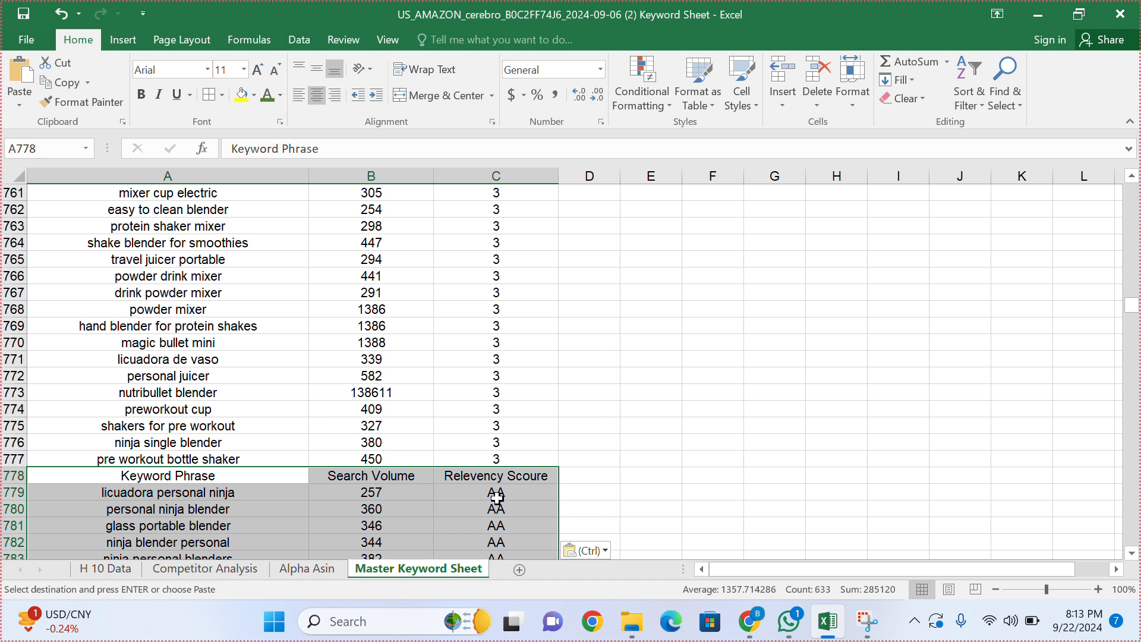
Step: Delete the duplicate header row 778 from the Master Keyword Sheet and check the appended keywords
click(7, 476)
right_click(7, 475)
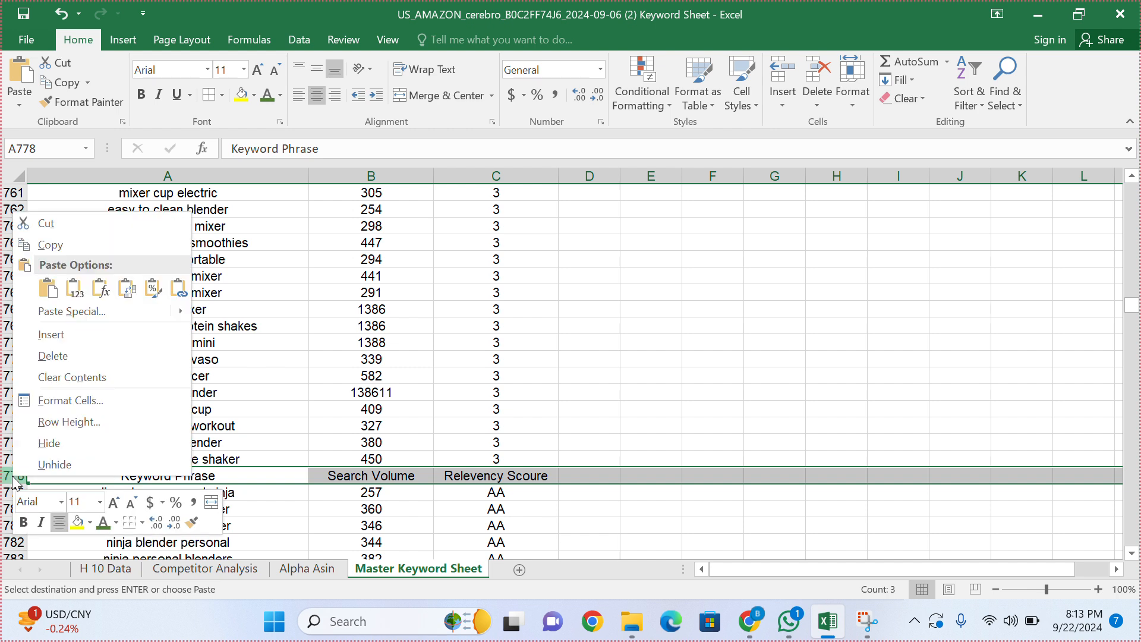
click(66, 356)
click(372, 428)
scroll(372, 431, down, 20)
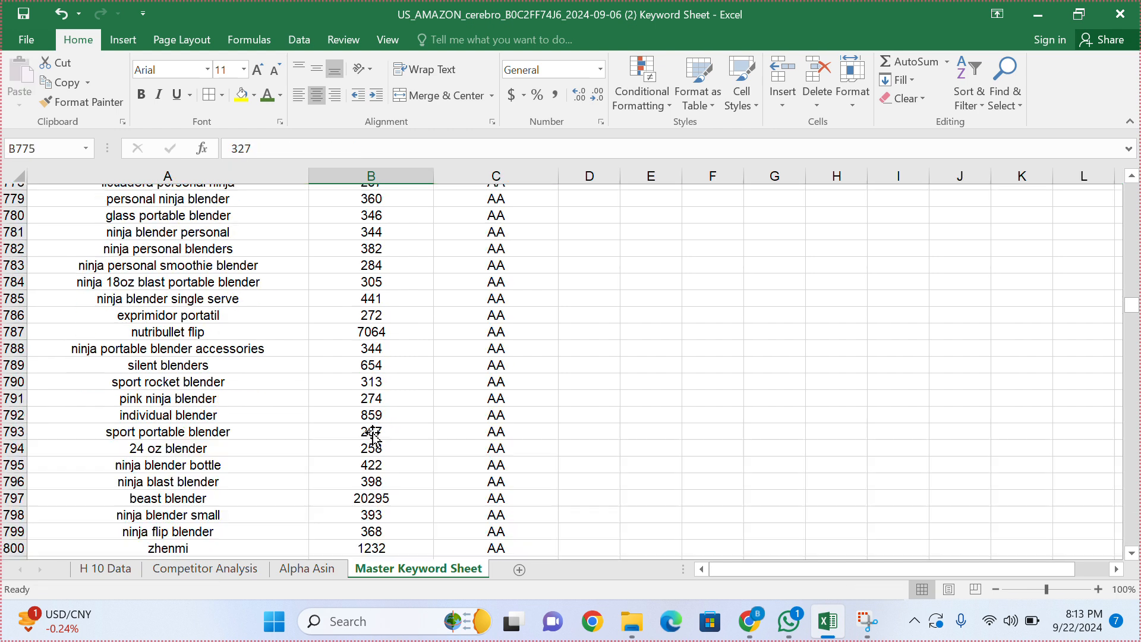
scroll(372, 431, up, 20)
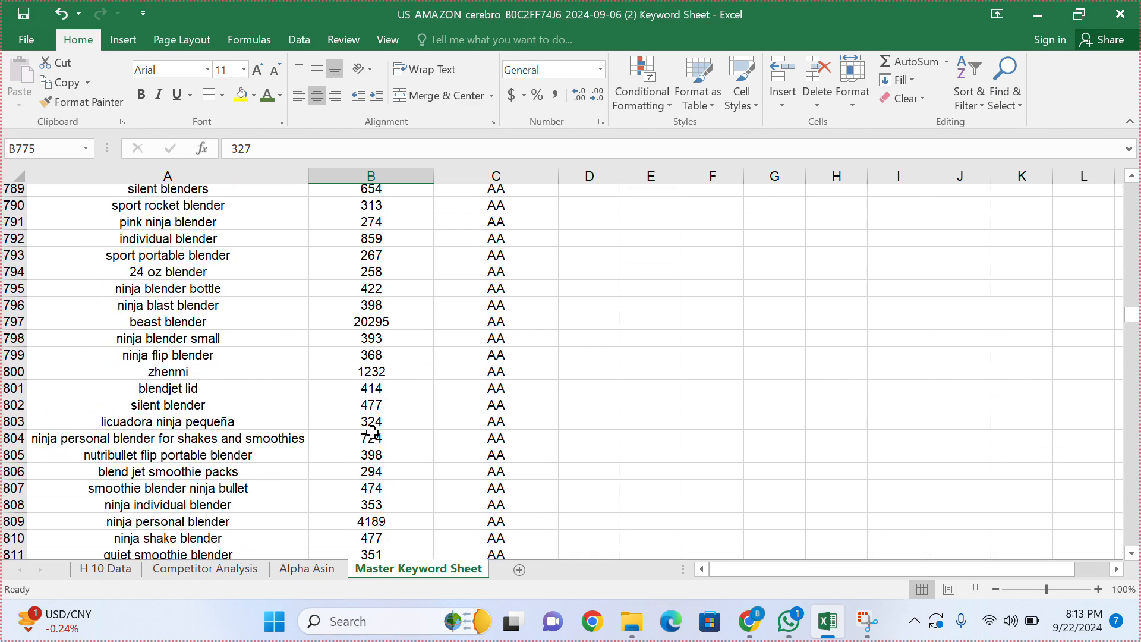
scroll(373, 432, up, 20)
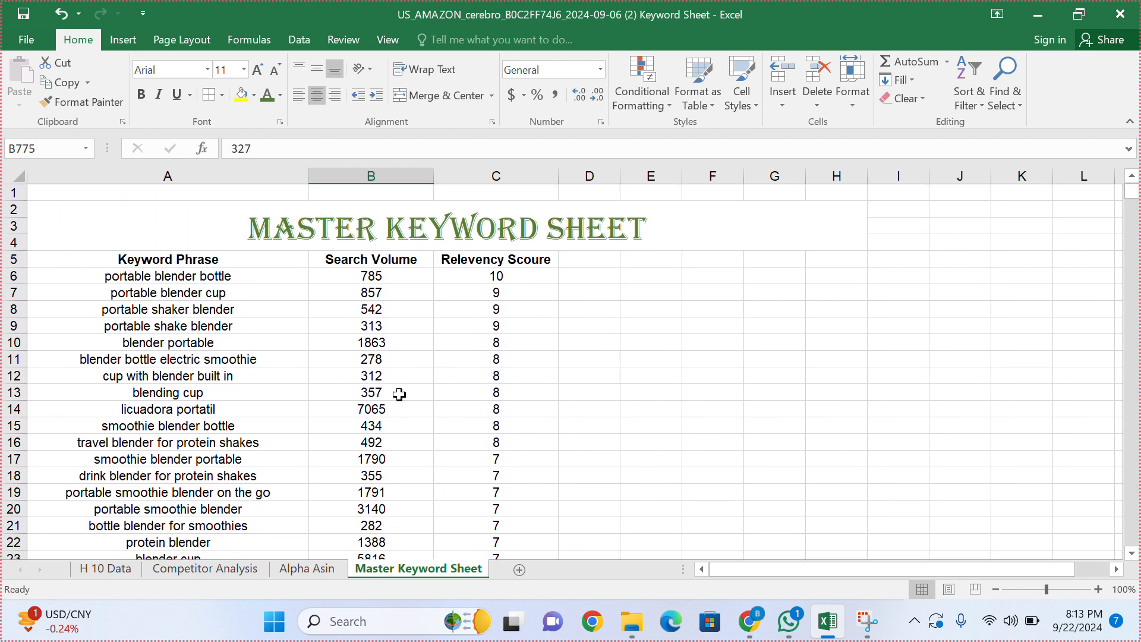
click(569, 337)
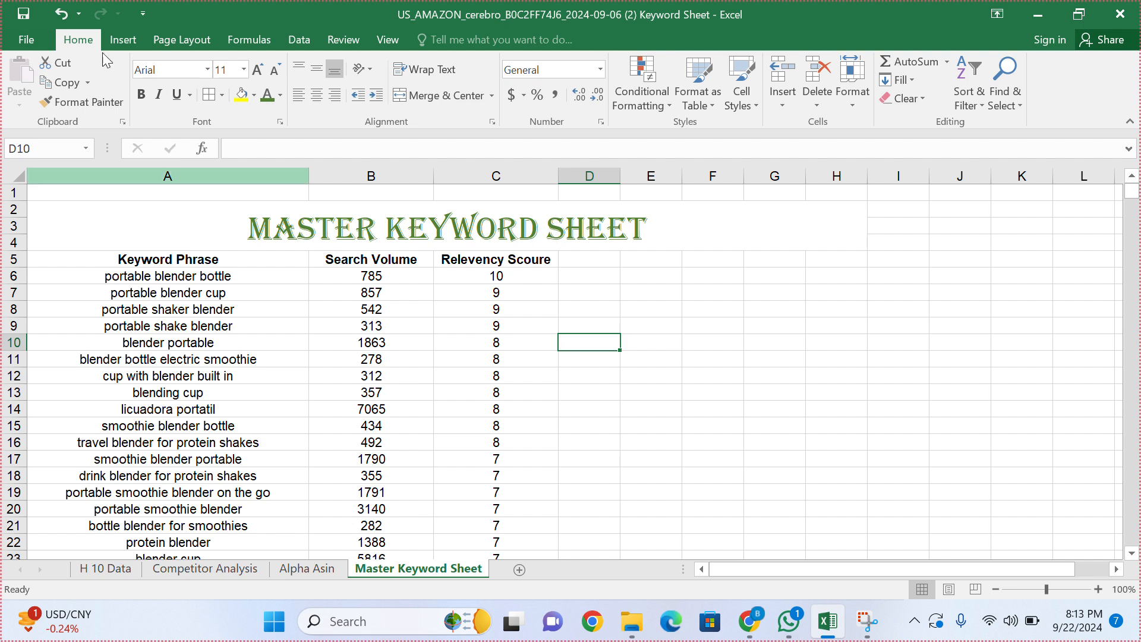
Step: Save a copy of the workbook in Downloads as an Excel Workbook, adding the owner's first name to the end of the file name
click(26, 39)
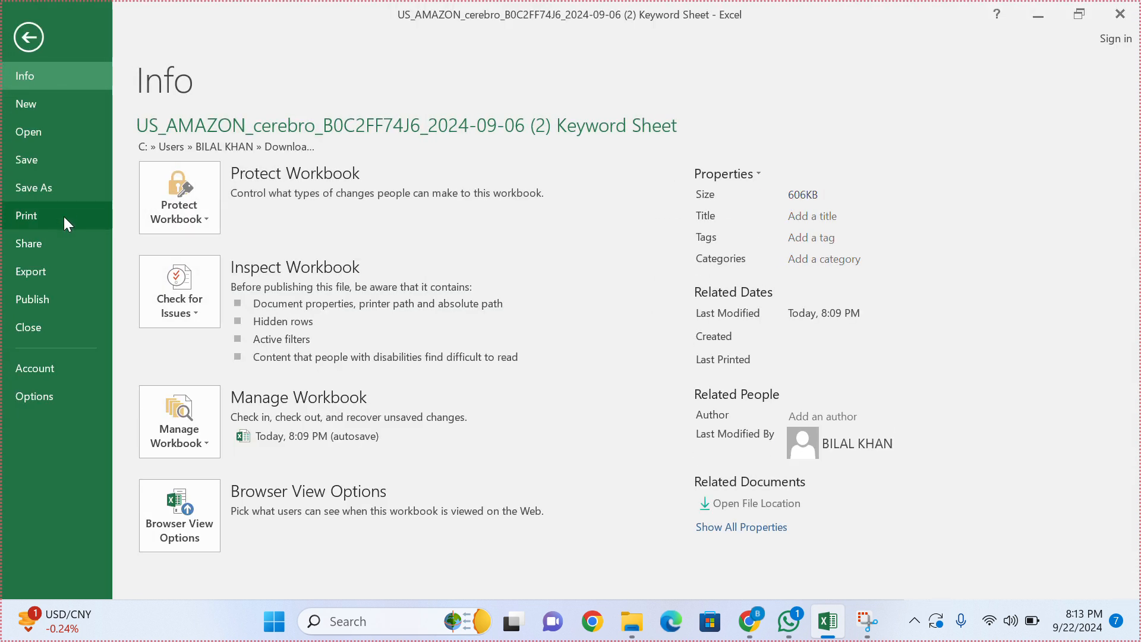
click(79, 188)
click(227, 277)
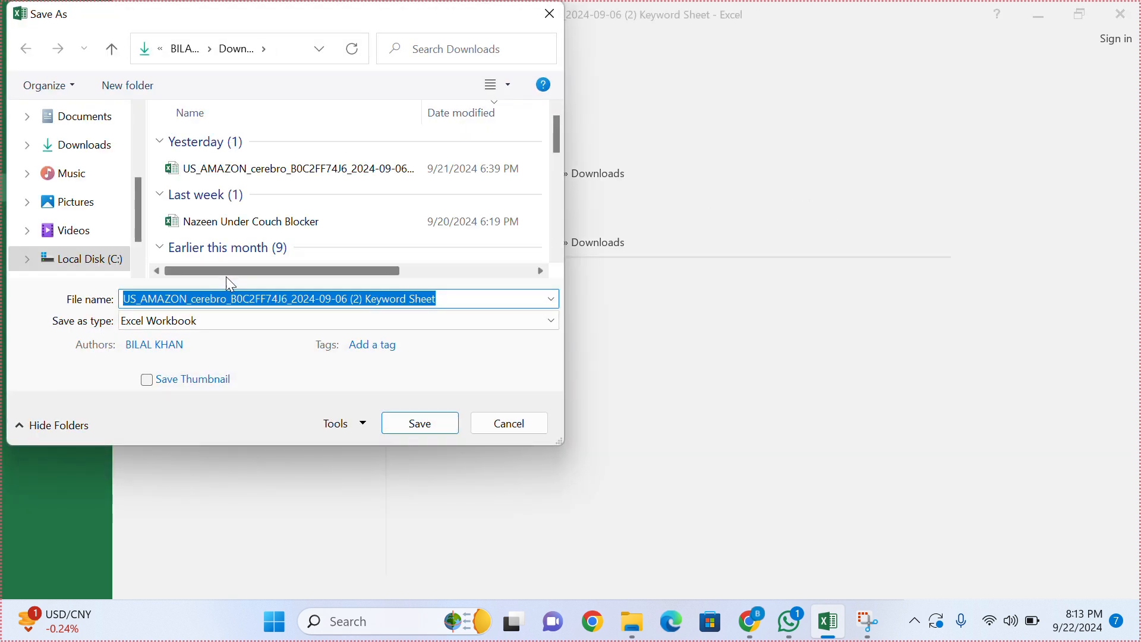
click(138, 148)
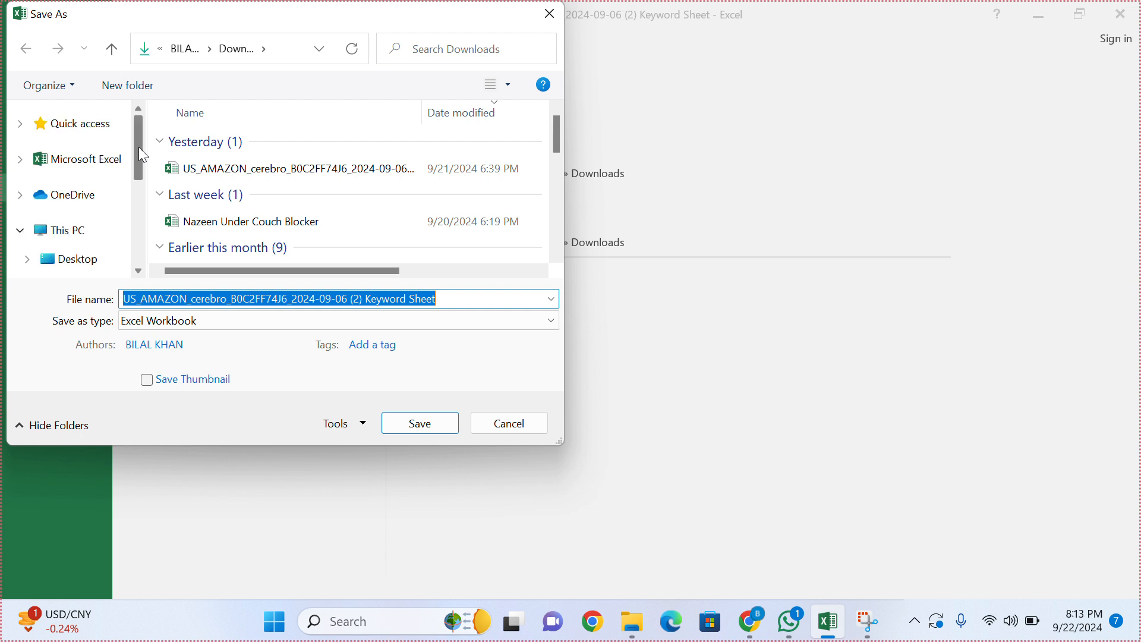
click(132, 212)
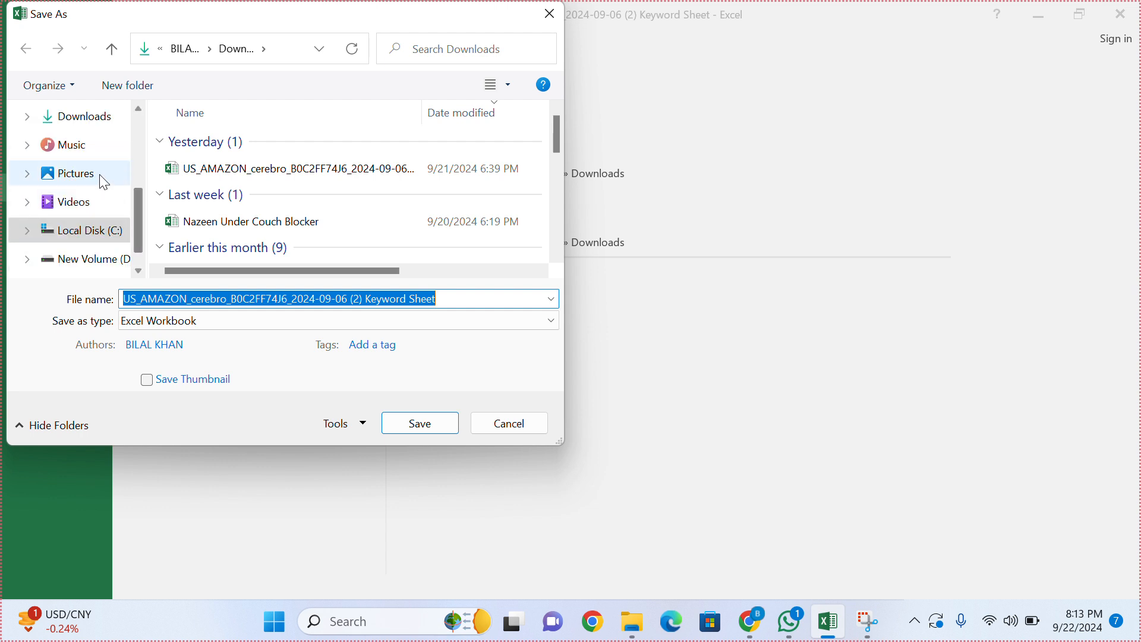
click(94, 117)
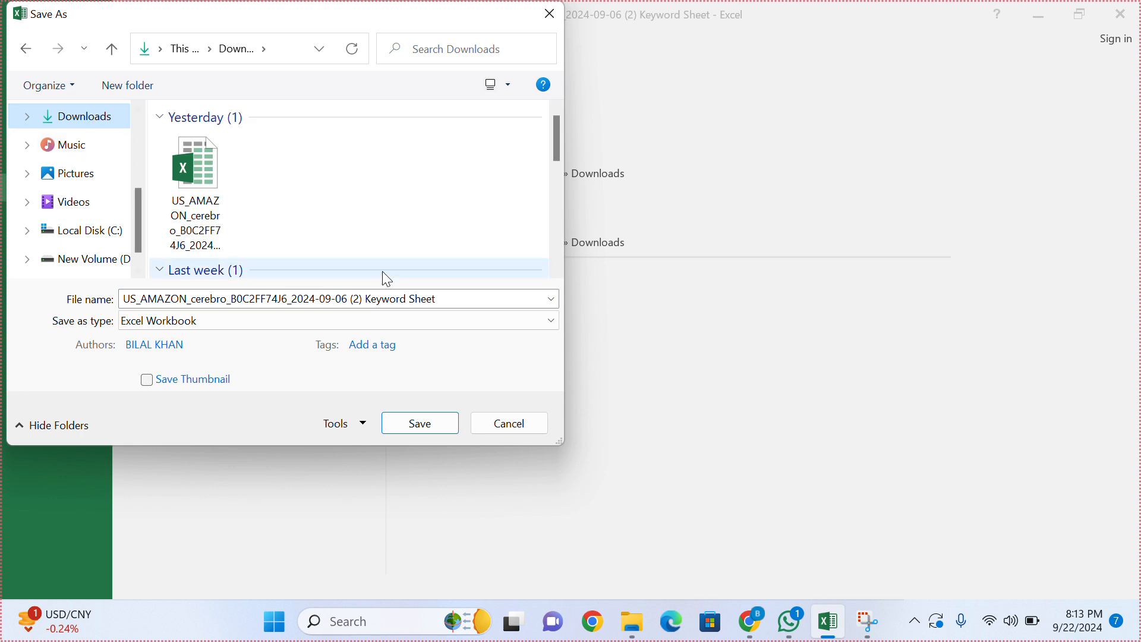
click(441, 298)
click(443, 298)
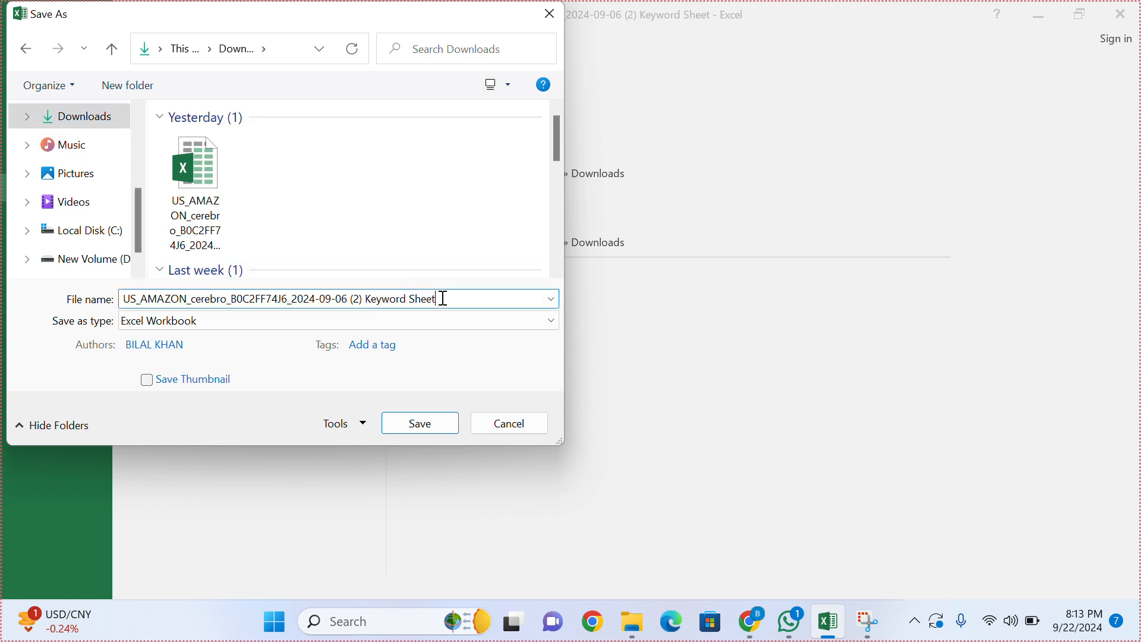
text(Bilal)
click(421, 425)
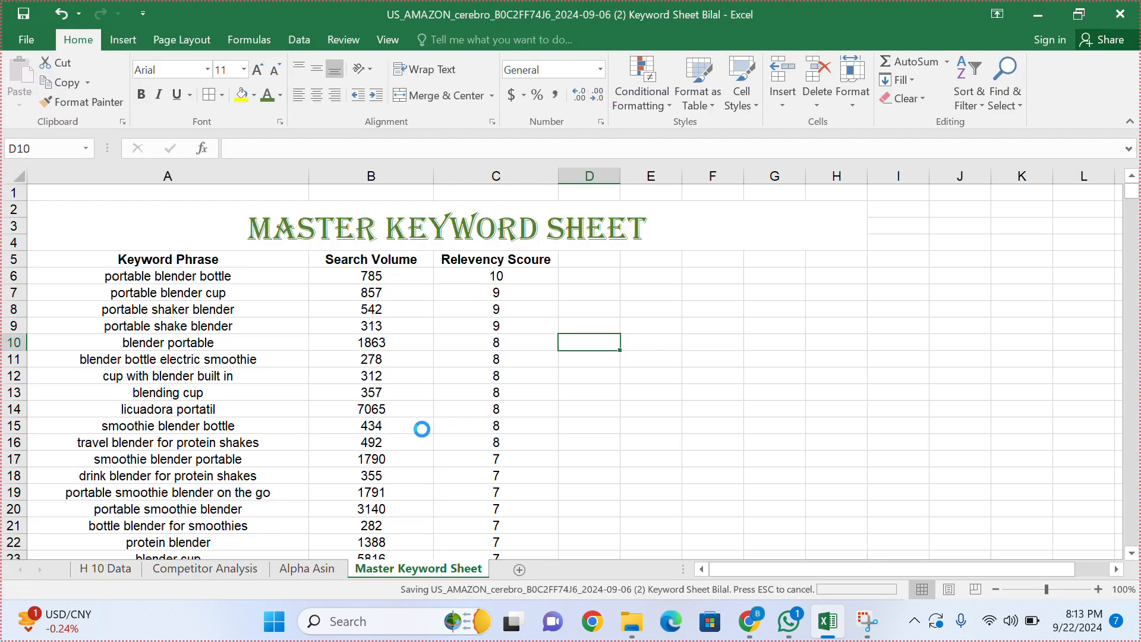
Step: Select all keyword phrases from A6 to the end of the list to check their count, and review the list back to its title
click(691, 398)
click(178, 277)
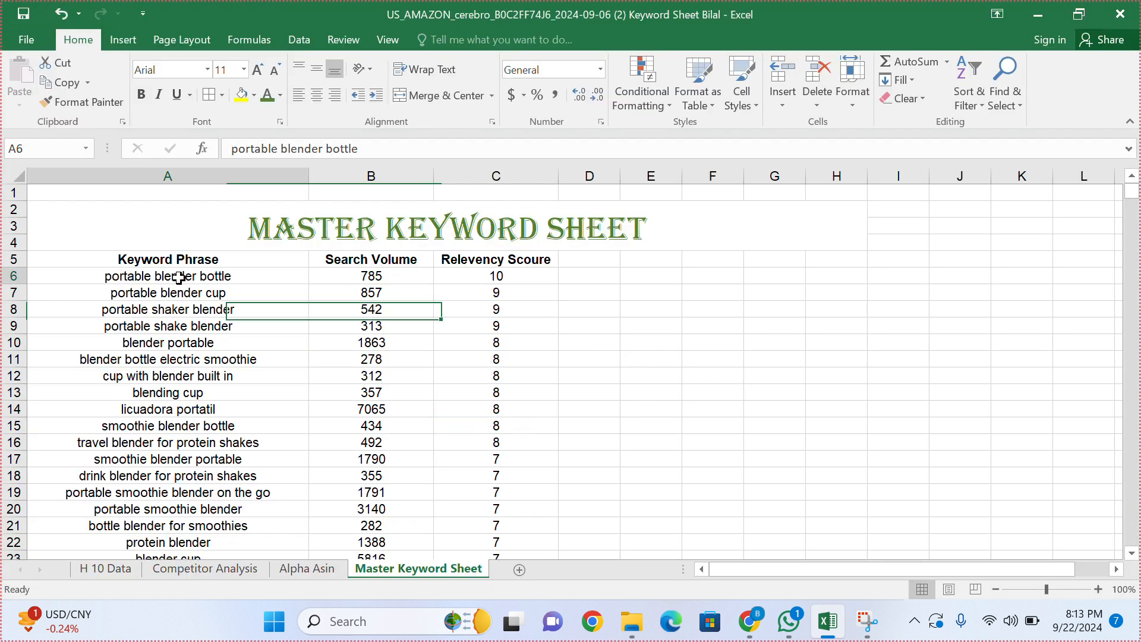
key(ctrl+shift+Down)
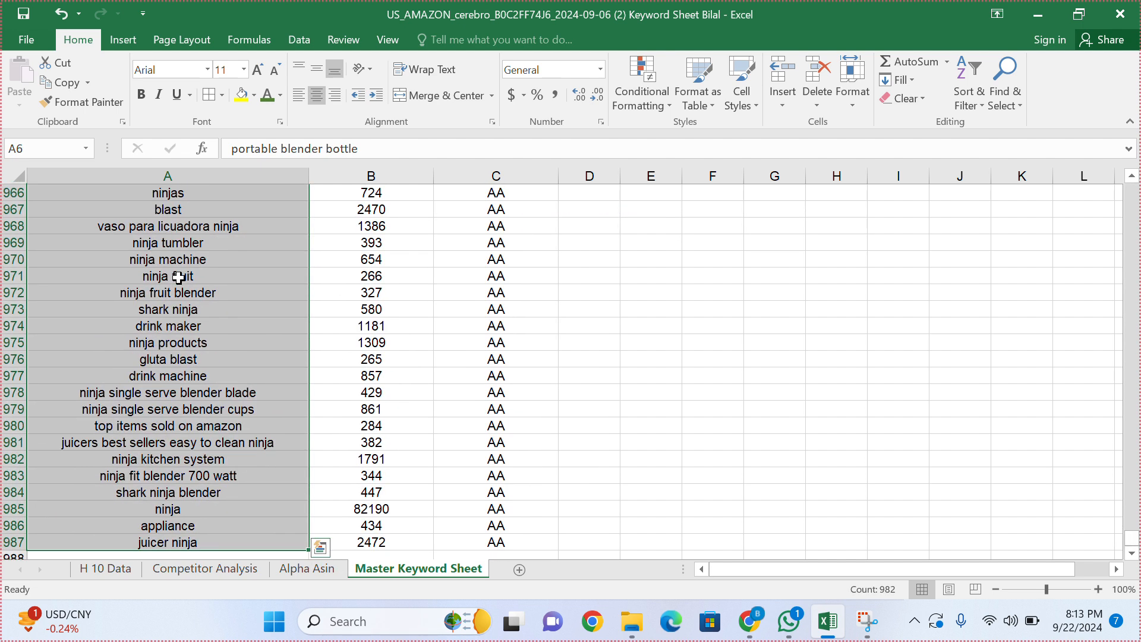
scroll(178, 277, up, 20)
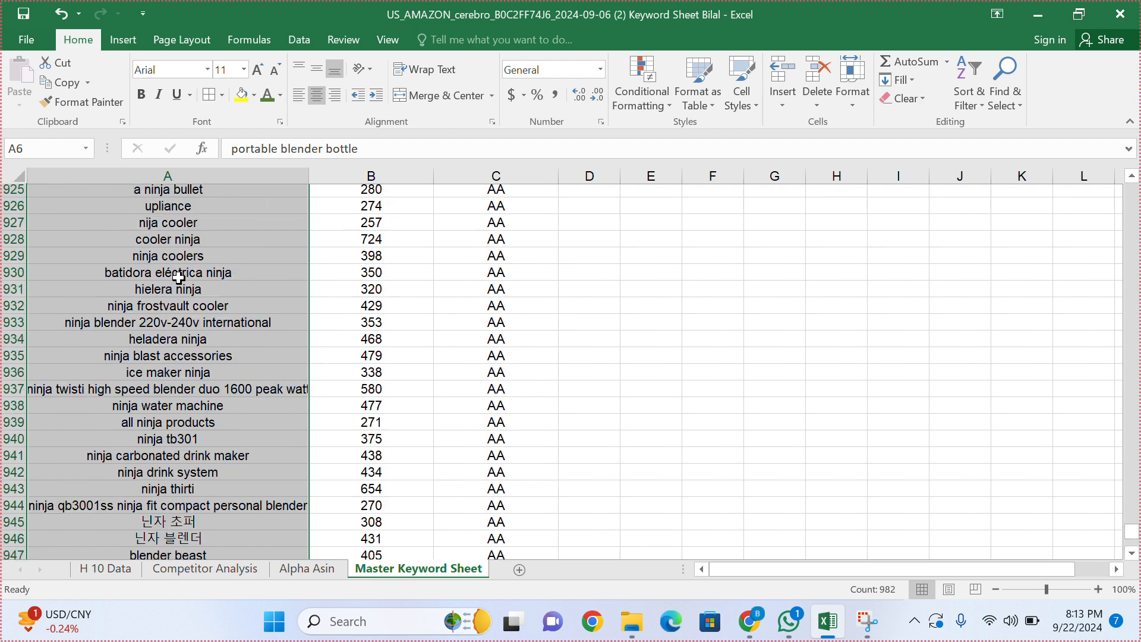
scroll(178, 277, up, 20)
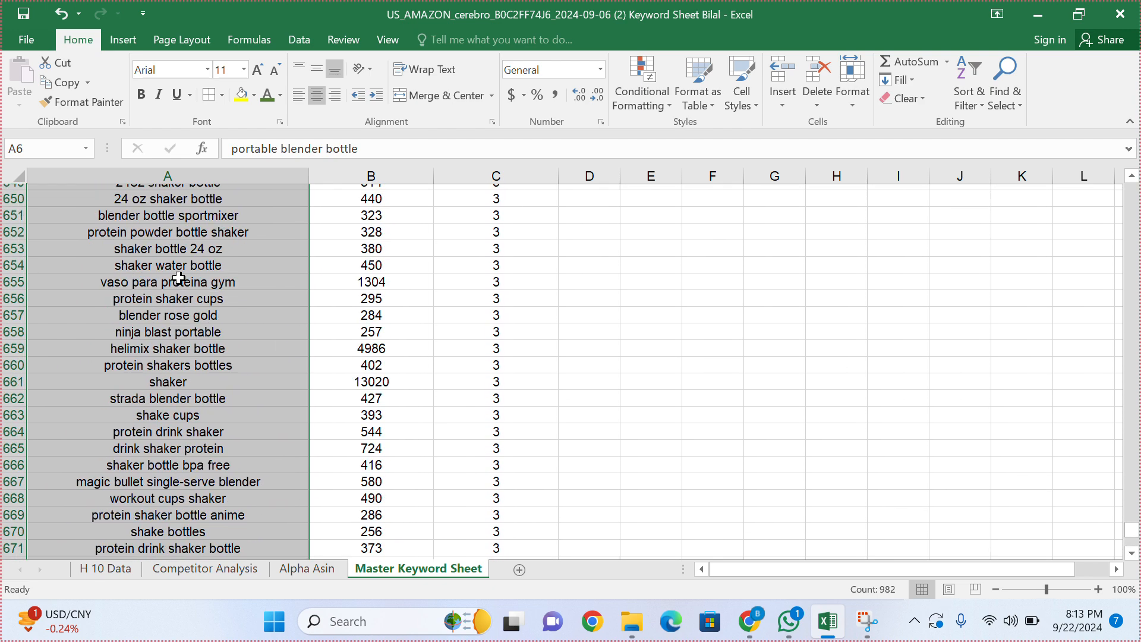
scroll(178, 277, up, 20)
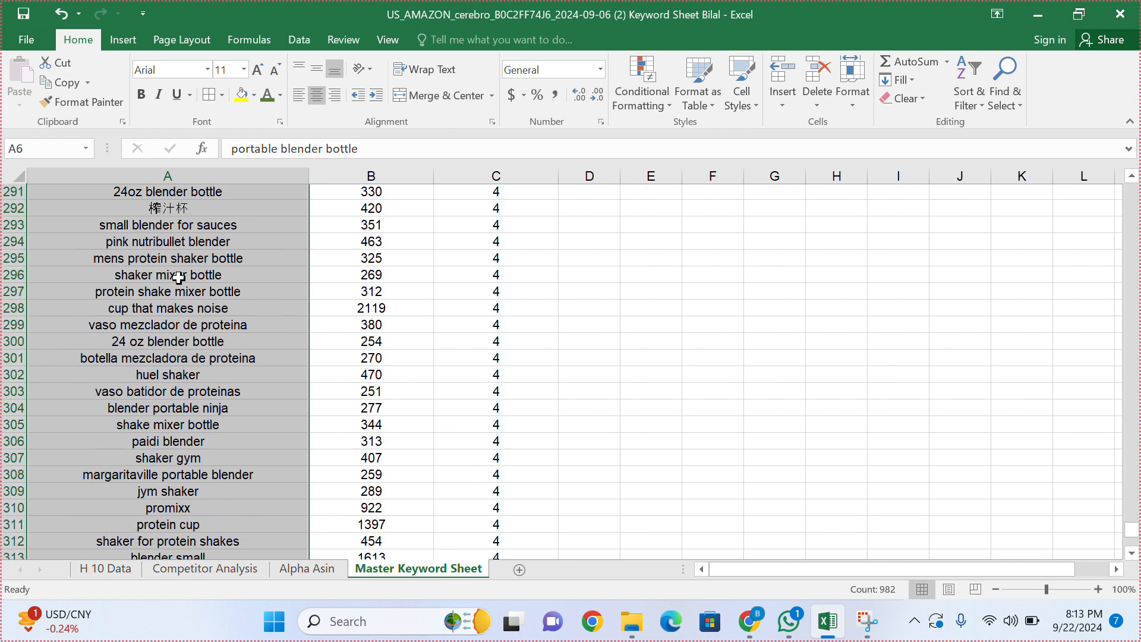
click(553, 291)
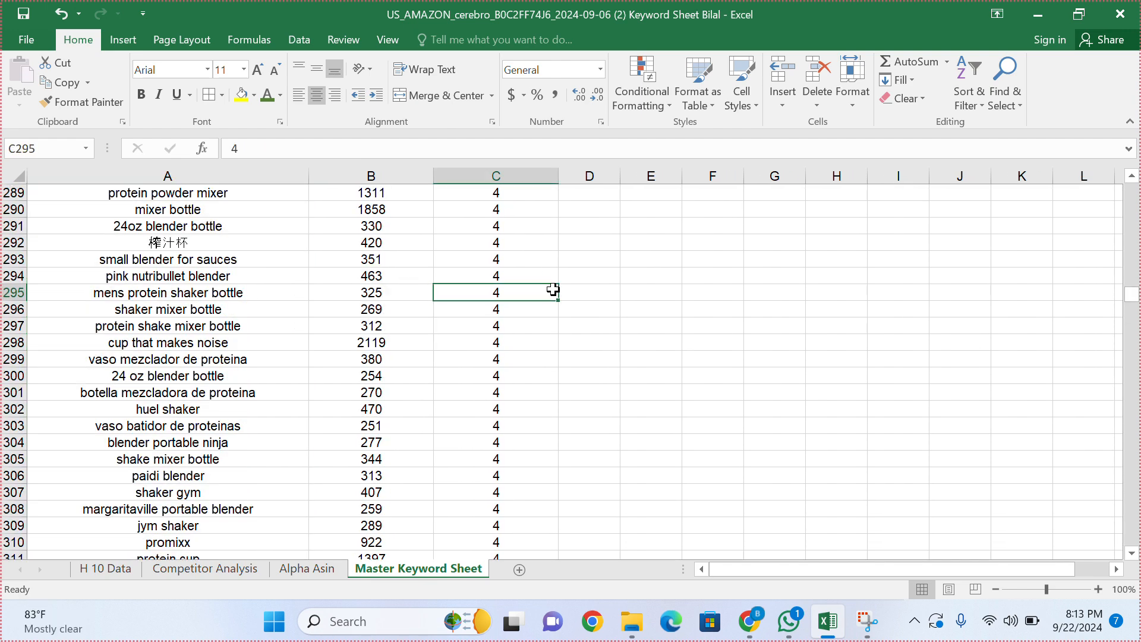
click(582, 290)
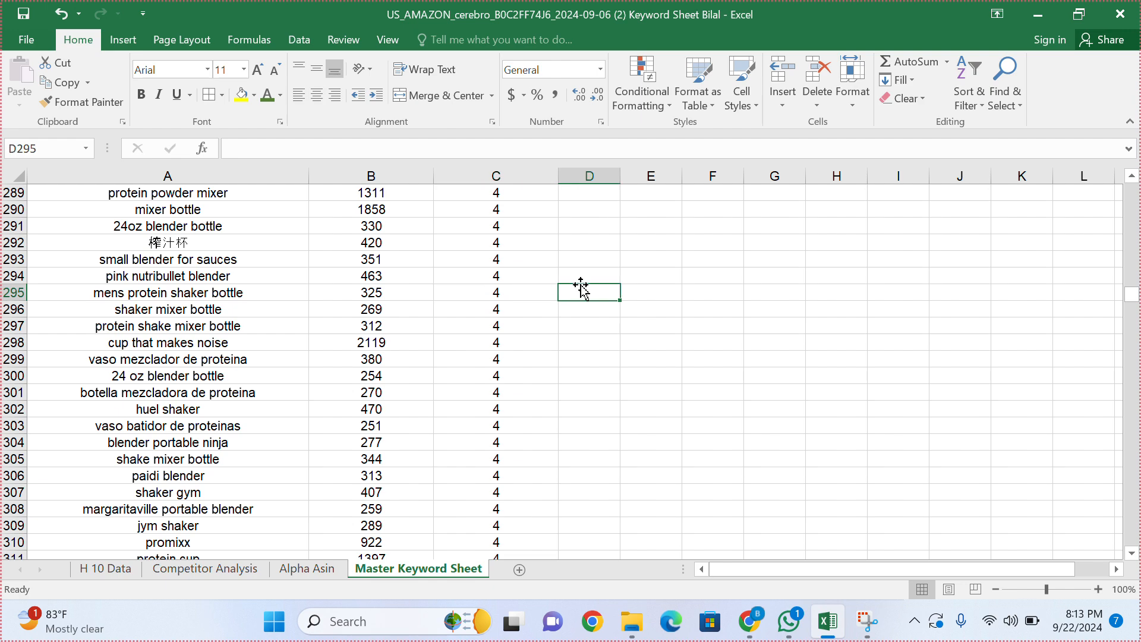
scroll(581, 288, up, 20)
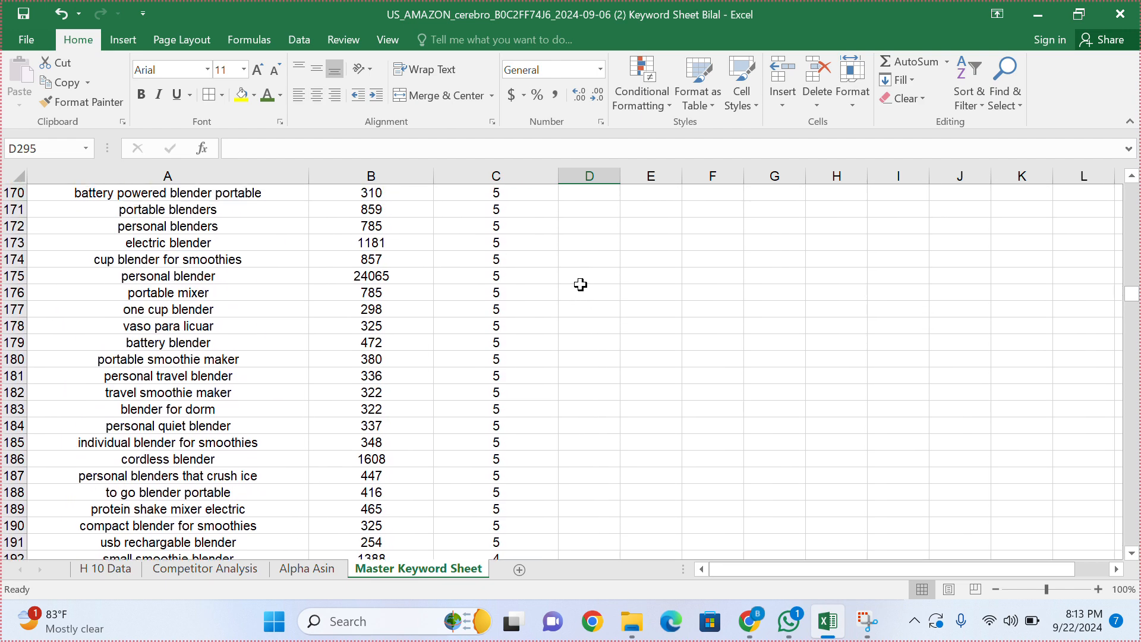
scroll(580, 285, up, 20)
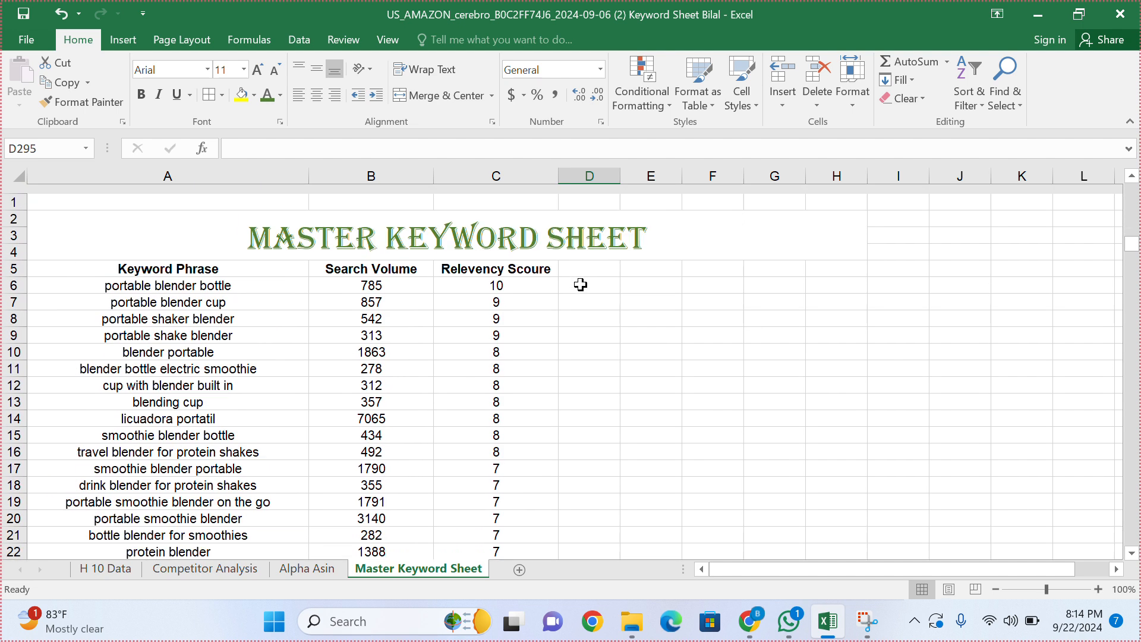
click(581, 290)
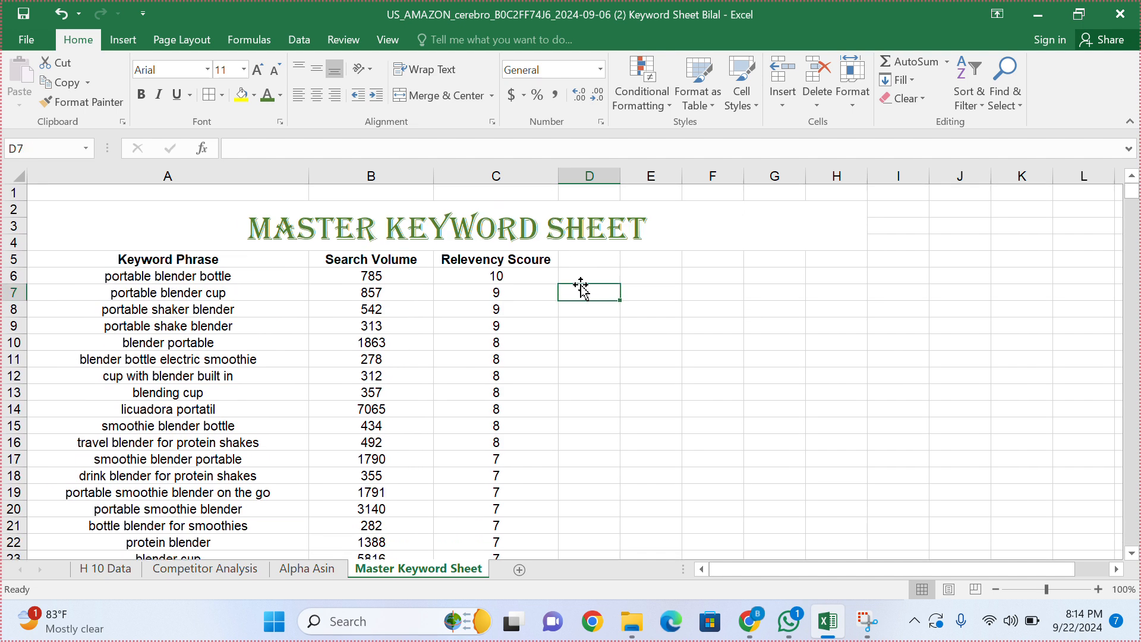